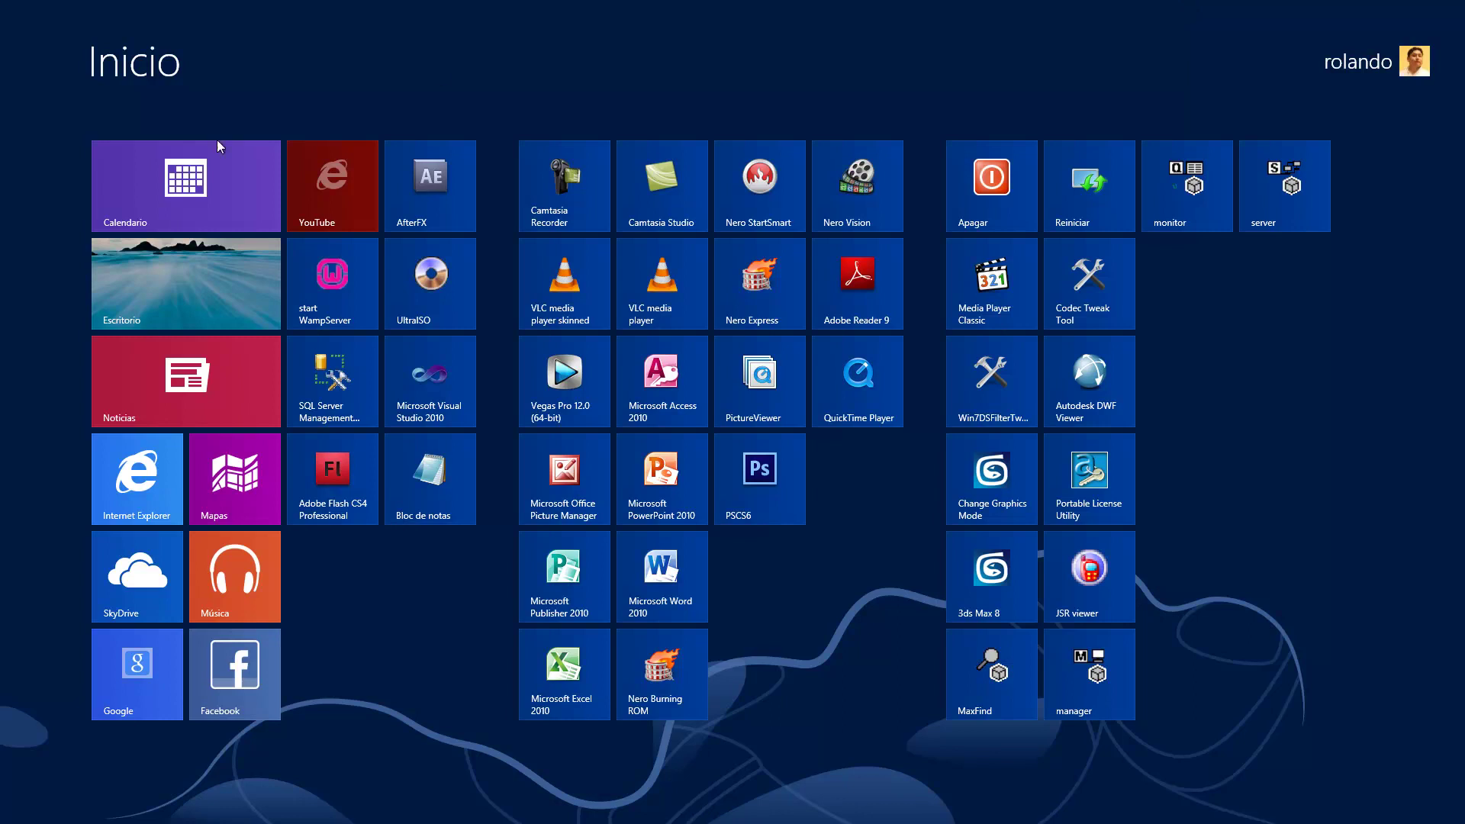
# Step: Leave the Windows 8 Start screen for the desktop using the Escritorio tile
pyautogui.click(145, 279)
# Step: Place a text shape in the Front view reading ROLANDO
pyautogui.click(321, 810)
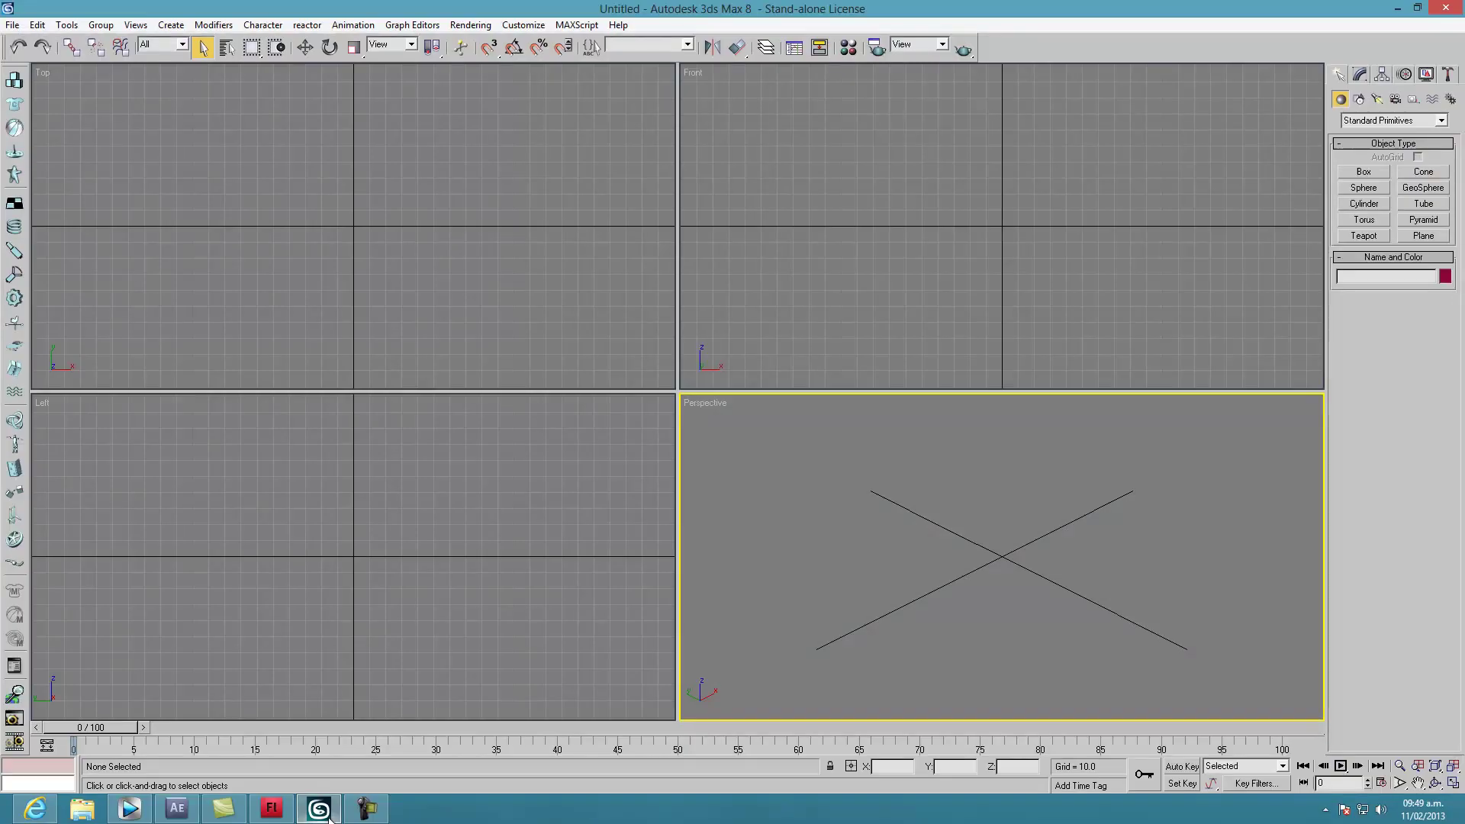
pyautogui.click(1358, 100)
pyautogui.click(1365, 248)
pyautogui.click(841, 225)
pyautogui.moveTo(1385, 475); pyautogui.dragTo(1286, 478)
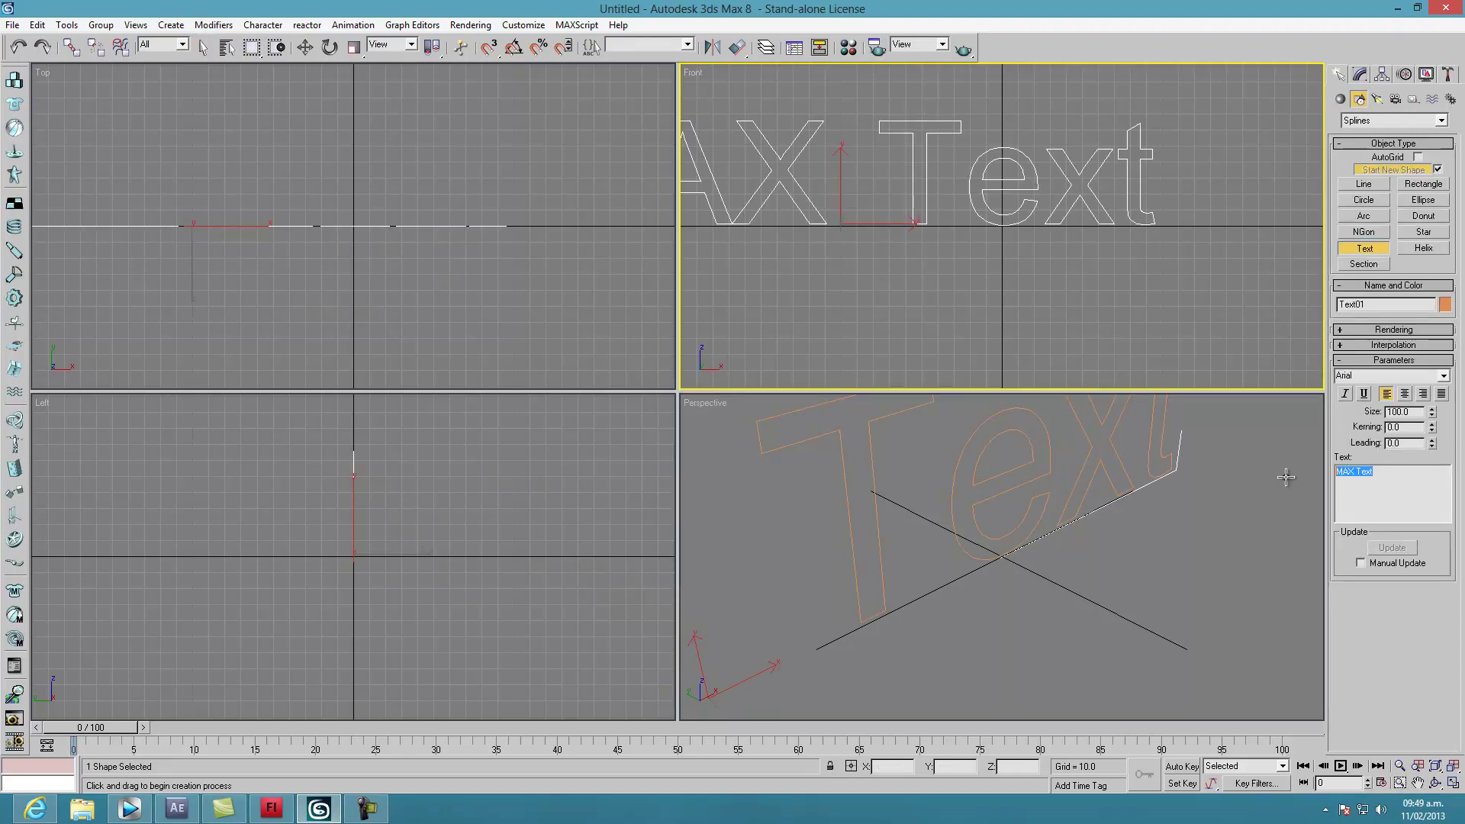
pyautogui.write('ROLANDO')
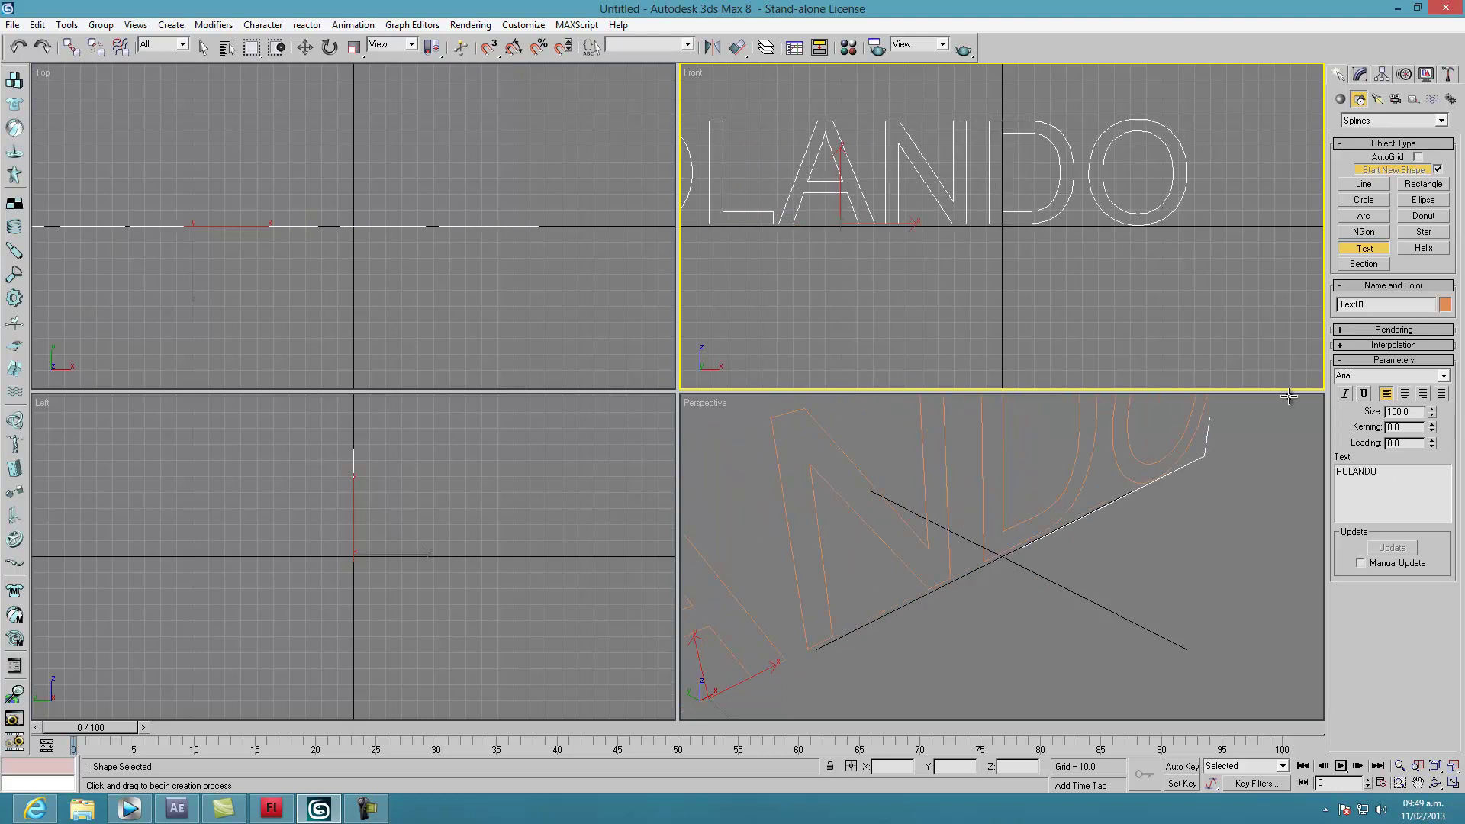
# Step: Set the ROLANDO text font to Cooper Black
pyautogui.click(1443, 379)
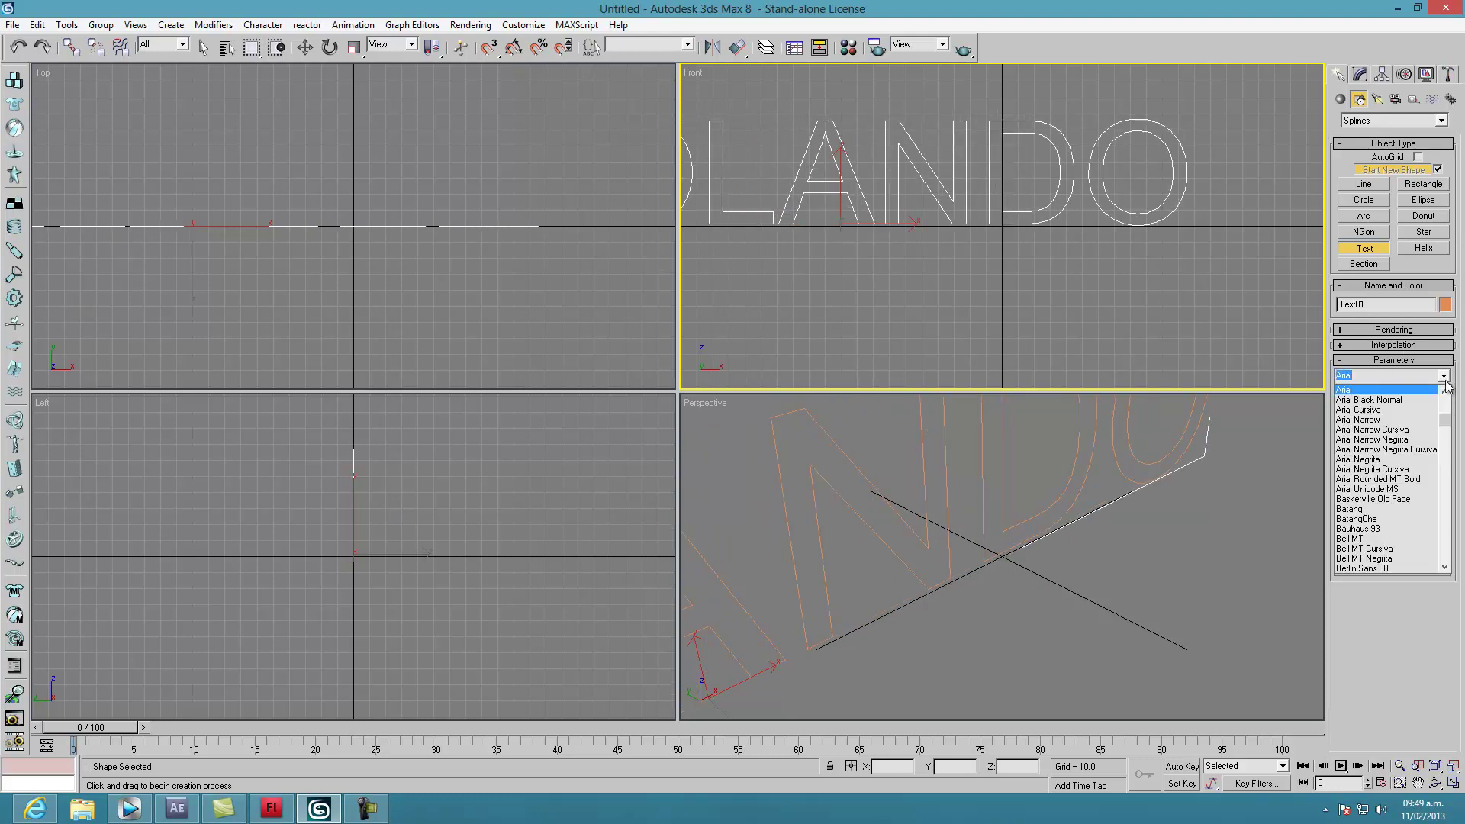
pyautogui.write('C')
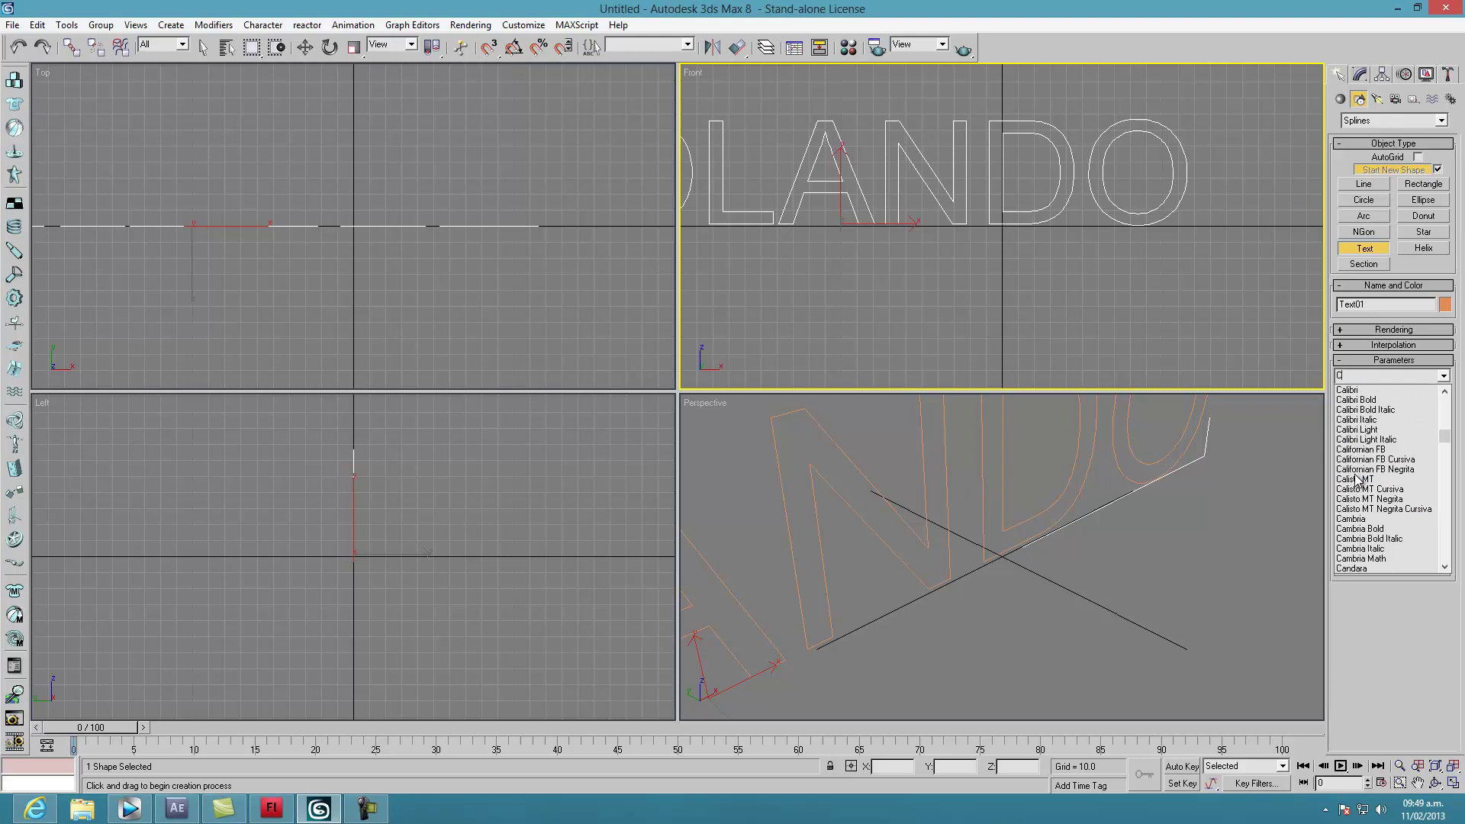
pyautogui.write('O')
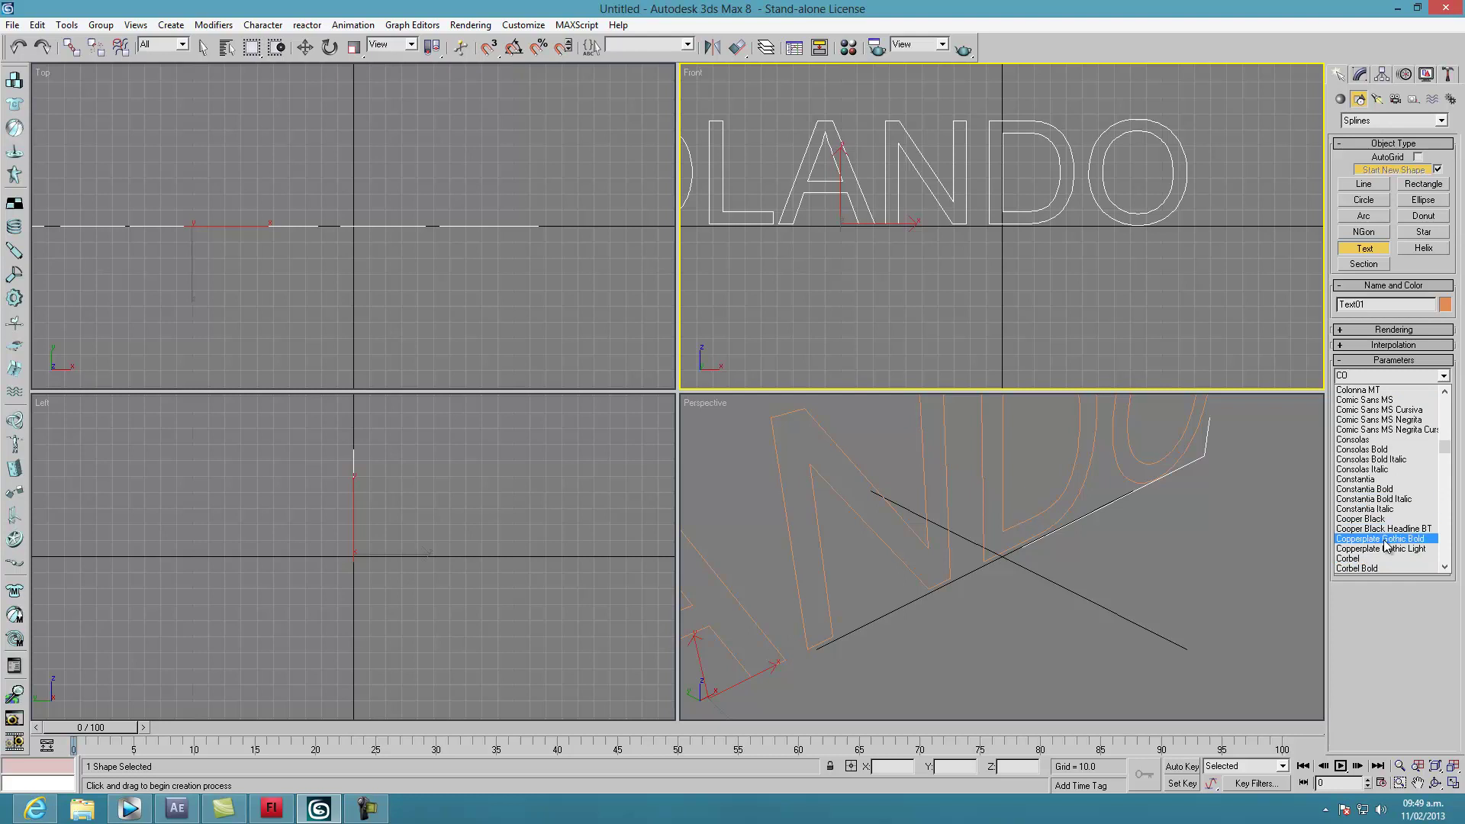
pyautogui.scroll(-1, 1385, 543)
pyautogui.scroll(3, 1392, 527)
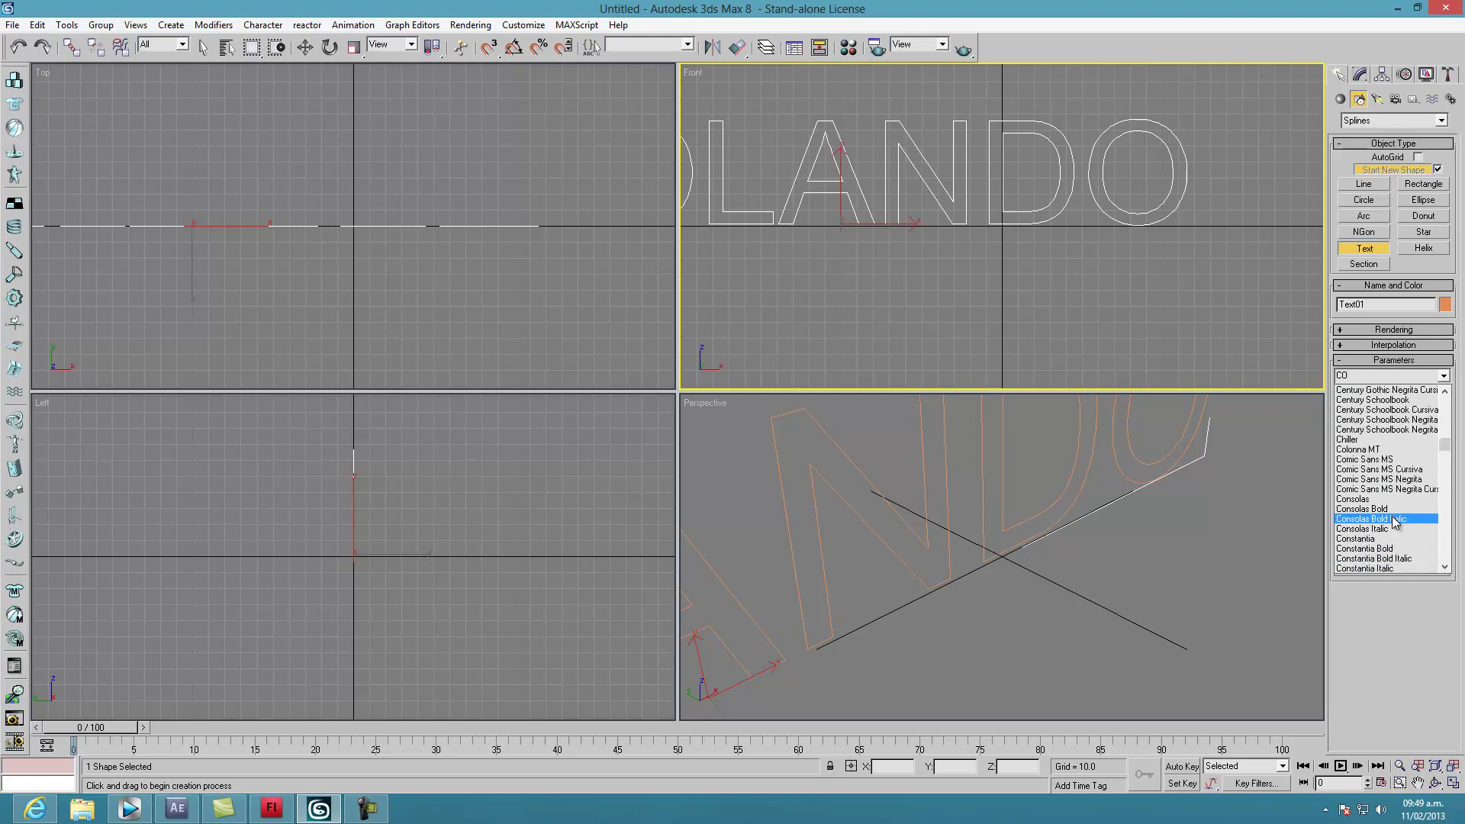
pyautogui.scroll(-2, 1392, 526)
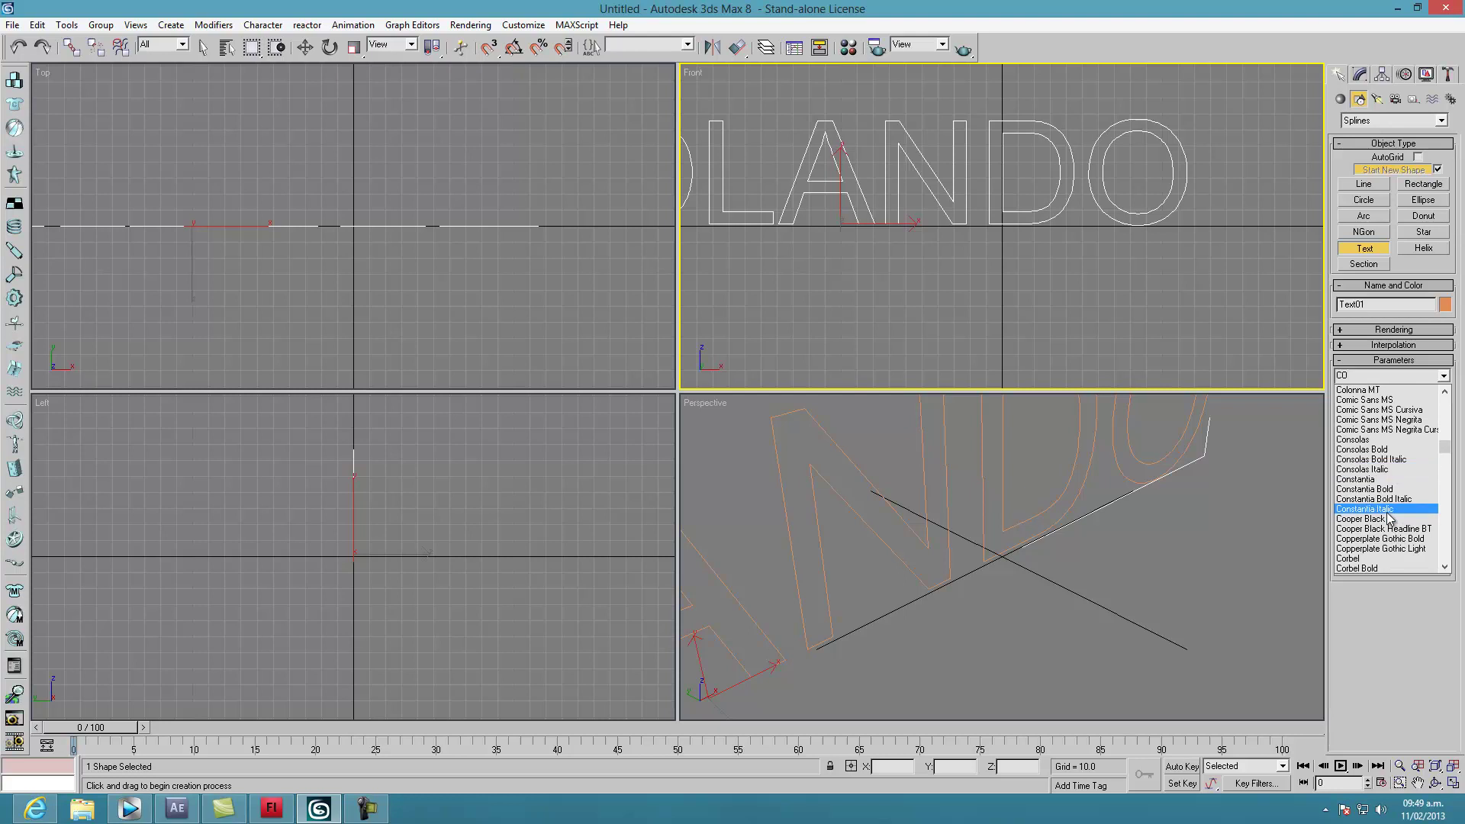
pyautogui.click(1383, 519)
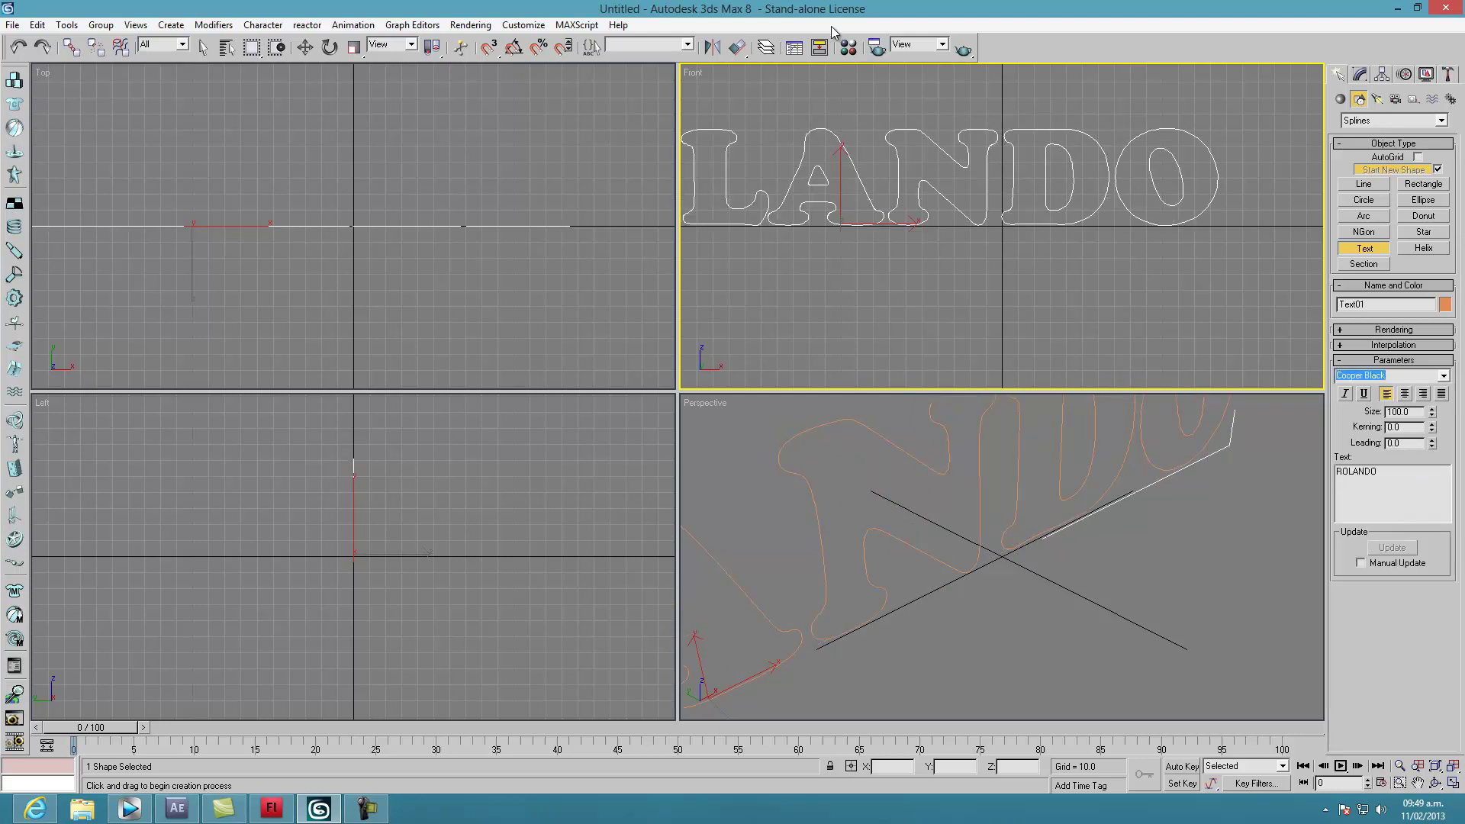
# Step: Move ROLANDO toward the centre, zoom extents, zoom Perspective out, and show Modify panel
pyautogui.click(305, 47)
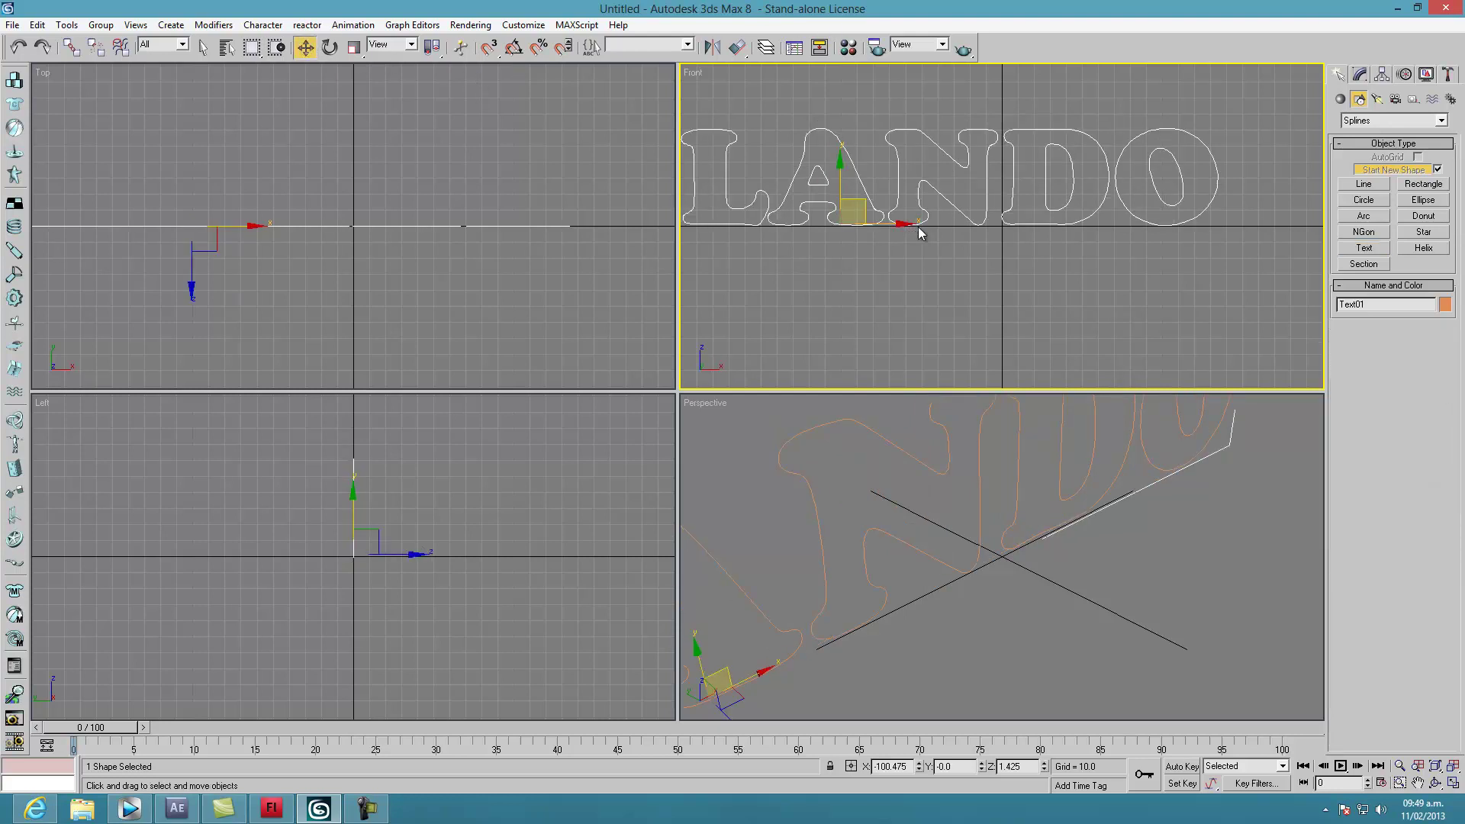
pyautogui.moveTo(872, 212); pyautogui.dragTo(968, 228)
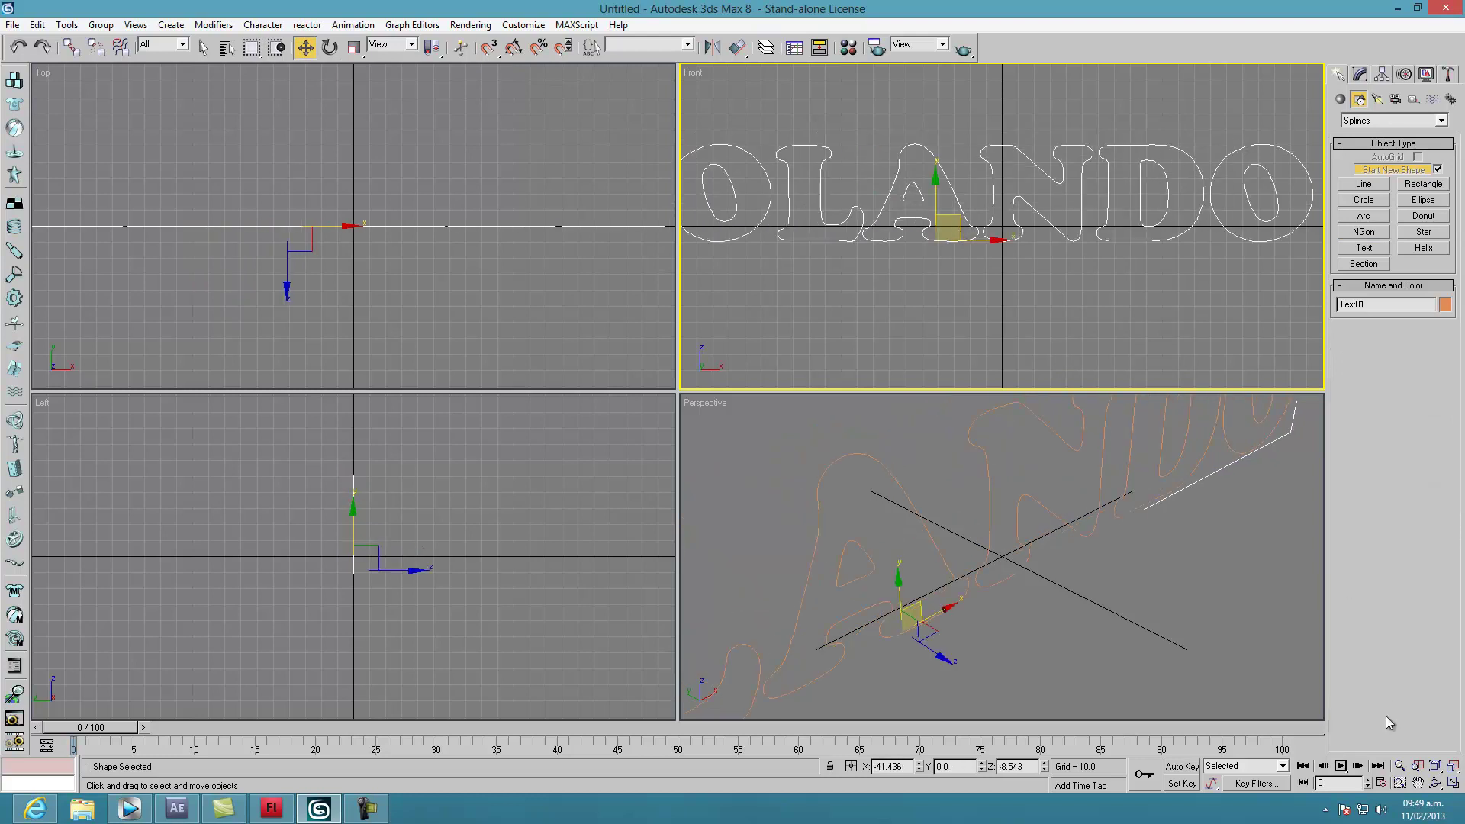
pyautogui.click(1452, 766)
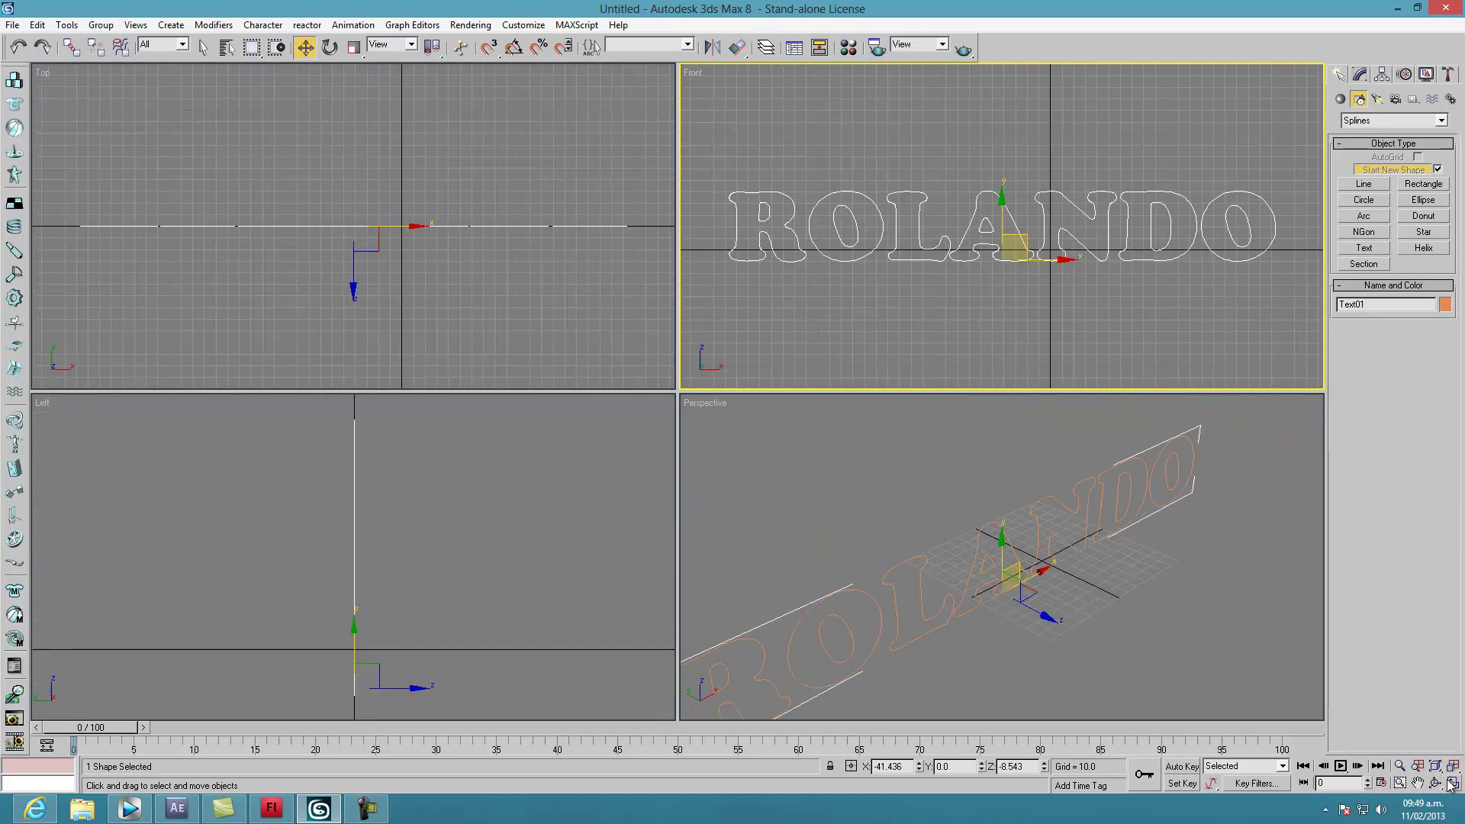
pyautogui.click(1400, 766)
pyautogui.moveTo(1061, 611); pyautogui.dragTo(1059, 644)
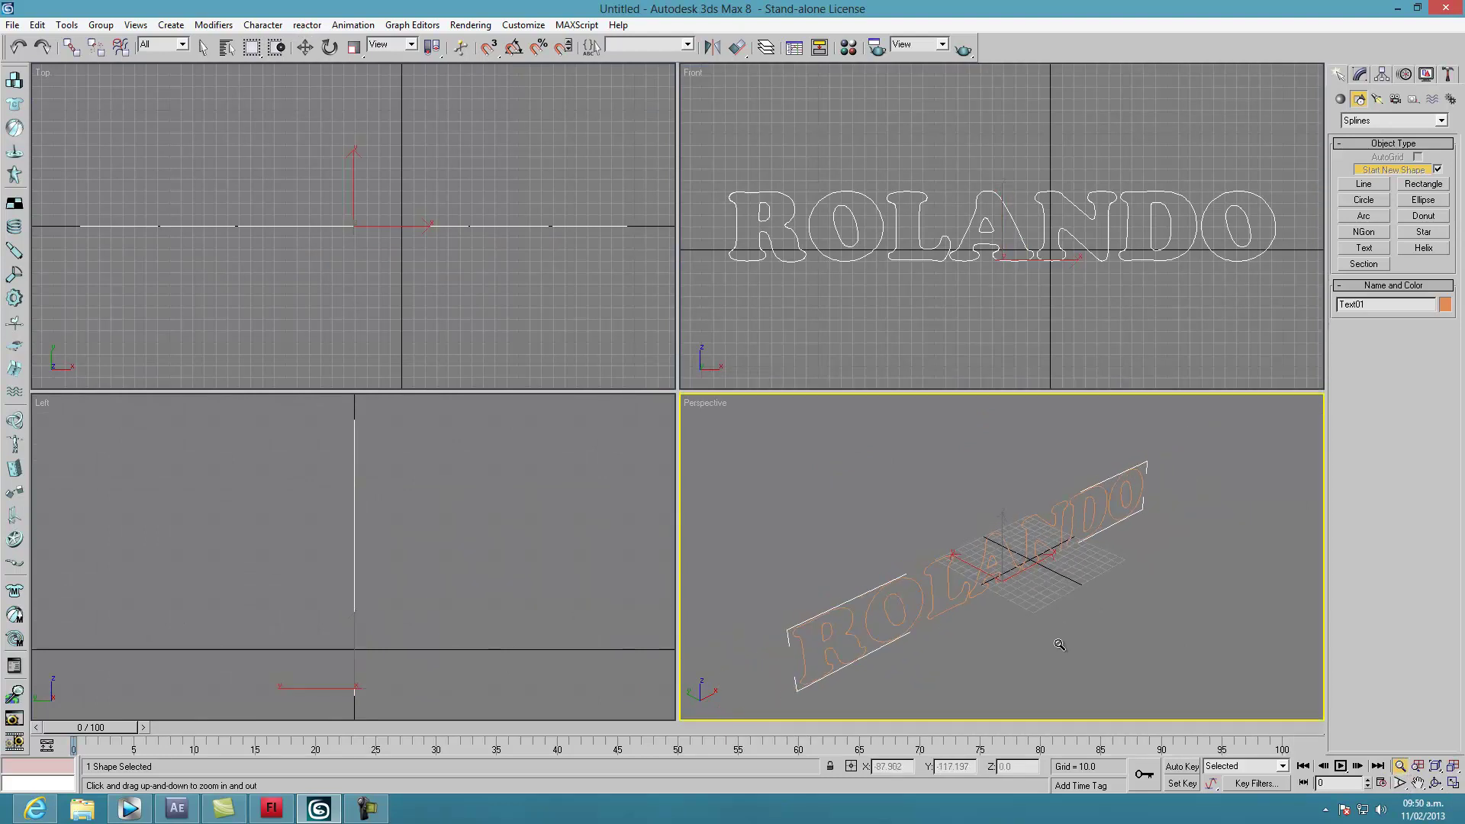
pyautogui.click(305, 47)
pyautogui.click(1359, 78)
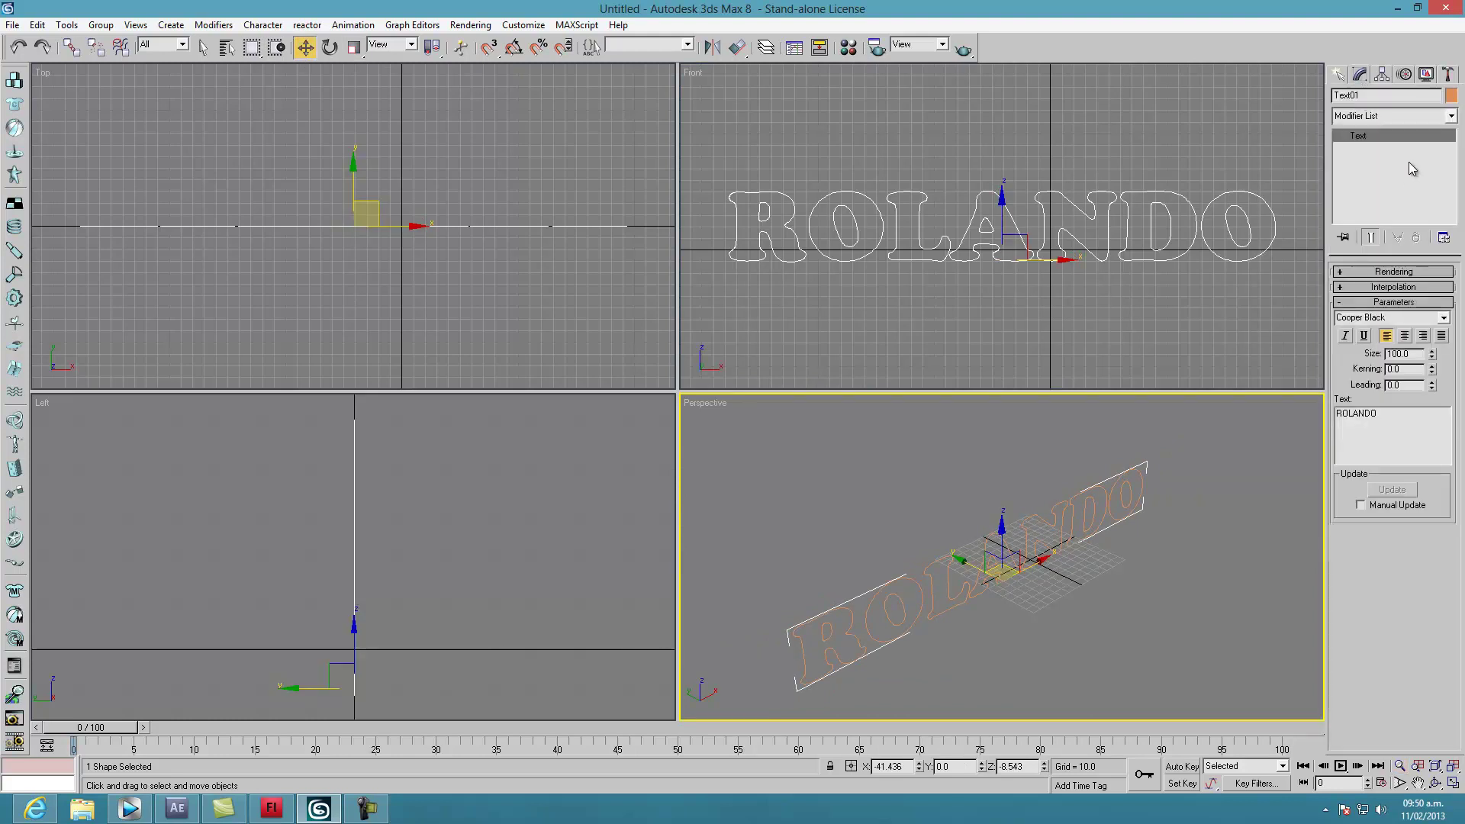
# Step: Extrude ROLANDO 15 units, reposition it, and bring up Time Configuration
pyautogui.click(1452, 117)
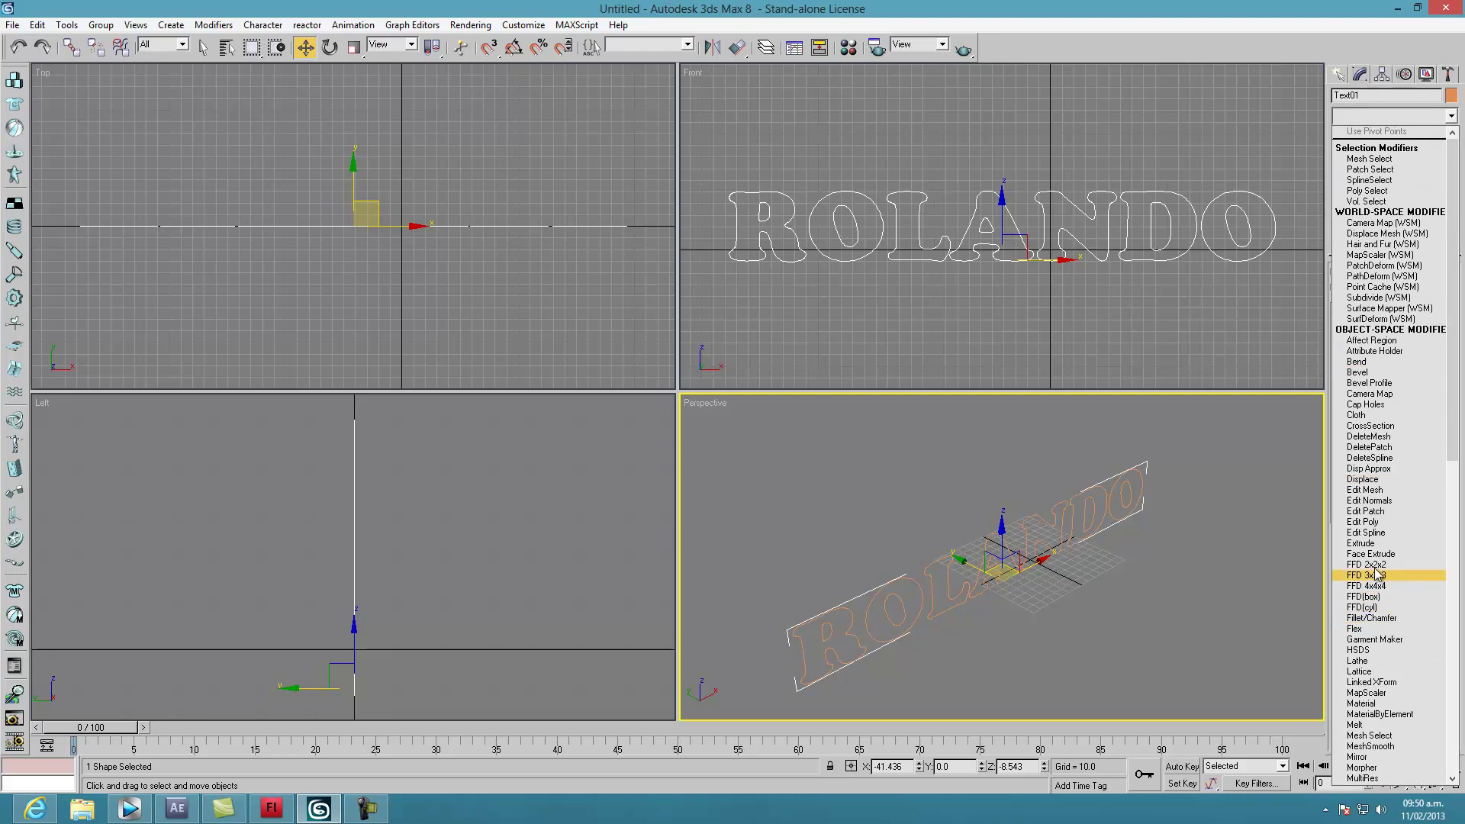
pyautogui.click(1361, 544)
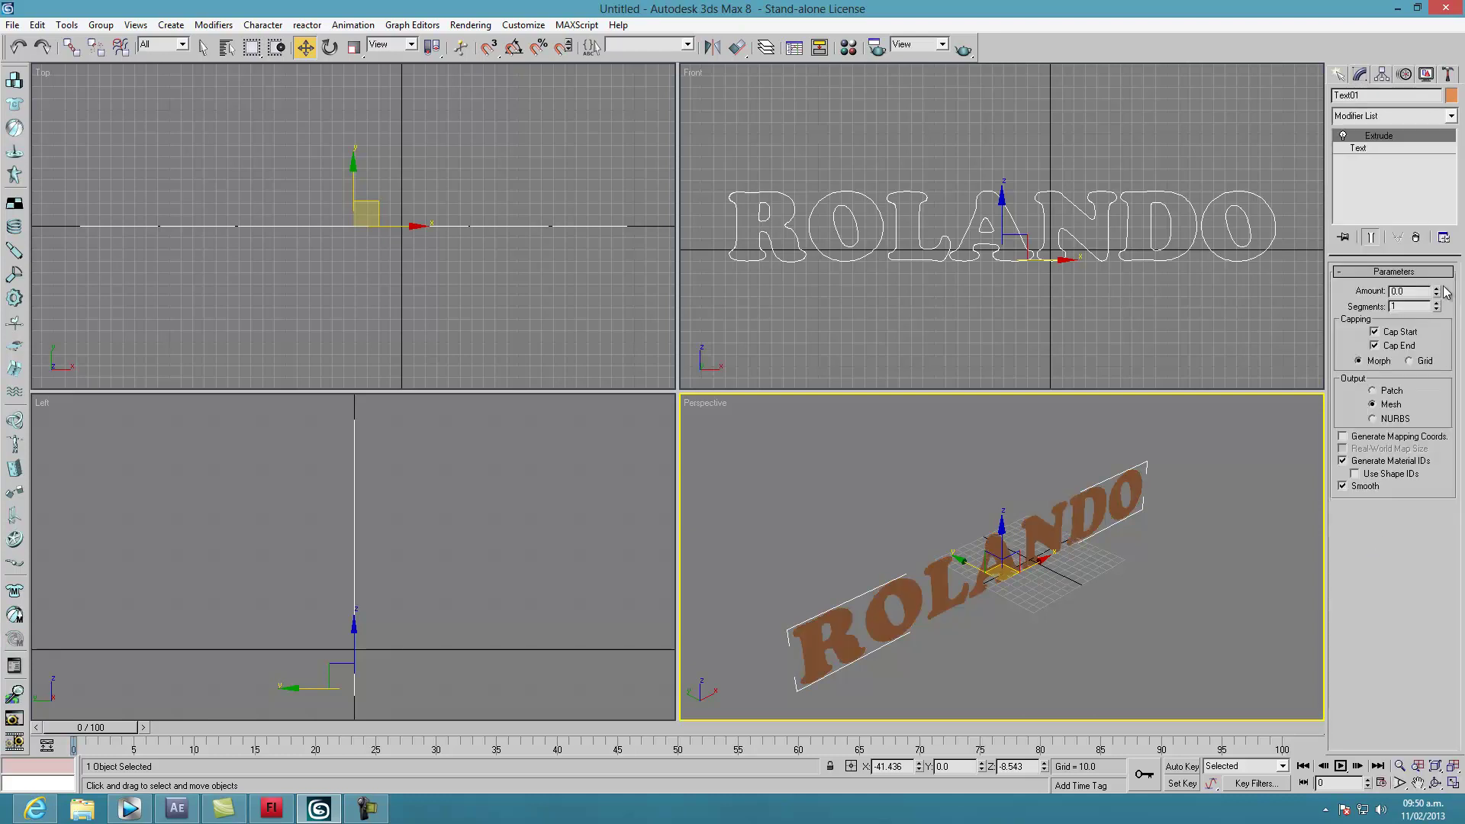
pyautogui.moveTo(1435, 292); pyautogui.dragTo(1438, 296)
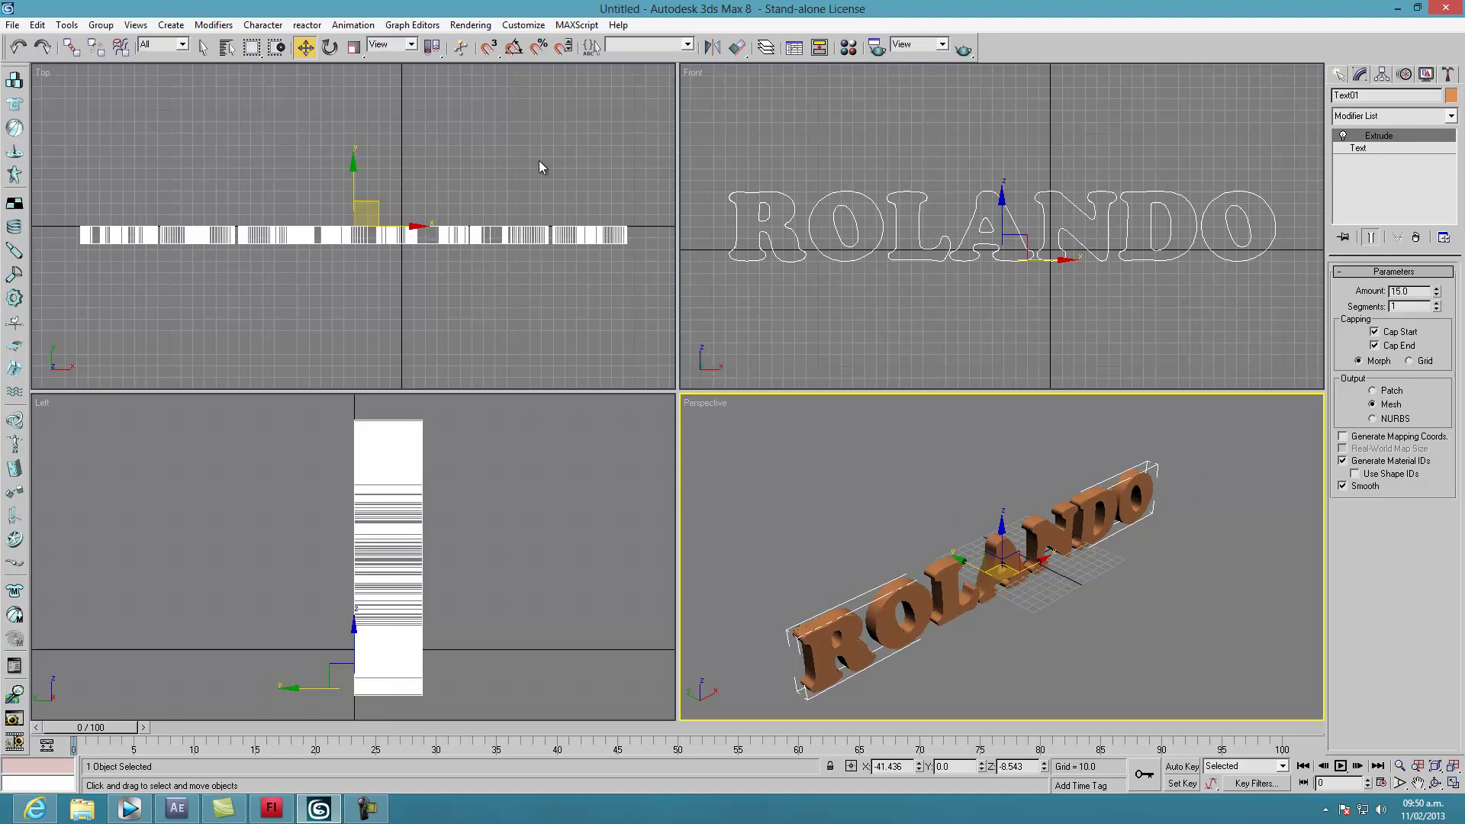
pyautogui.moveTo(1031, 539); pyautogui.dragTo(1042, 517)
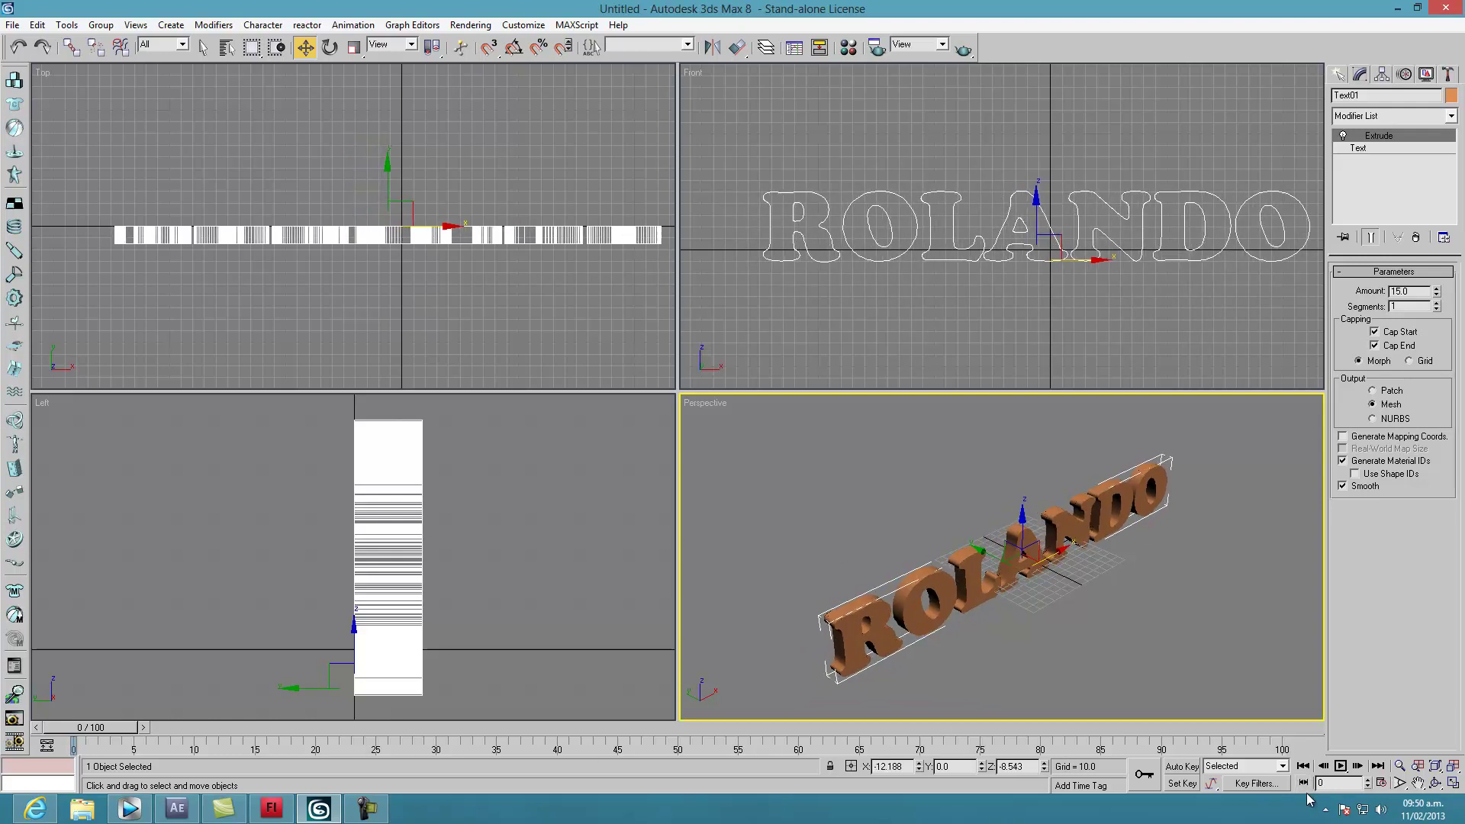
pyautogui.click(1381, 783)
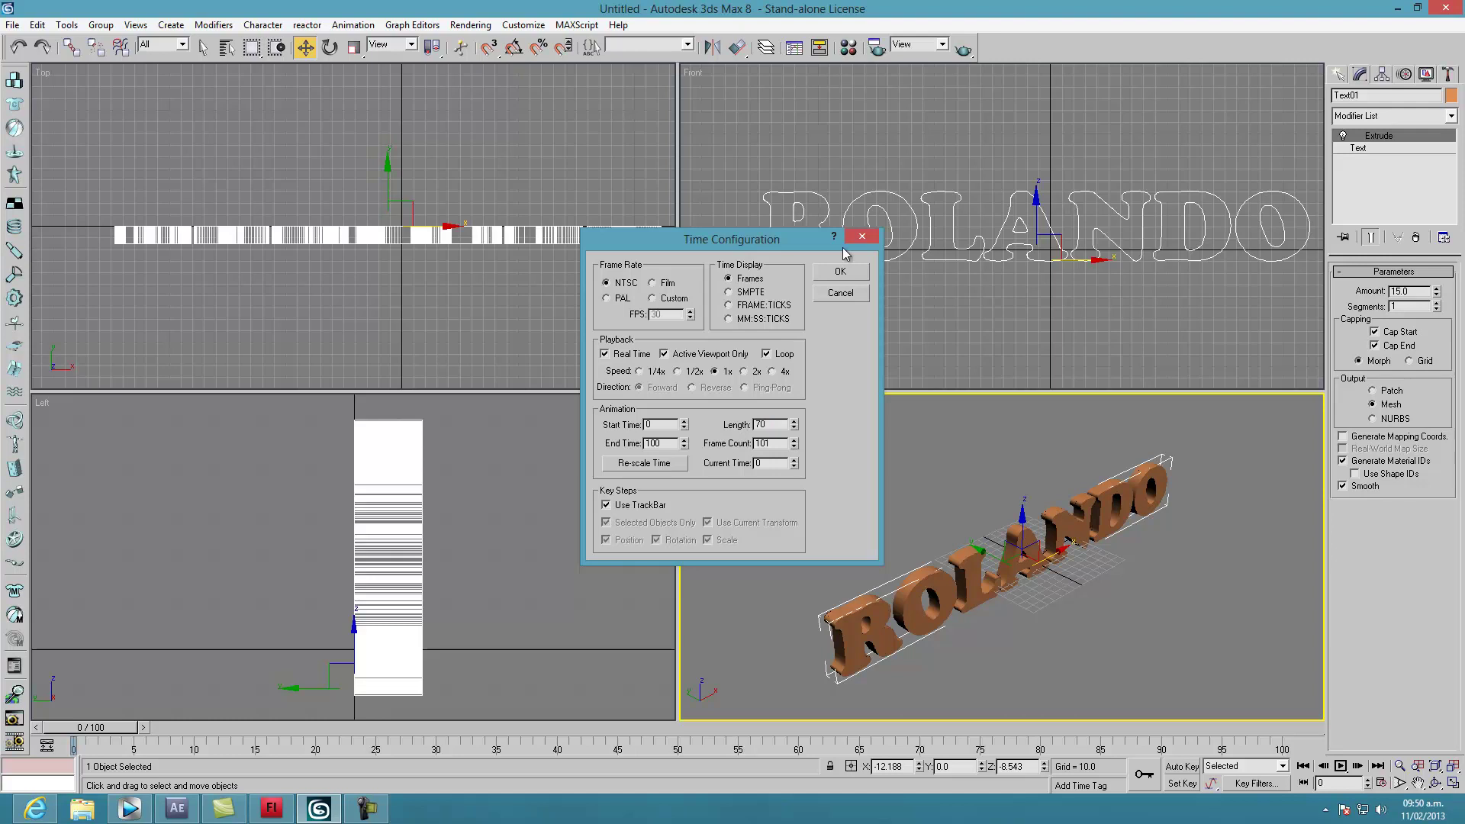
# Step: Set animation length to 70 frames, enable Auto Key, and key the text at frame 15
pyautogui.click(839, 271)
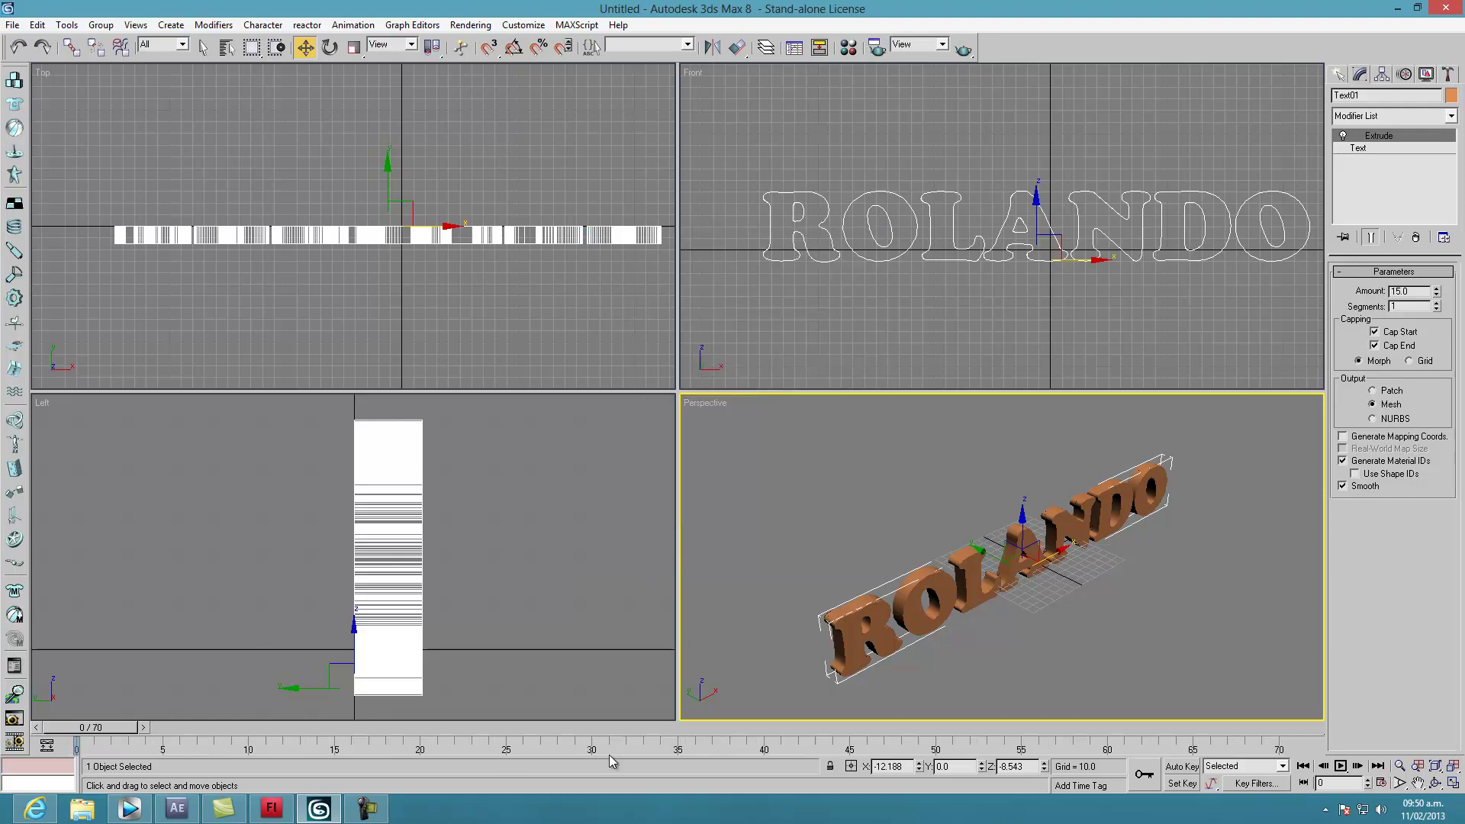
pyautogui.click(1179, 767)
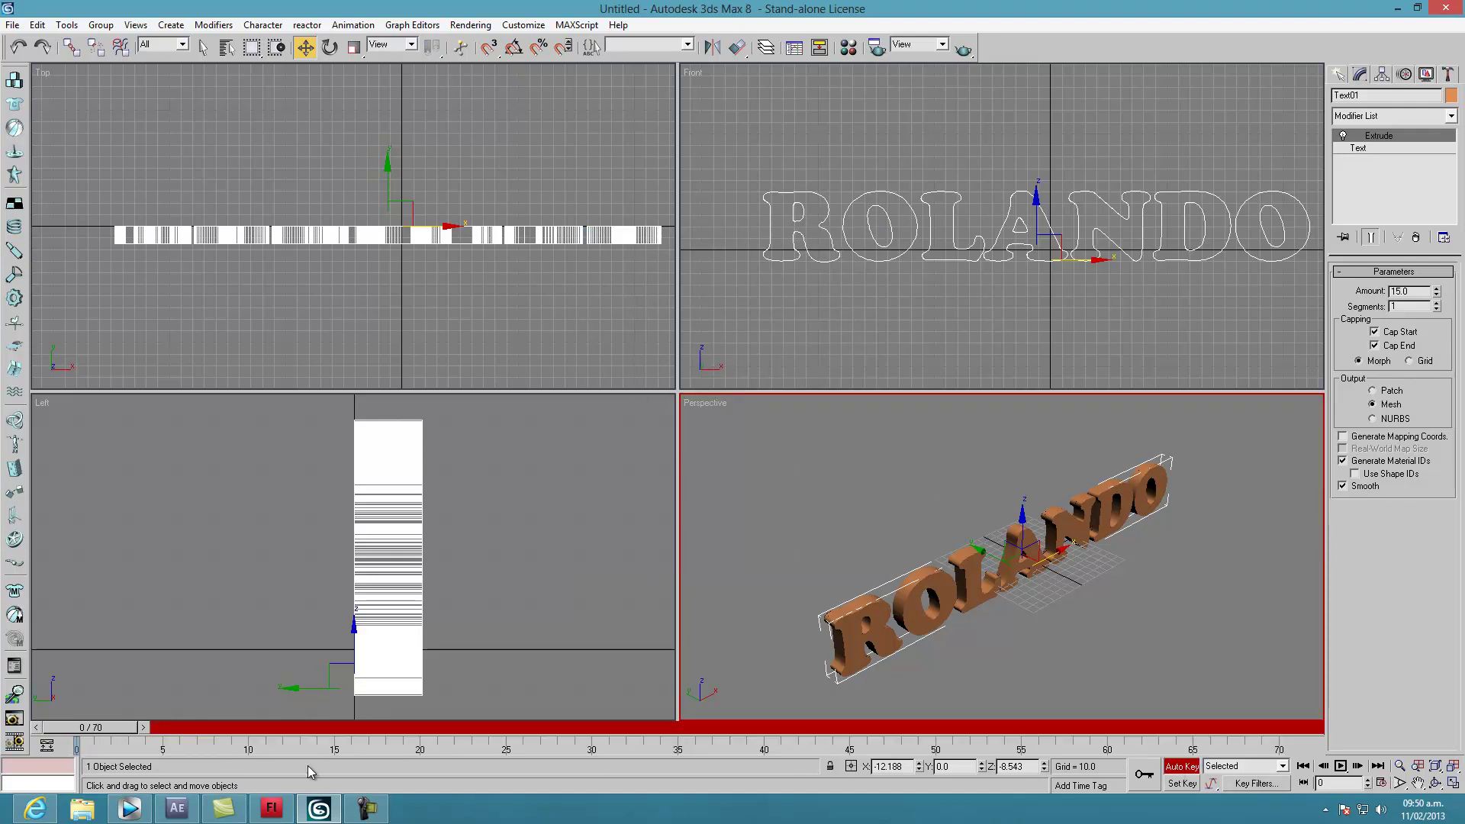
pyautogui.moveTo(138, 730); pyautogui.dragTo(353, 734)
pyautogui.press('w')
pyautogui.click(1140, 774)
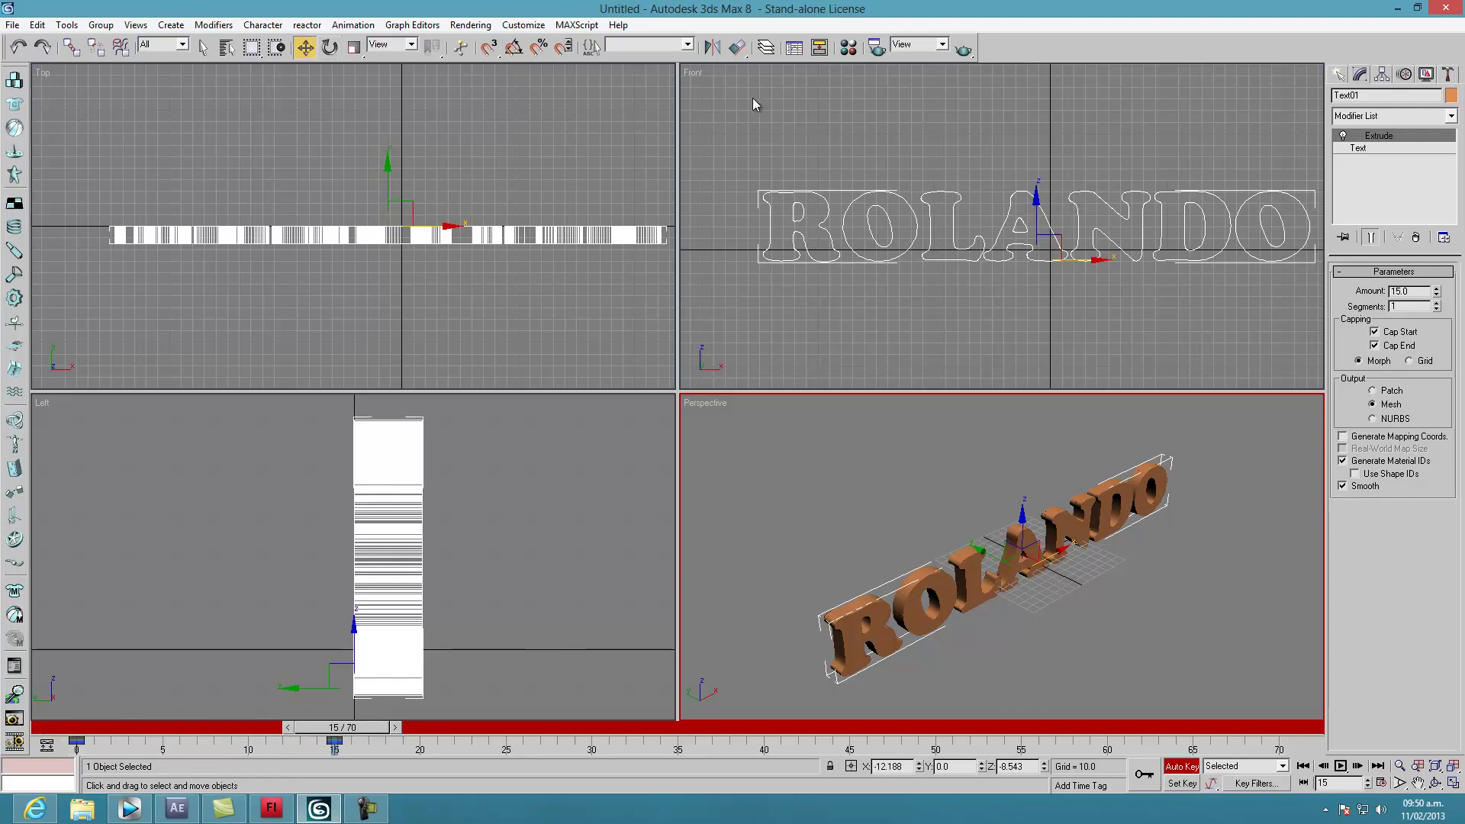
# Step: Centre the text's pivot on the object using Affect Pivot Only
pyautogui.click(330, 47)
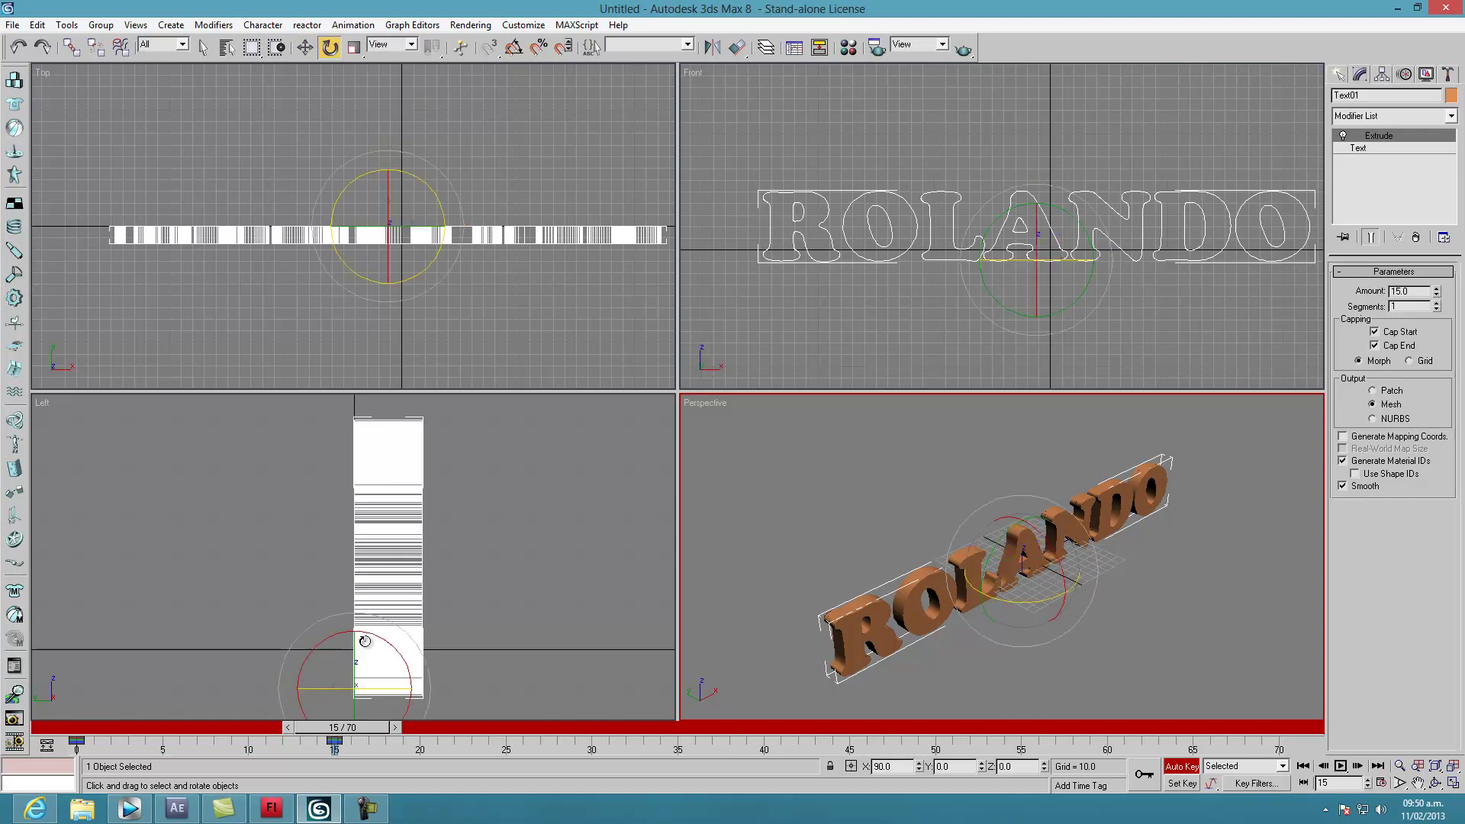
pyautogui.click(1382, 75)
pyautogui.click(1416, 169)
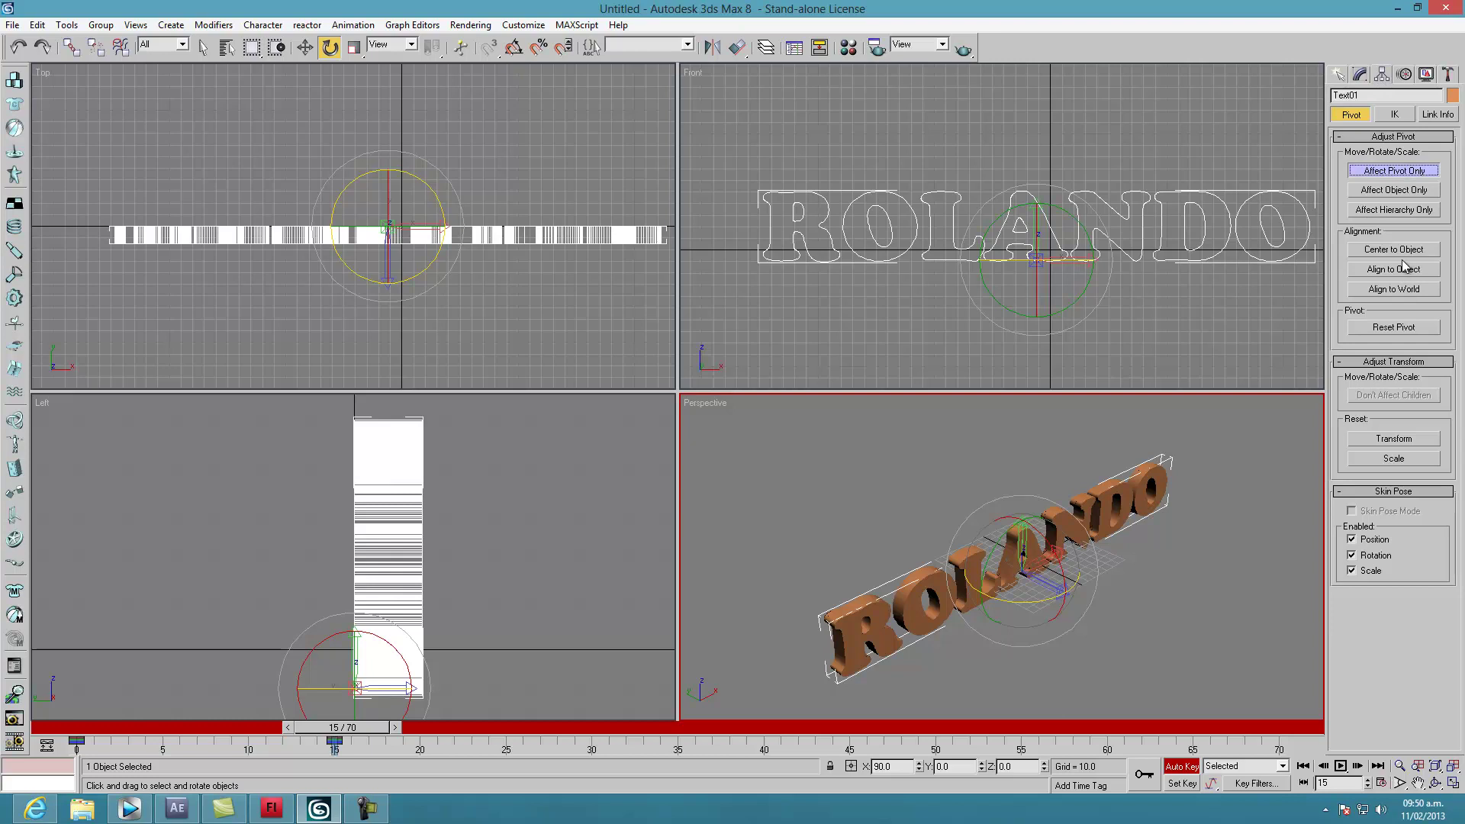
pyautogui.click(1408, 252)
pyautogui.click(1397, 171)
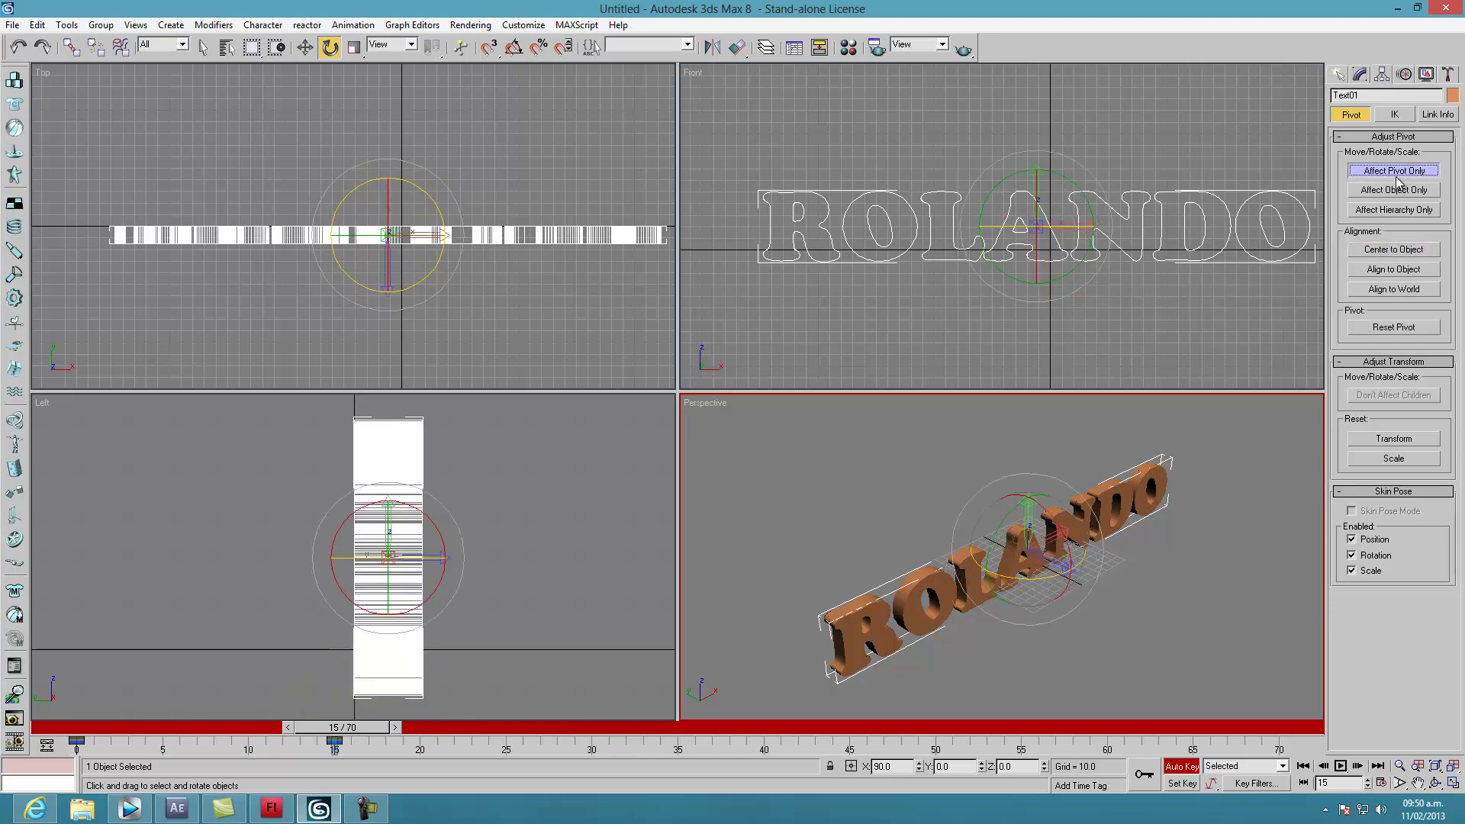
# Step: Rotate ROLANDO at frames 15, 30 and 45 to record spin keyframes
pyautogui.moveTo(347, 559)
pyautogui.mouseDown()
pyautogui.moveTo(1461, 555)
pyautogui.moveTo(2, 765)
pyautogui.mouseUp()
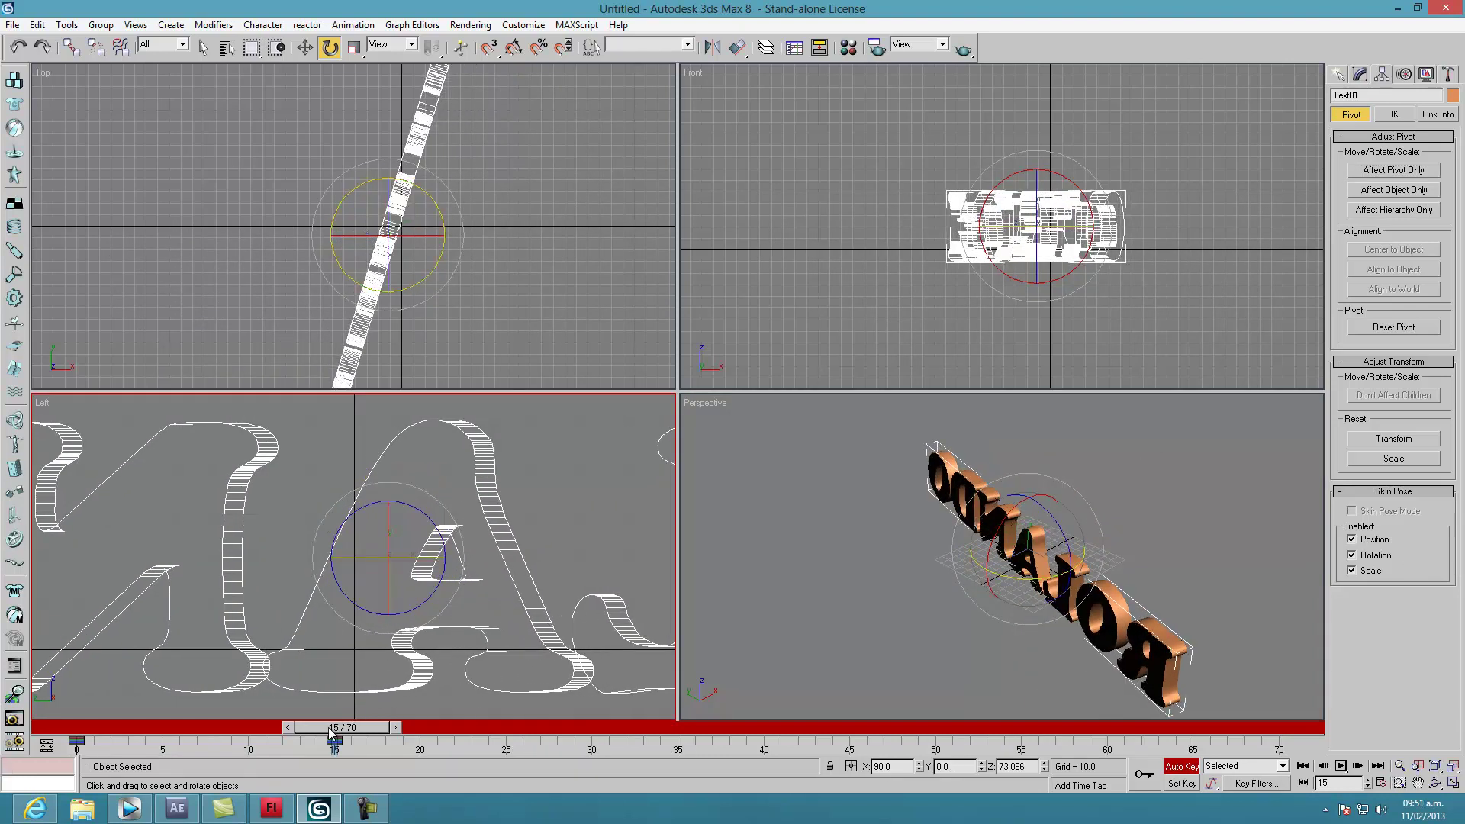
pyautogui.moveTo(332, 727); pyautogui.dragTo(592, 728)
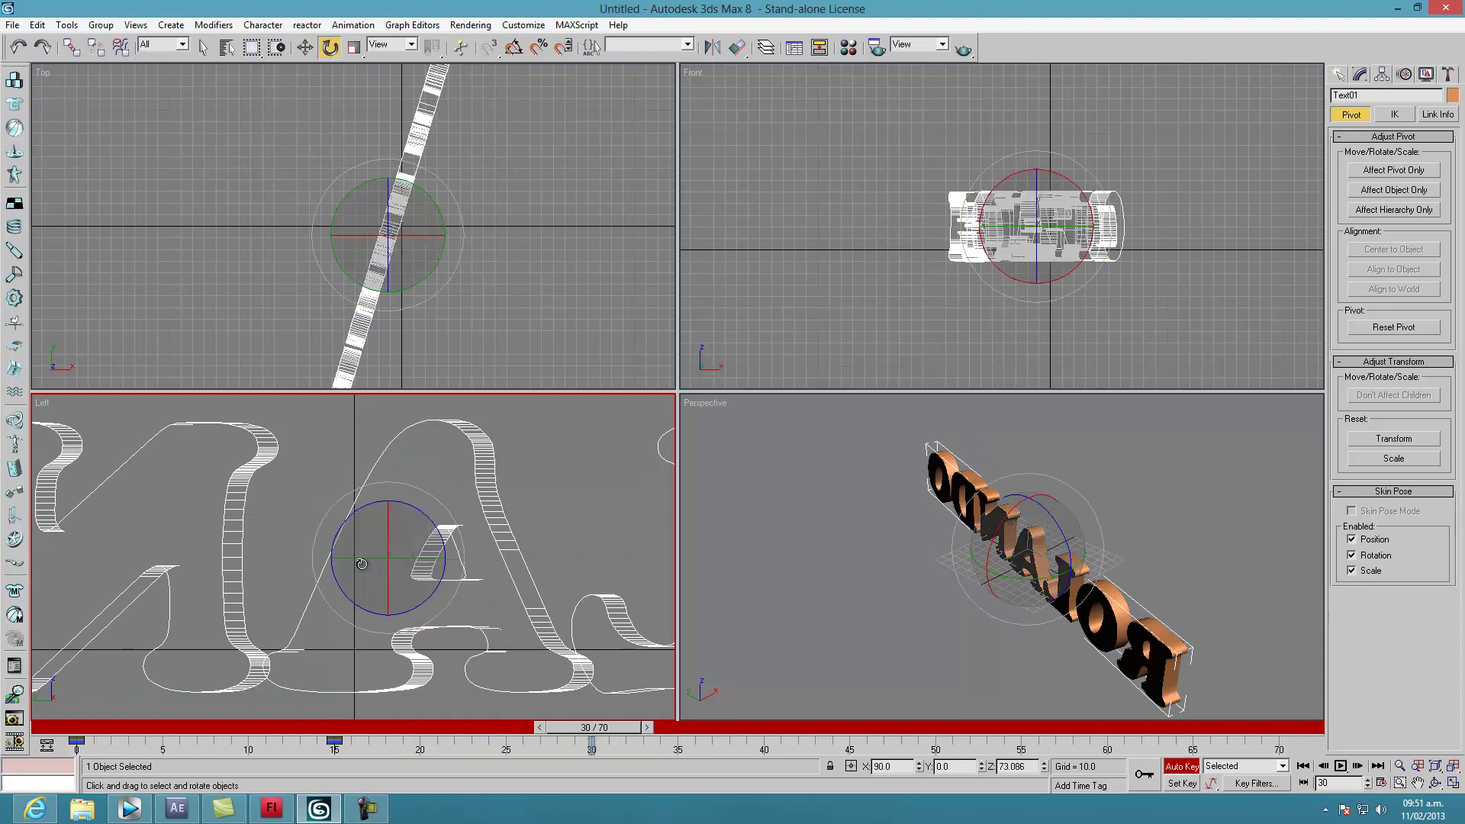
pyautogui.moveTo(362, 564); pyautogui.dragTo(598, 564)
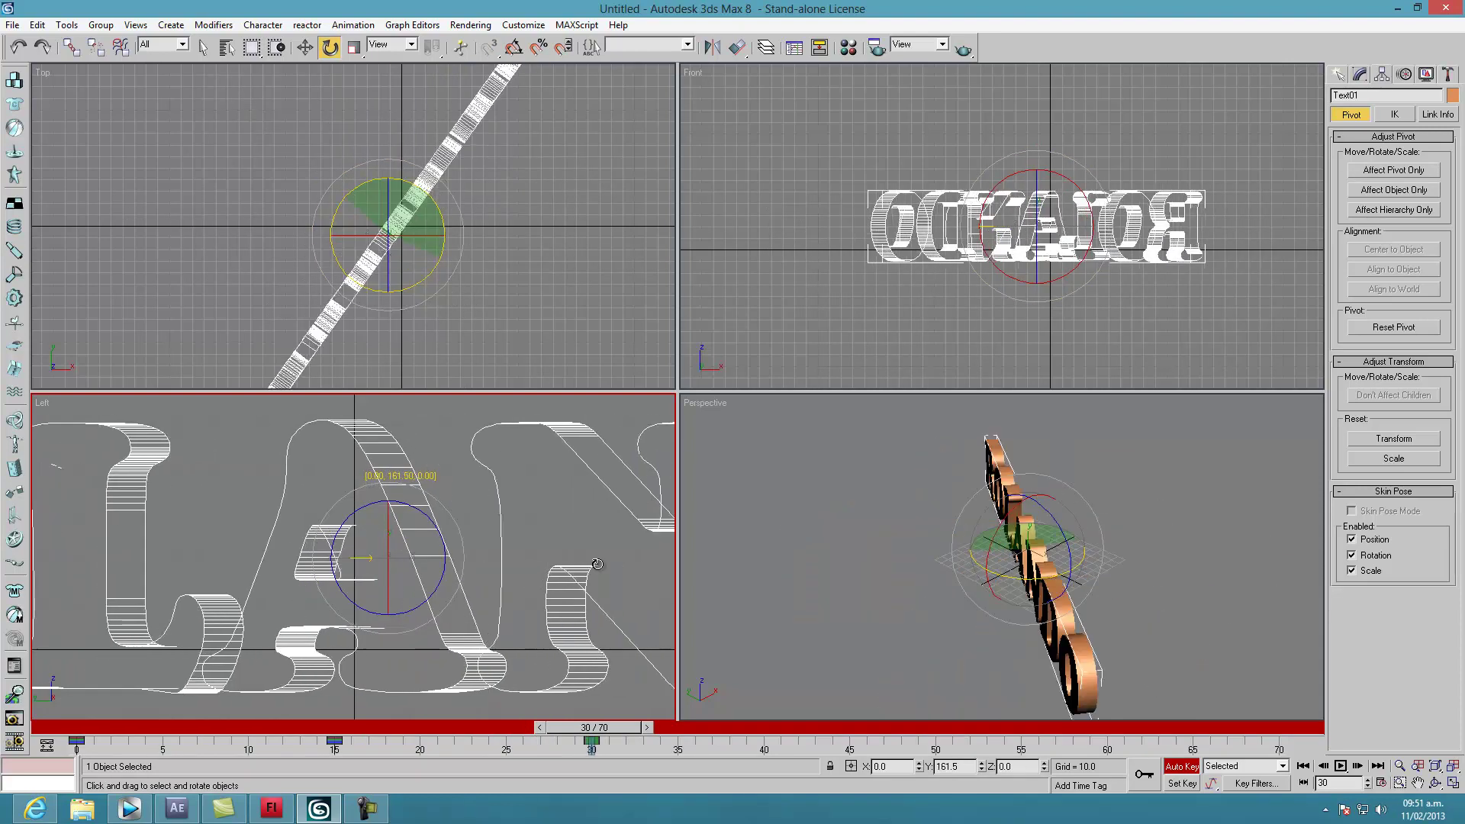
pyautogui.moveTo(598, 728); pyautogui.dragTo(849, 727)
pyautogui.moveTo(370, 558)
pyautogui.mouseDown()
pyautogui.moveTo(590, 560)
pyautogui.moveTo(561, 560)
pyautogui.mouseUp()
pyautogui.moveTo(851, 732)
pyautogui.mouseDown()
pyautogui.moveTo(412, 732)
pyautogui.moveTo(1281, 746)
pyautogui.mouseUp()
pyautogui.press('e')
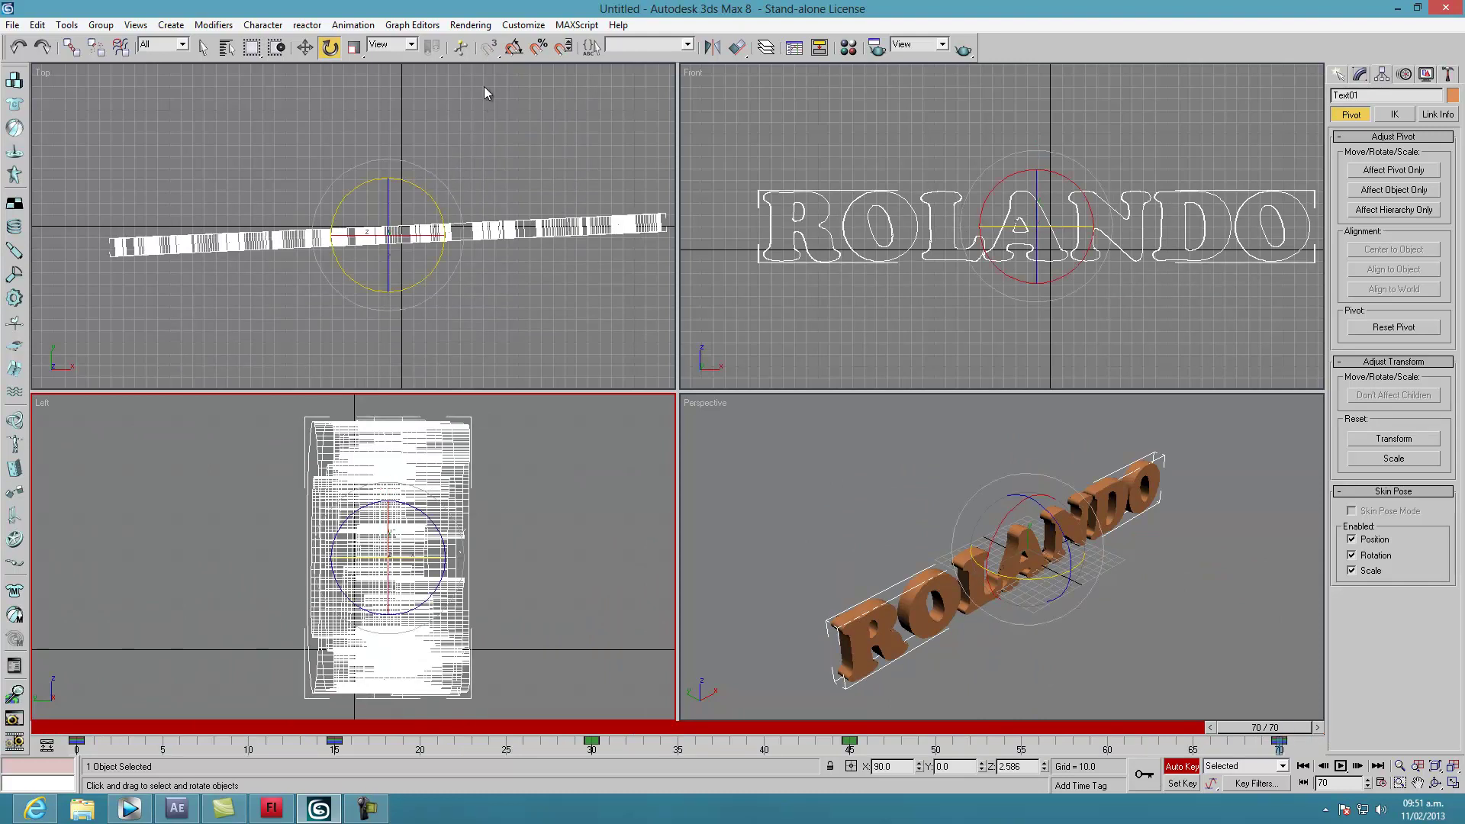
# Step: Set the render range to frames 0–70 and output size to 800x600, then choose output Files
pyautogui.click(492, 45)
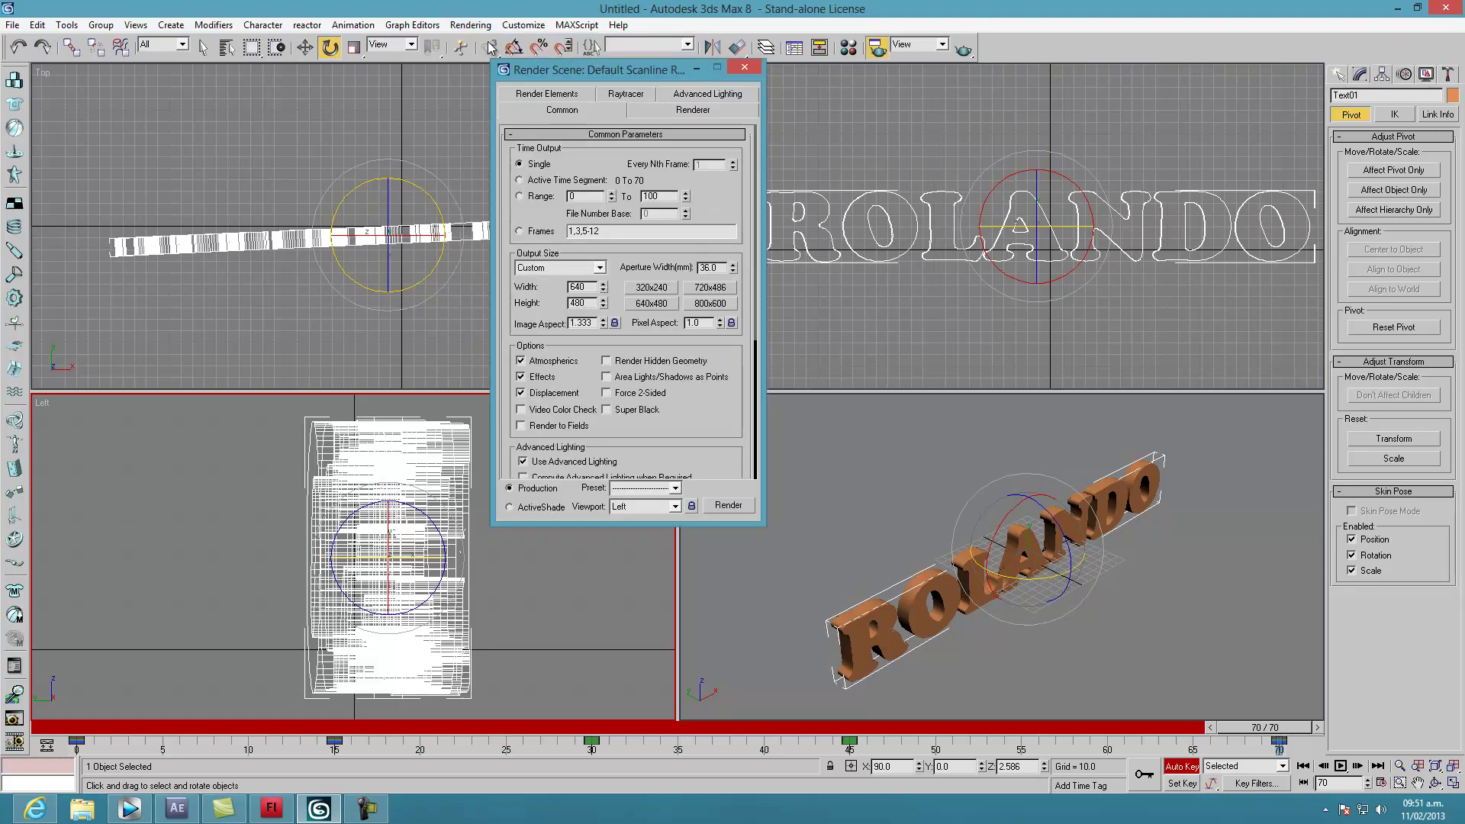
pyautogui.moveTo(675, 197); pyautogui.dragTo(628, 198)
pyautogui.write('70')
pyautogui.click(600, 269)
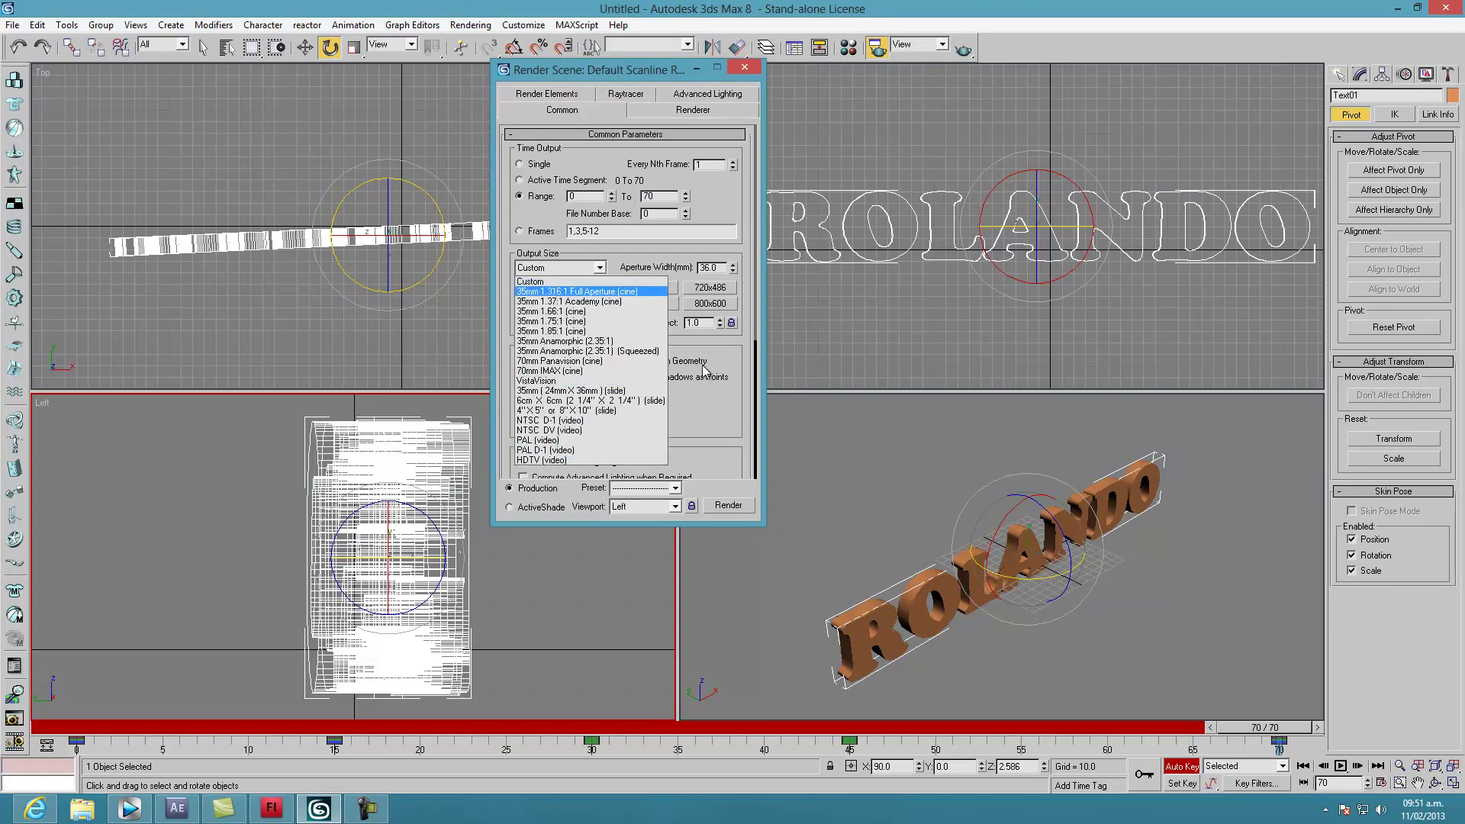
pyautogui.click(713, 312)
pyautogui.click(712, 304)
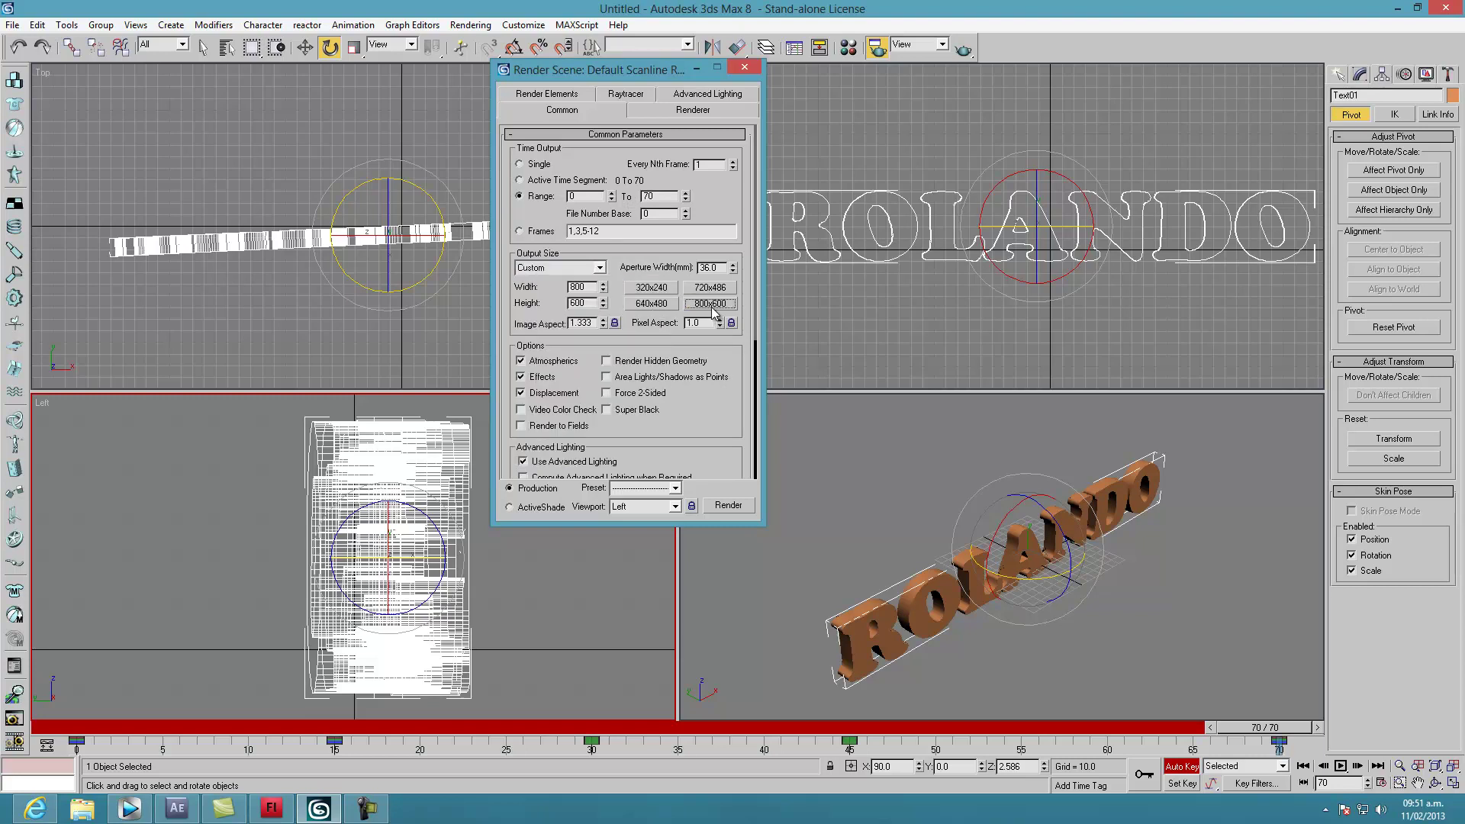
pyautogui.moveTo(718, 433); pyautogui.dragTo(725, 281)
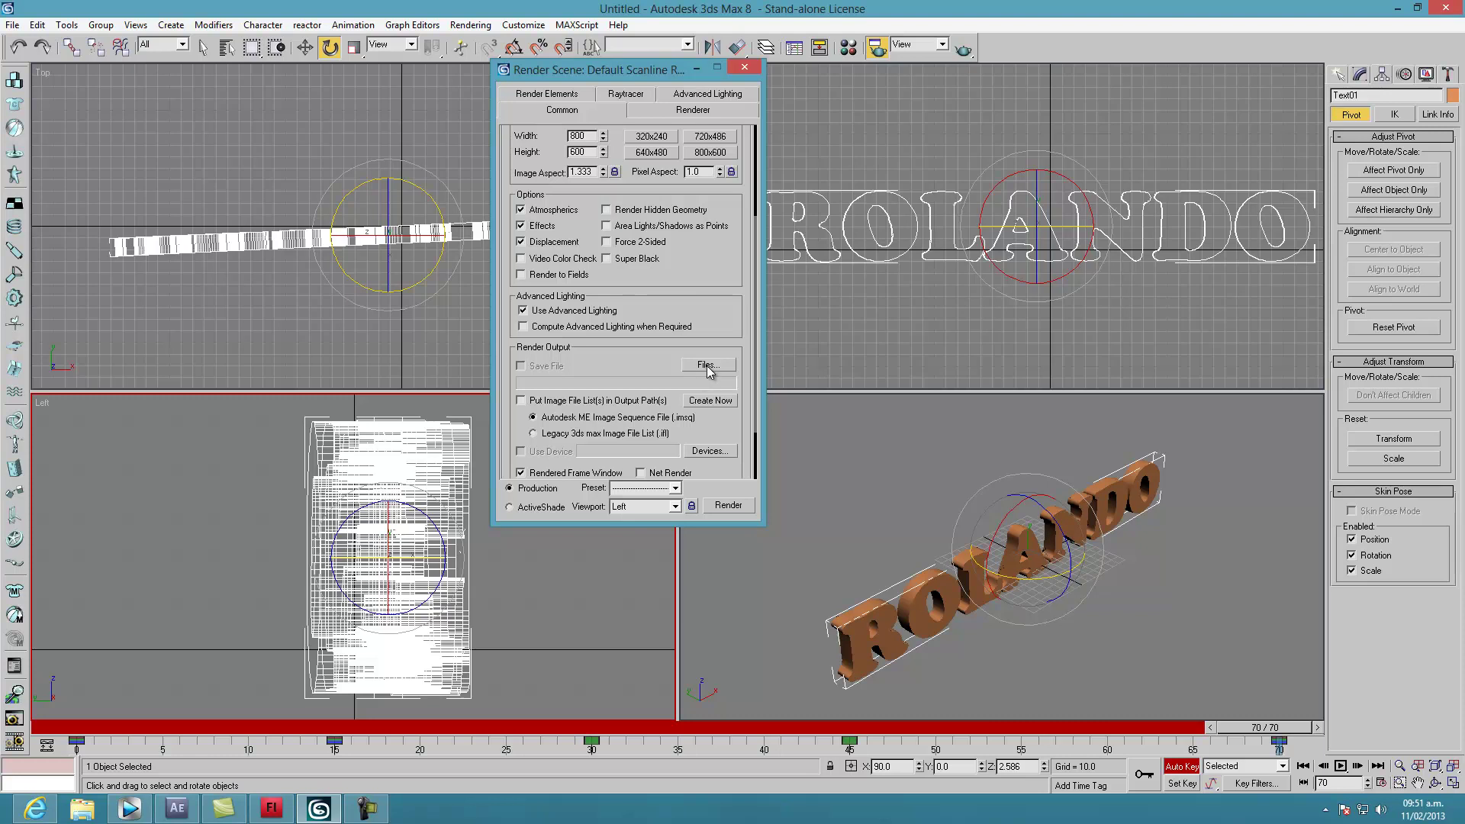
pyautogui.click(707, 367)
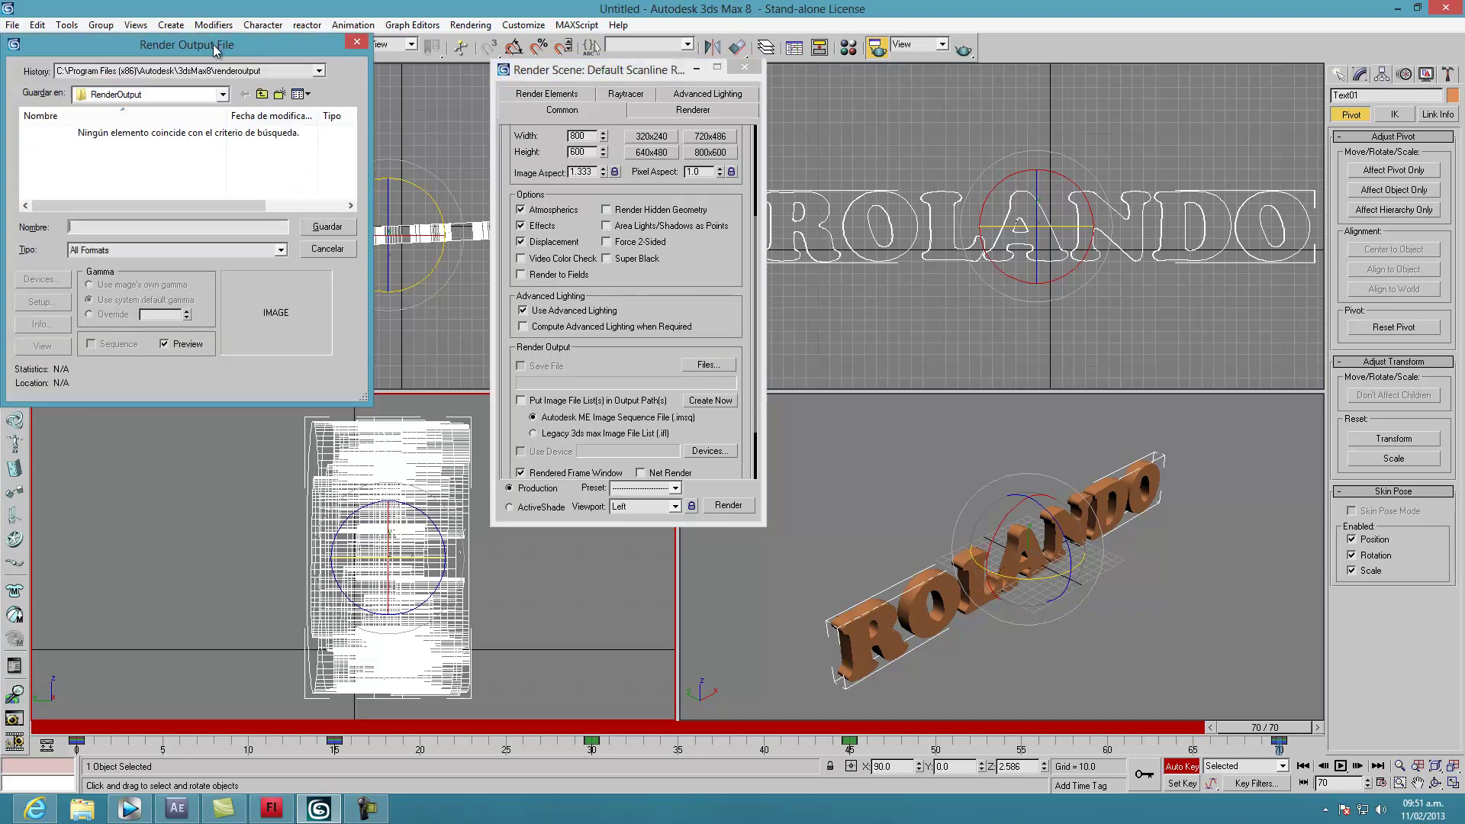
# Step: Save the render output as DEMO1, a QuickTime MOV, in the Videos library
pyautogui.moveTo(220, 47); pyautogui.dragTo(268, 115)
pyautogui.click(270, 163)
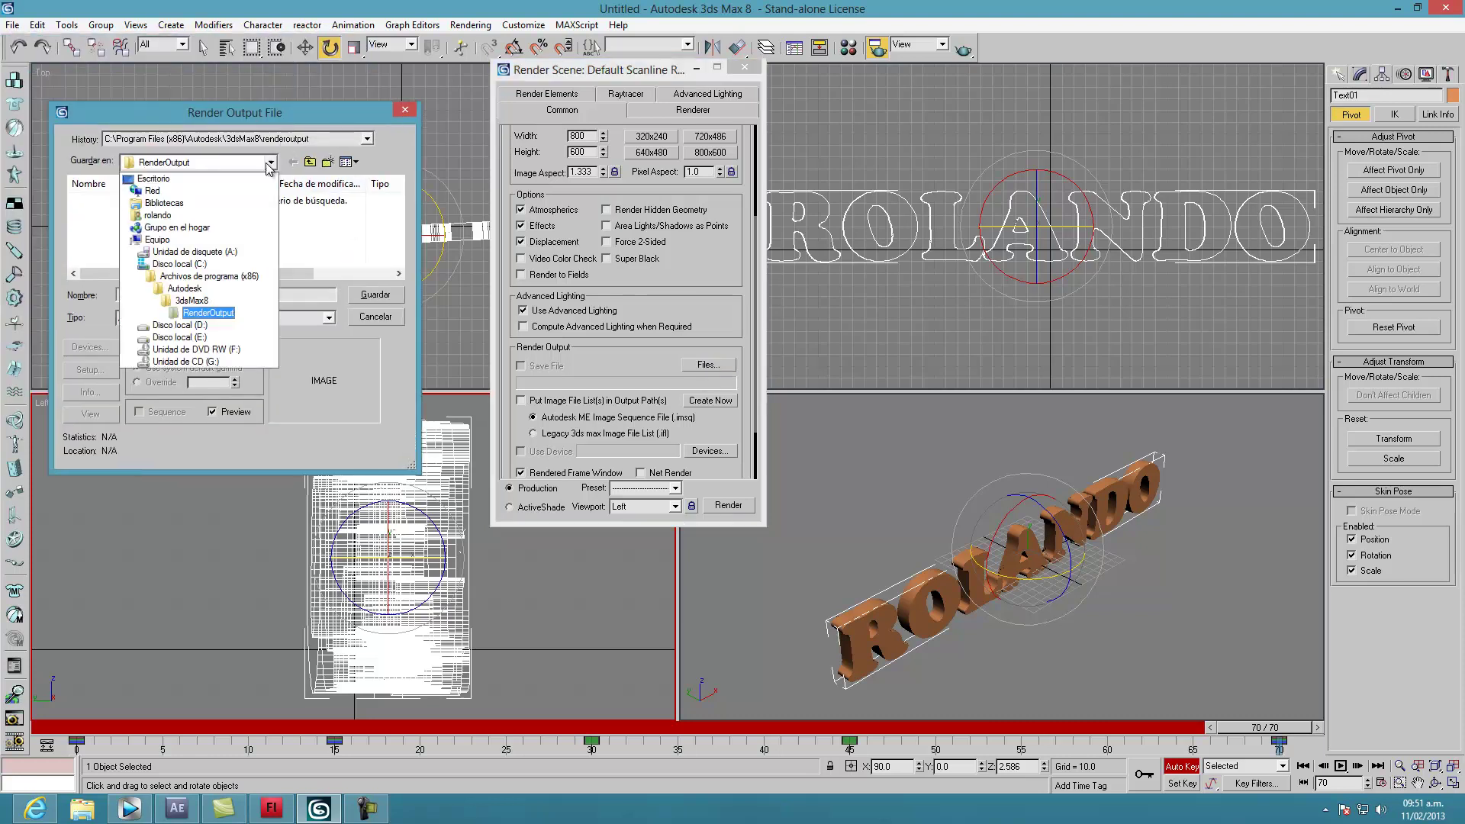
pyautogui.click(164, 203)
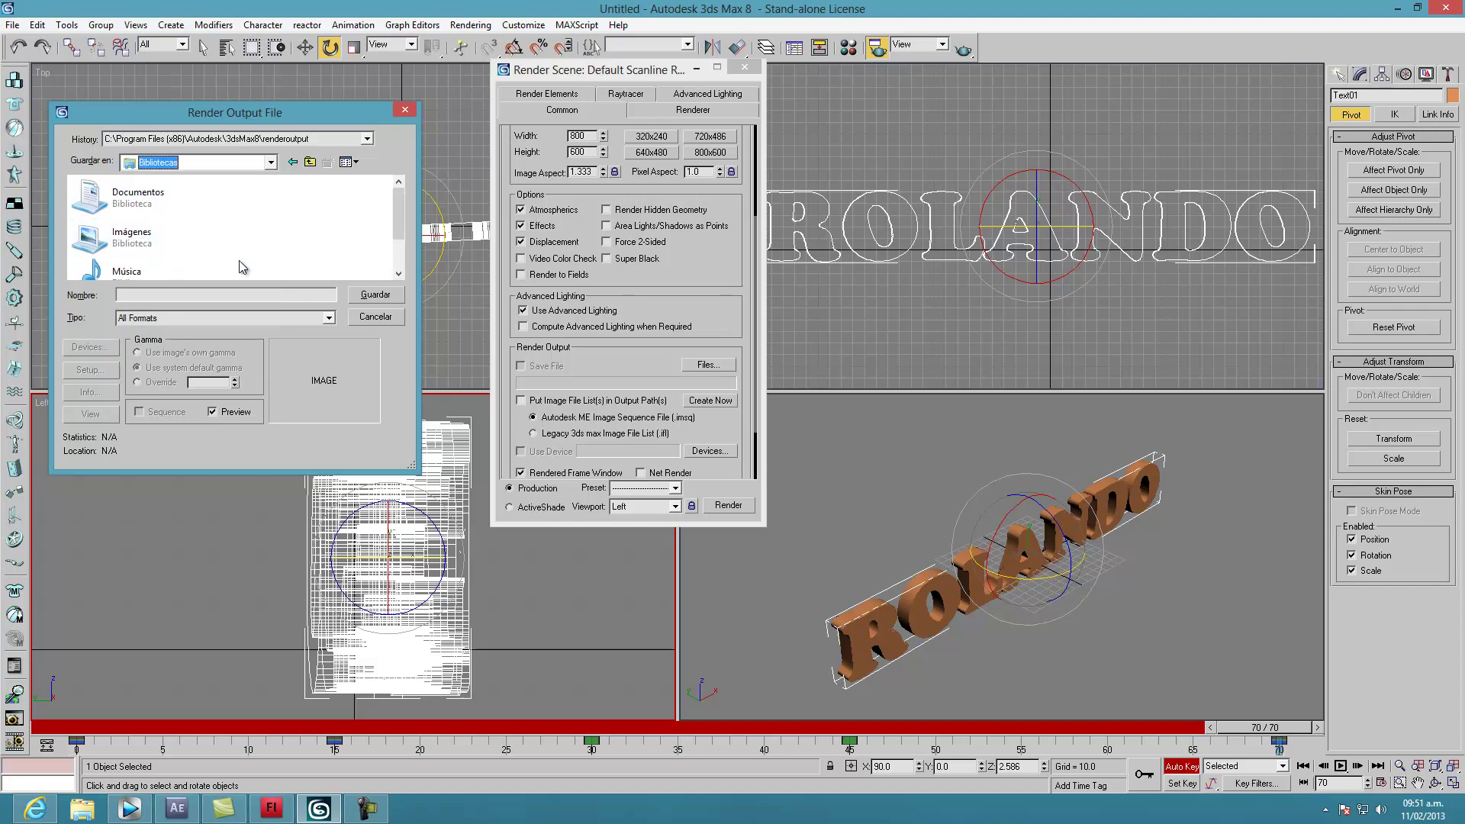
pyautogui.scroll(-2, 242, 266)
pyautogui.doubleClick(131, 258)
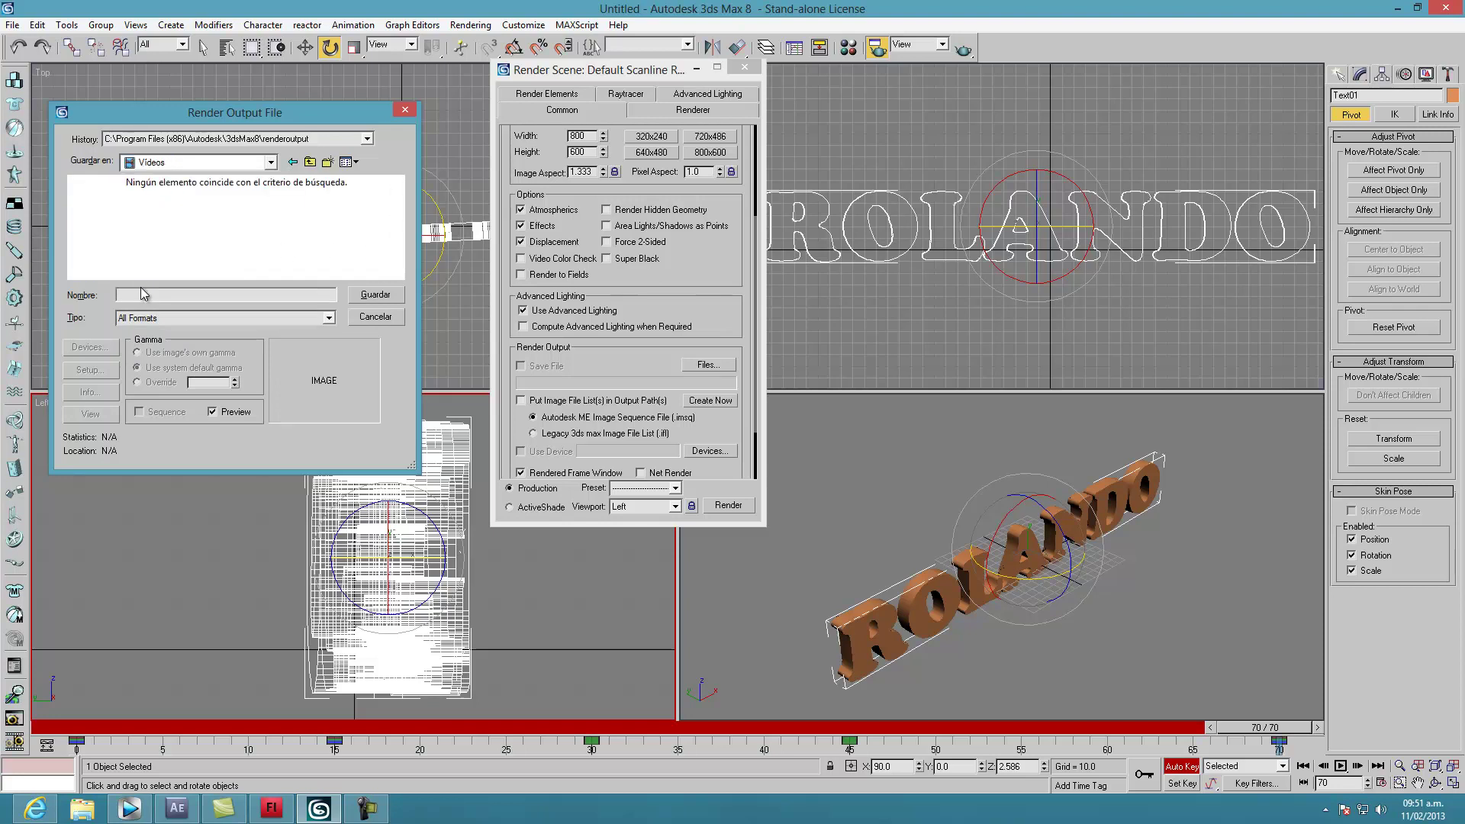
pyautogui.write('DEMO1')
pyautogui.moveTo(172, 114); pyautogui.dragTo(269, 159)
pyautogui.click(243, 363)
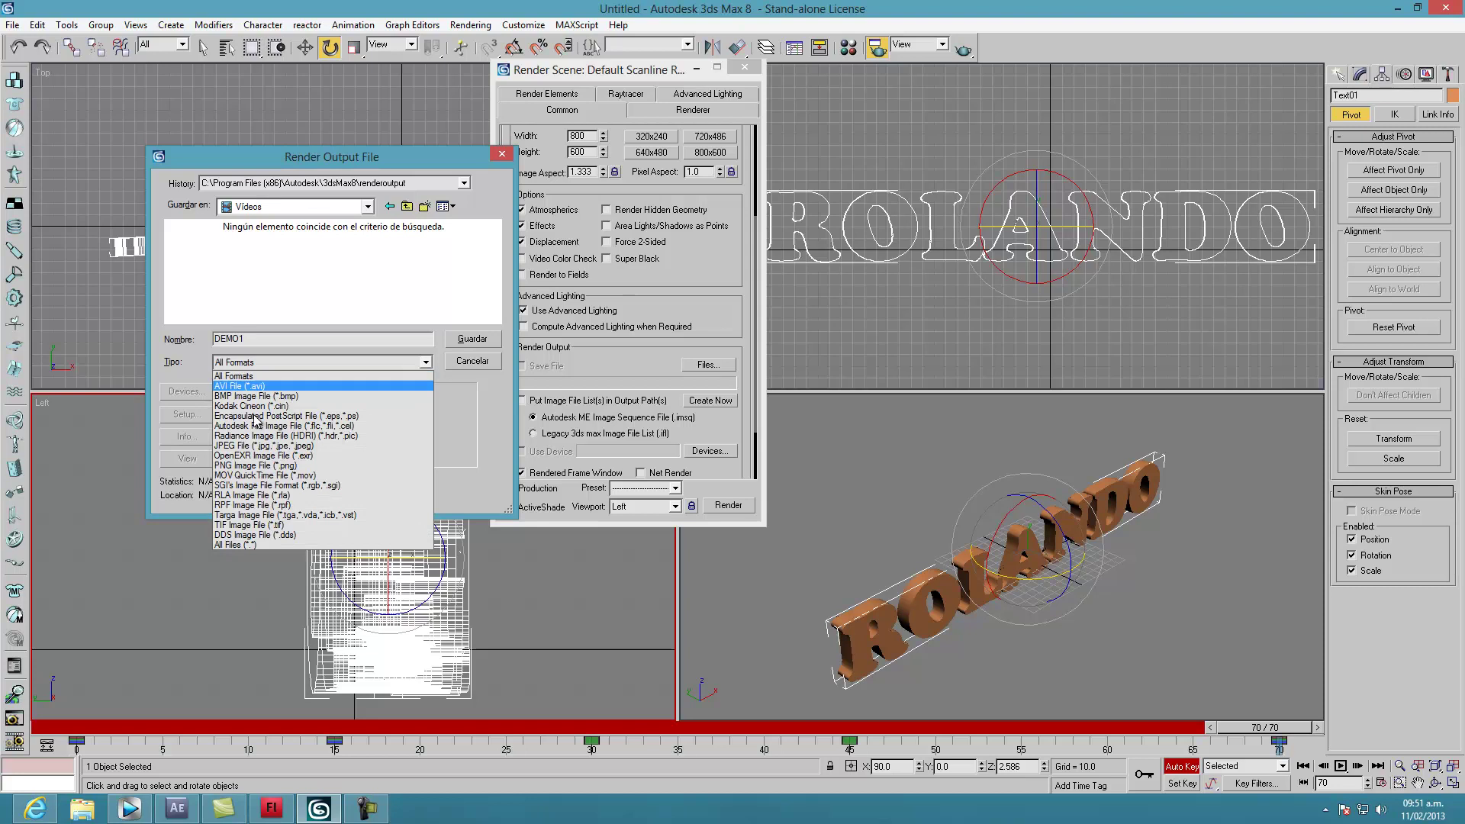
pyautogui.click(266, 476)
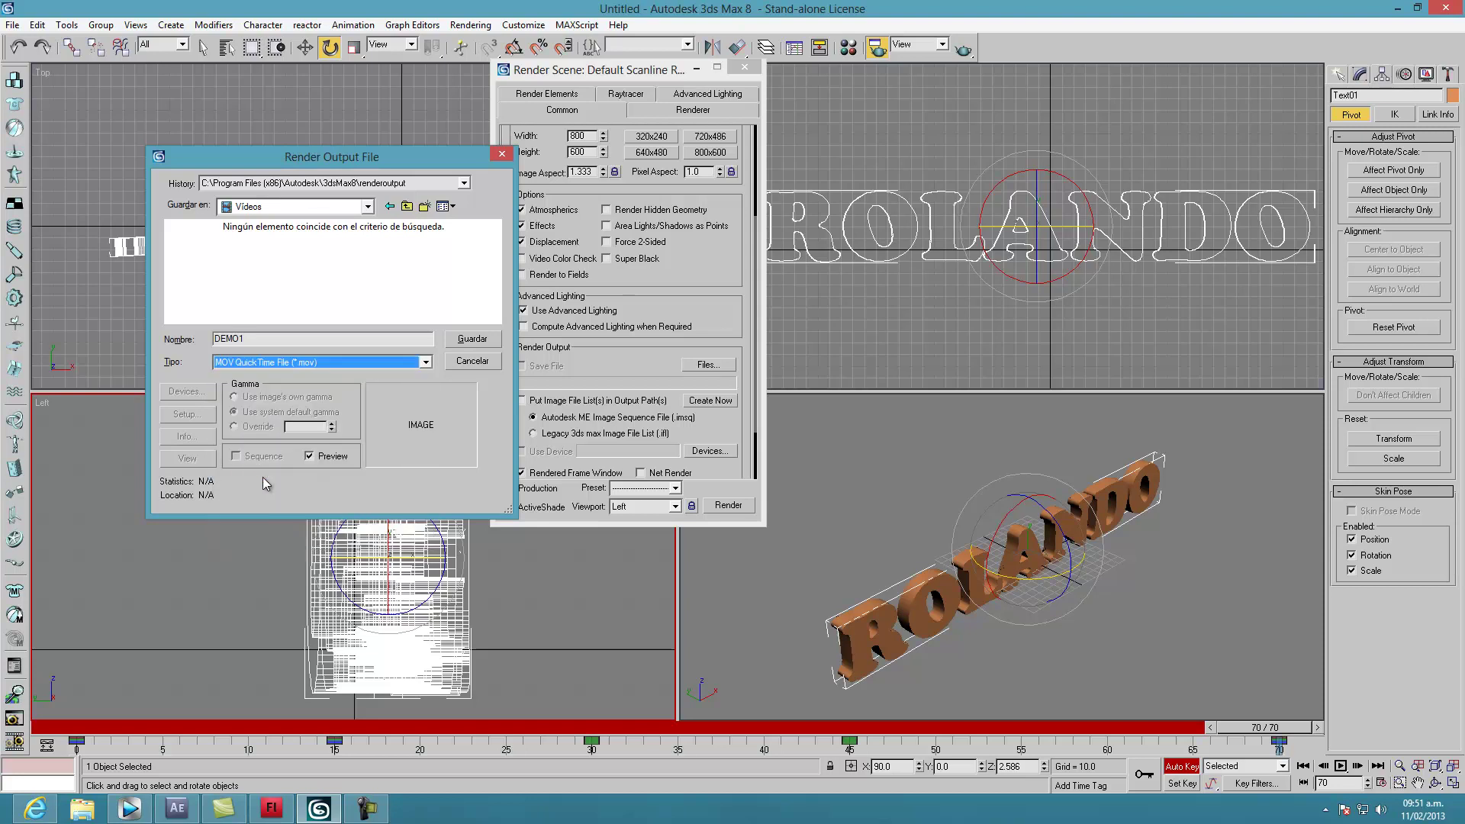
pyautogui.click(470, 338)
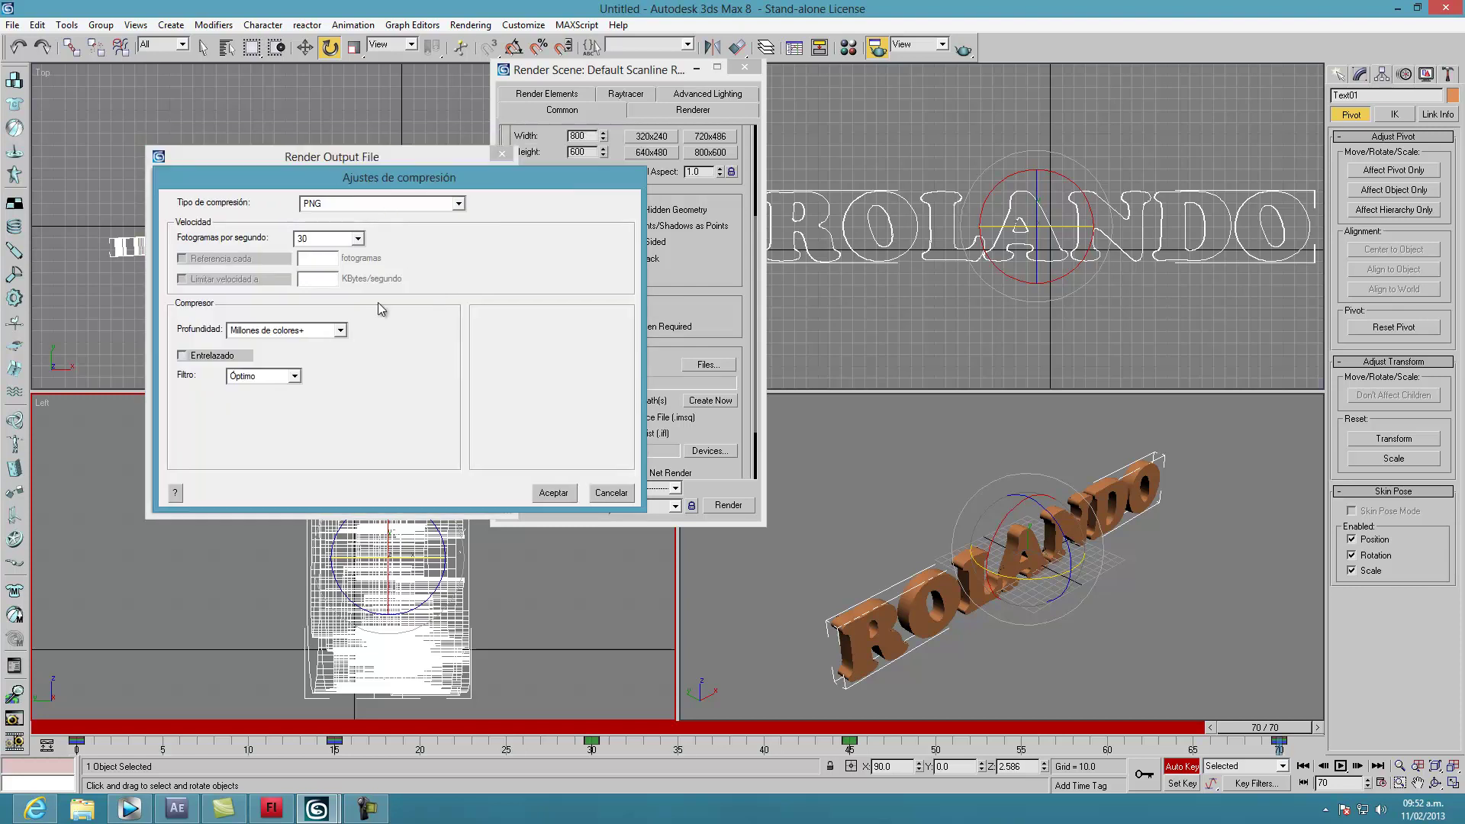
# Step: Use PNG compression with millions of colours plus alpha and accept the settings
pyautogui.moveTo(371, 142); pyautogui.dragTo(413, 314)
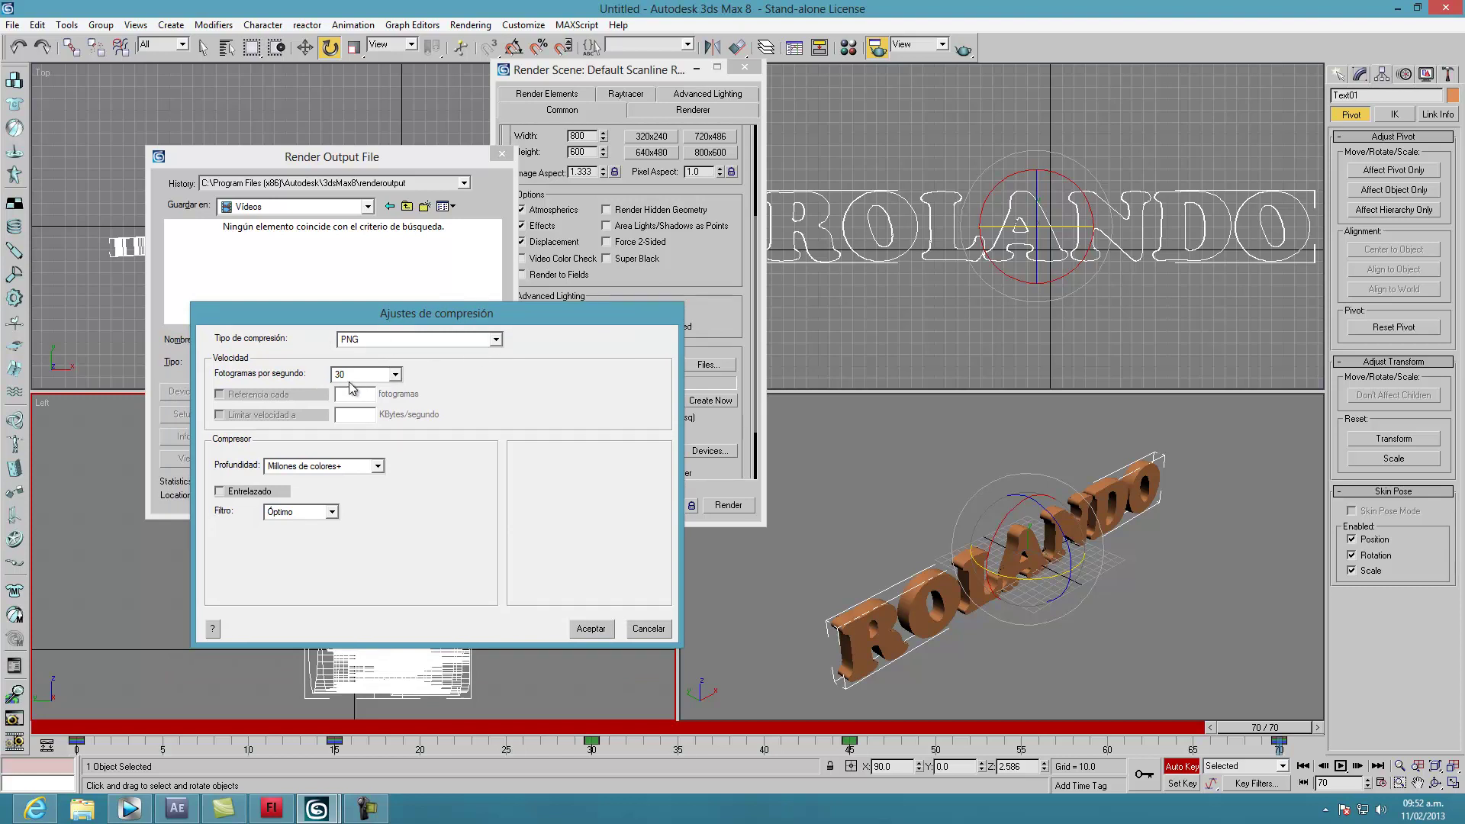
pyautogui.click(377, 467)
pyautogui.click(341, 580)
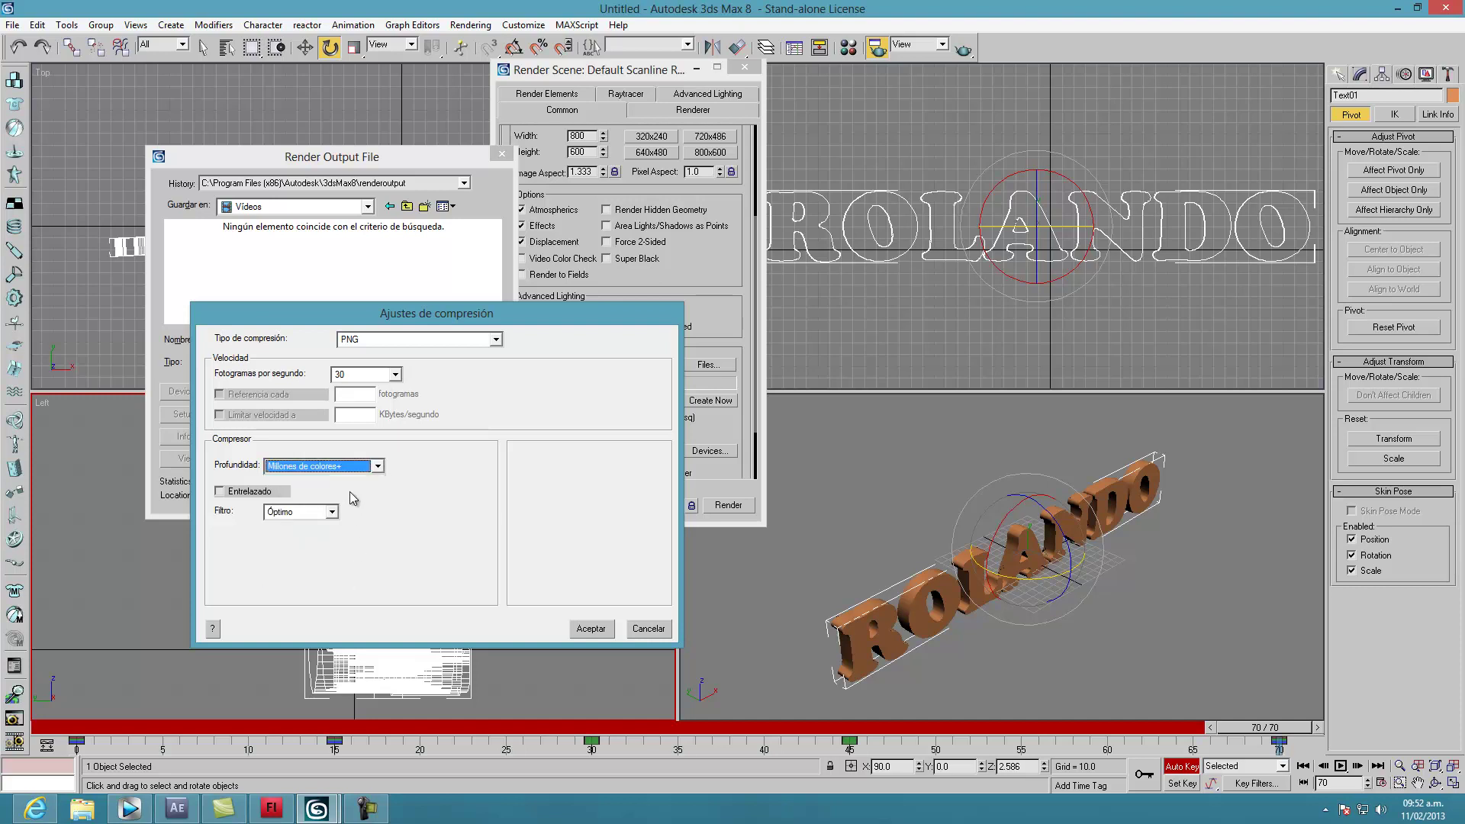
pyautogui.click(590, 628)
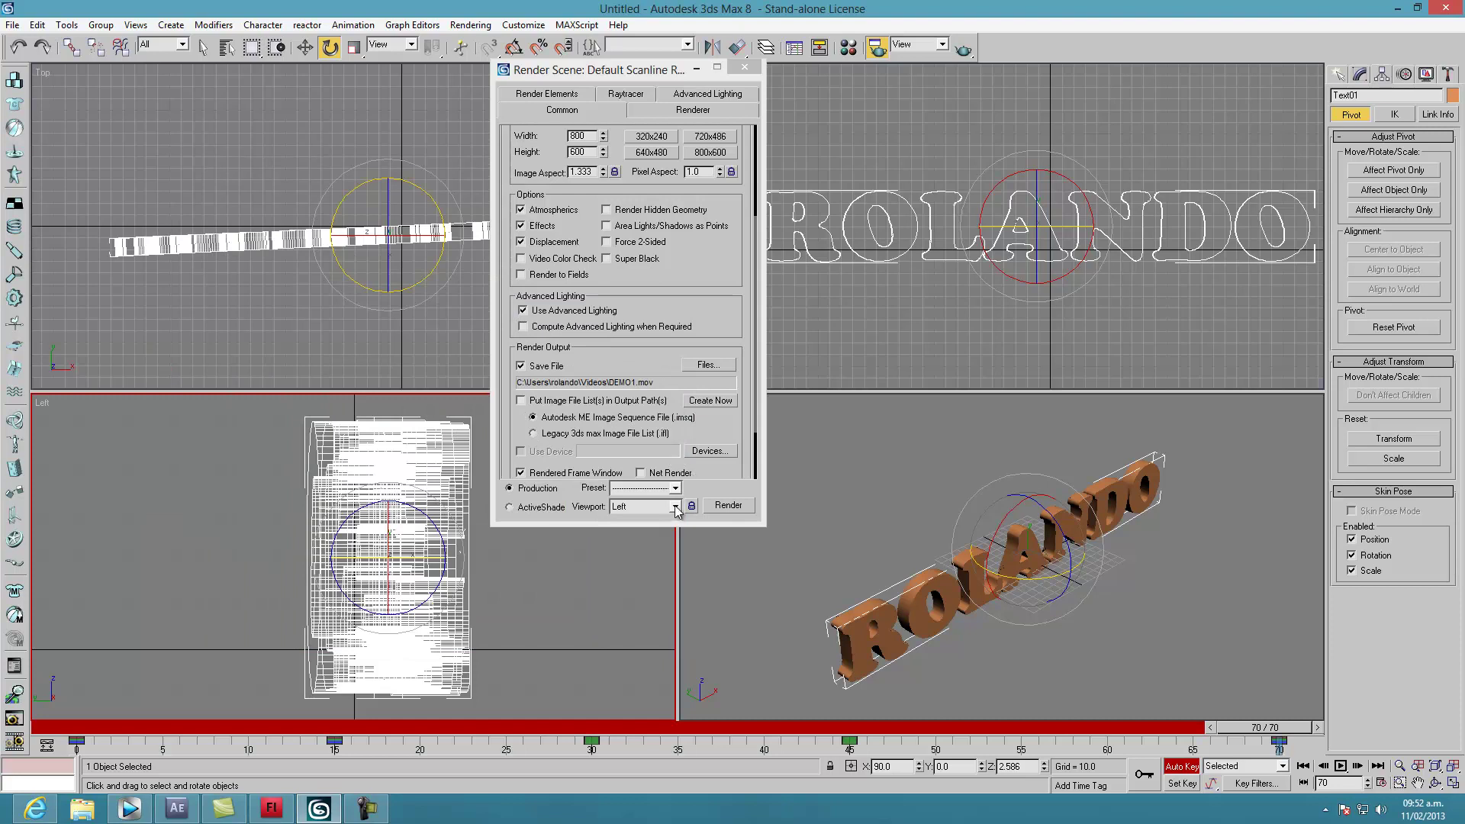
# Step: Render the 0–70 frame animation from the Perspective viewport
pyautogui.click(675, 508)
pyautogui.click(643, 550)
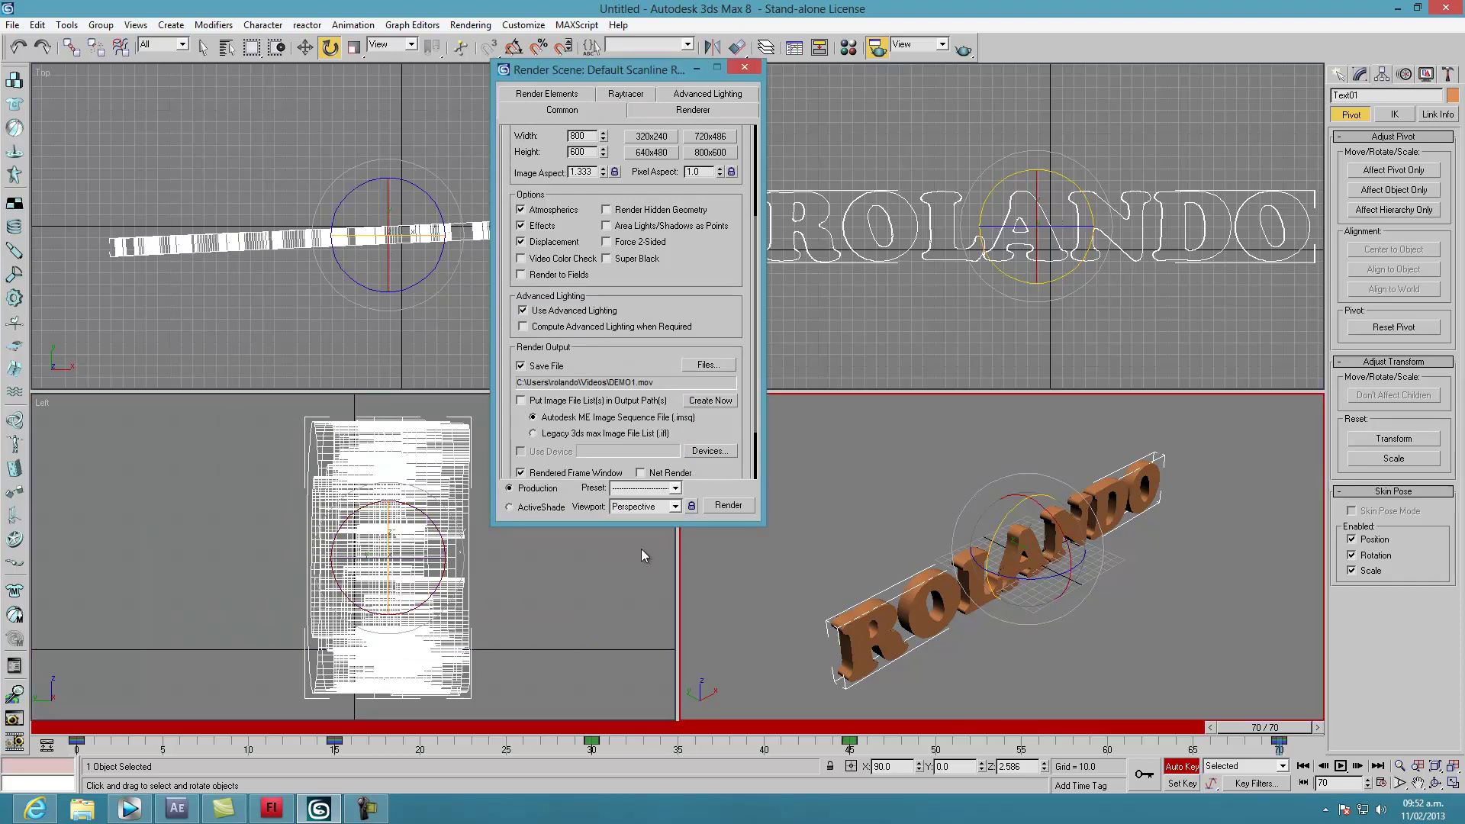
pyautogui.click(727, 505)
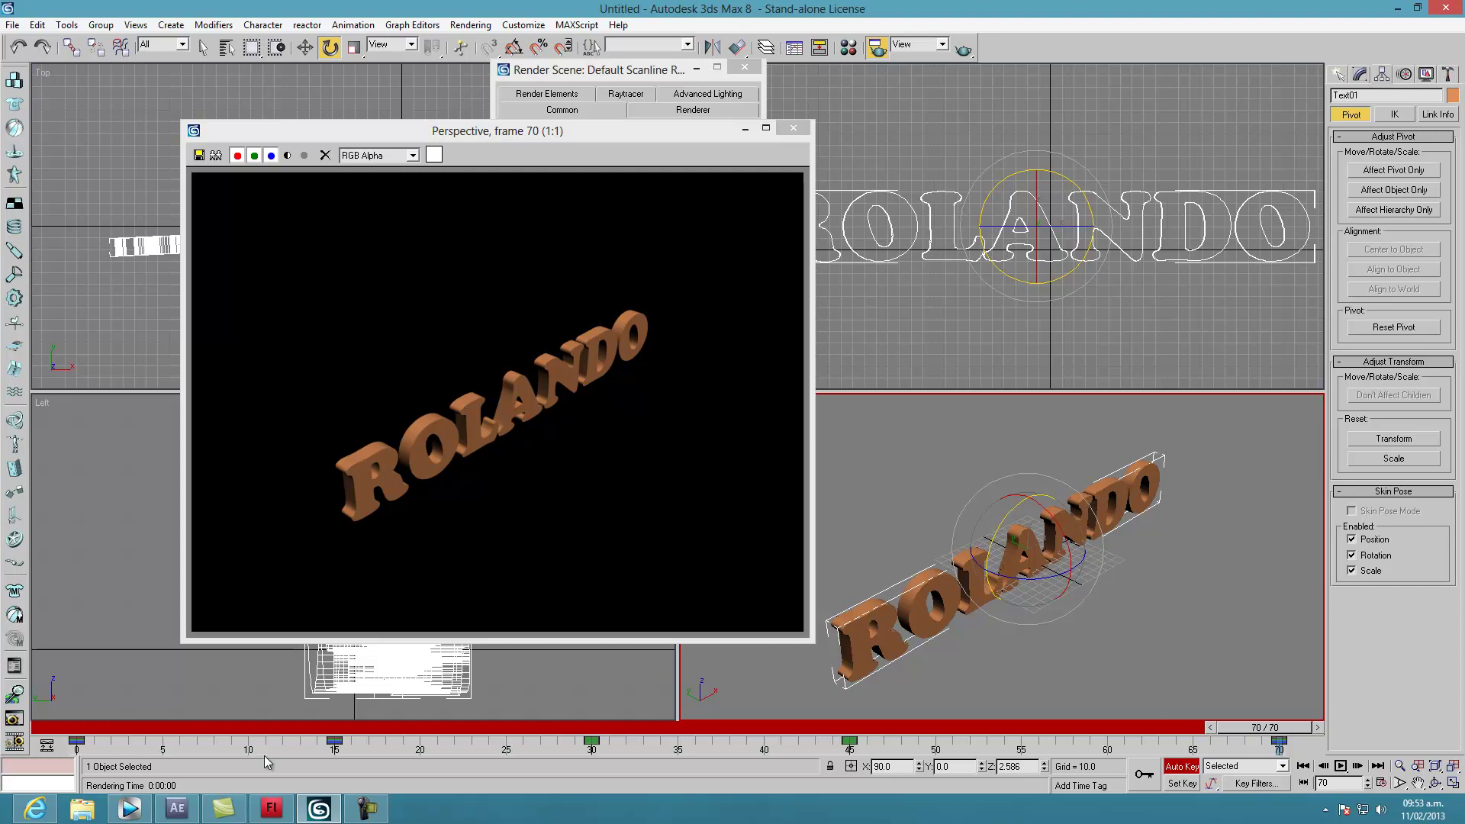
# Step: Maximize Vegas Pro, import IMG1.jpg, and place it at the timeline start
pyautogui.click(138, 801)
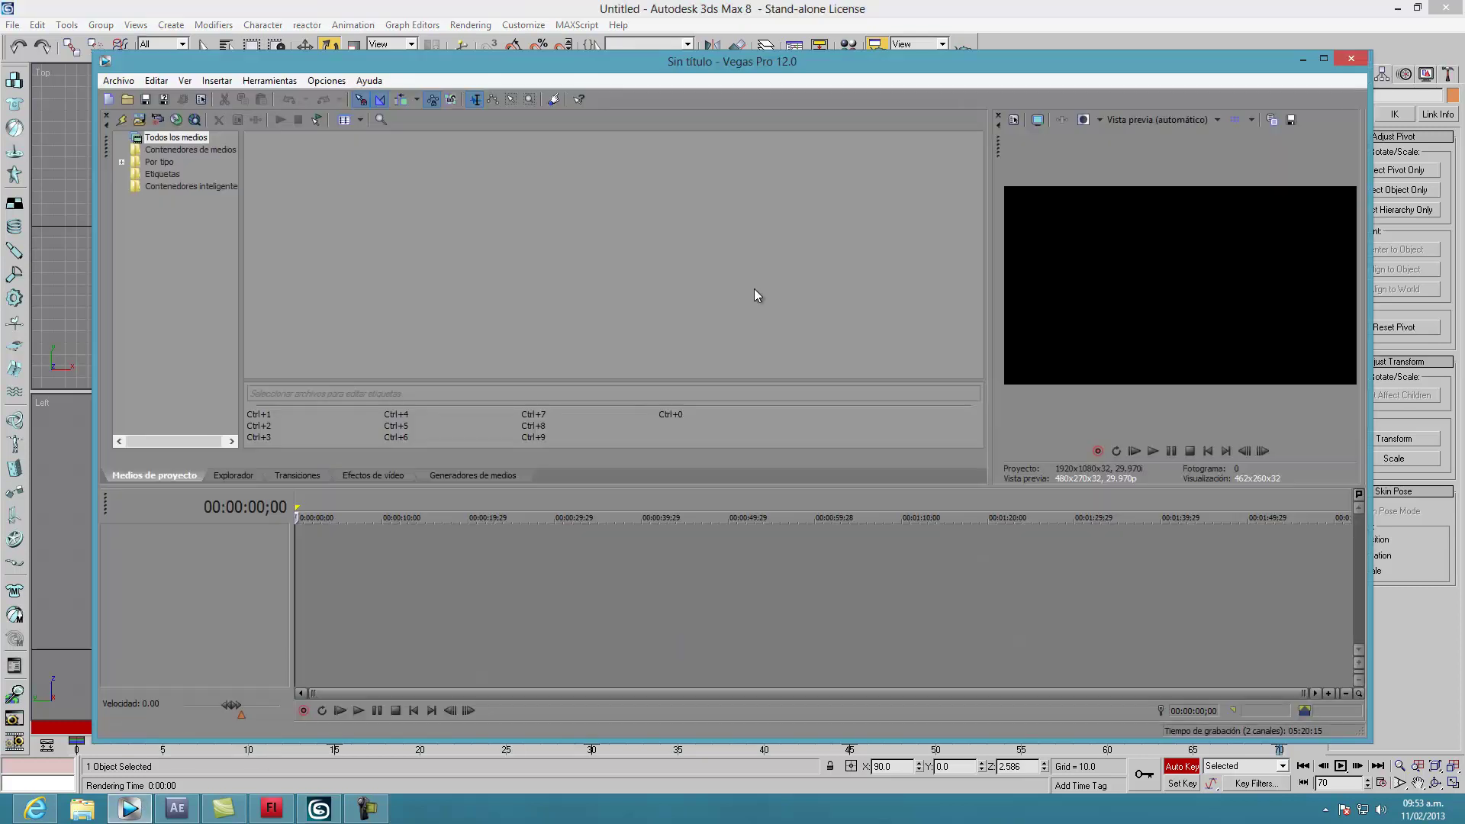
pyautogui.click(1323, 60)
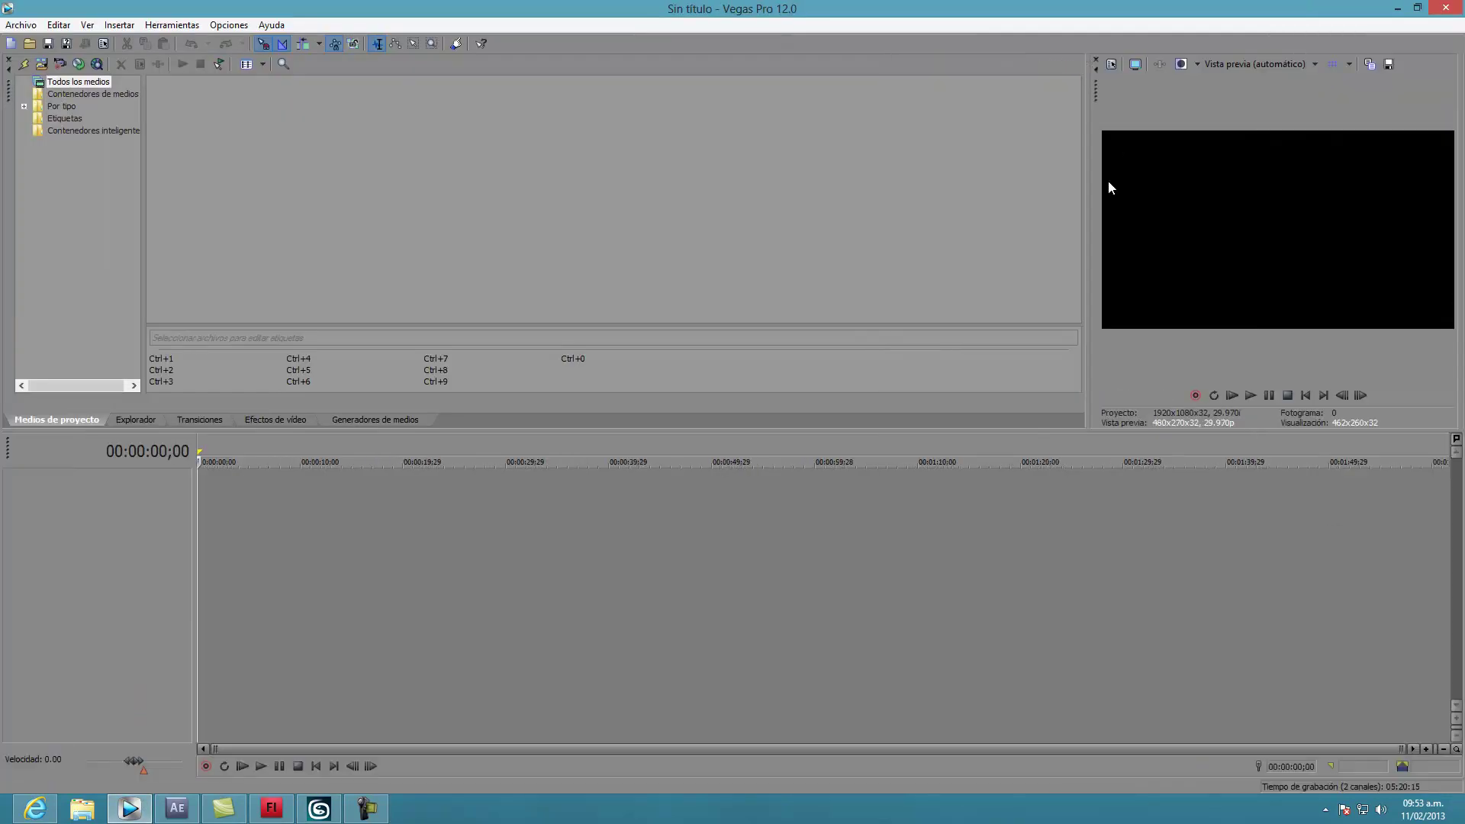
pyautogui.moveTo(1087, 202)
pyautogui.mouseDown()
pyautogui.moveTo(801, 202)
pyautogui.moveTo(818, 205)
pyautogui.mouseUp()
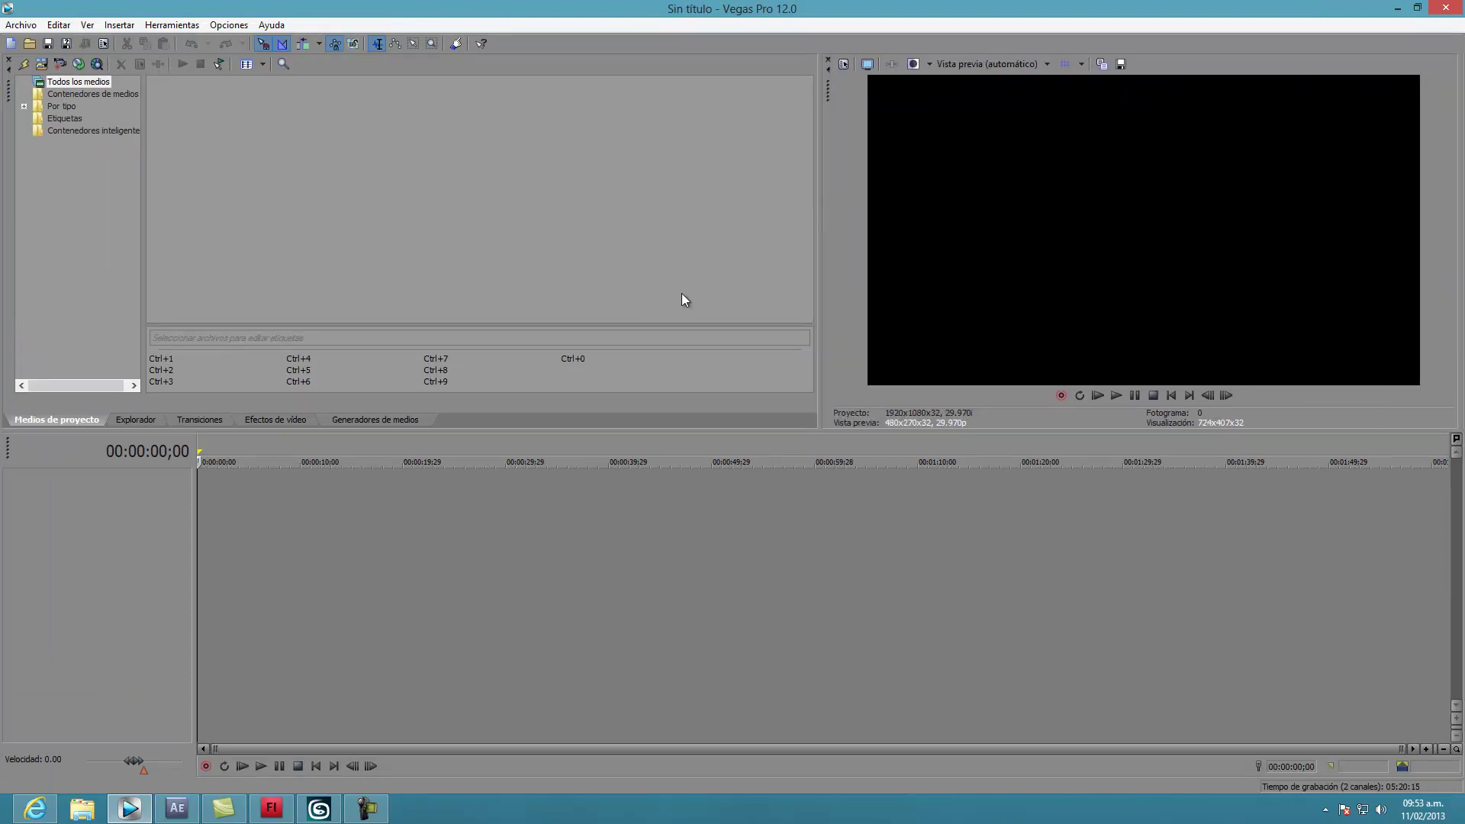
pyautogui.click(20, 24)
pyautogui.moveTo(69, 171)
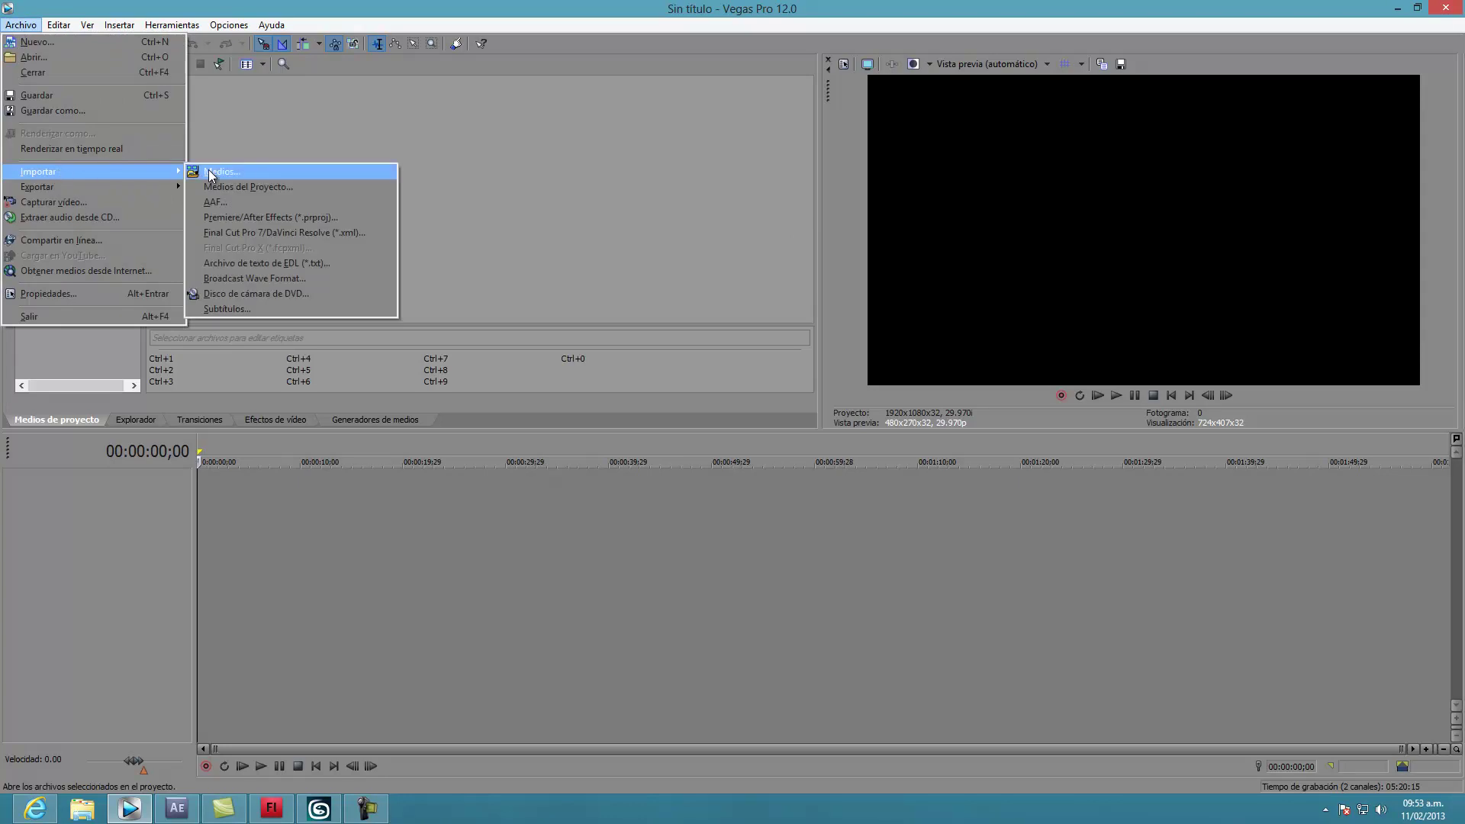
pyautogui.click(244, 174)
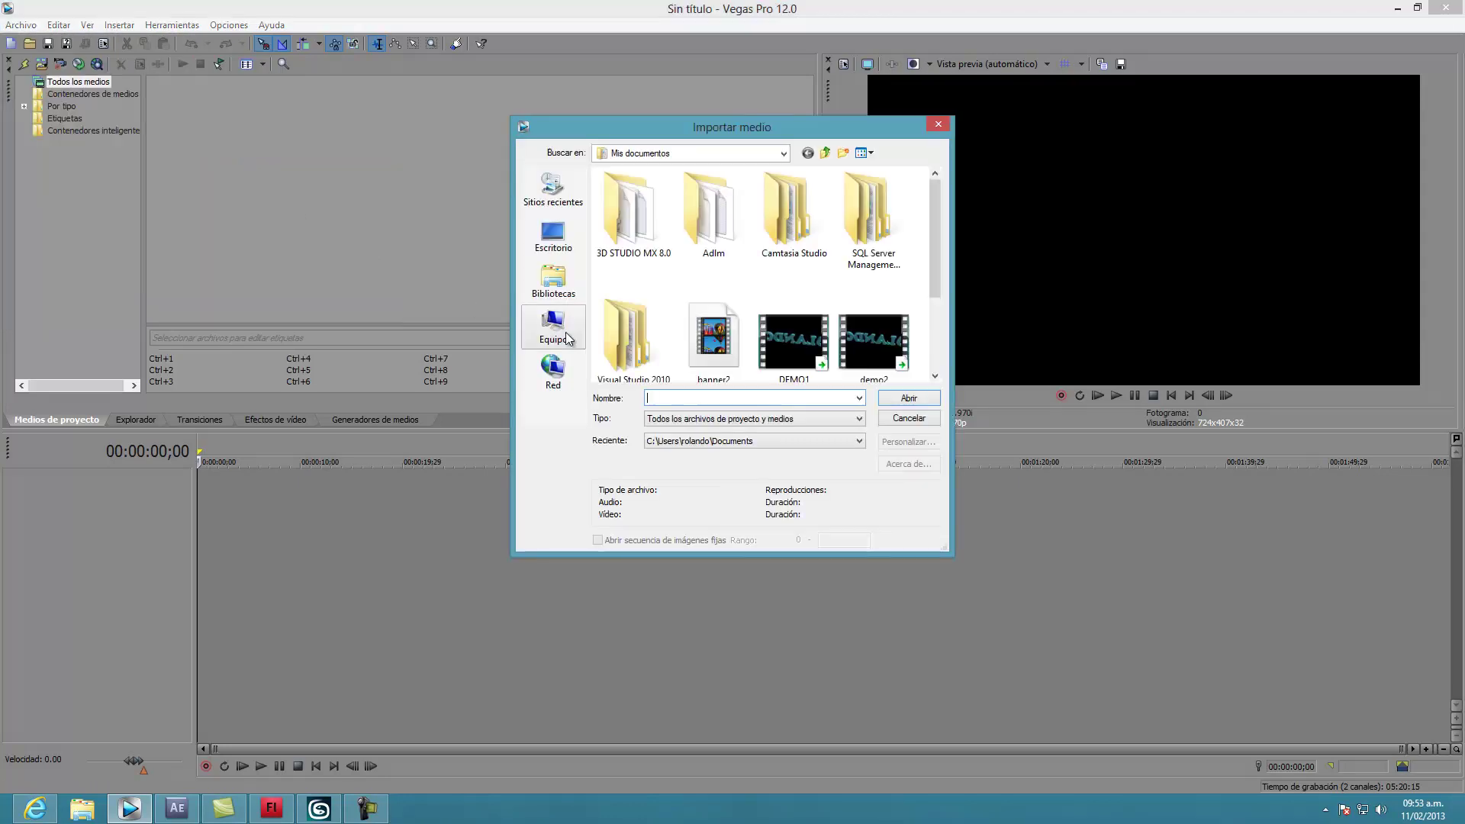
pyautogui.scroll(-2, 933, 247)
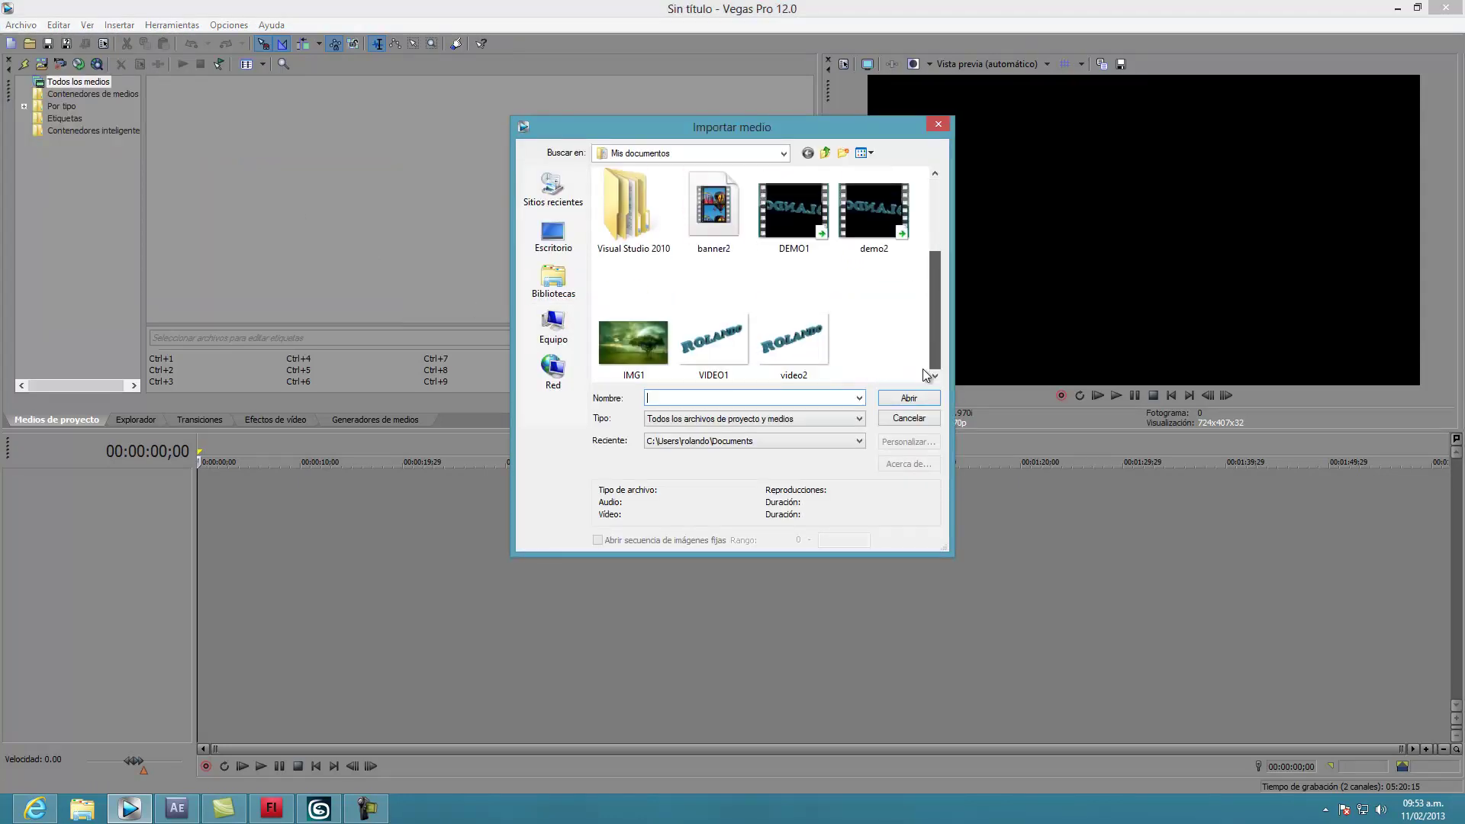
pyautogui.click(915, 398)
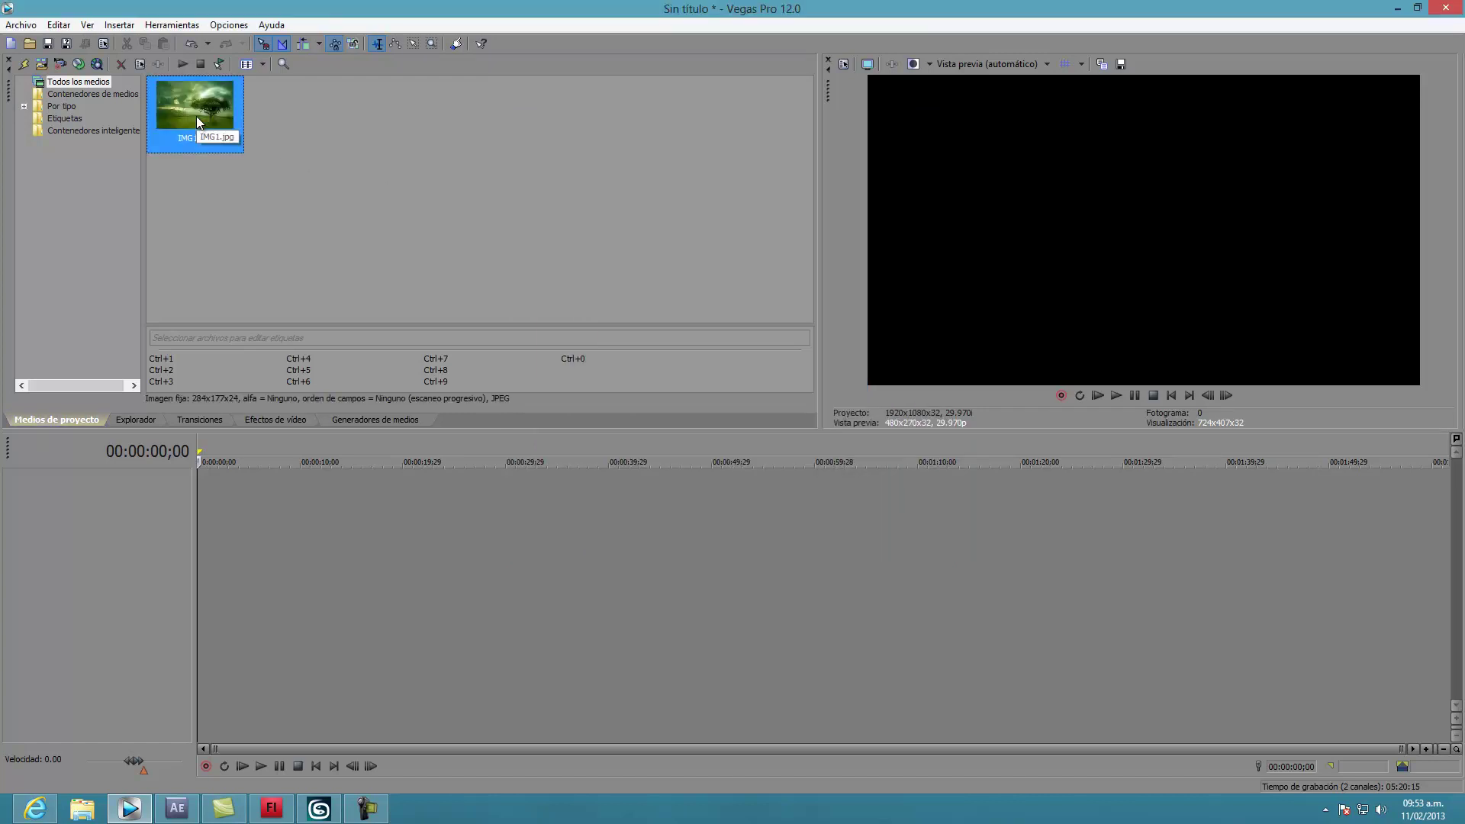
pyautogui.moveTo(183, 535); pyautogui.dragTo(182, 536)
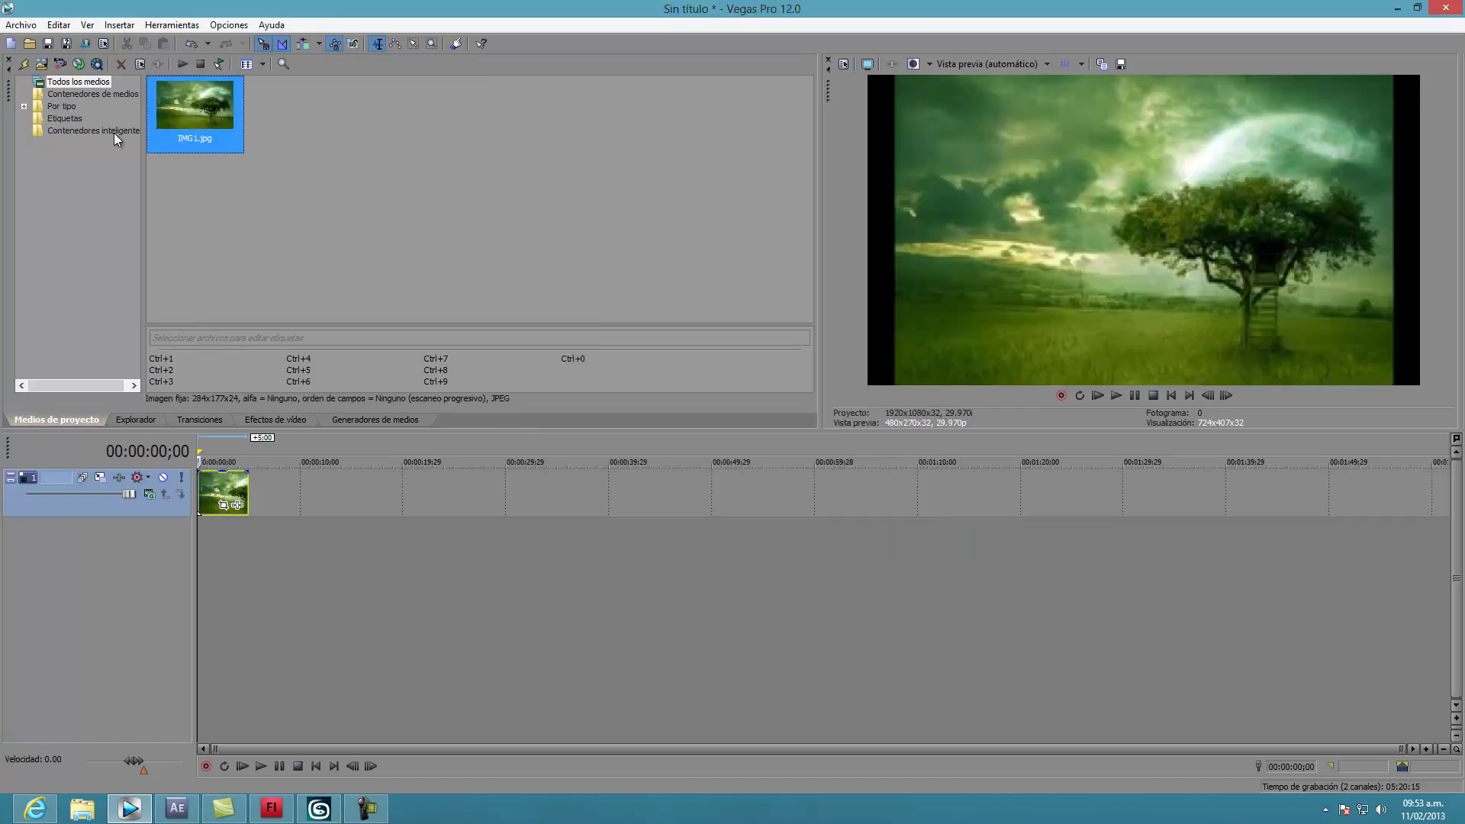
# Step: Import DEMO1.mov from the Videos library and add it to the timeline, keeping project settings
pyautogui.click(21, 24)
pyautogui.moveTo(39, 171)
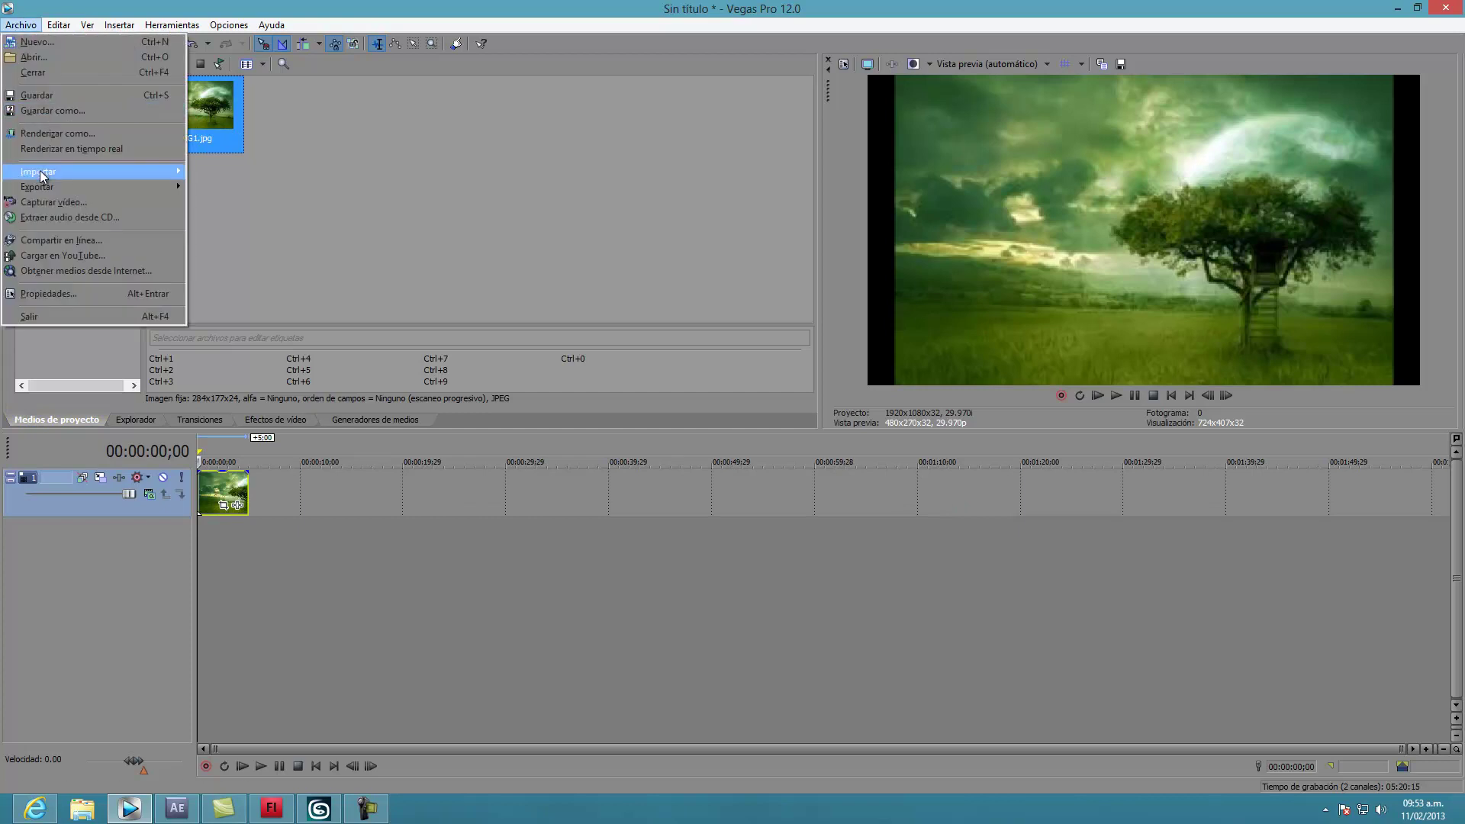
pyautogui.click(218, 174)
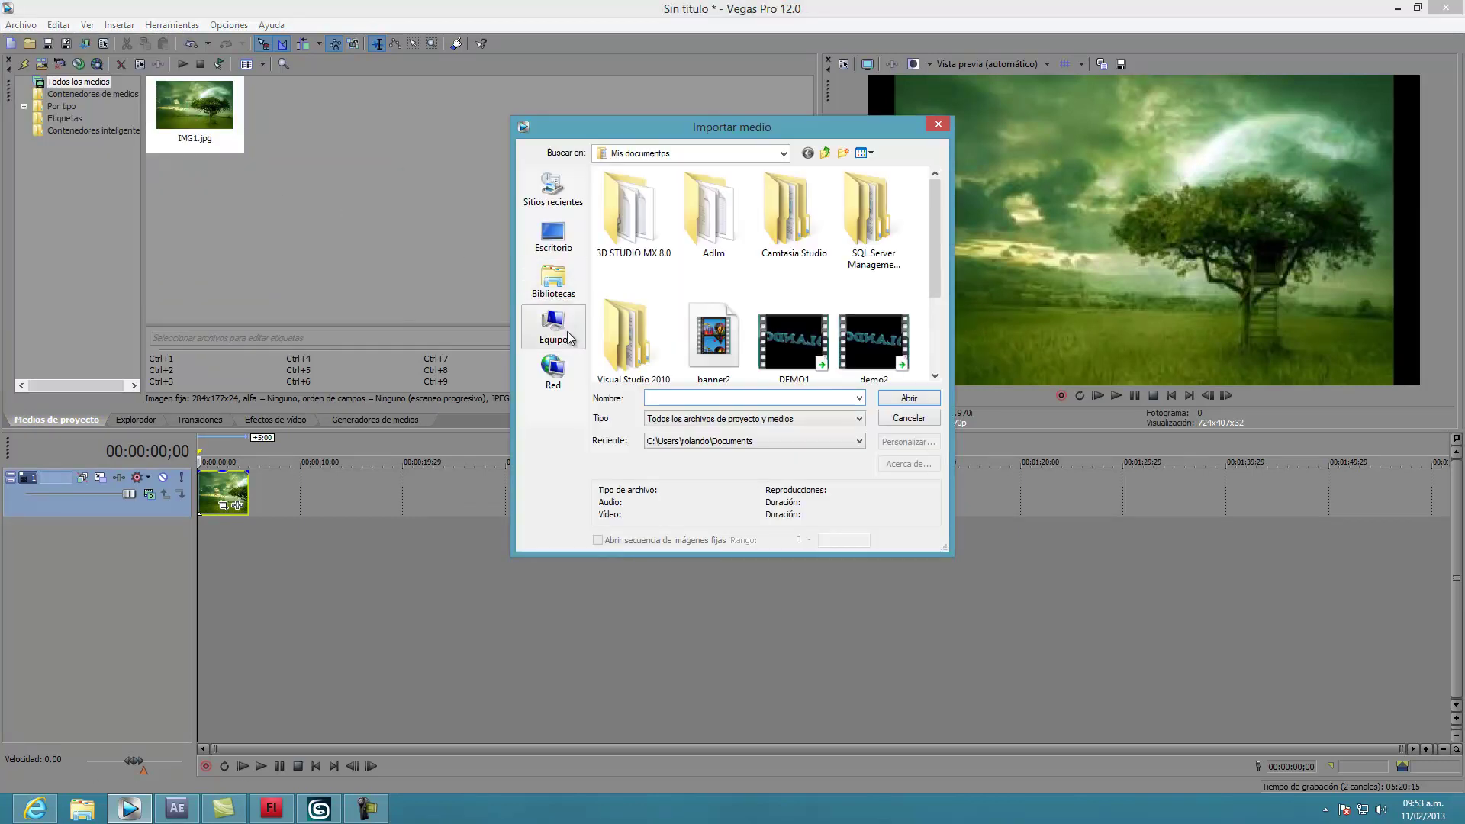
pyautogui.click(553, 280)
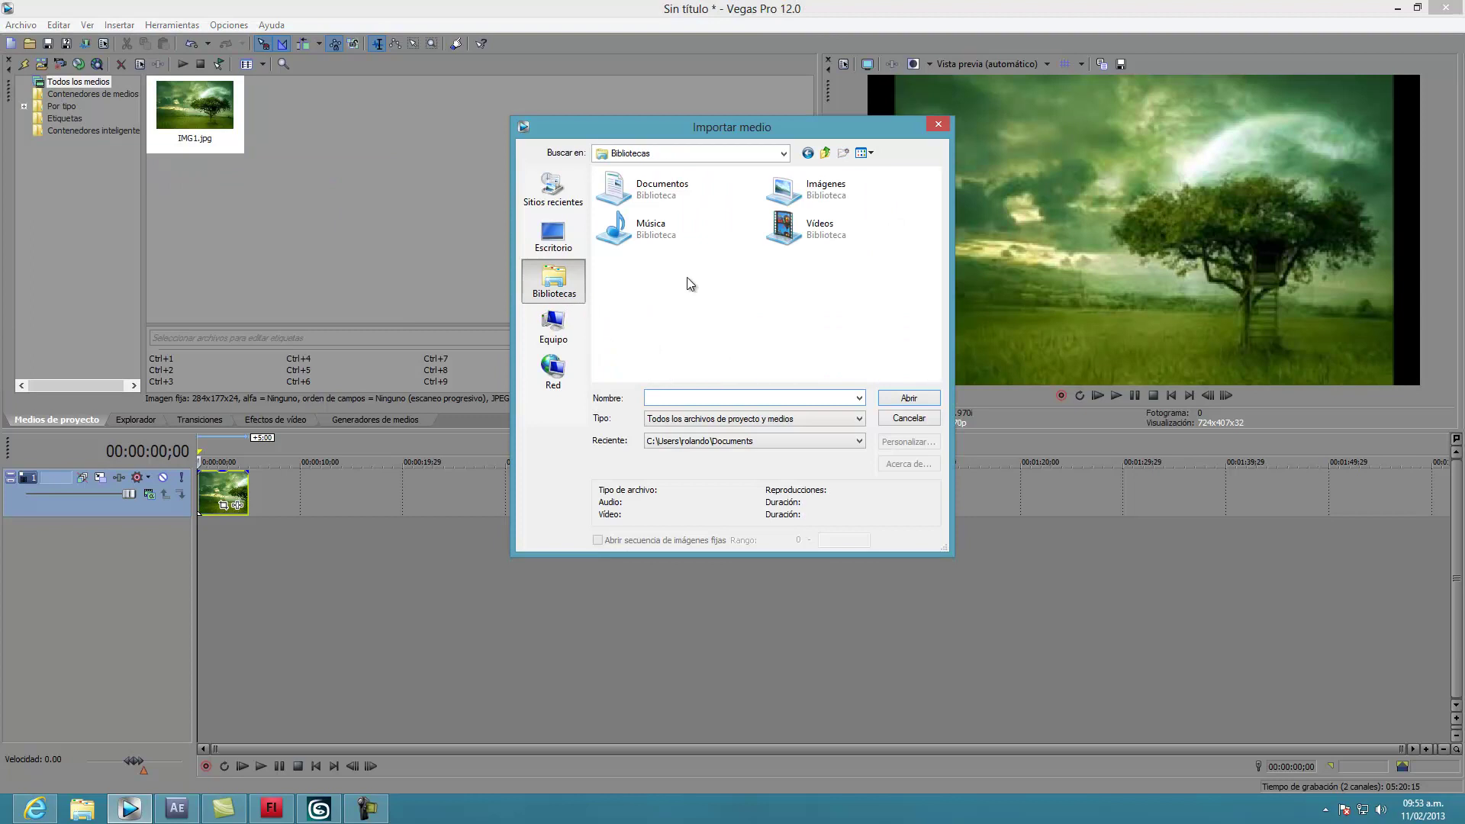
pyautogui.doubleClick(814, 229)
pyautogui.click(641, 231)
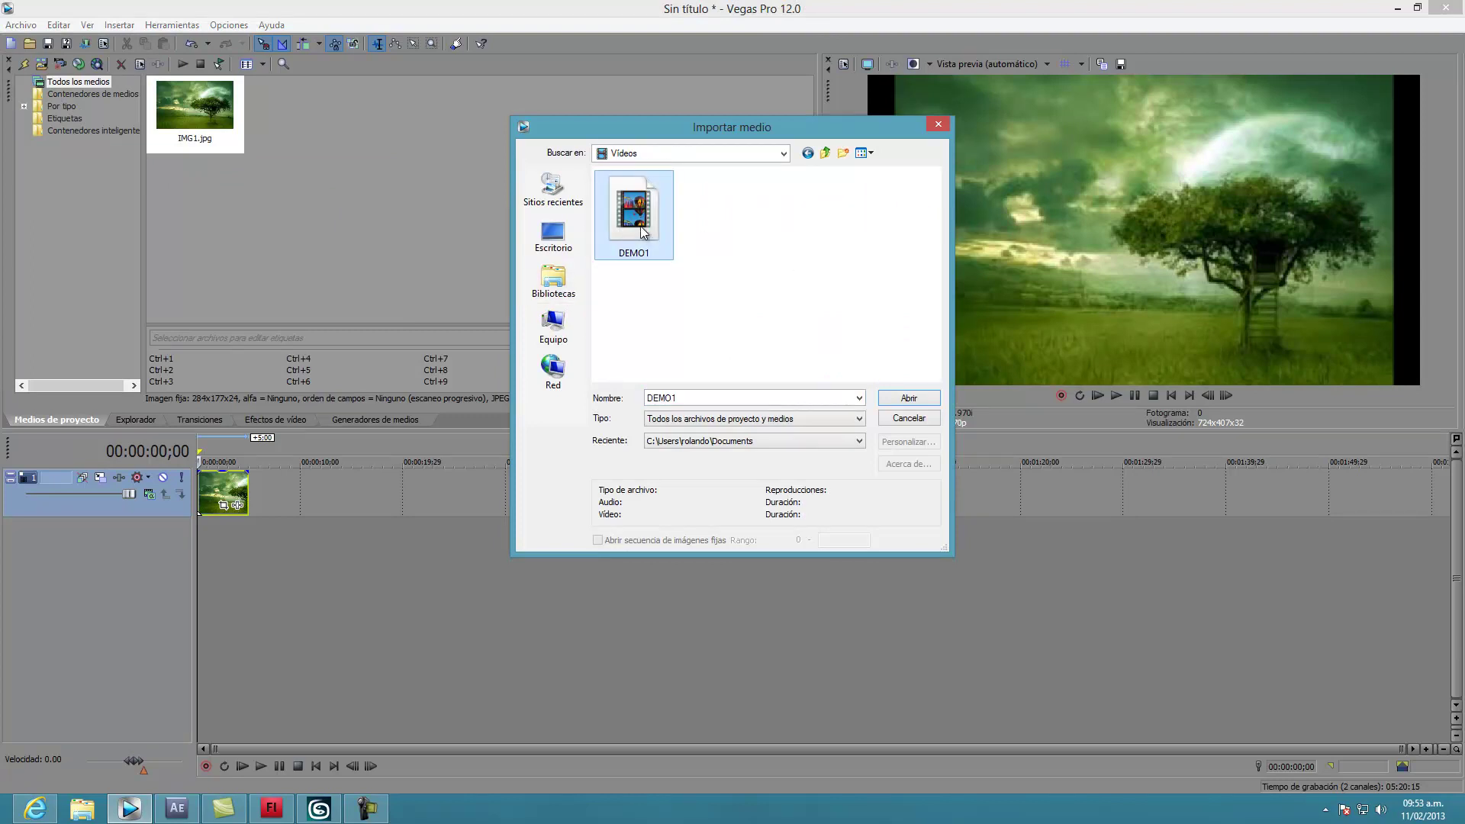
pyautogui.click(879, 400)
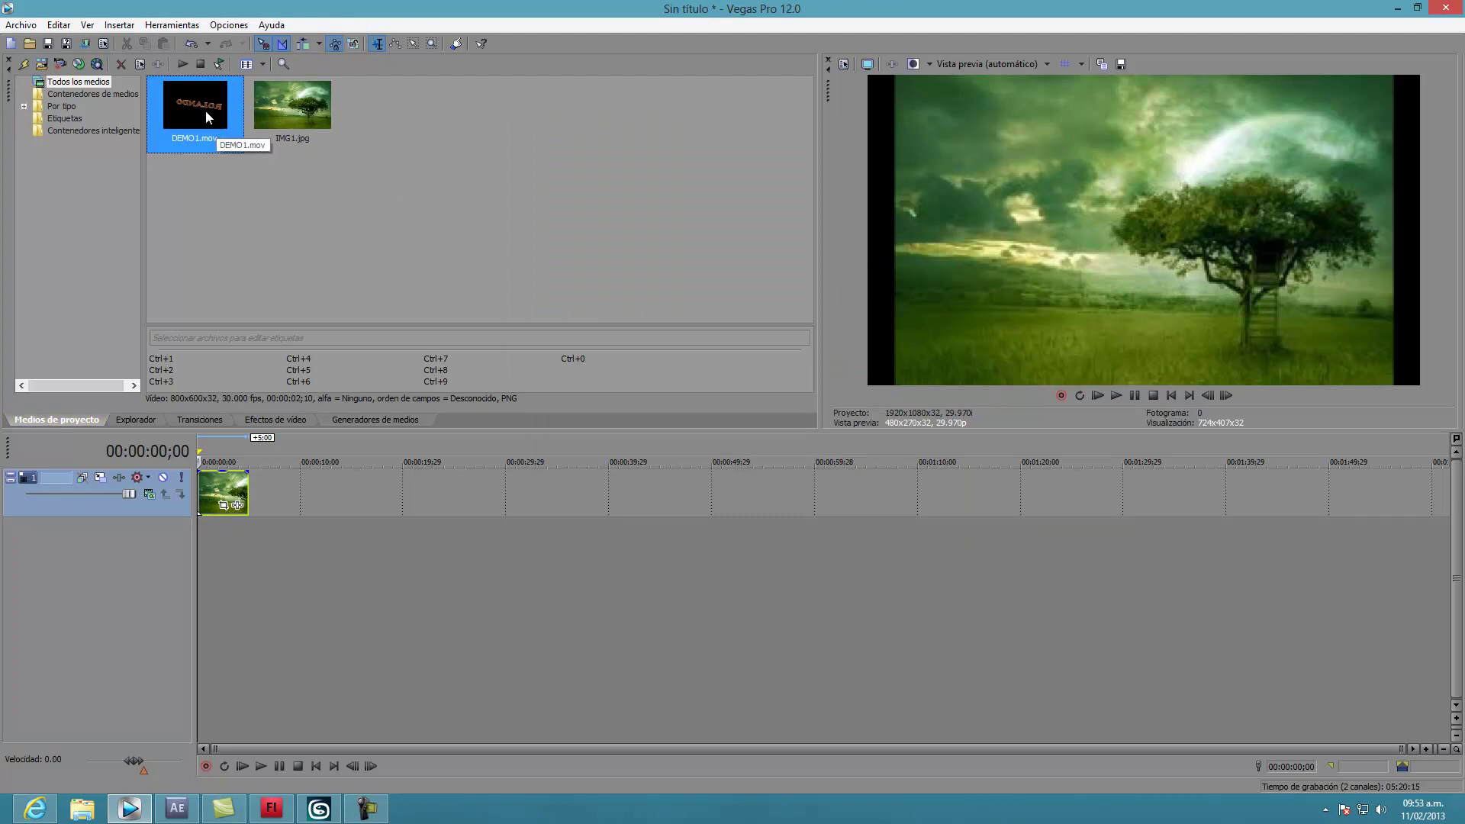
pyautogui.moveTo(187, 555); pyautogui.dragTo(191, 556)
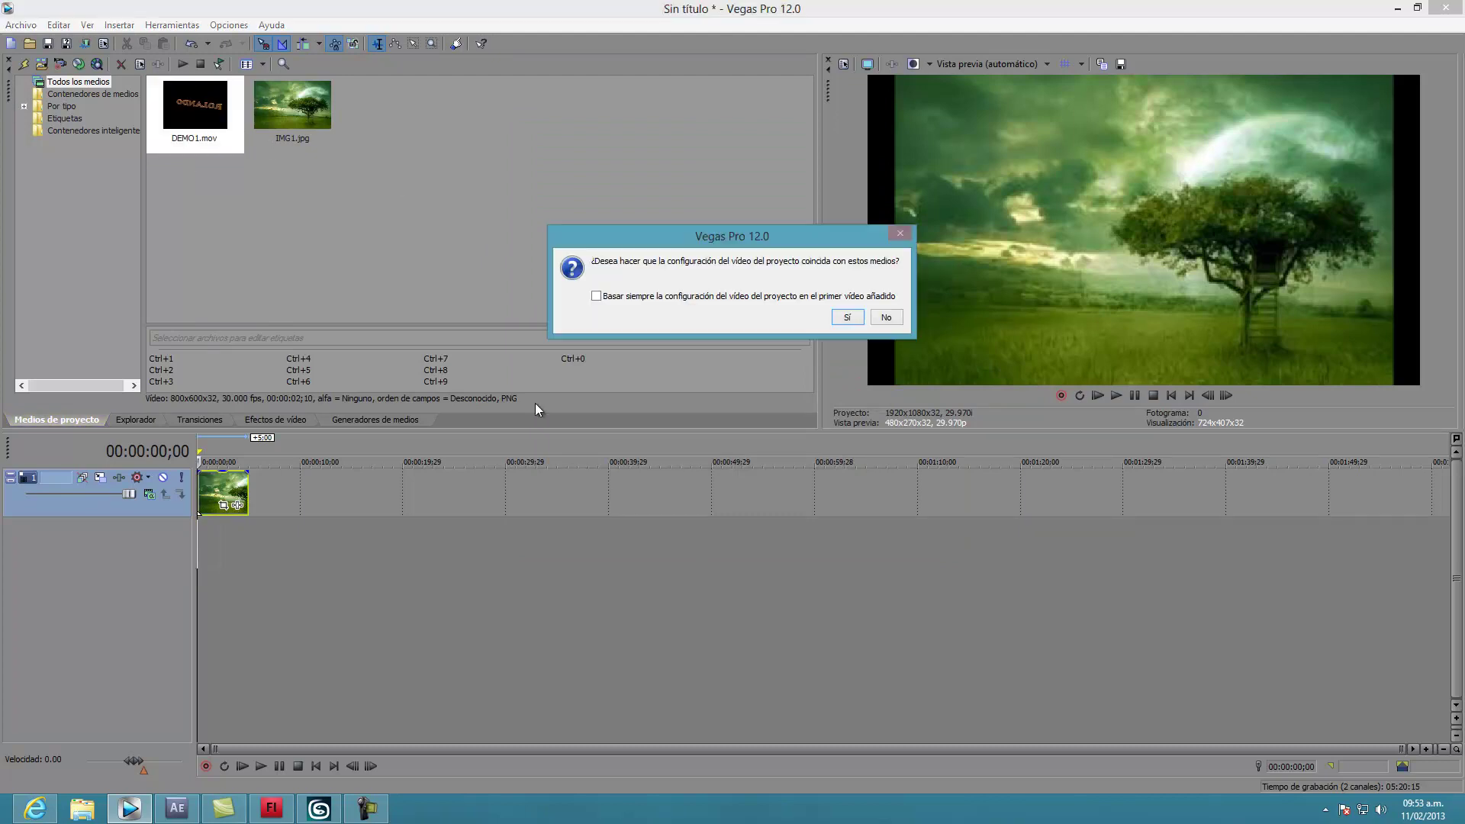
pyautogui.click(886, 319)
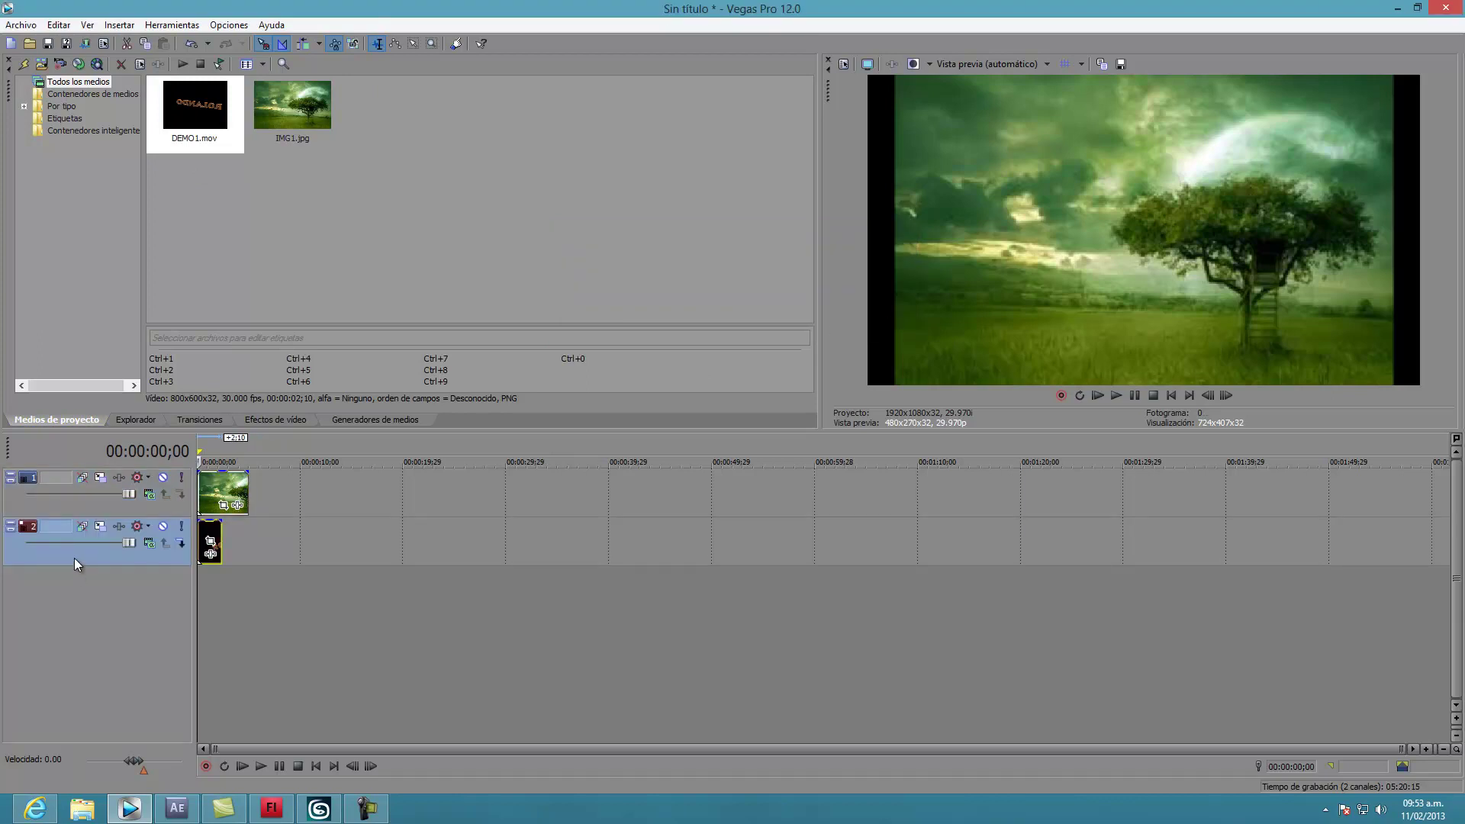
# Step: Move the DEMO1 track above the tree image and enlarge the background to fill the frame
pyautogui.moveTo(84, 538); pyautogui.dragTo(84, 478)
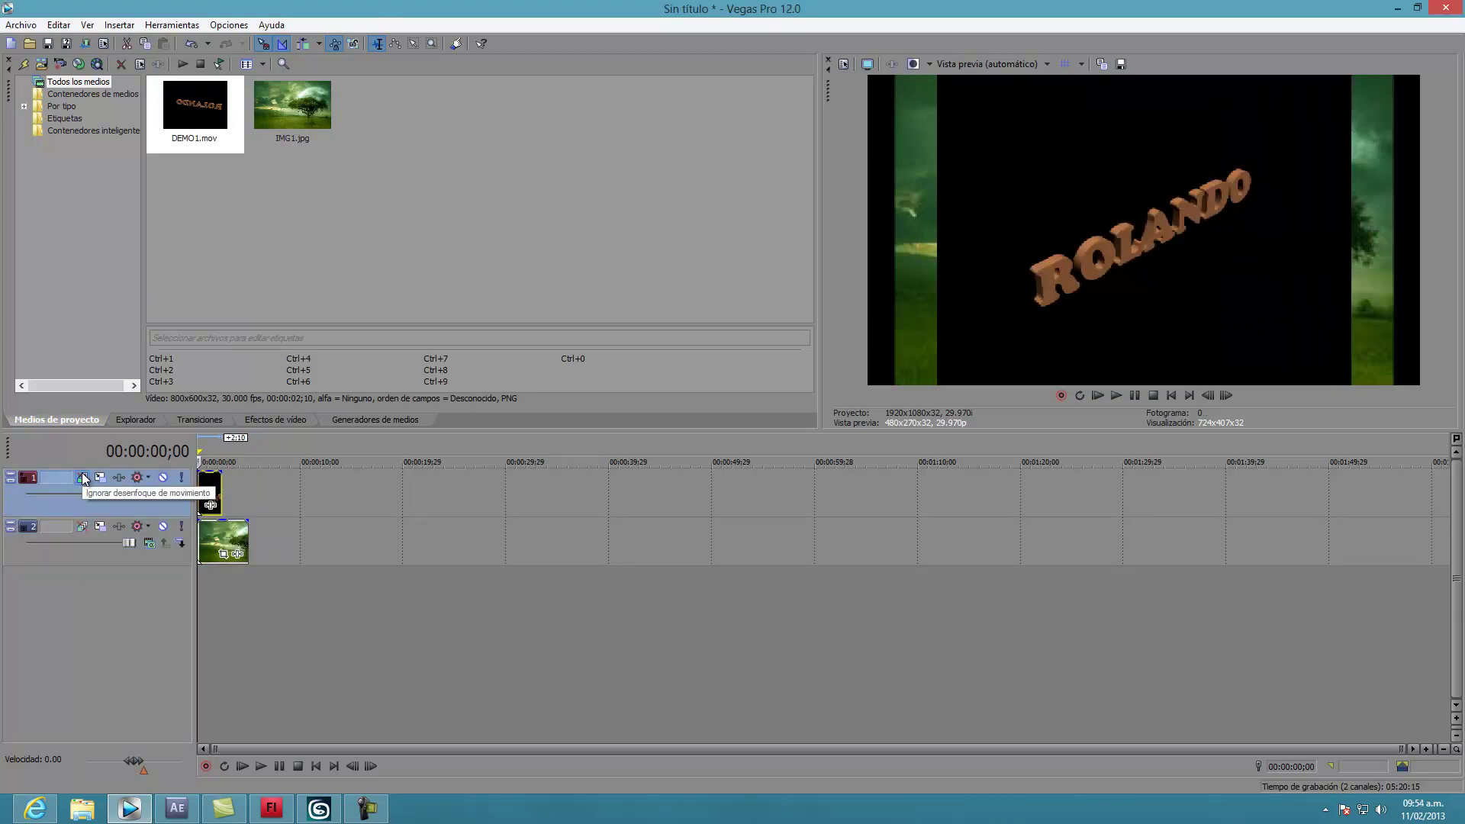
pyautogui.click(100, 528)
pyautogui.moveTo(719, 134); pyautogui.dragTo(732, 429)
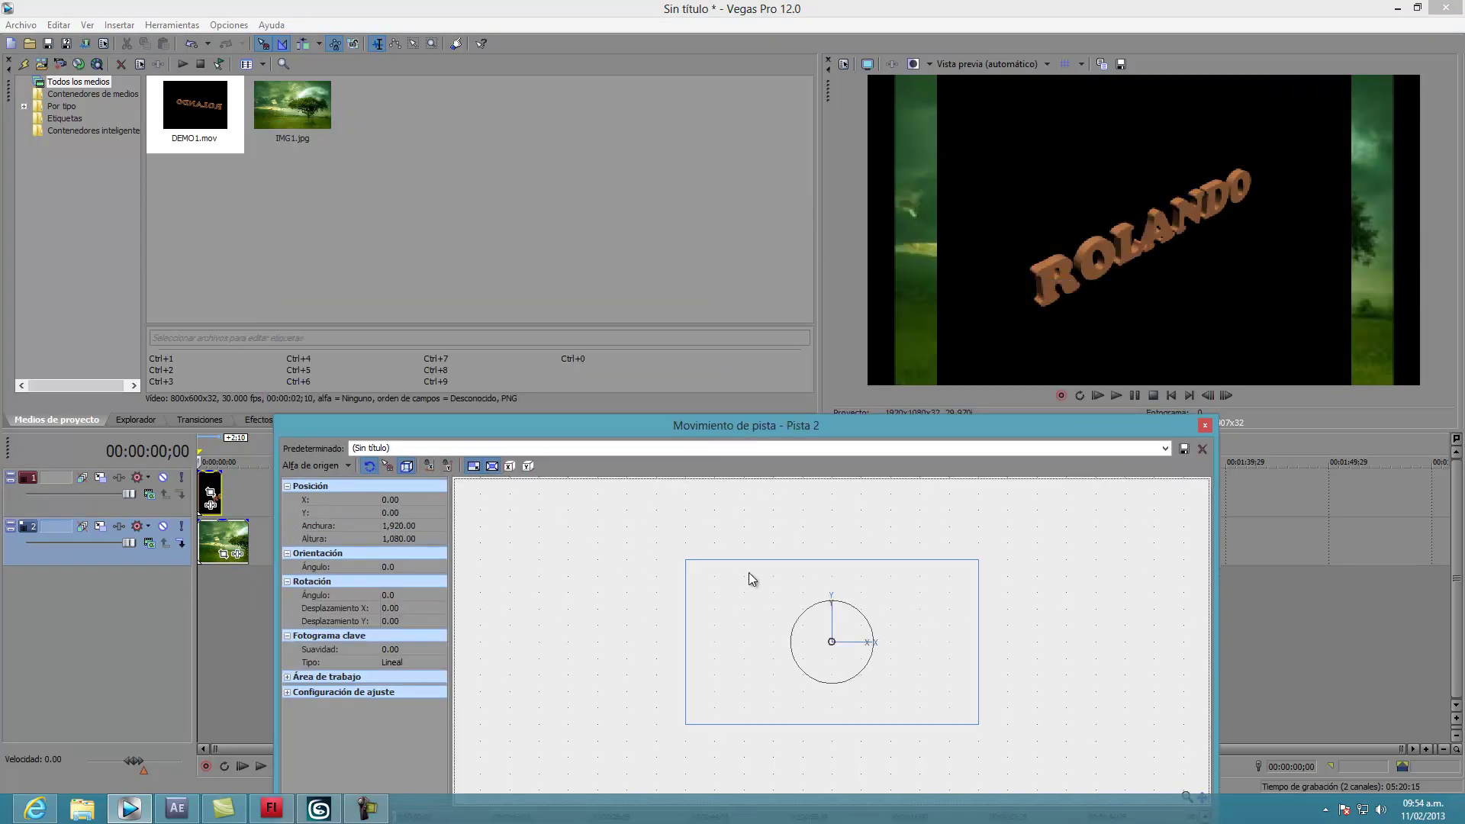
pyautogui.moveTo(686, 560); pyautogui.dragTo(663, 547)
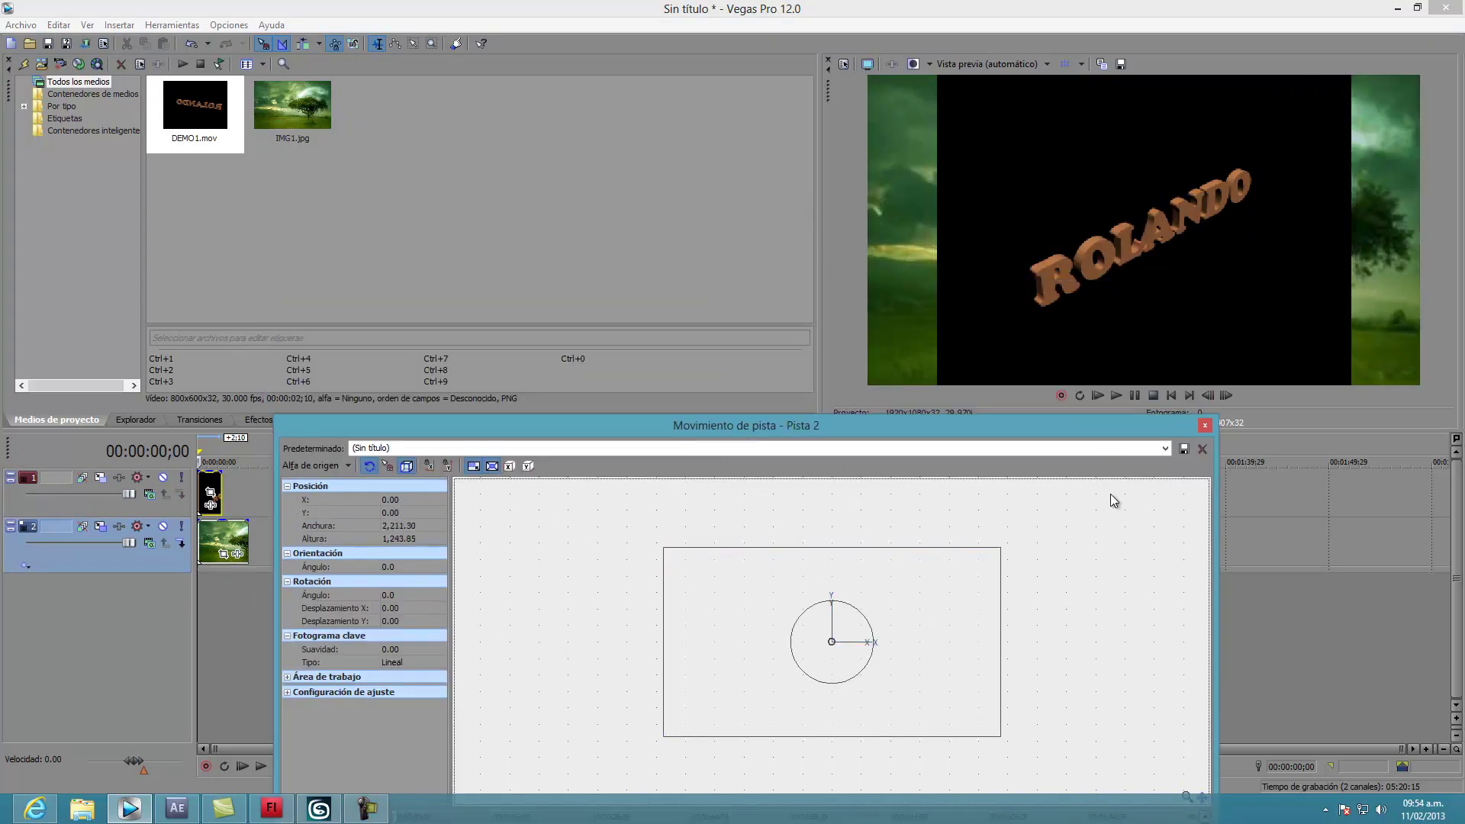
pyautogui.click(1204, 426)
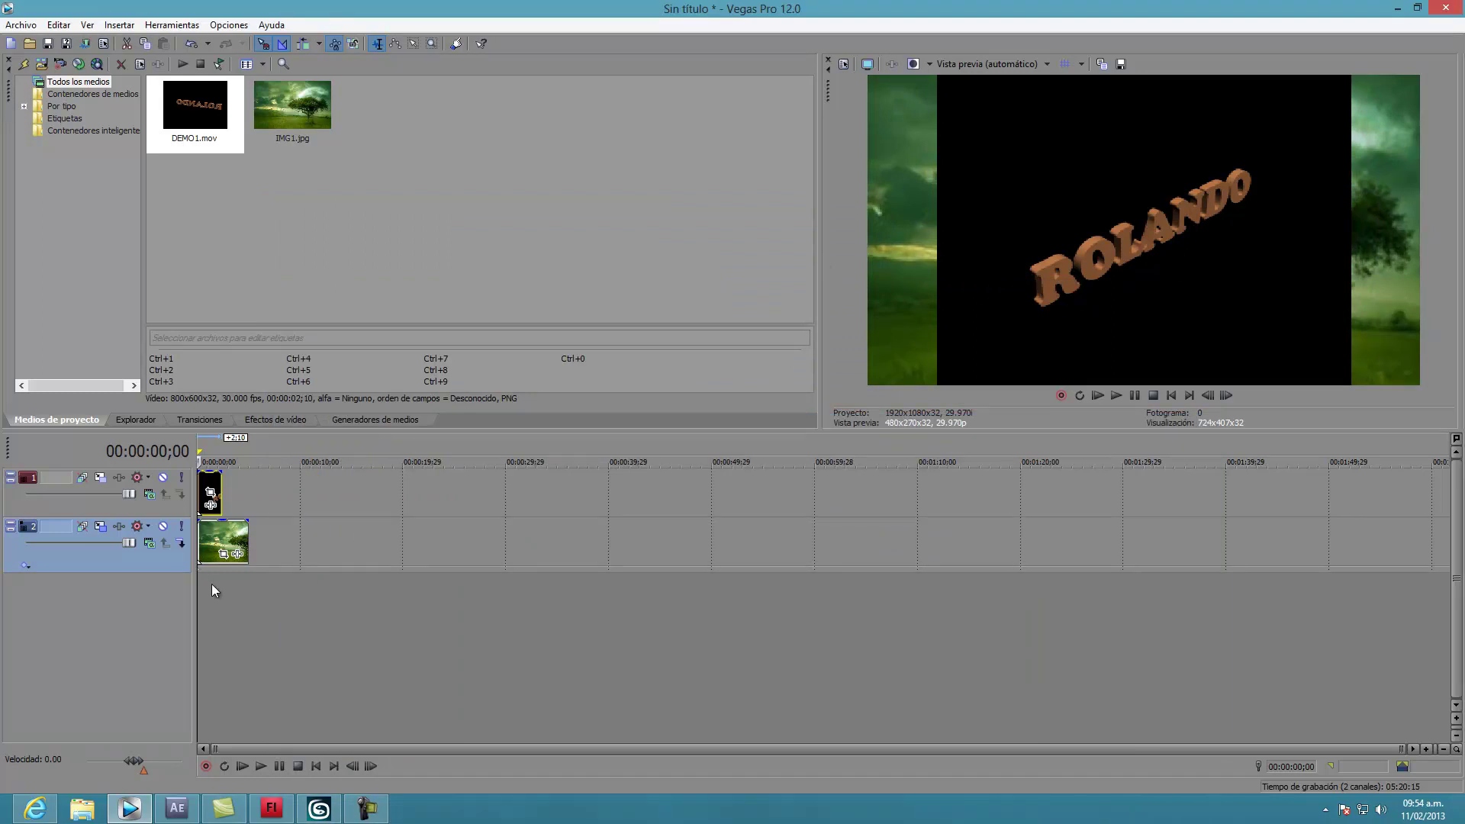
# Step: Trim the tree image to the ROLANDO clip's length and mark the 0;14–2;00 range
pyautogui.scroll(5, 212, 584)
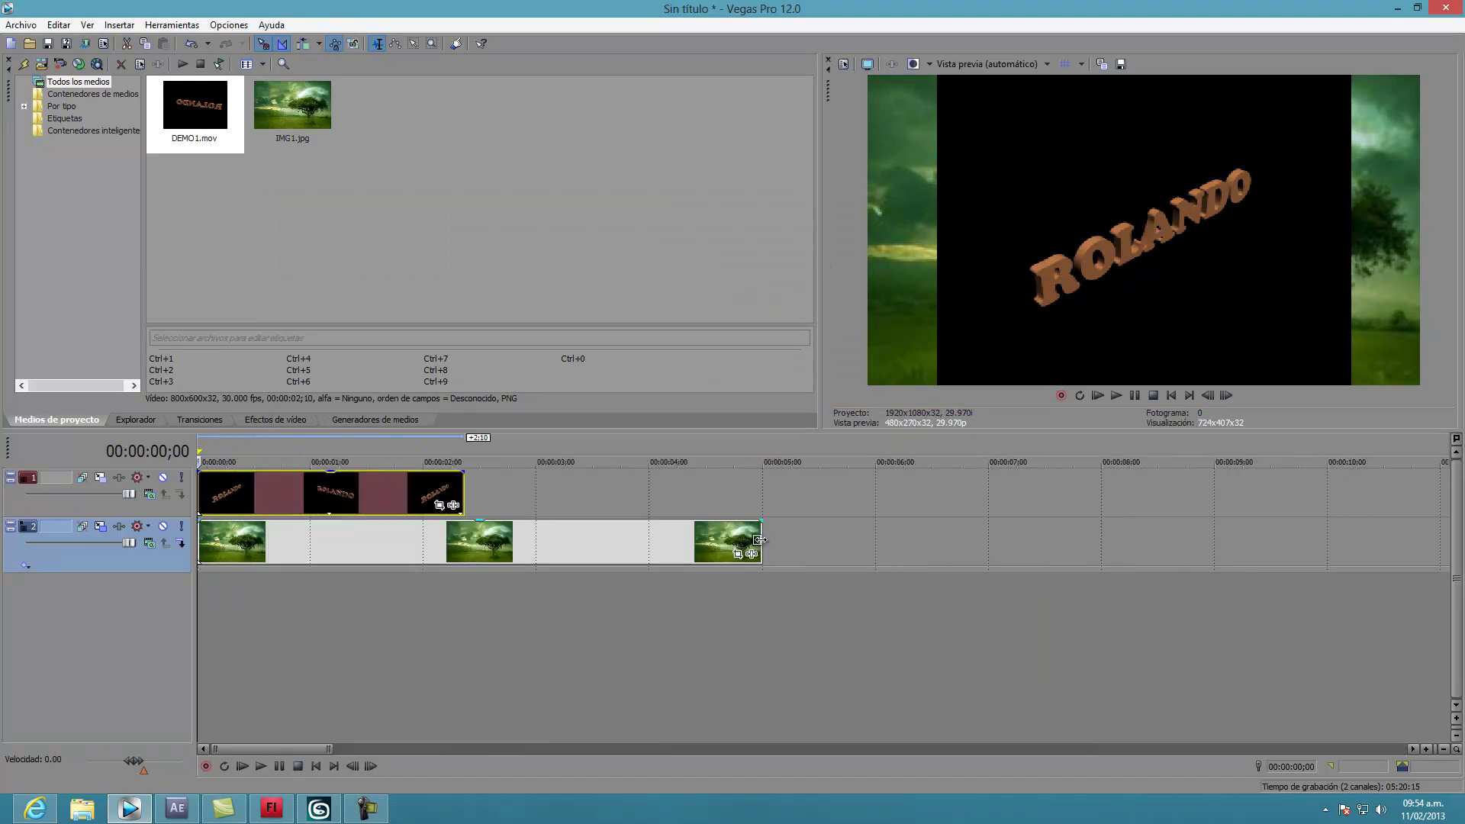
pyautogui.moveTo(760, 539); pyautogui.dragTo(456, 538)
pyautogui.moveTo(424, 593)
pyautogui.mouseDown()
pyautogui.moveTo(239, 600)
pyautogui.moveTo(378, 617)
pyautogui.mouseUp()
# Step: Set the DEMO1 clip's media alpha channel to Premultiplied in its properties
pyautogui.click(305, 622)
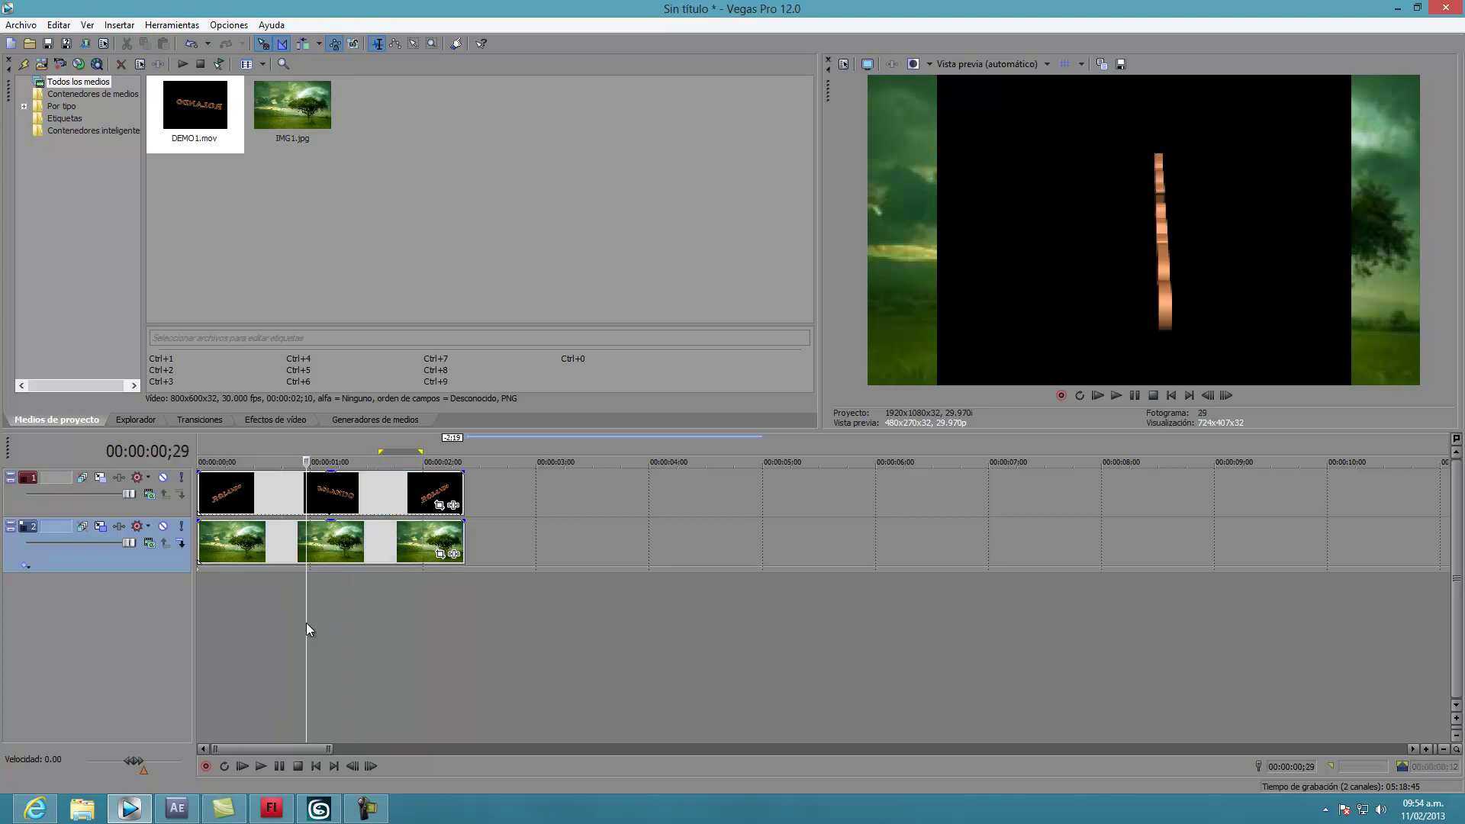
pyautogui.rightClick(340, 499)
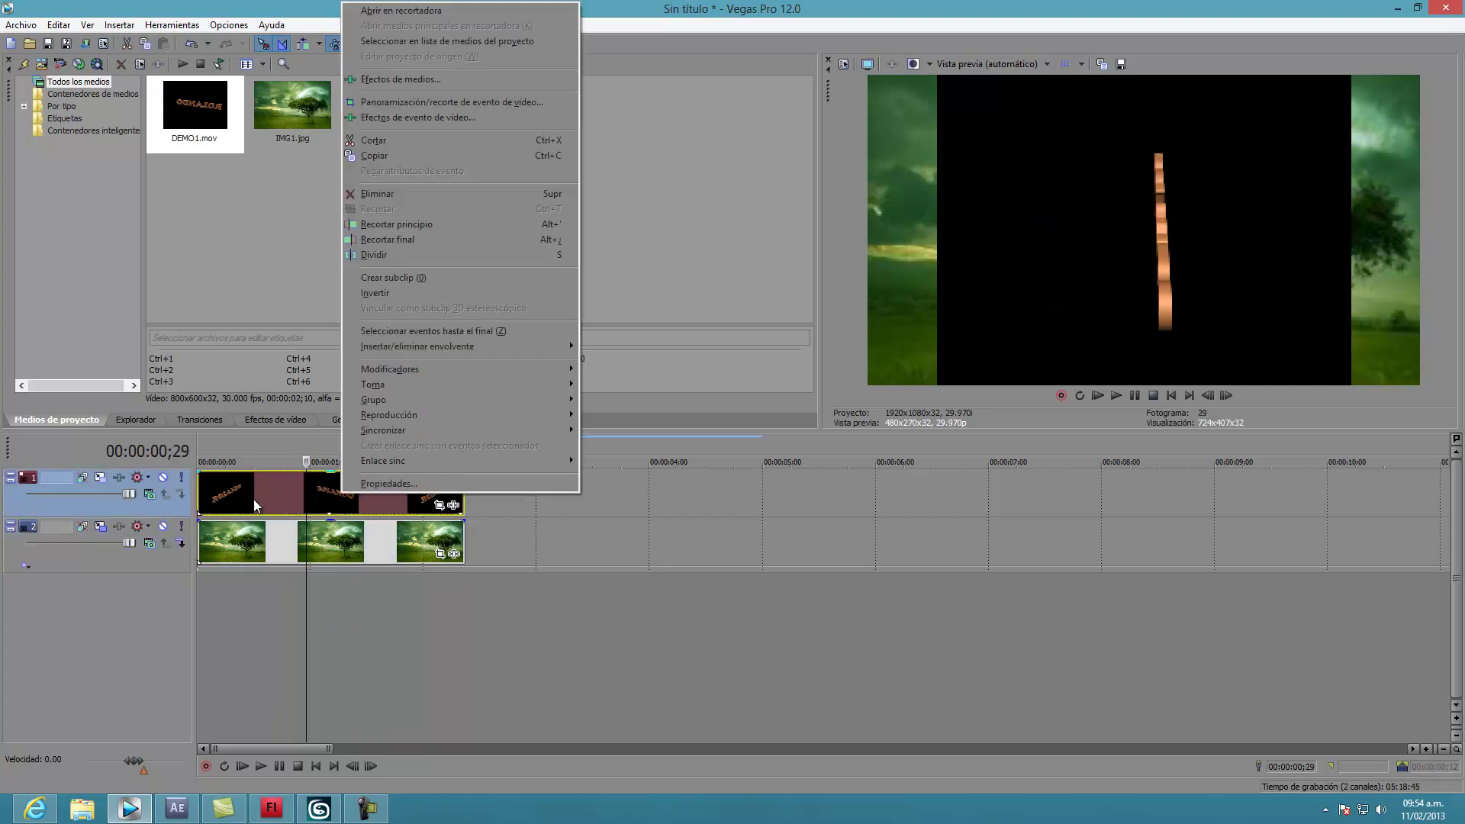
pyautogui.click(376, 484)
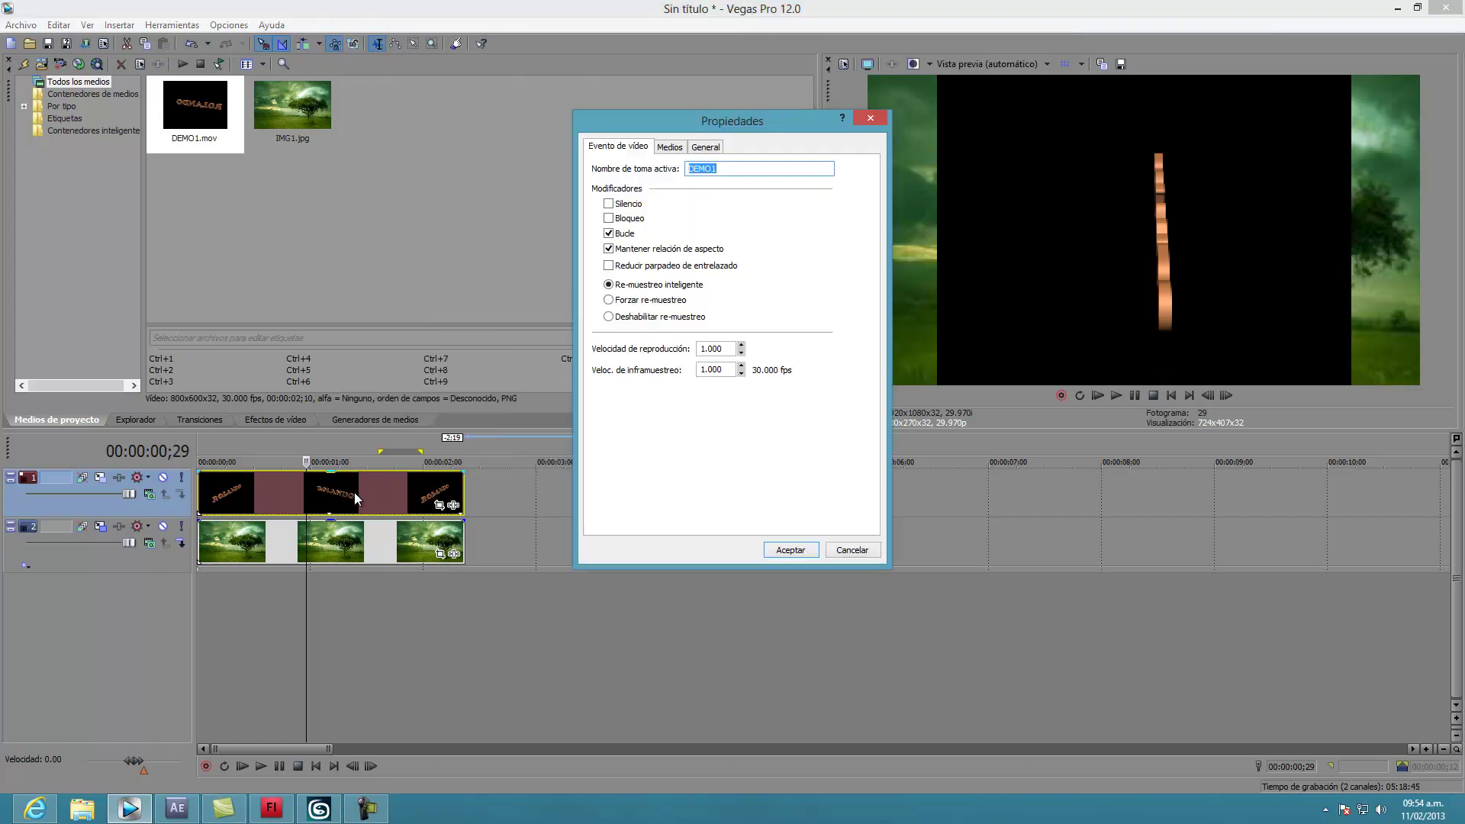
pyautogui.click(673, 148)
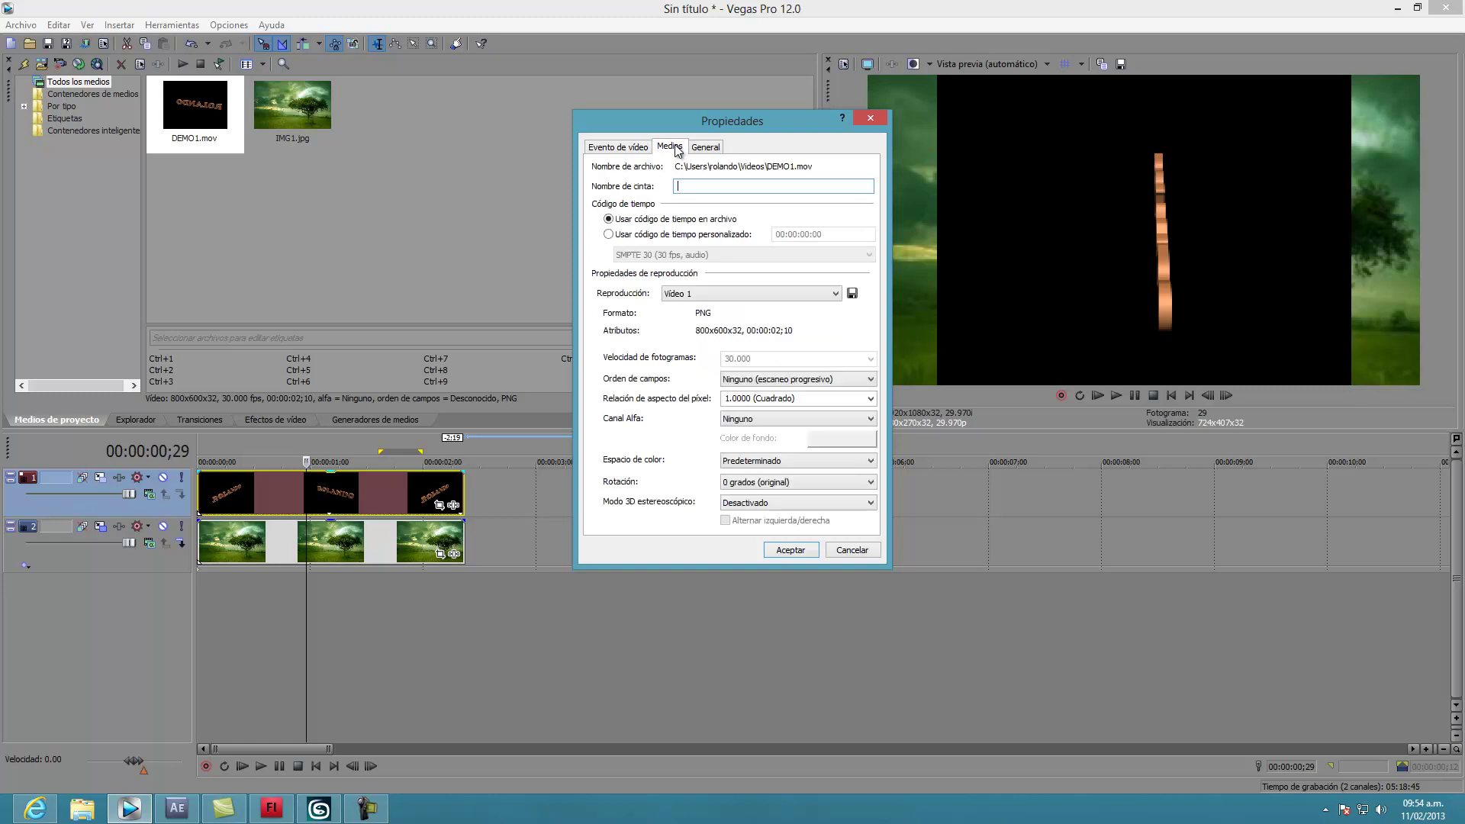
pyautogui.click(755, 419)
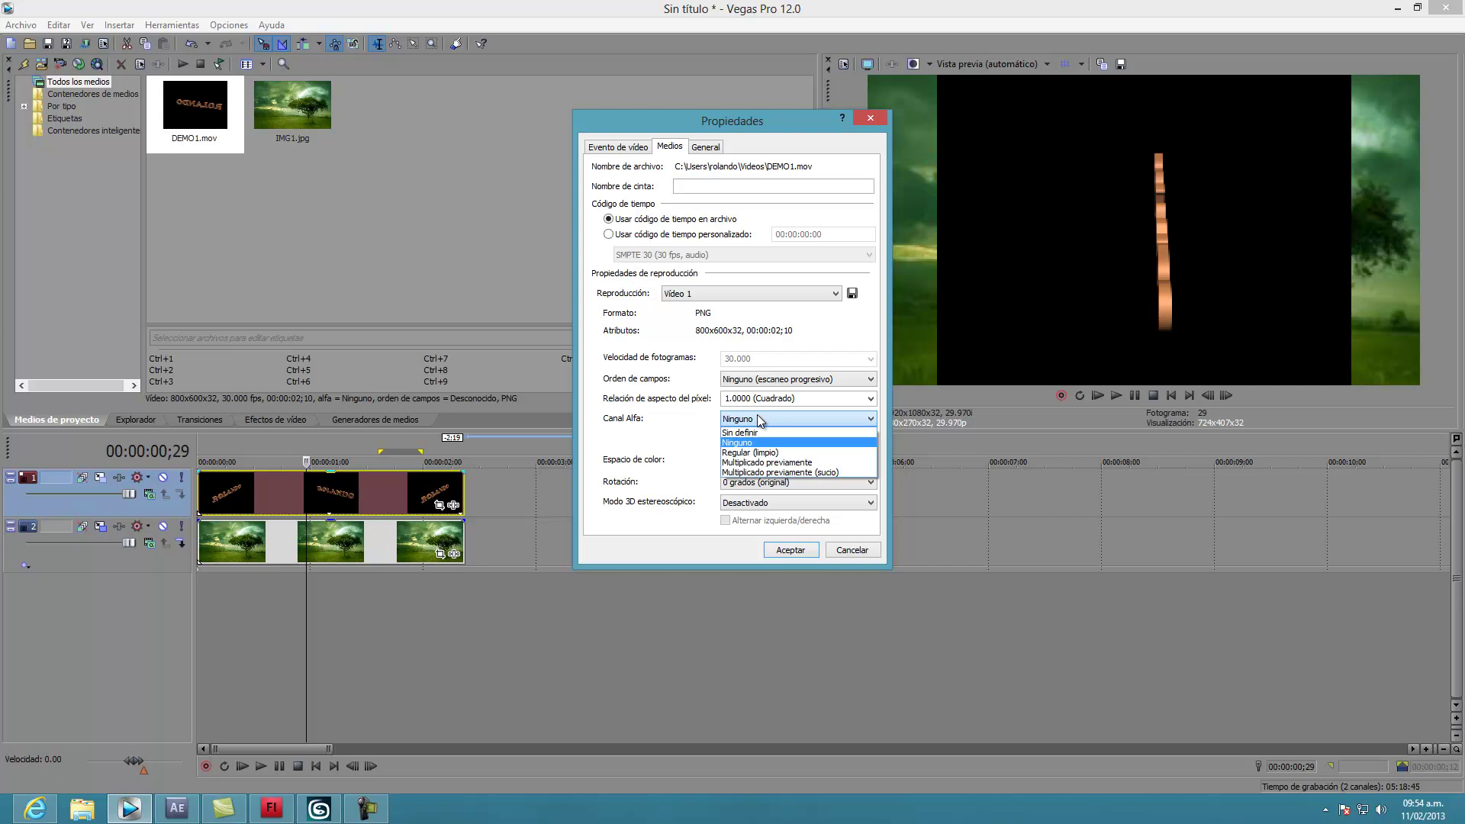
pyautogui.click(779, 463)
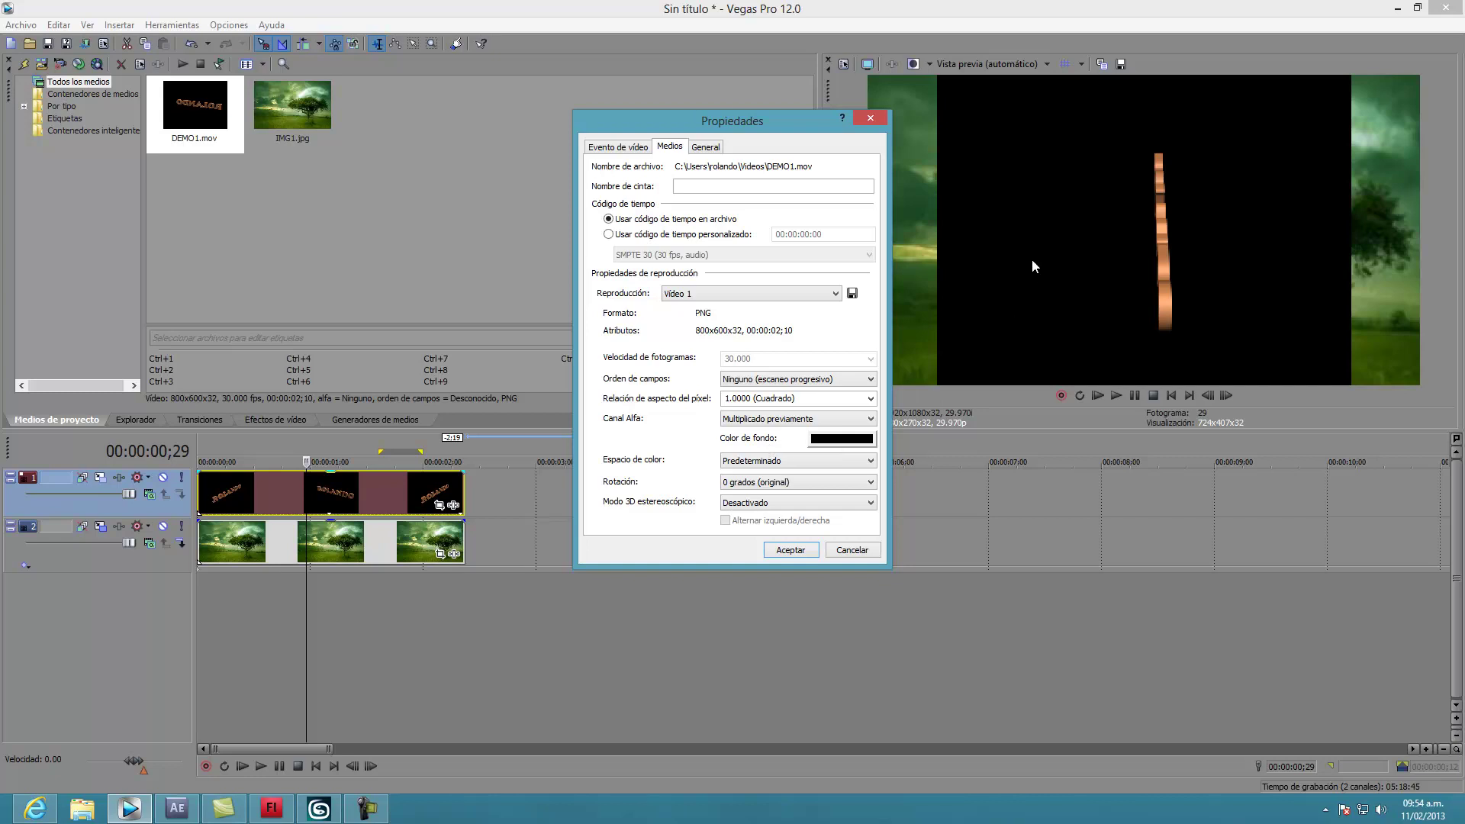
pyautogui.click(791, 550)
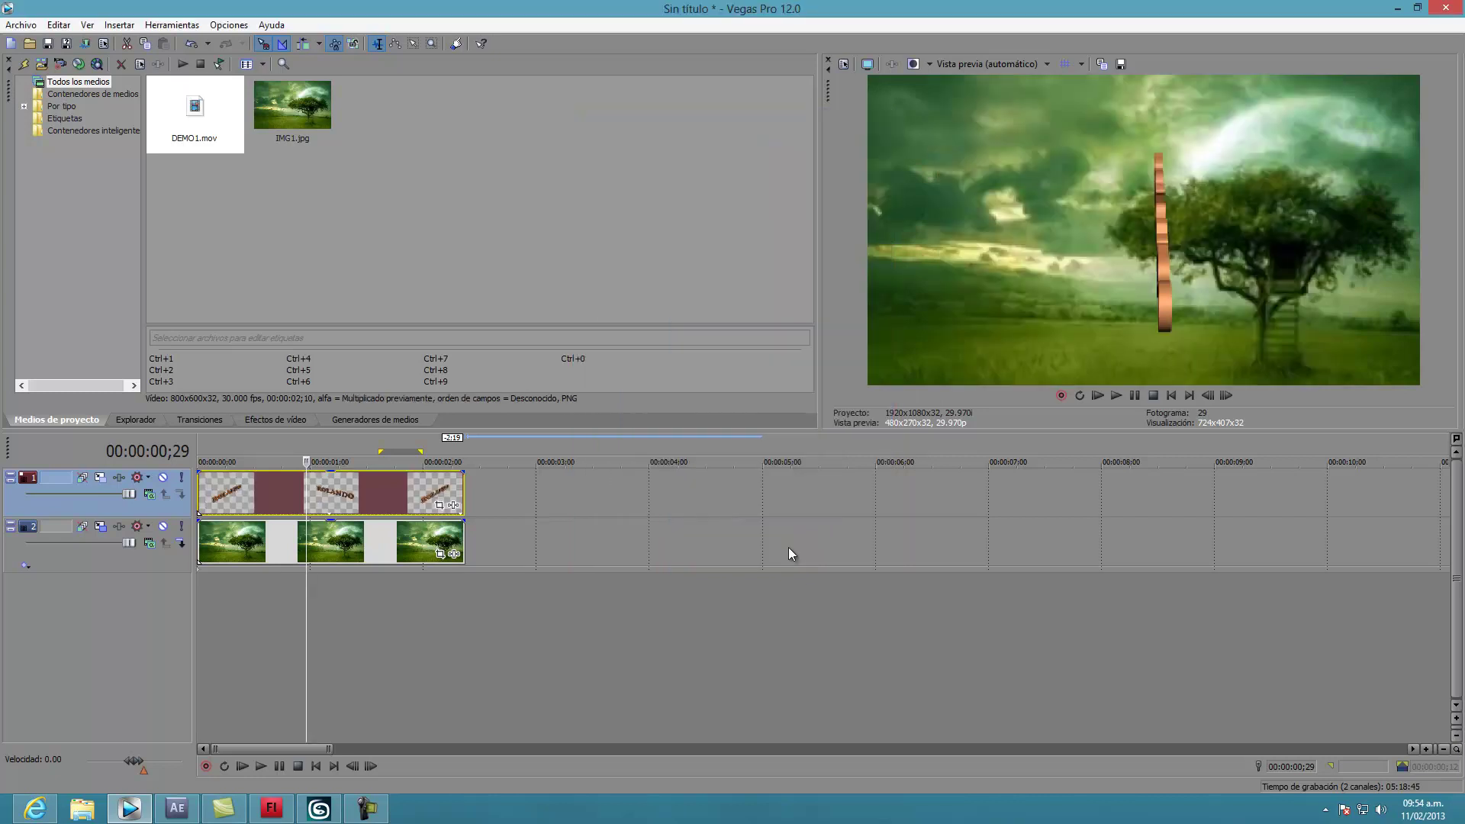
# Step: Mark a loop region from 01;21 to 01;28 to preview the text over the landscape
pyautogui.moveTo(415, 604)
pyautogui.mouseDown()
pyautogui.moveTo(260, 606)
pyautogui.moveTo(437, 632)
pyautogui.moveTo(280, 650)
pyautogui.moveTo(412, 662)
pyautogui.mouseUp()
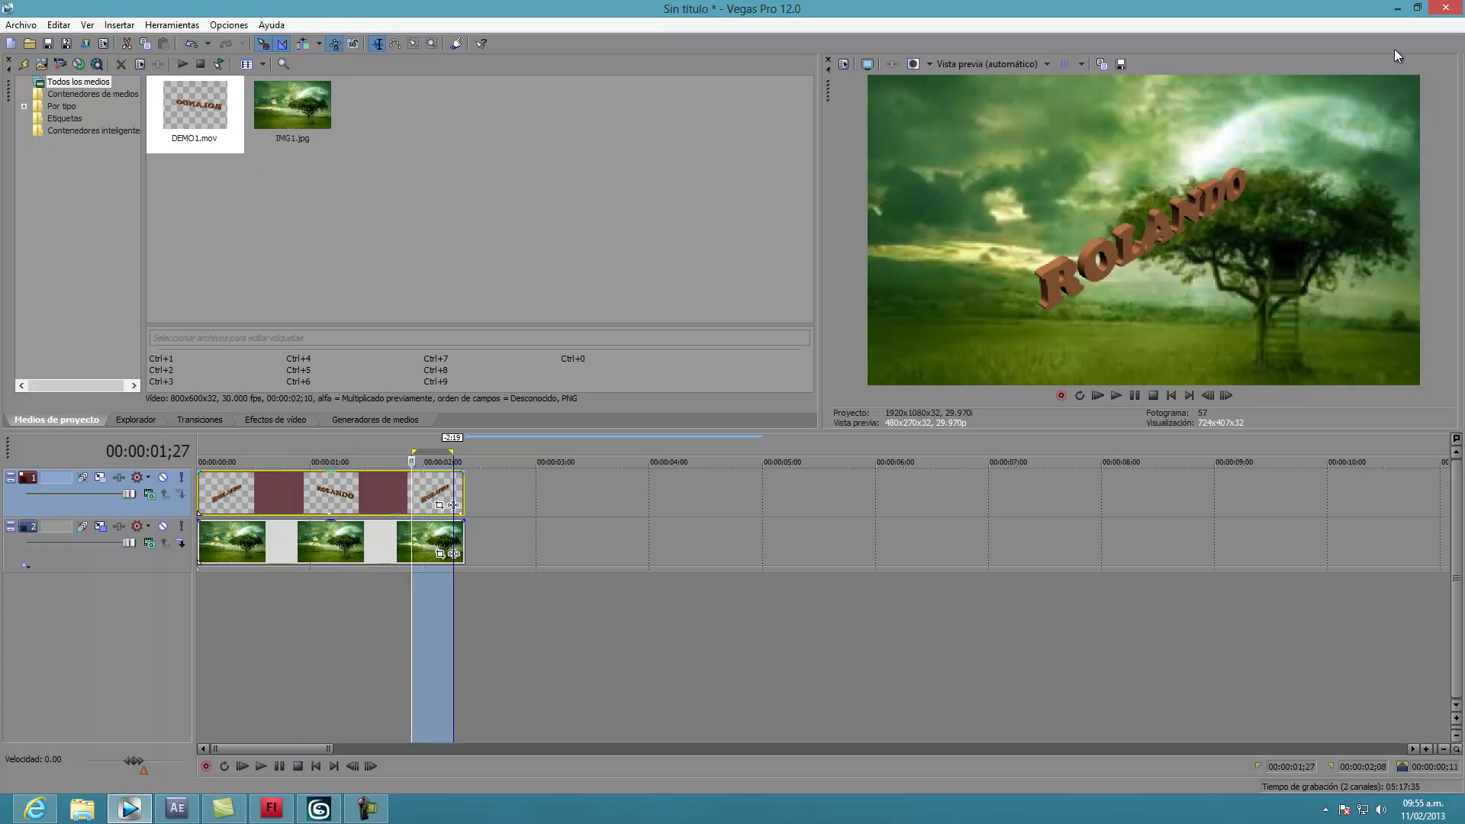
# Step: Minimize Vegas, switch to After Effects, and import VIDEO1 as a PNG sequence
pyautogui.click(1400, 12)
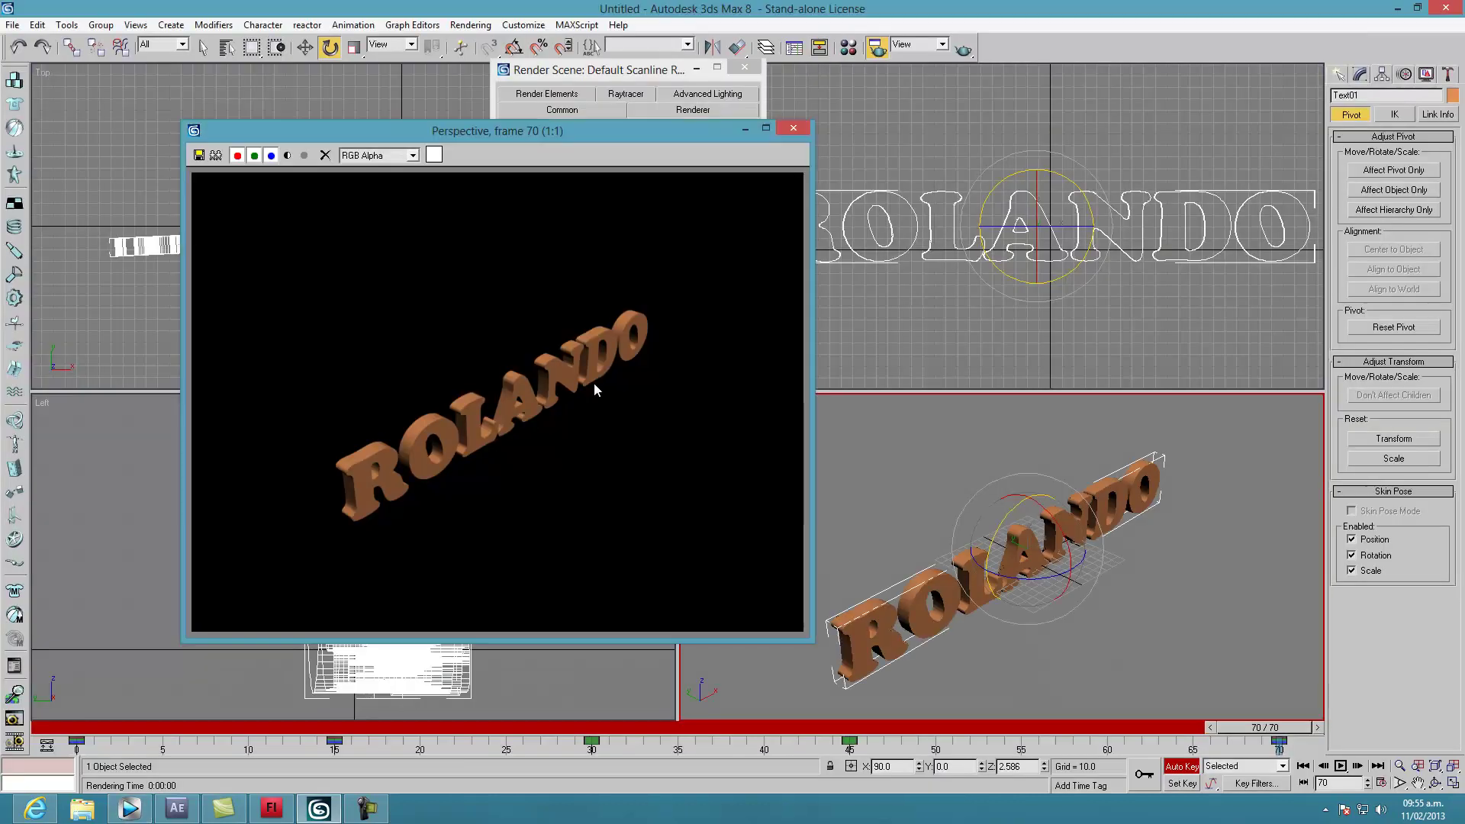
pyautogui.click(176, 808)
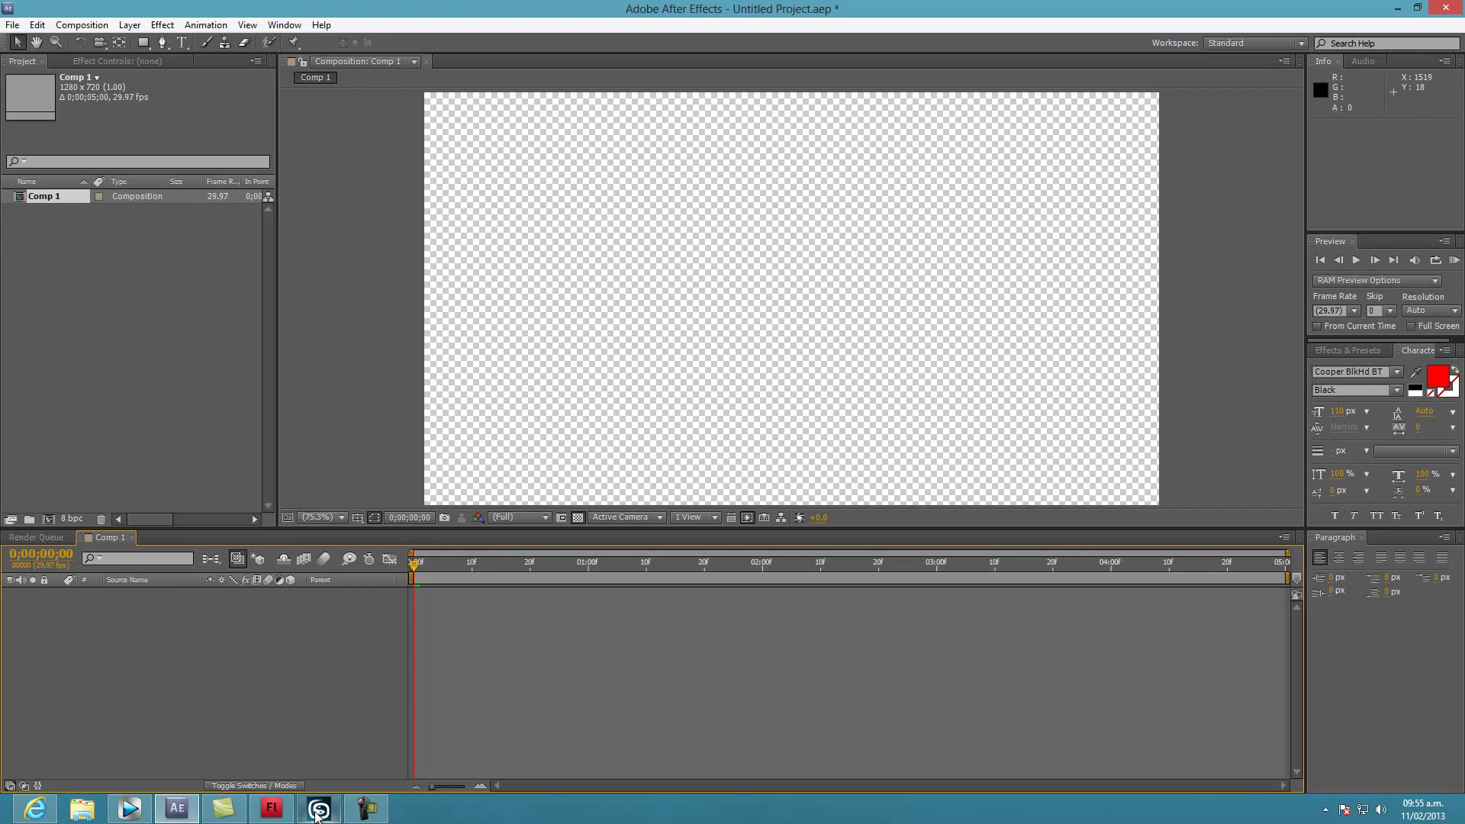
pyautogui.click(12, 24)
pyautogui.moveTo(41, 236)
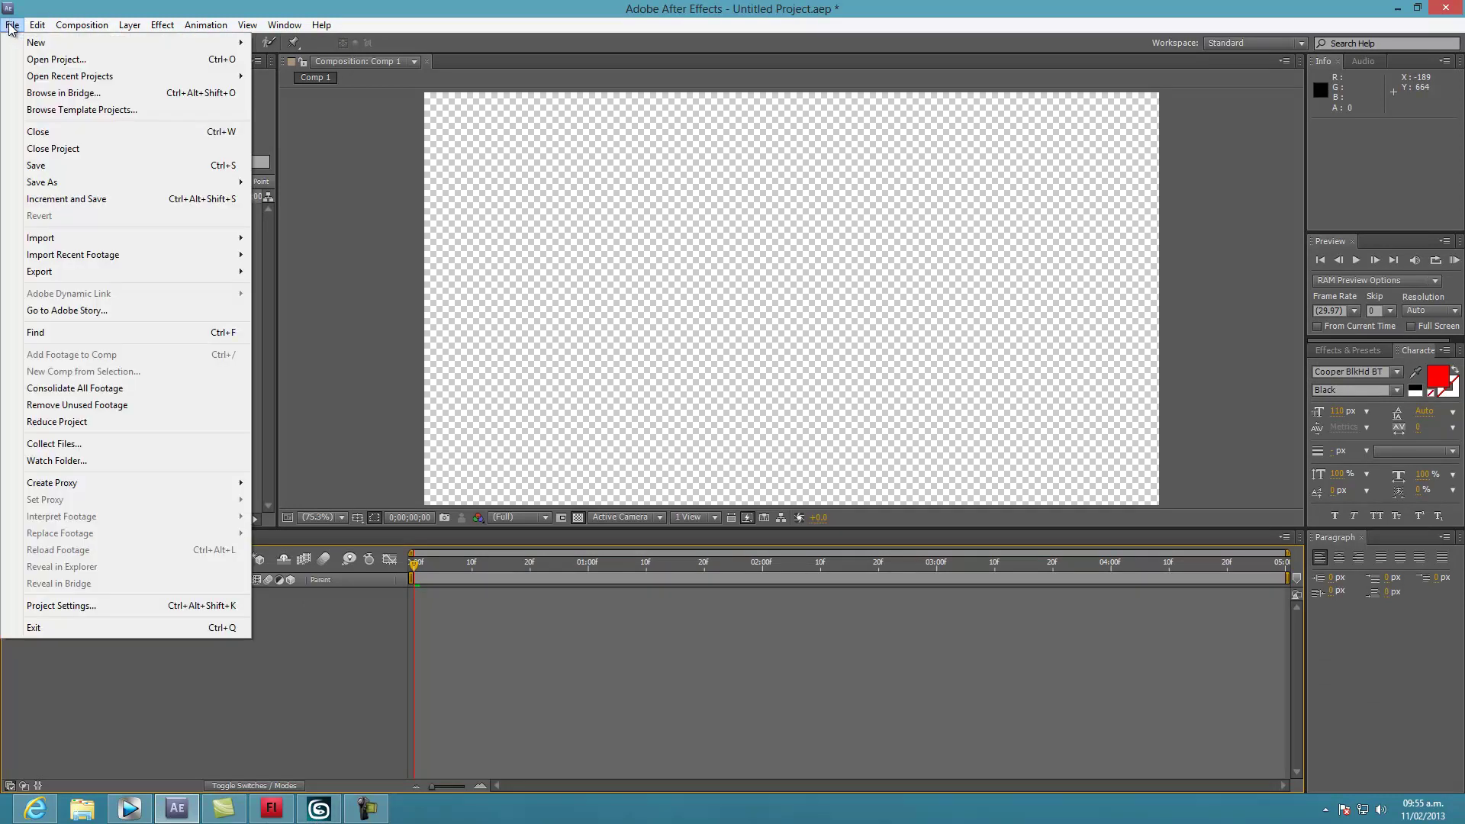
pyautogui.click(293, 243)
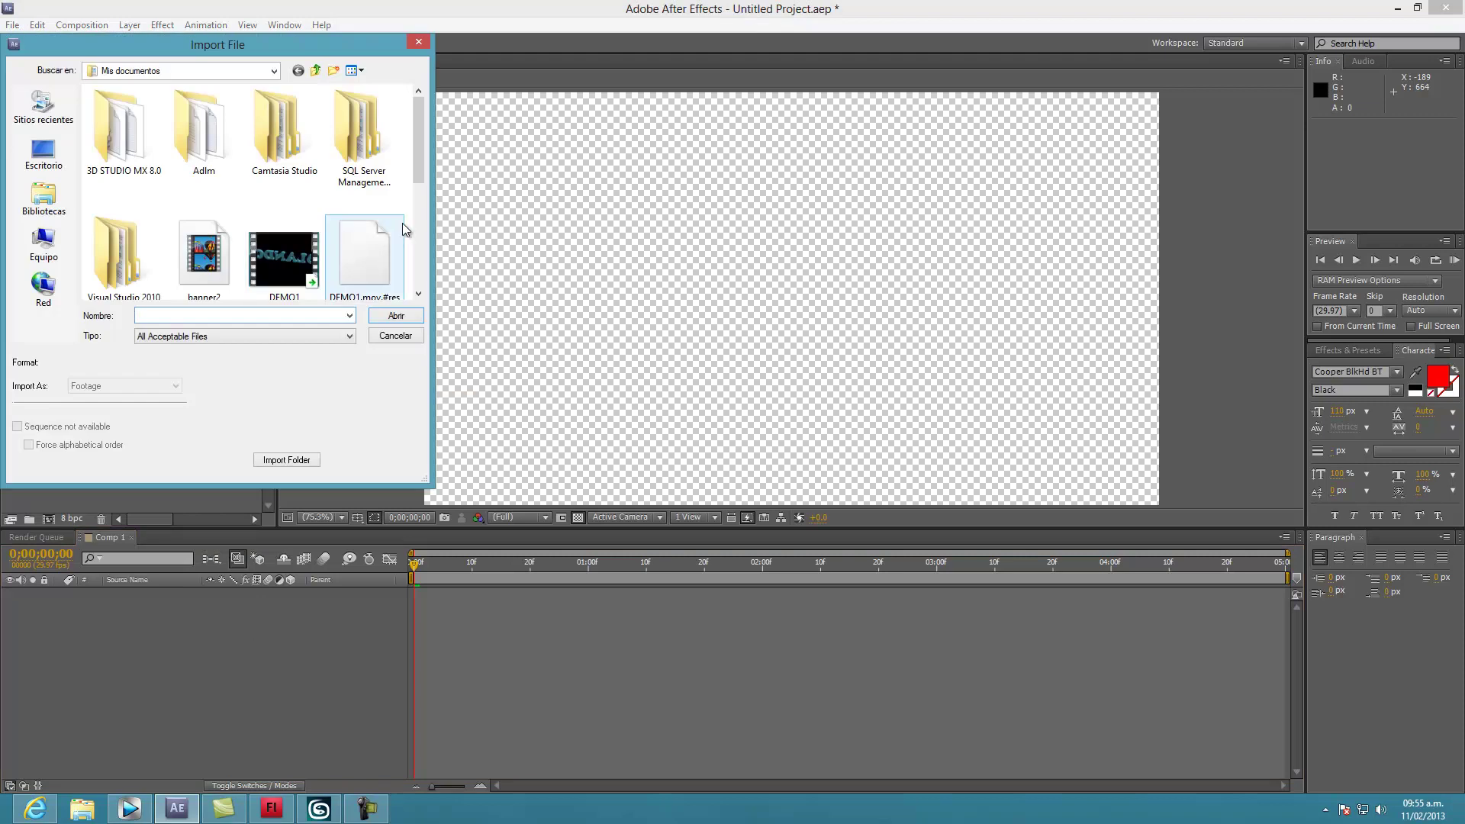
pyautogui.moveTo(416, 166); pyautogui.dragTo(415, 246)
pyautogui.moveTo(364, 191); pyautogui.dragTo(569, 294)
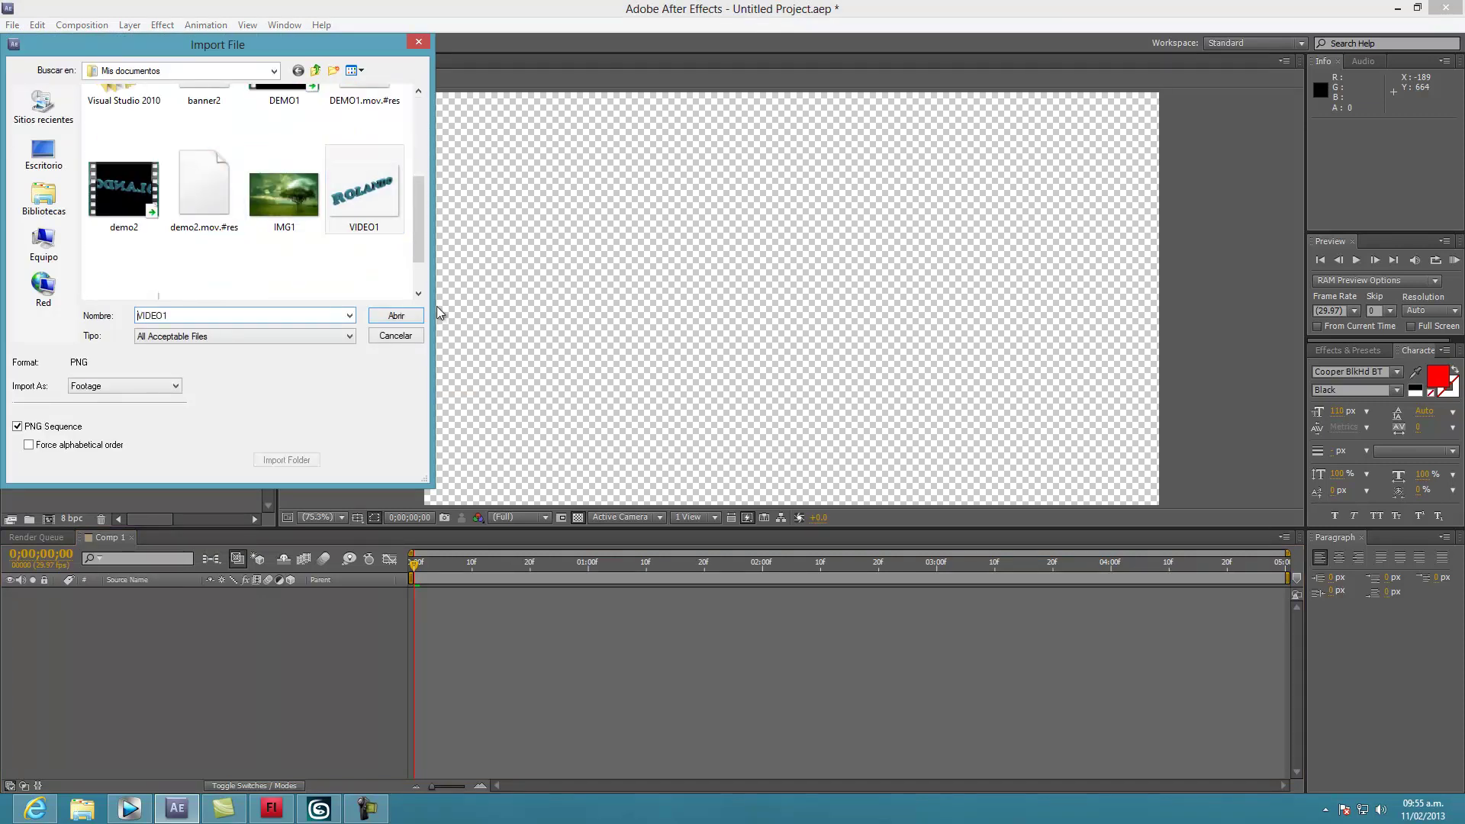
pyautogui.click(396, 315)
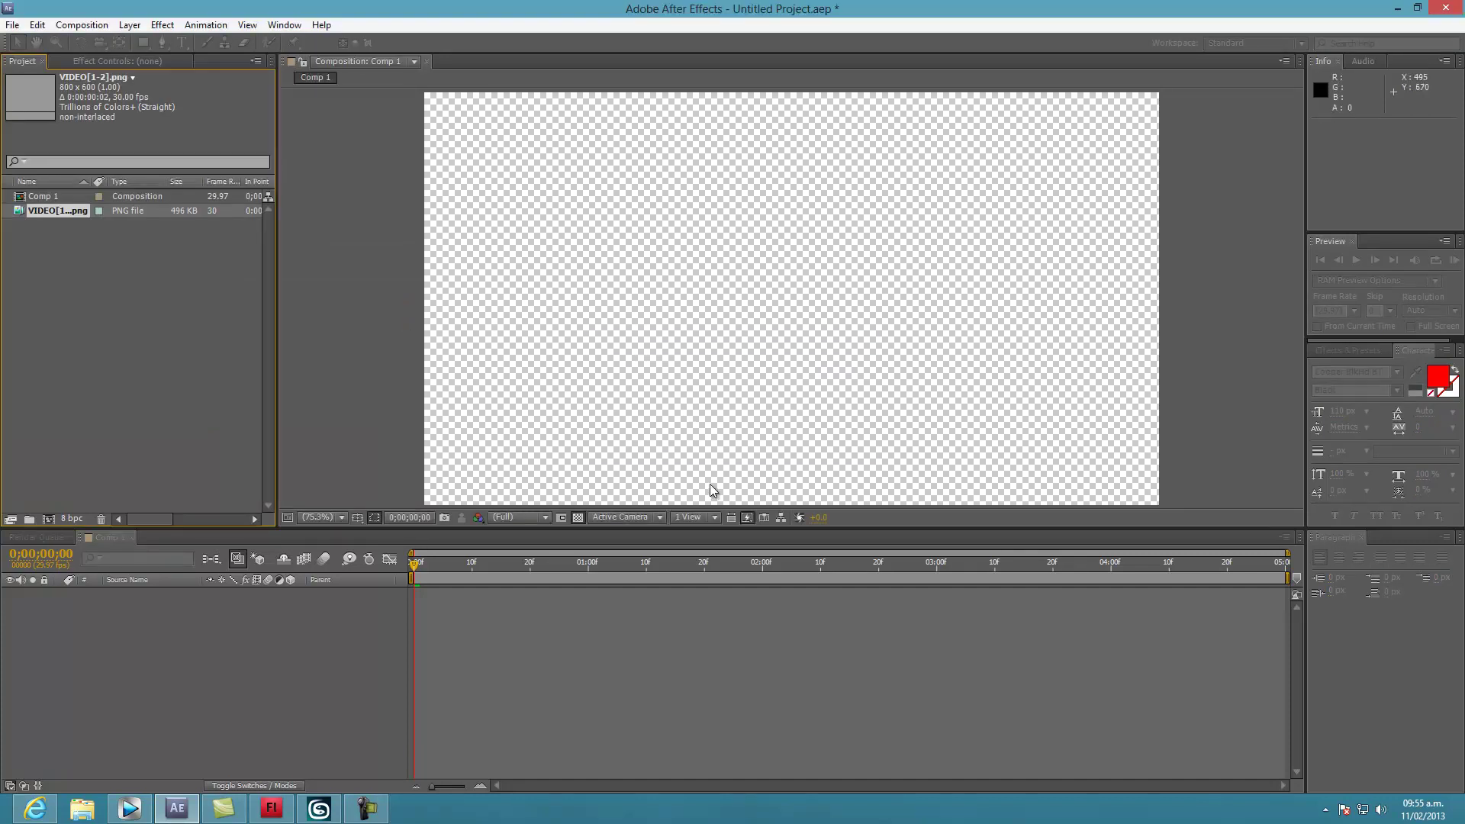
# Step: Toggle the composition viewer's transparency grid on and off
pyautogui.click(578, 519)
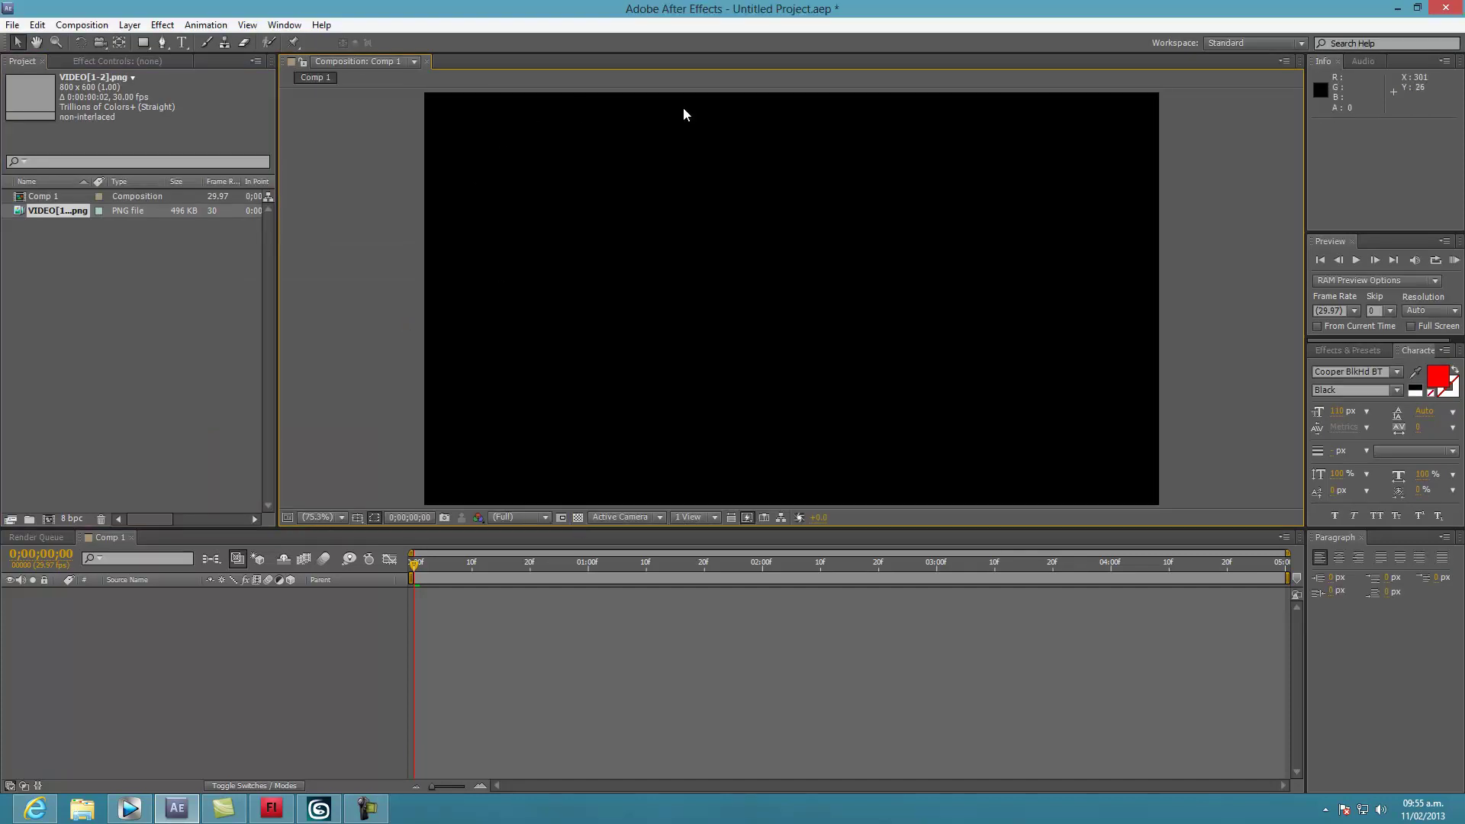
pyautogui.click(579, 518)
pyautogui.click(577, 518)
pyautogui.click(578, 518)
# Step: Add the VIDEO PNG sequence to Comp 1 and show it over the transparency grid
pyautogui.moveTo(48, 211); pyautogui.dragTo(821, 299)
pyautogui.press('capslock')
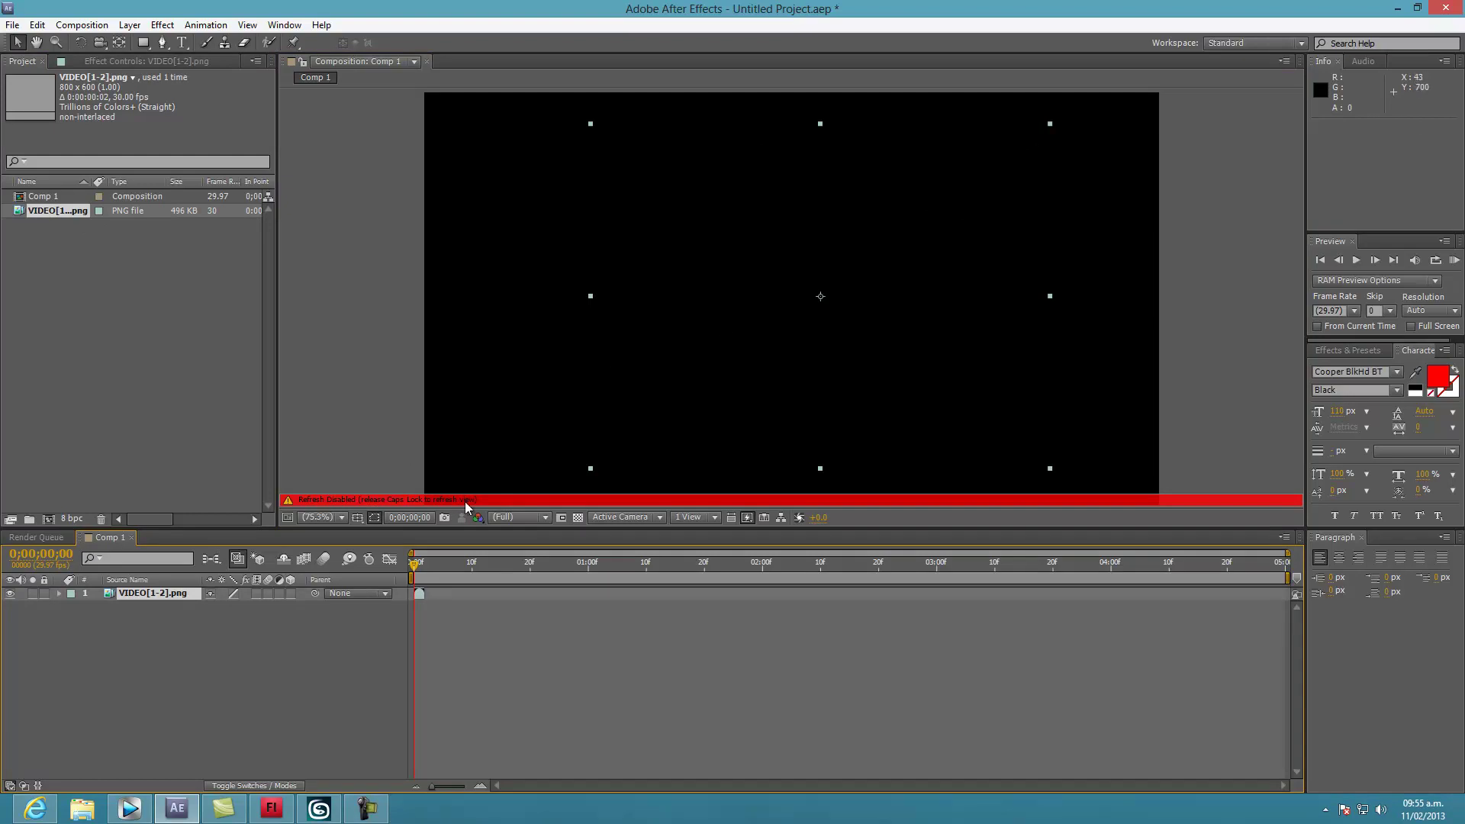
pyautogui.press('capslock')
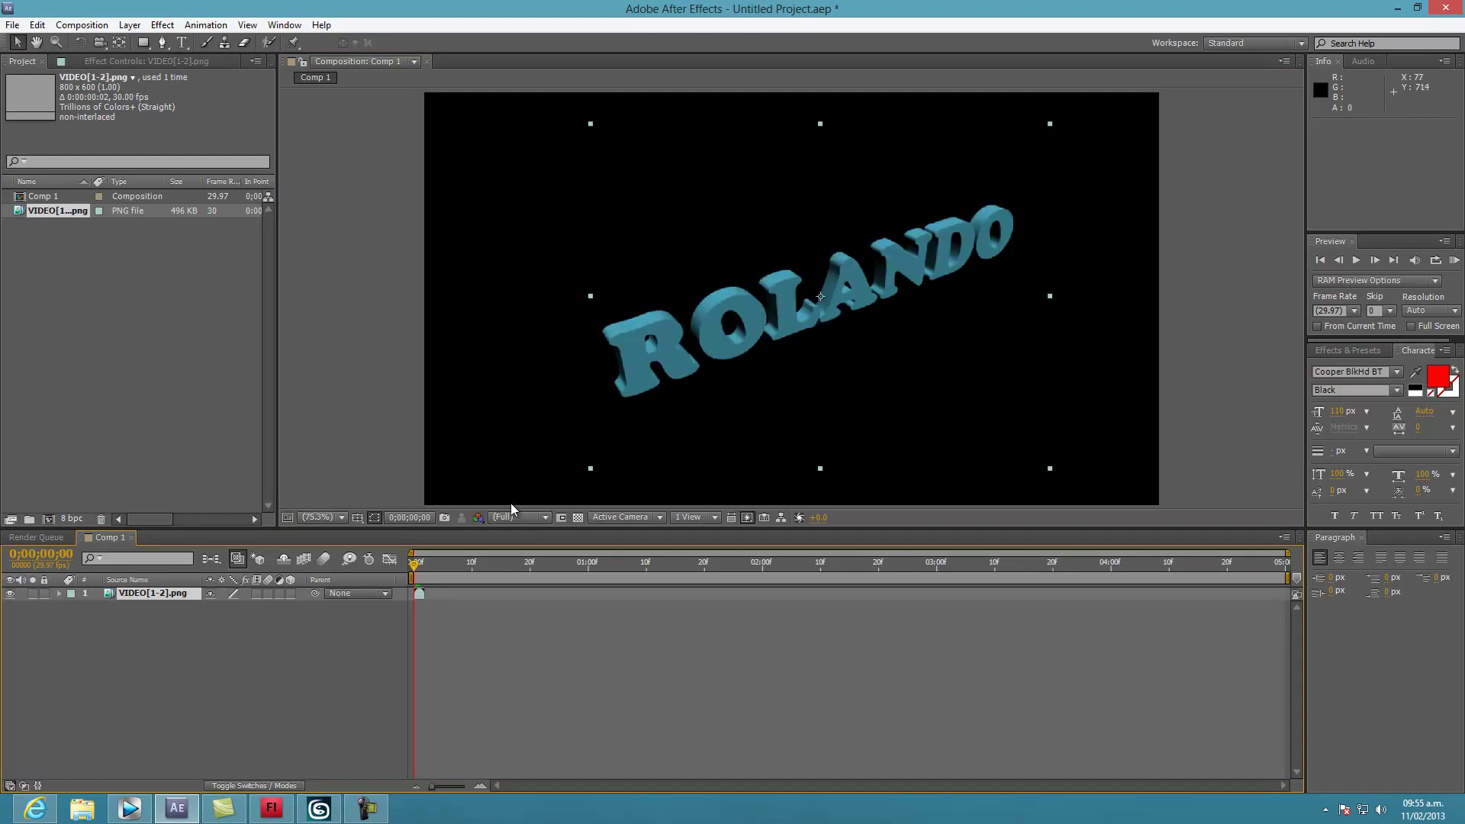
pyautogui.click(578, 518)
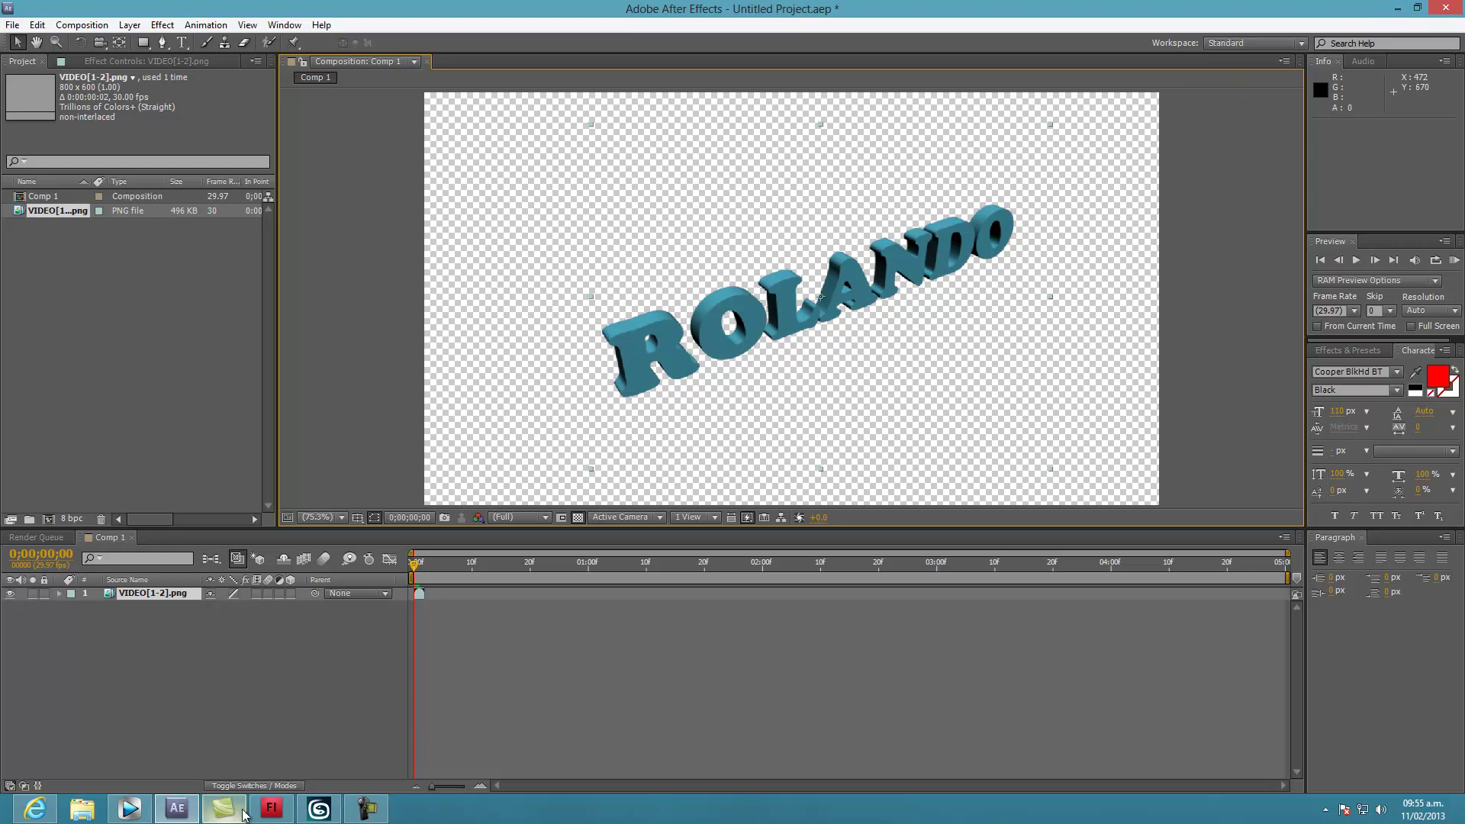
# Step: Shift the Vegas loop region earlier, then minimize After Effects and close the rendered frame window
pyautogui.click(318, 808)
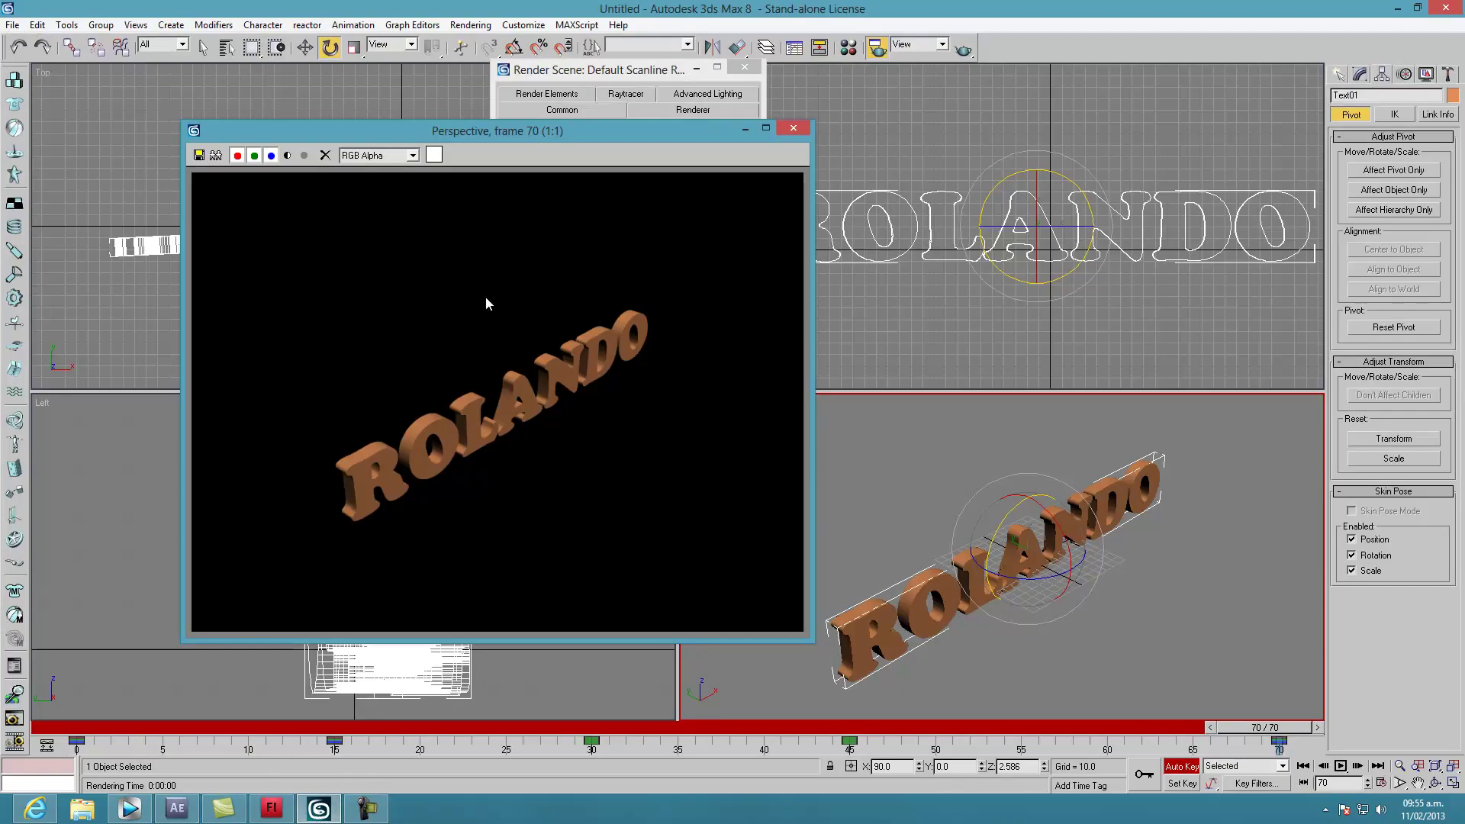
pyautogui.click(129, 808)
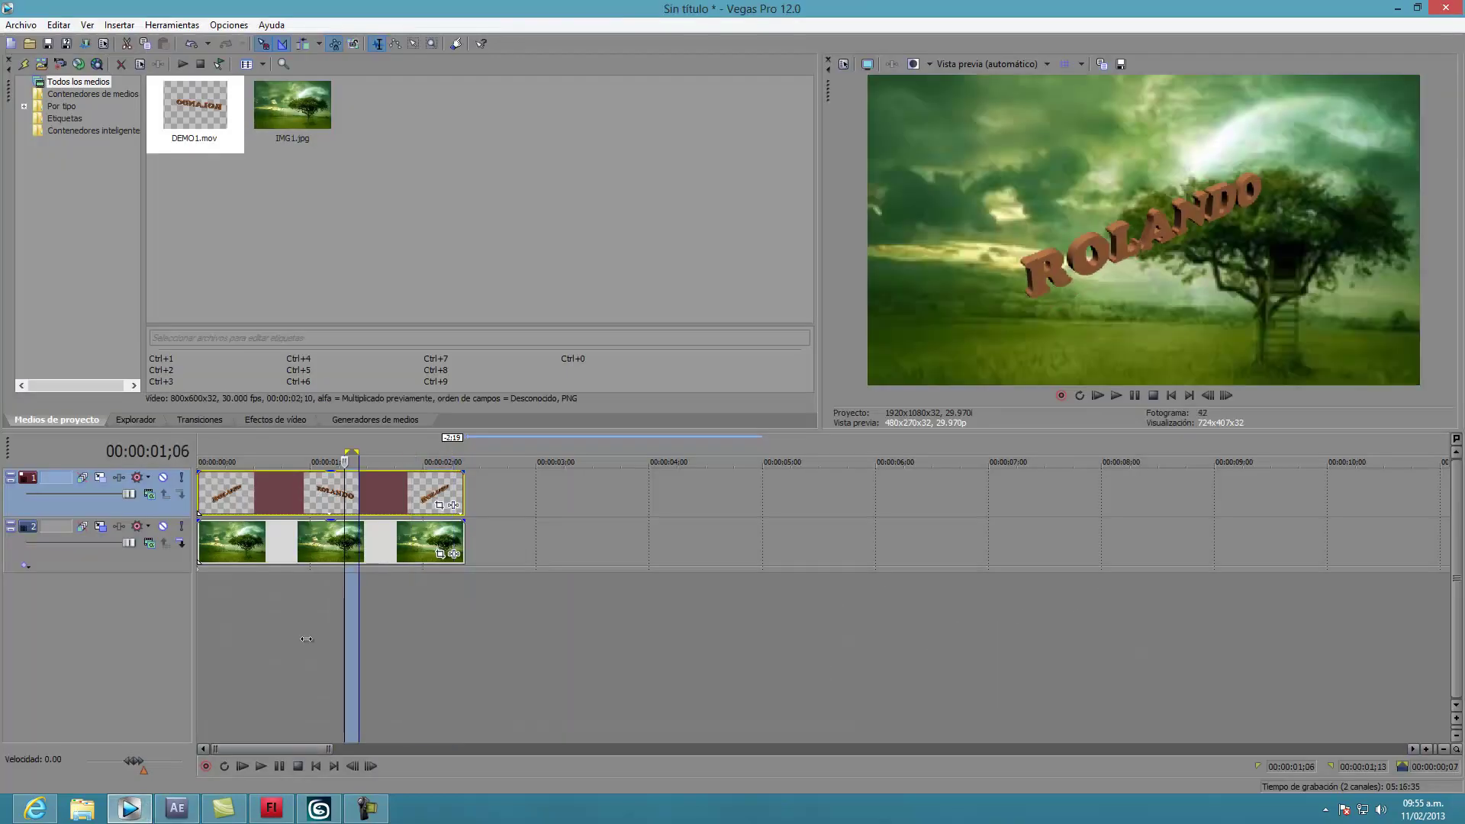
pyautogui.moveTo(316, 639); pyautogui.dragTo(255, 638)
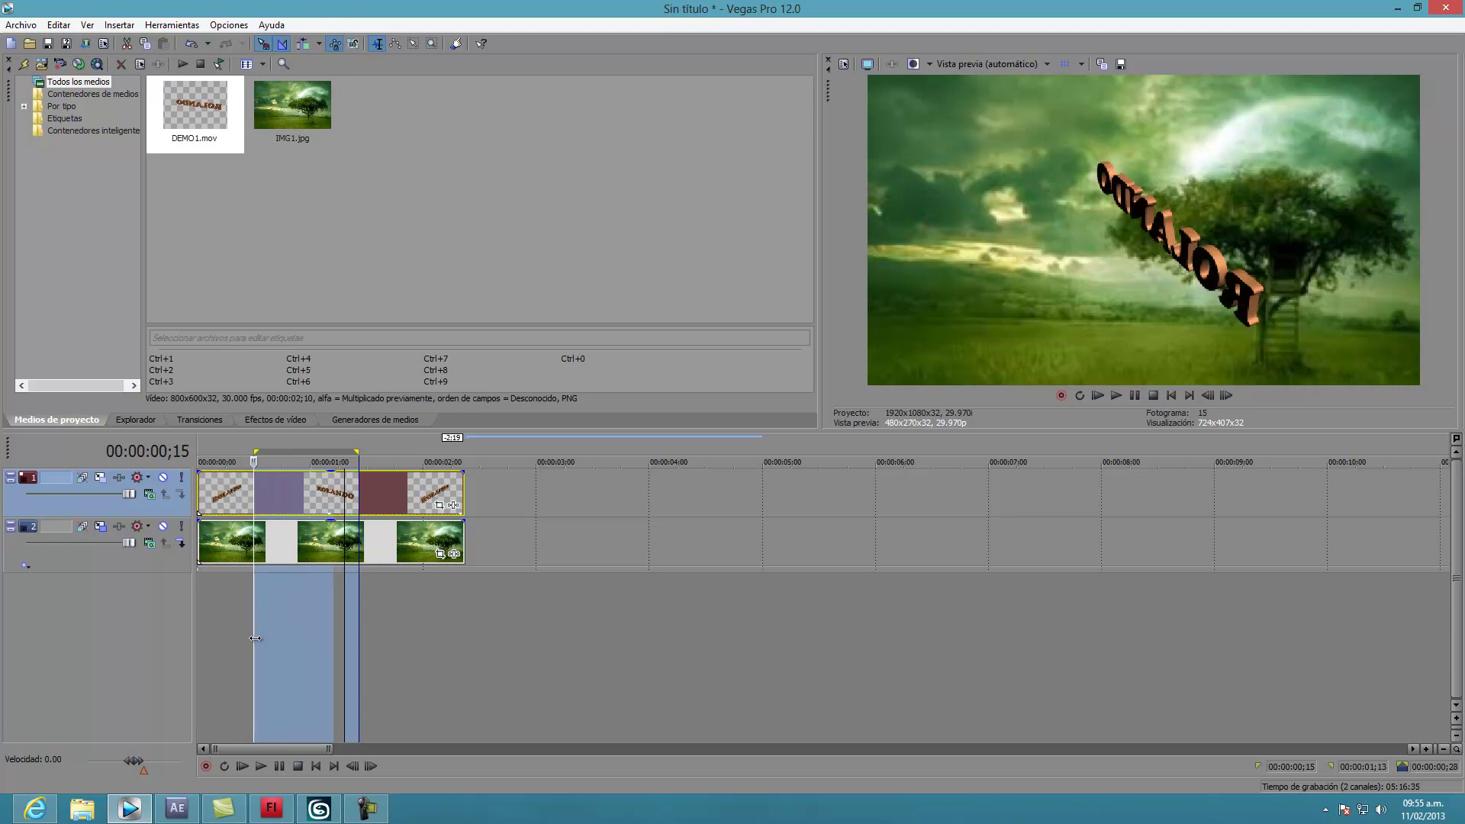
pyautogui.click(176, 808)
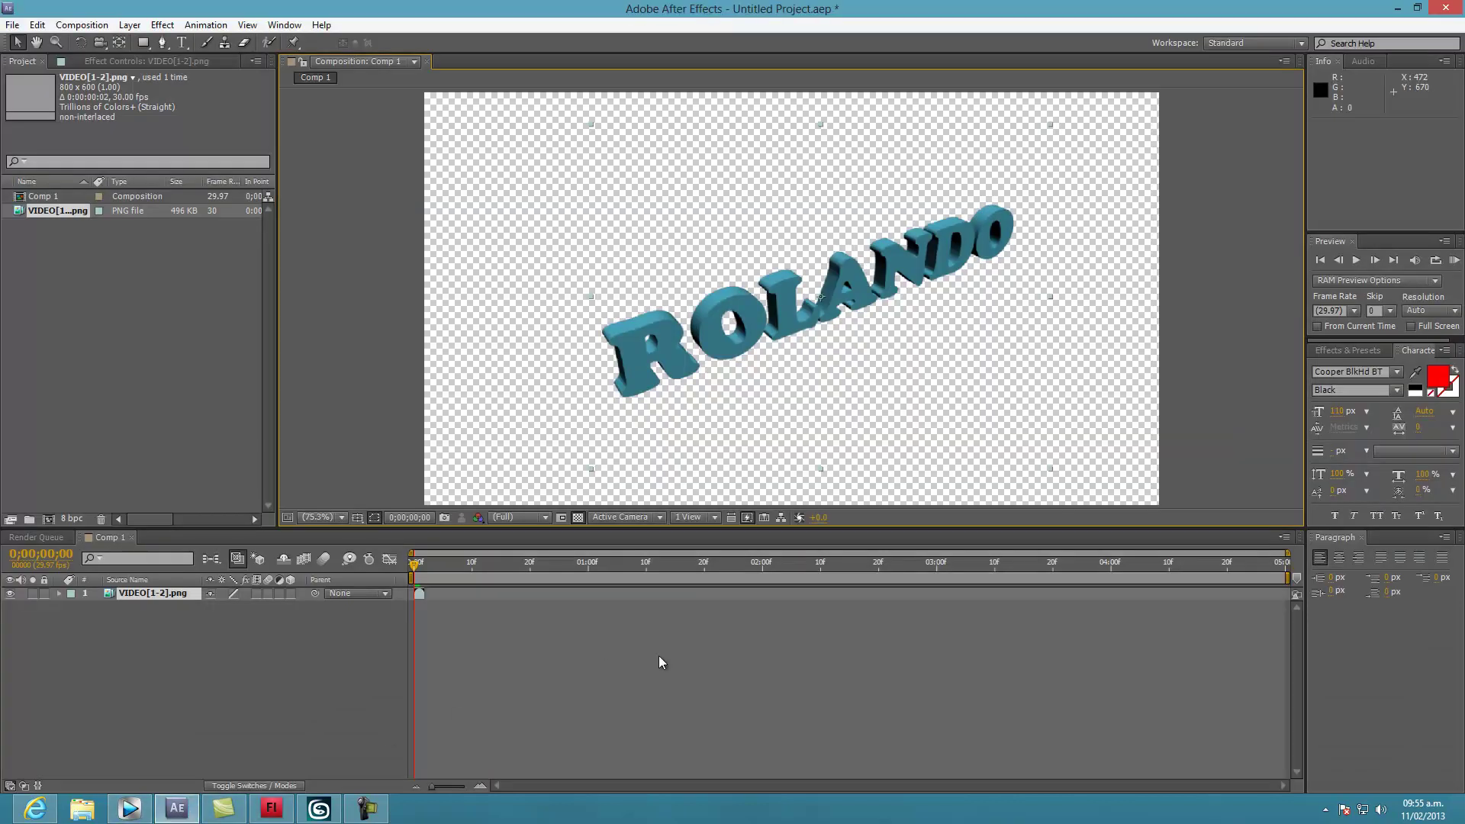
pyautogui.click(1398, 8)
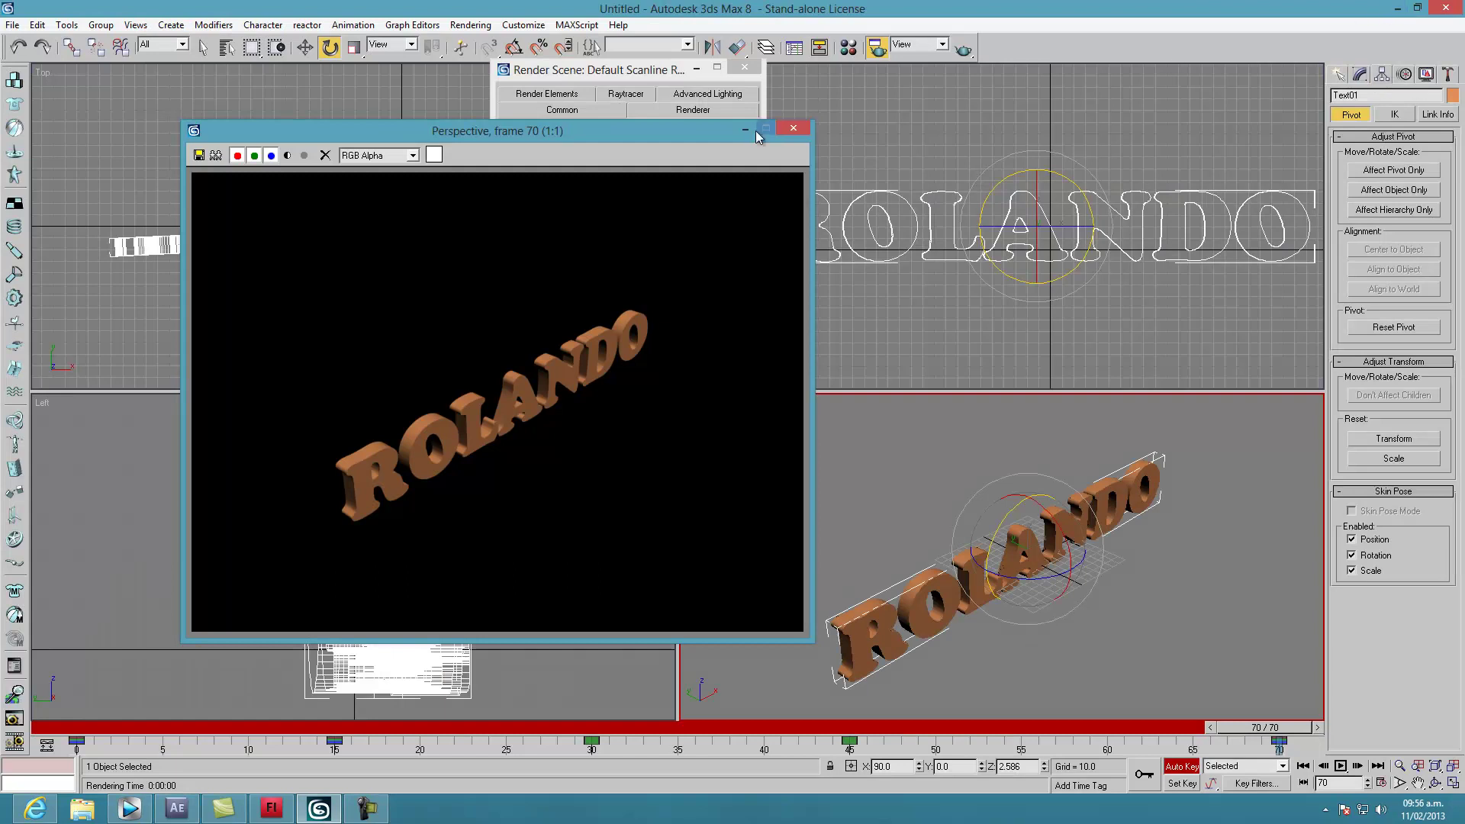
pyautogui.click(793, 128)
# Step: Minimize 3ds Max and switch through Flash to Vegas Pro
pyautogui.click(1398, 9)
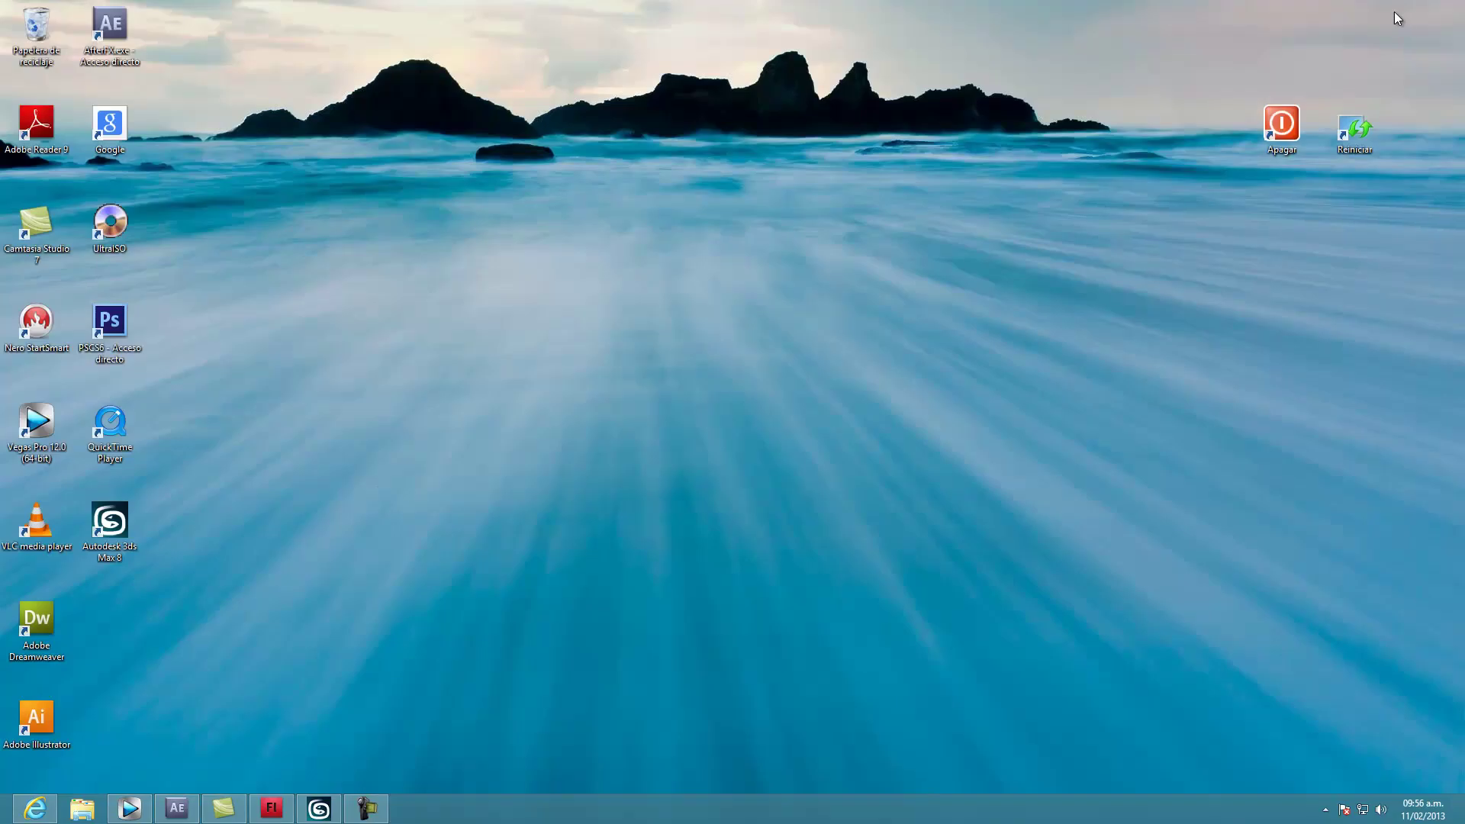
pyautogui.click(282, 815)
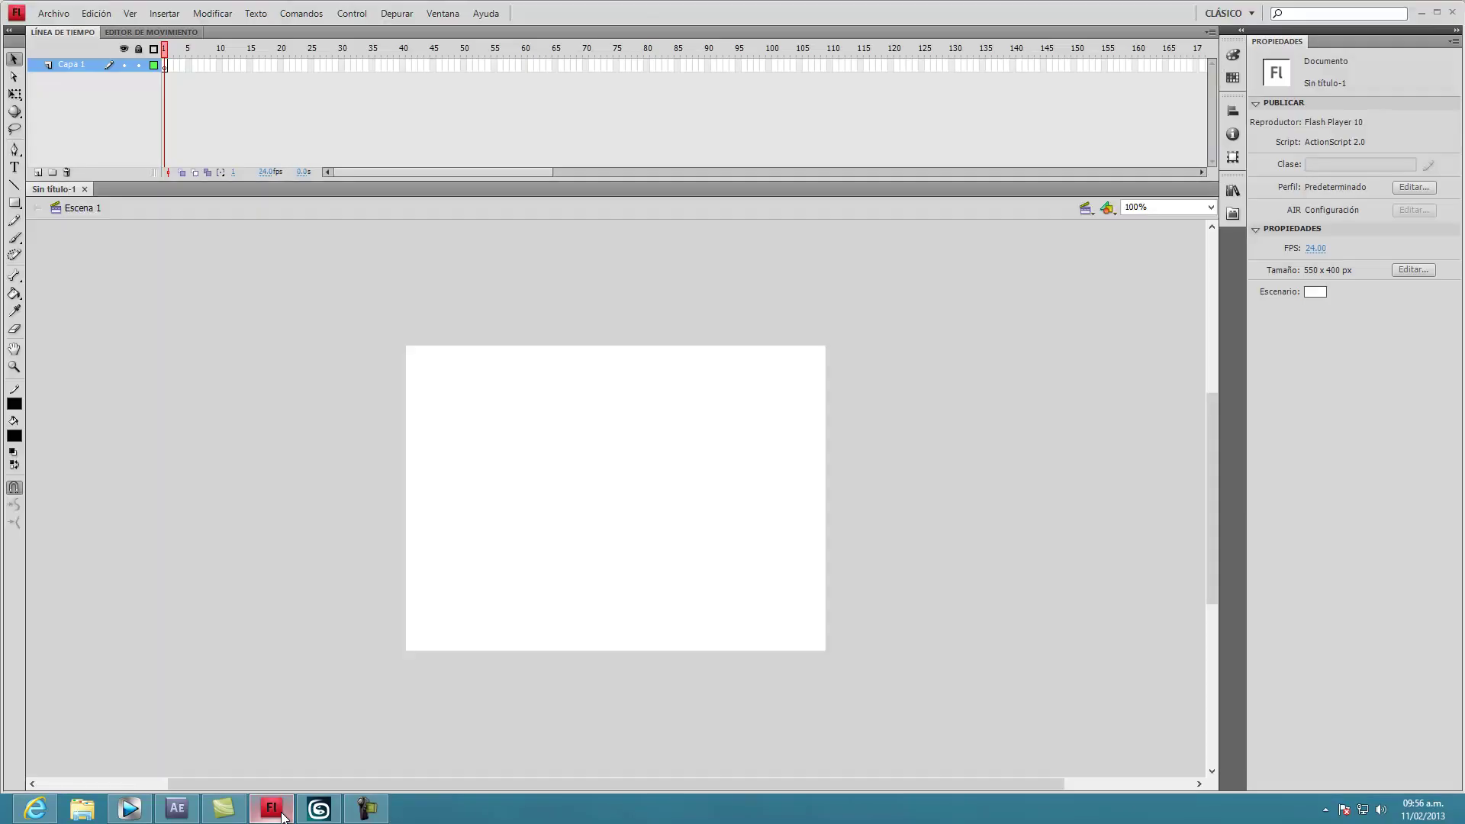
pyautogui.click(130, 809)
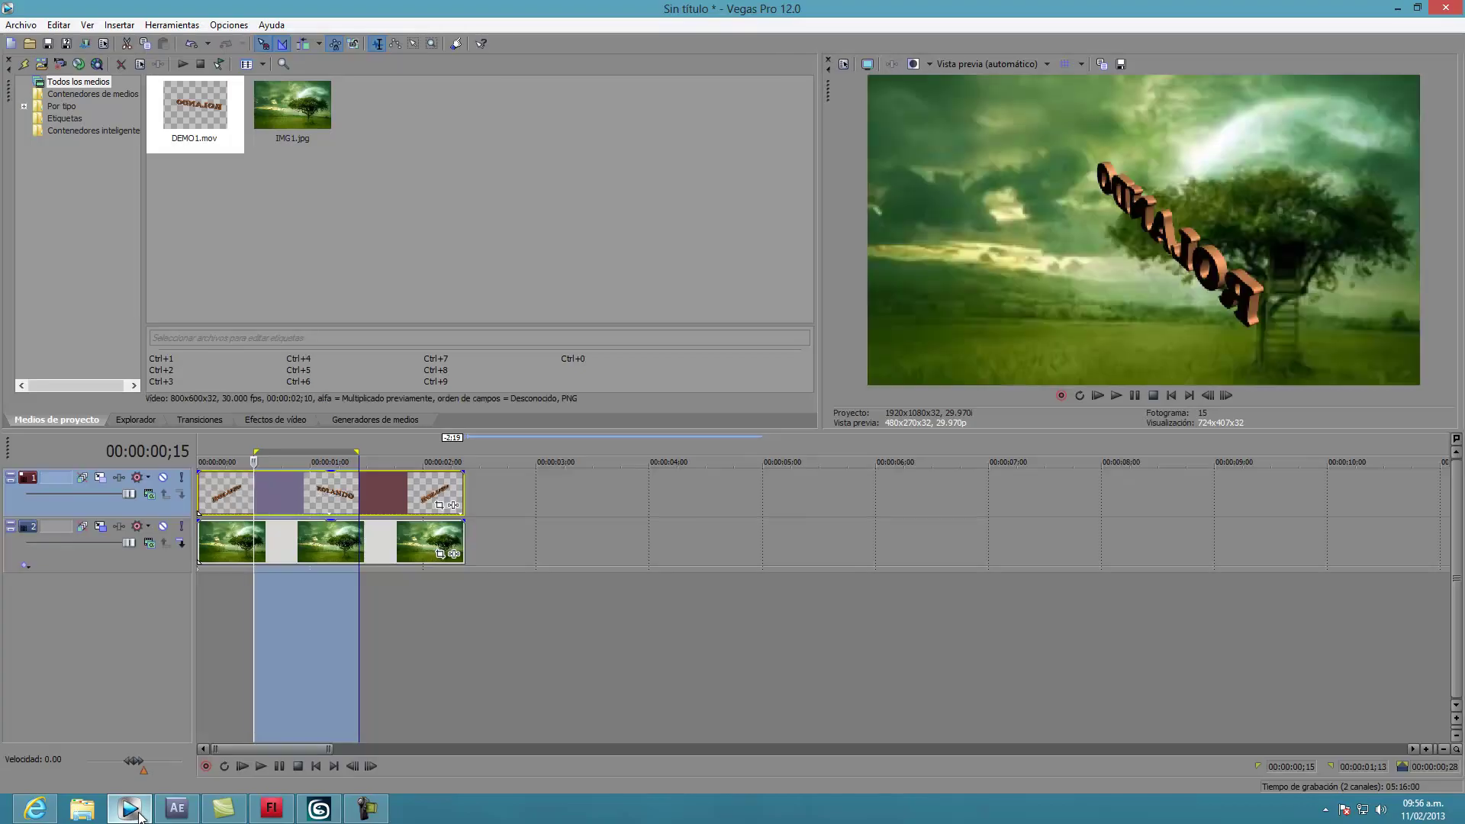
# Step: Start a new empty Vegas project without saving the old composite, then return to Flash
pyautogui.click(21, 24)
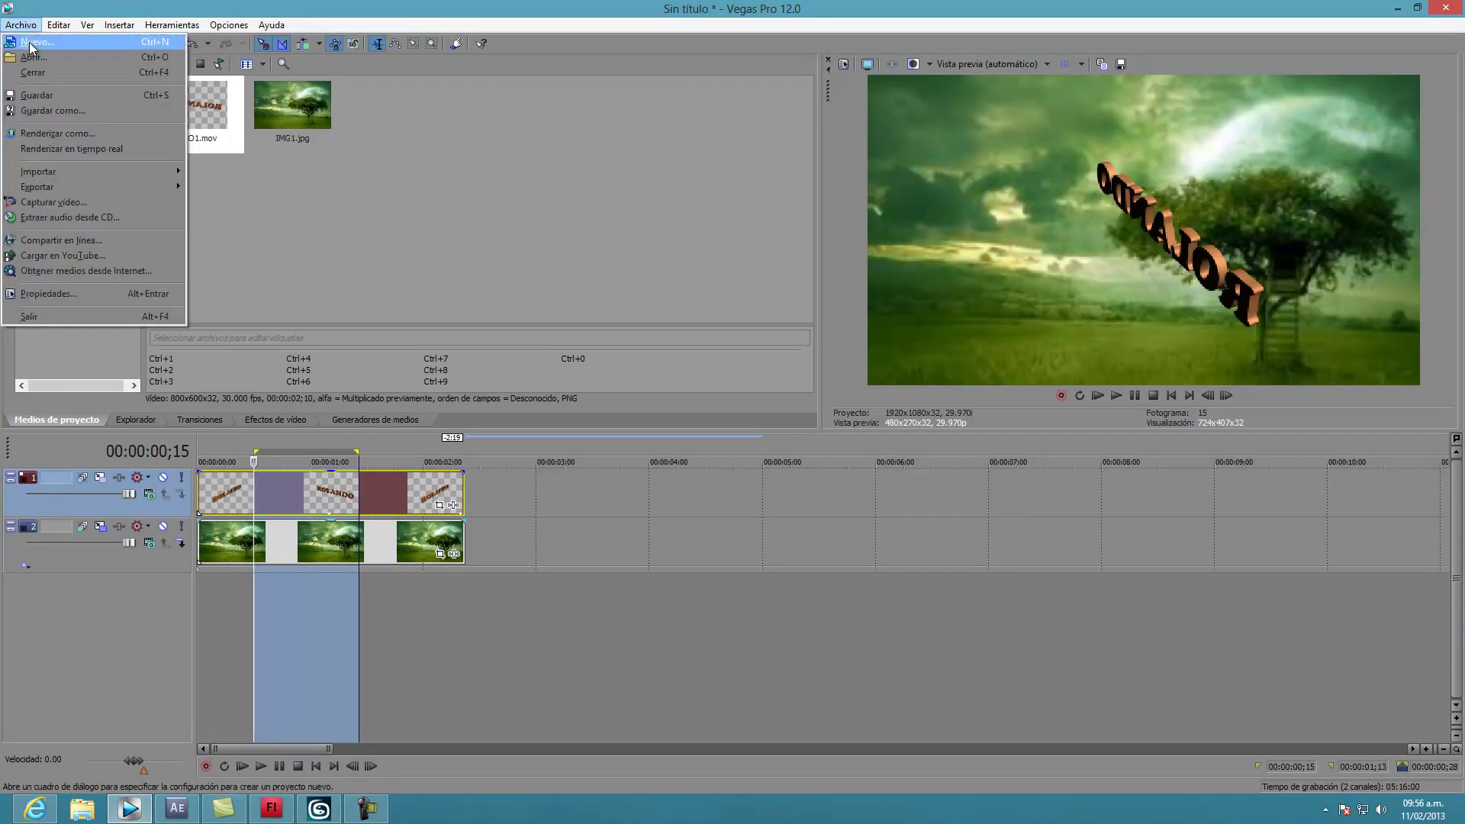
pyautogui.click(29, 43)
pyautogui.click(738, 329)
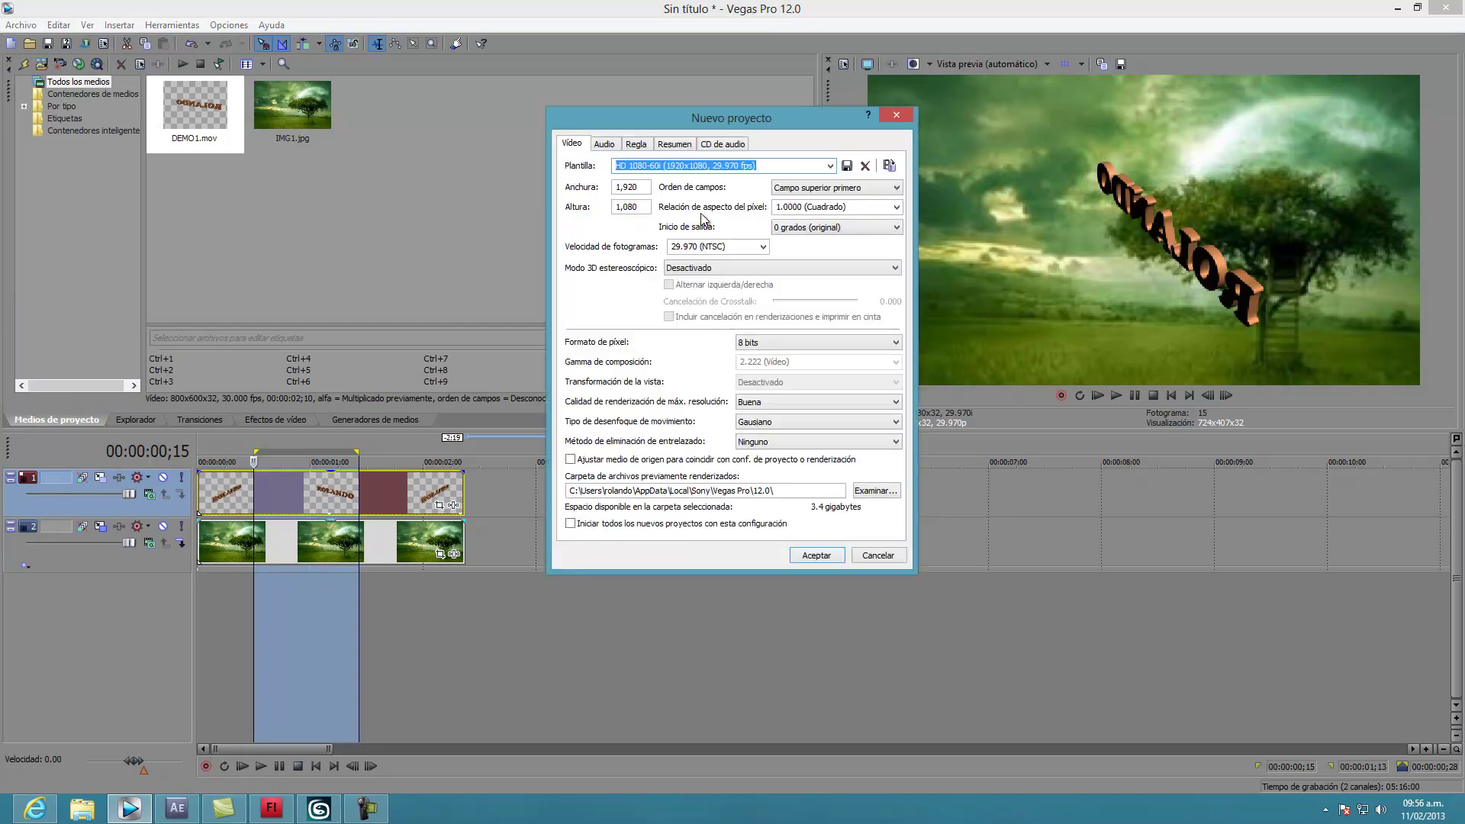
pyautogui.click(815, 555)
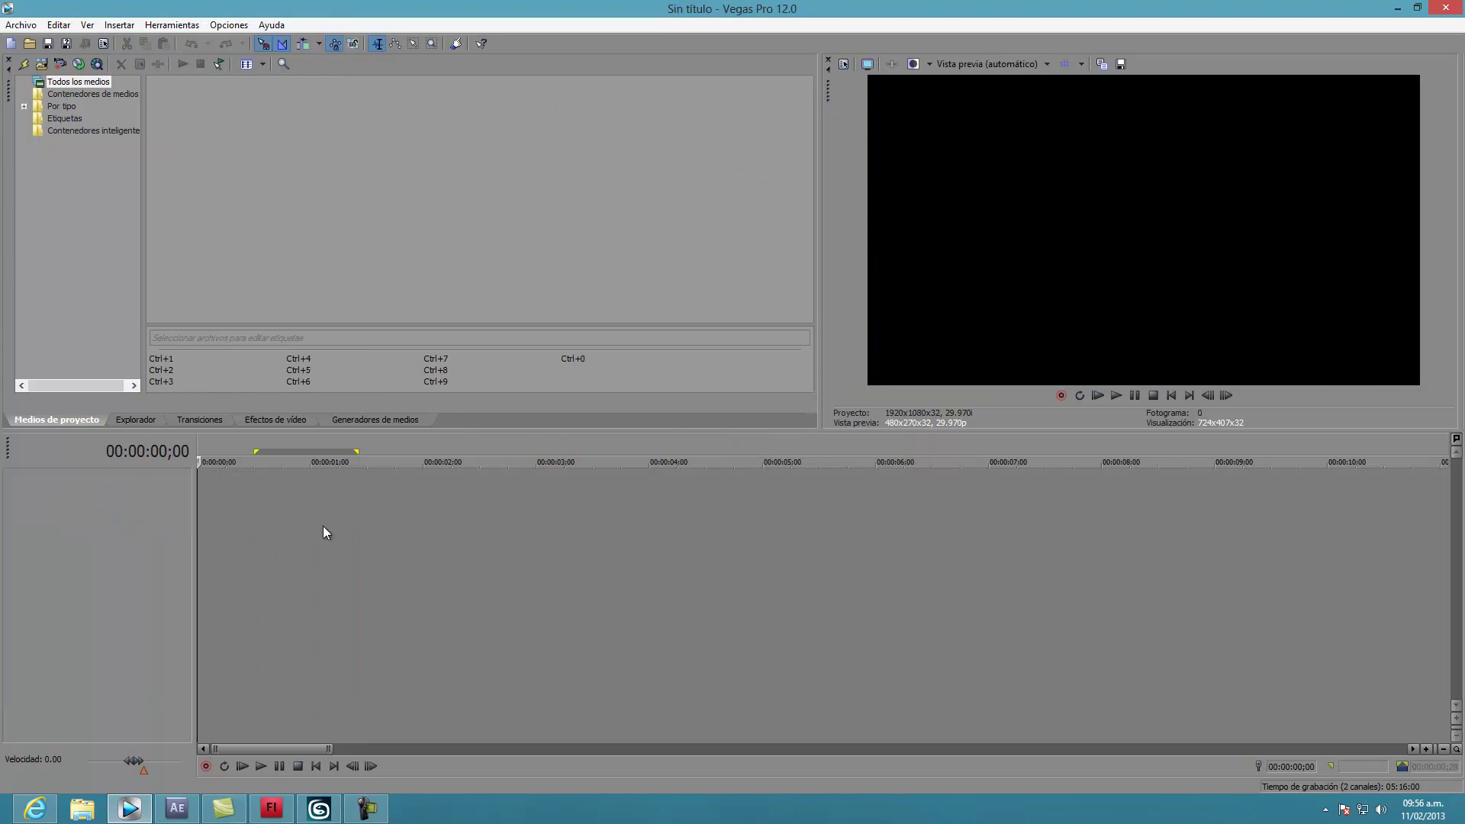
pyautogui.click(271, 808)
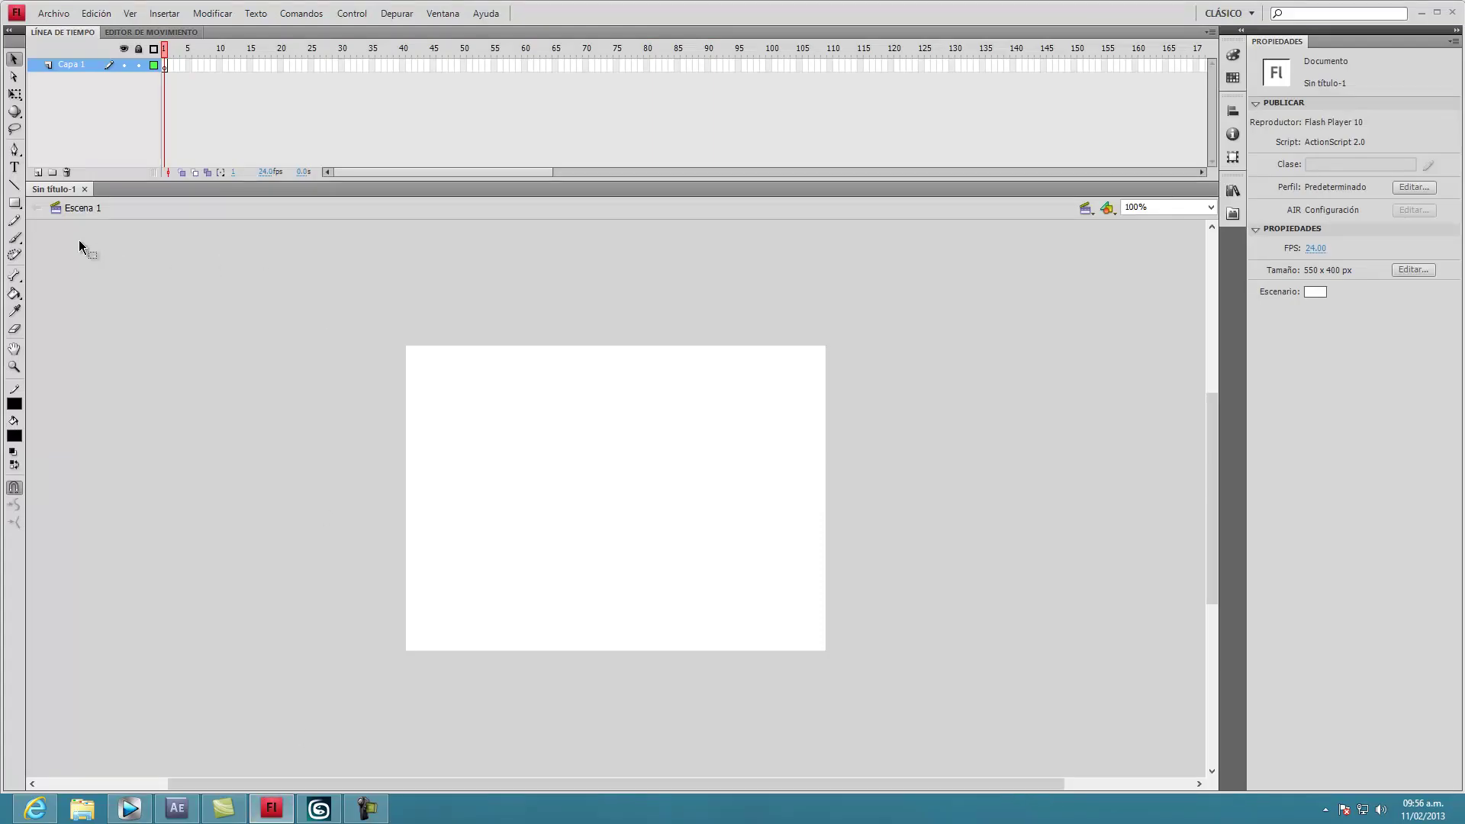
# Step: Draw a rectangle left of the stage, fill it yellow-green, and extend the layer to frame 35
pyautogui.click(14, 202)
pyautogui.moveTo(300, 520); pyautogui.dragTo(376, 577)
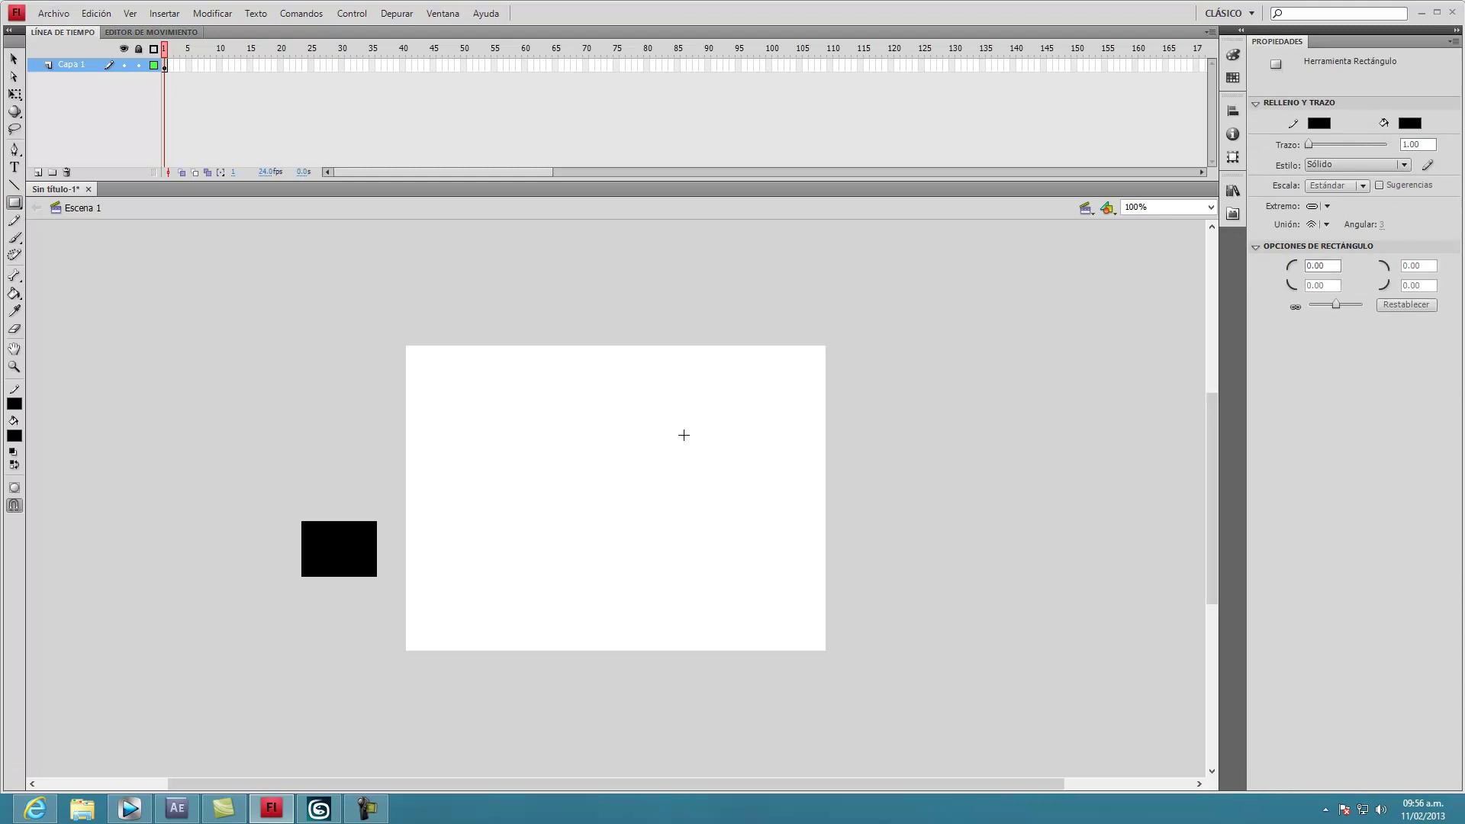
pyautogui.click(15, 293)
pyautogui.click(19, 436)
pyautogui.press('Escape')
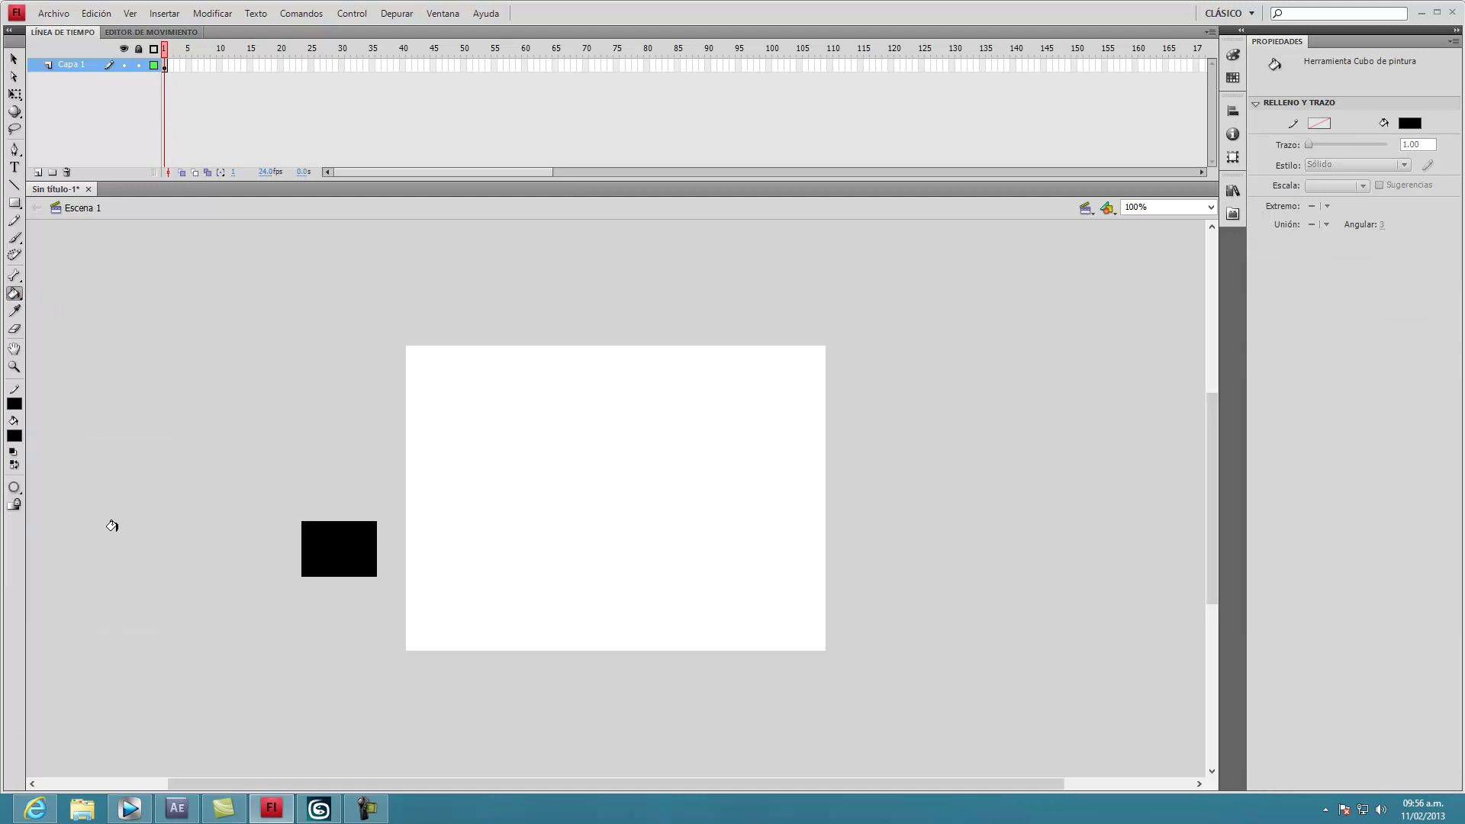
pyautogui.click(17, 438)
pyautogui.click(111, 535)
pyautogui.click(306, 540)
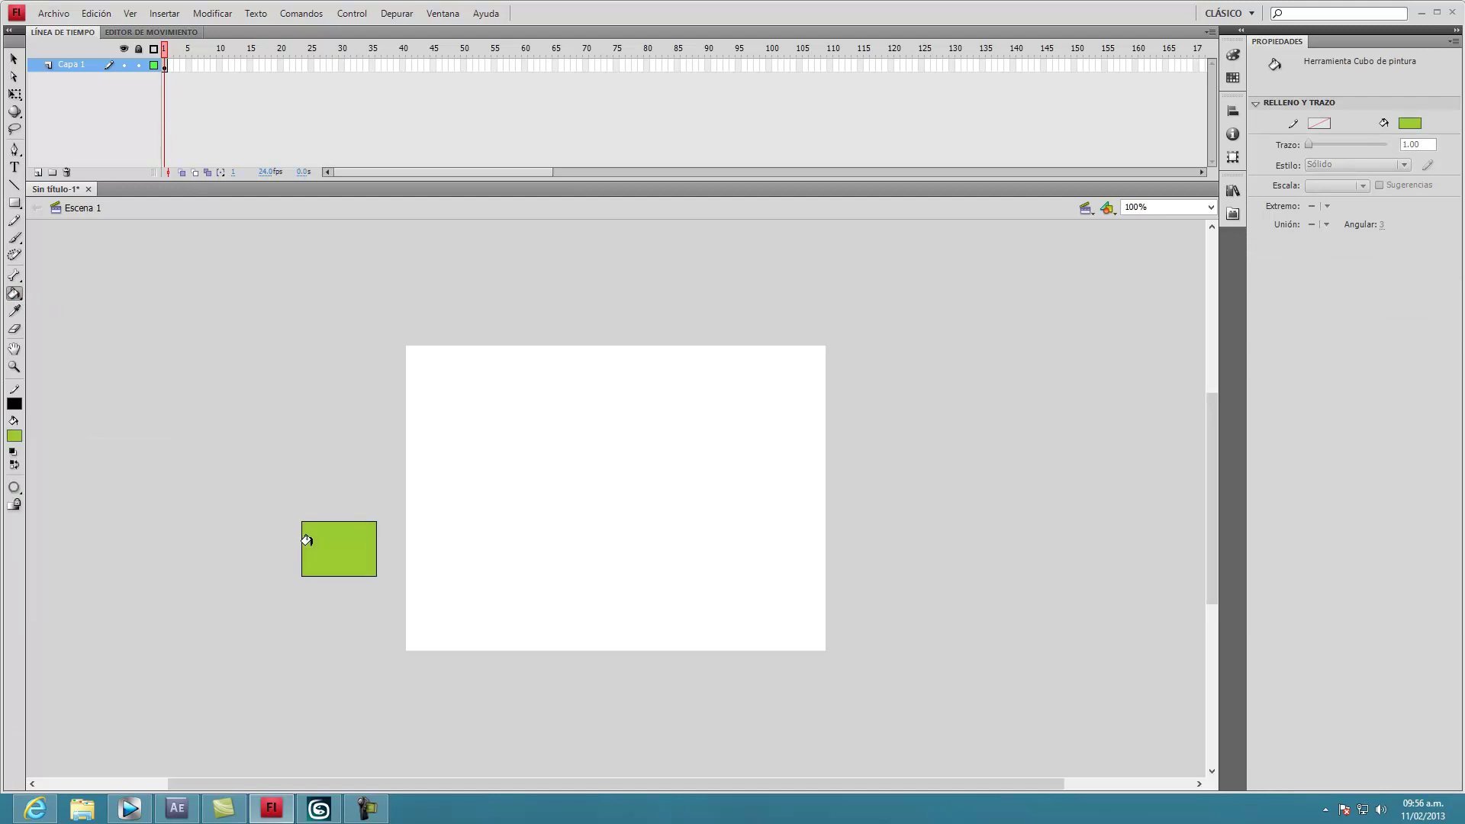
pyautogui.press('F5')
pyautogui.press('F5')
pyautogui.press('F5')
pyautogui.press('F5')
pyautogui.press('F5')
pyautogui.press('F5')
pyautogui.press('F5')
pyautogui.press('F5')
pyautogui.press('F5')
pyautogui.press('F5')
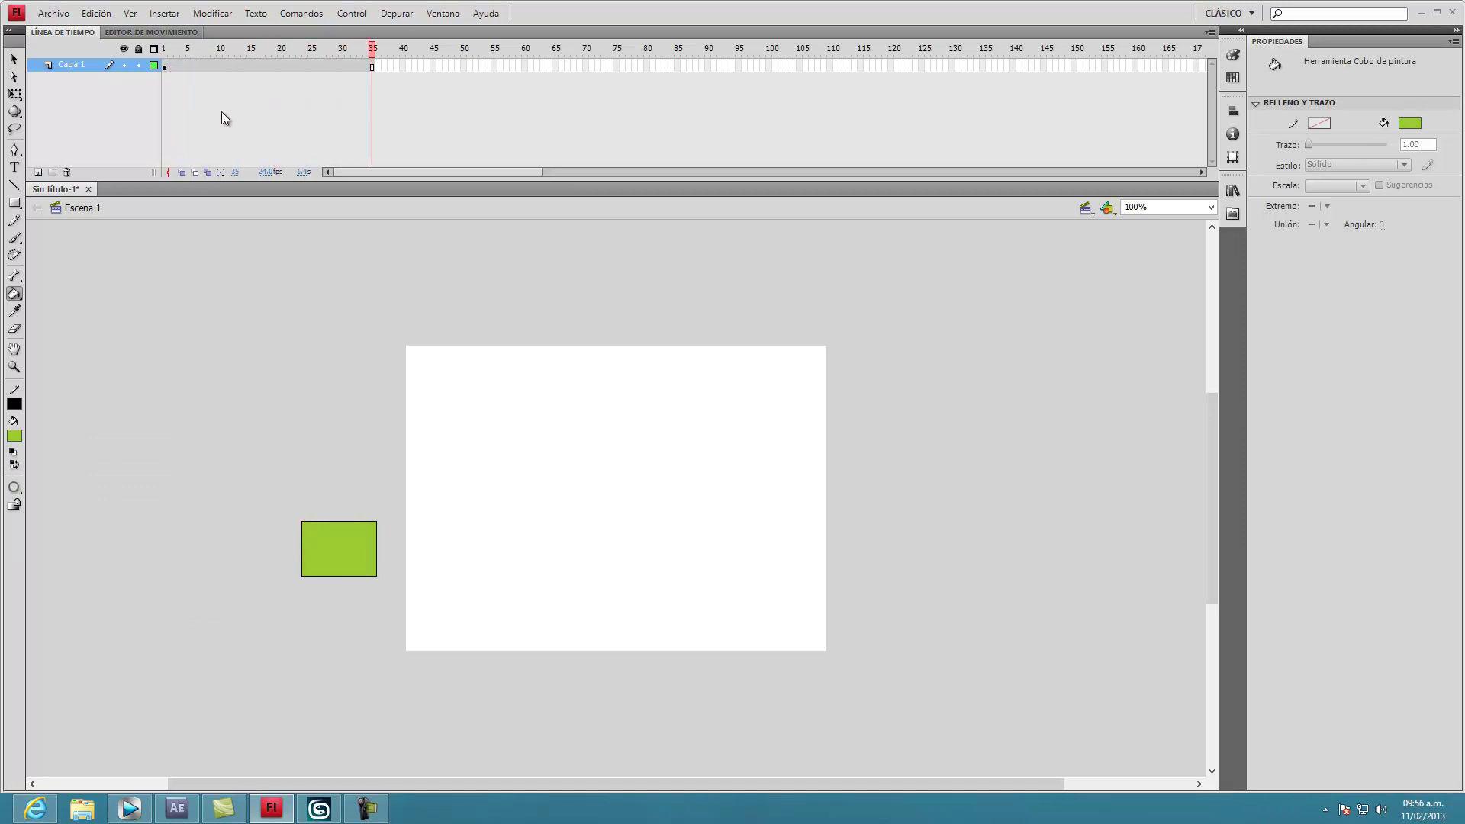
pyautogui.press('F5')
pyautogui.press('F5')
pyautogui.press('F5')
pyautogui.press('F5')
pyautogui.press('F5')
pyautogui.press('F5')
pyautogui.press('F5')
pyautogui.press('F5')
pyautogui.press('F5')
# Step: Create a classic tween and move the green rectangle onto the stage
pyautogui.rightClick(368, 65)
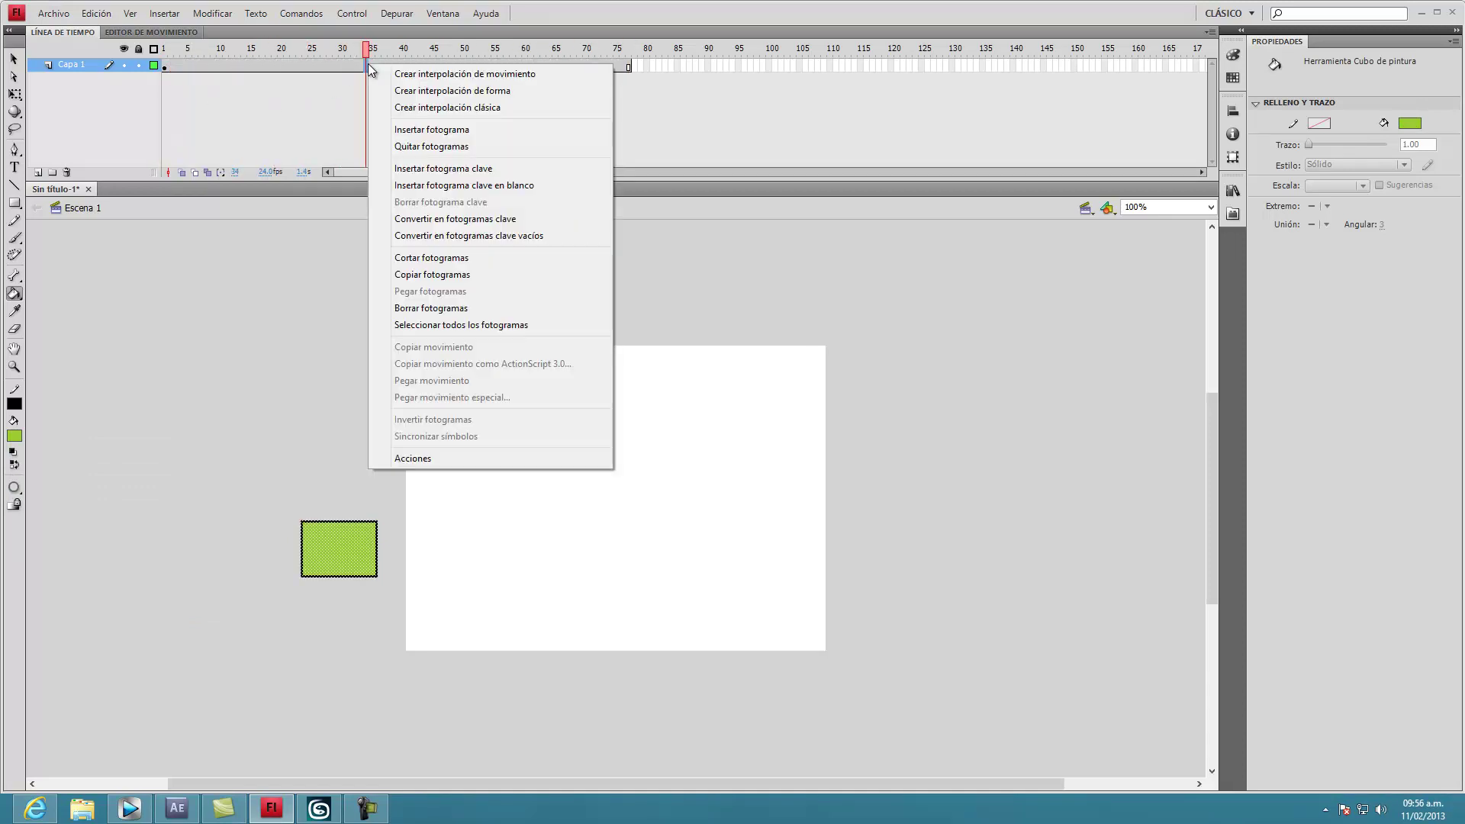
pyautogui.click(455, 108)
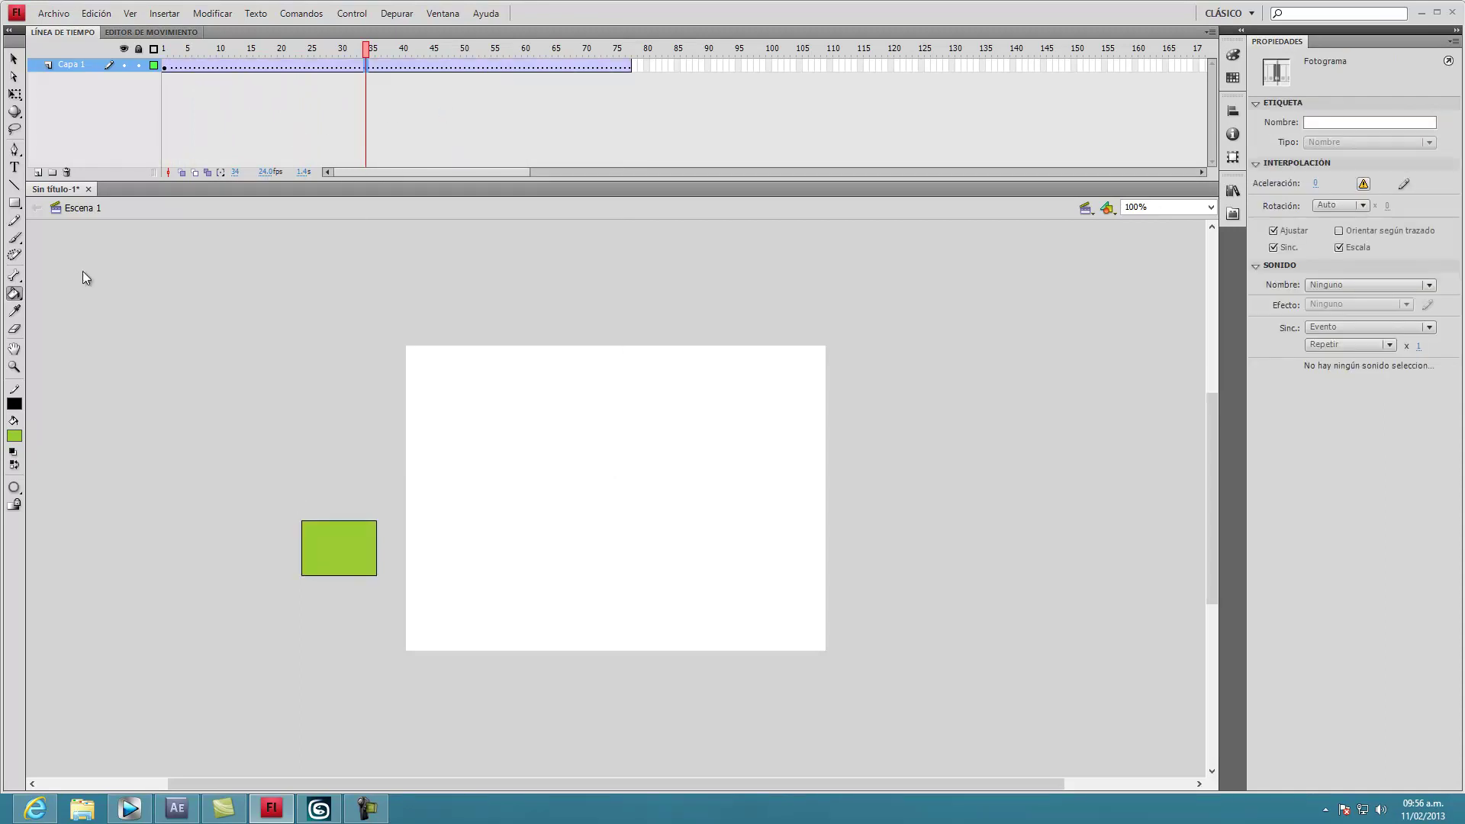
pyautogui.click(14, 58)
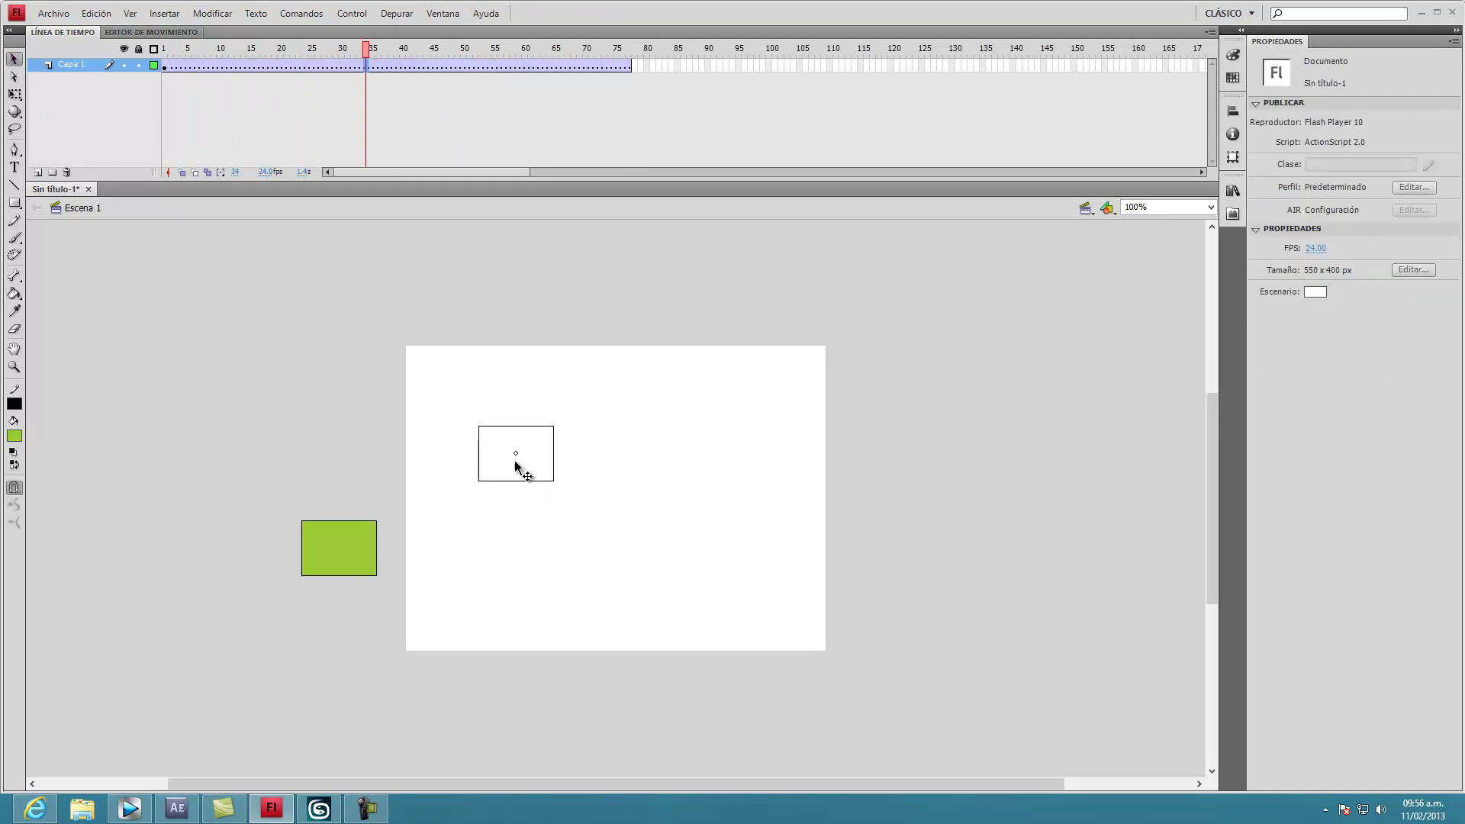
pyautogui.moveTo(341, 563); pyautogui.dragTo(523, 465)
# Step: Move the rectangle to lower centre at frame 53 and upper right at frame 77
pyautogui.moveTo(378, 62); pyautogui.dragTo(481, 65)
pyautogui.moveTo(564, 565); pyautogui.dragTo(594, 606)
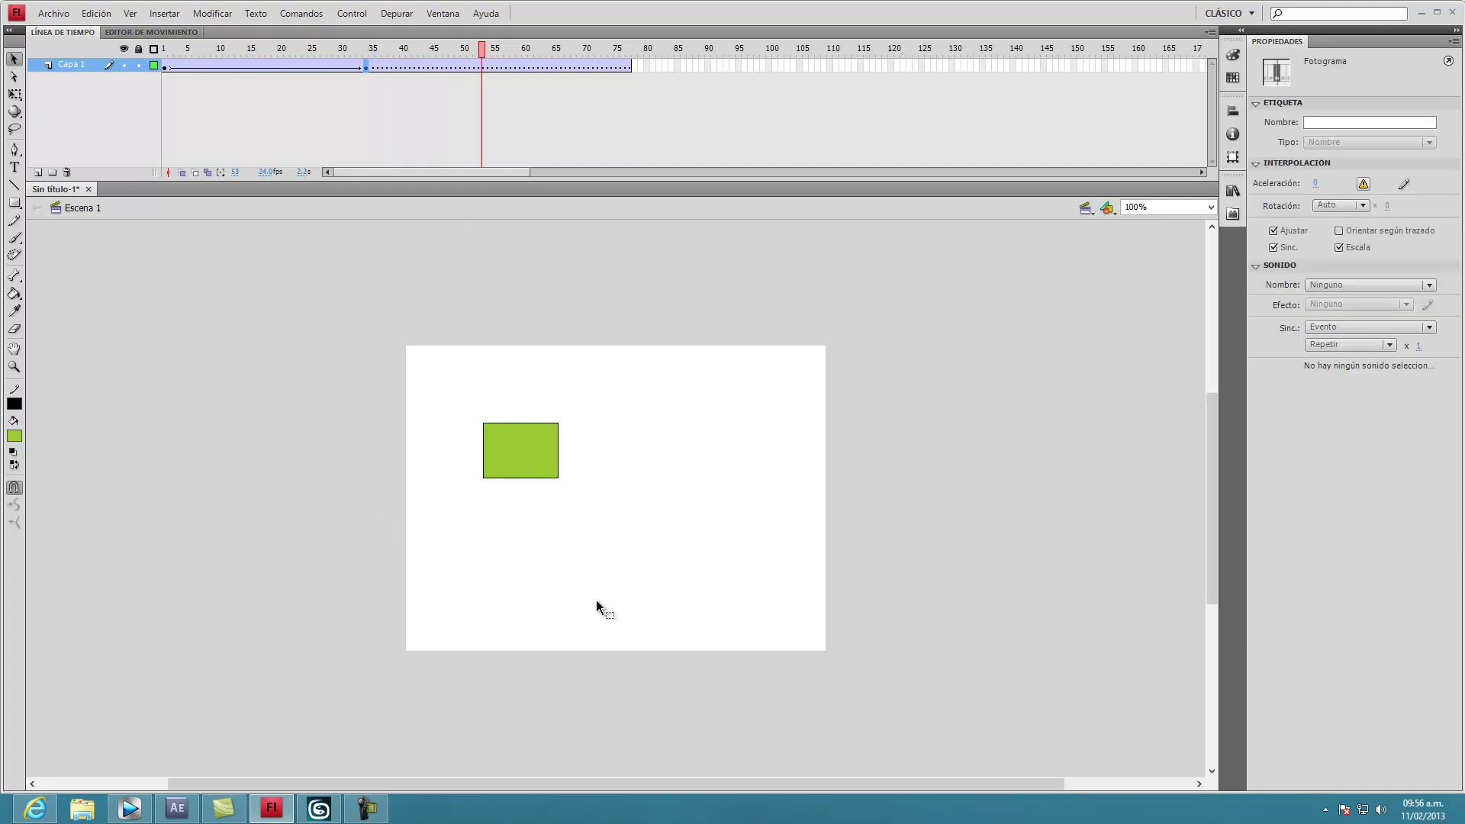
pyautogui.click(604, 65)
pyautogui.moveTo(620, 76); pyautogui.dragTo(628, 81)
pyautogui.moveTo(594, 605); pyautogui.dragTo(773, 409)
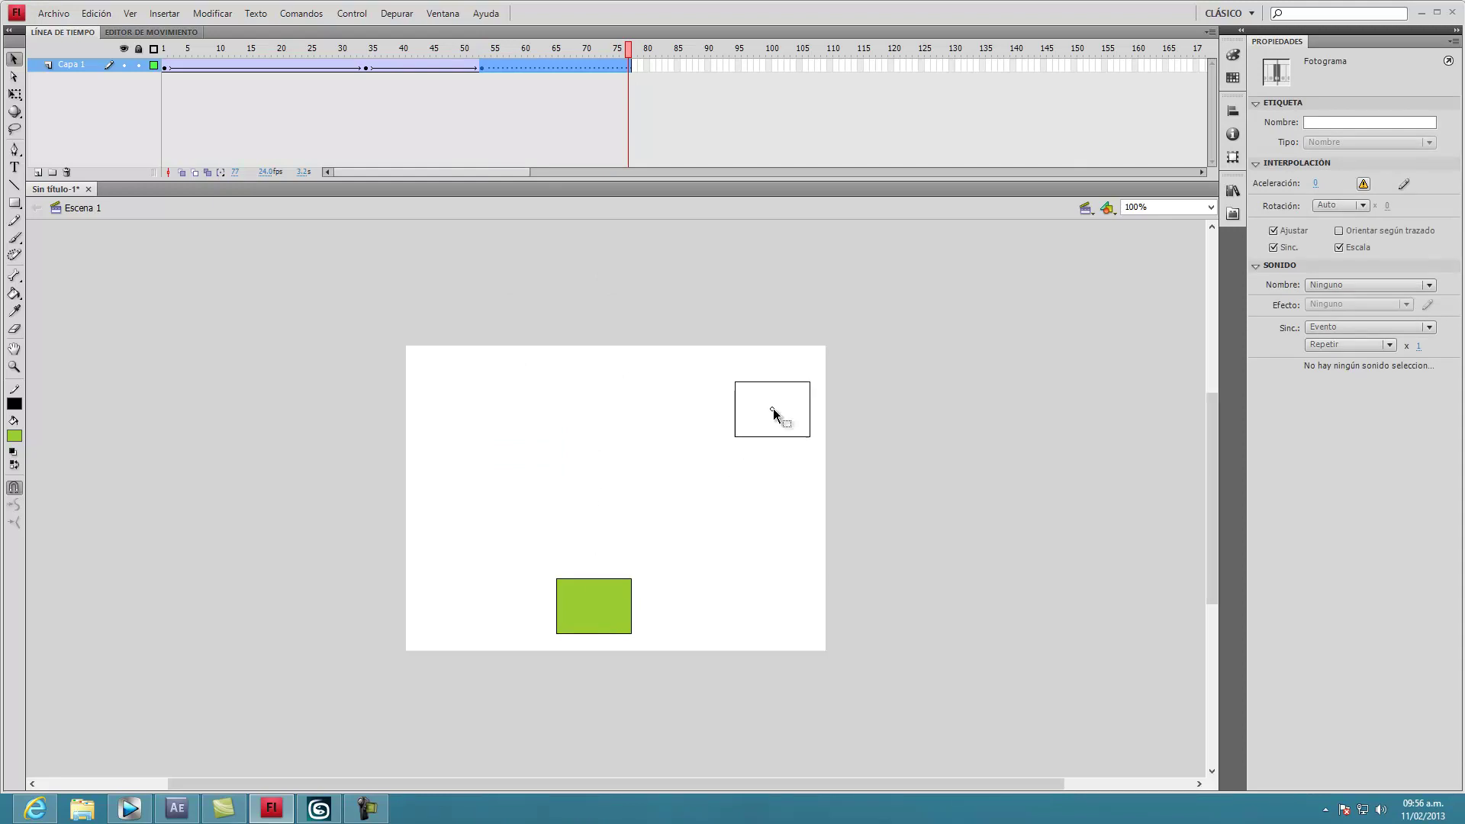
# Step: Scrub the timeline back and forth to preview the tweened motion
pyautogui.moveTo(633, 55); pyautogui.dragTo(244, 55)
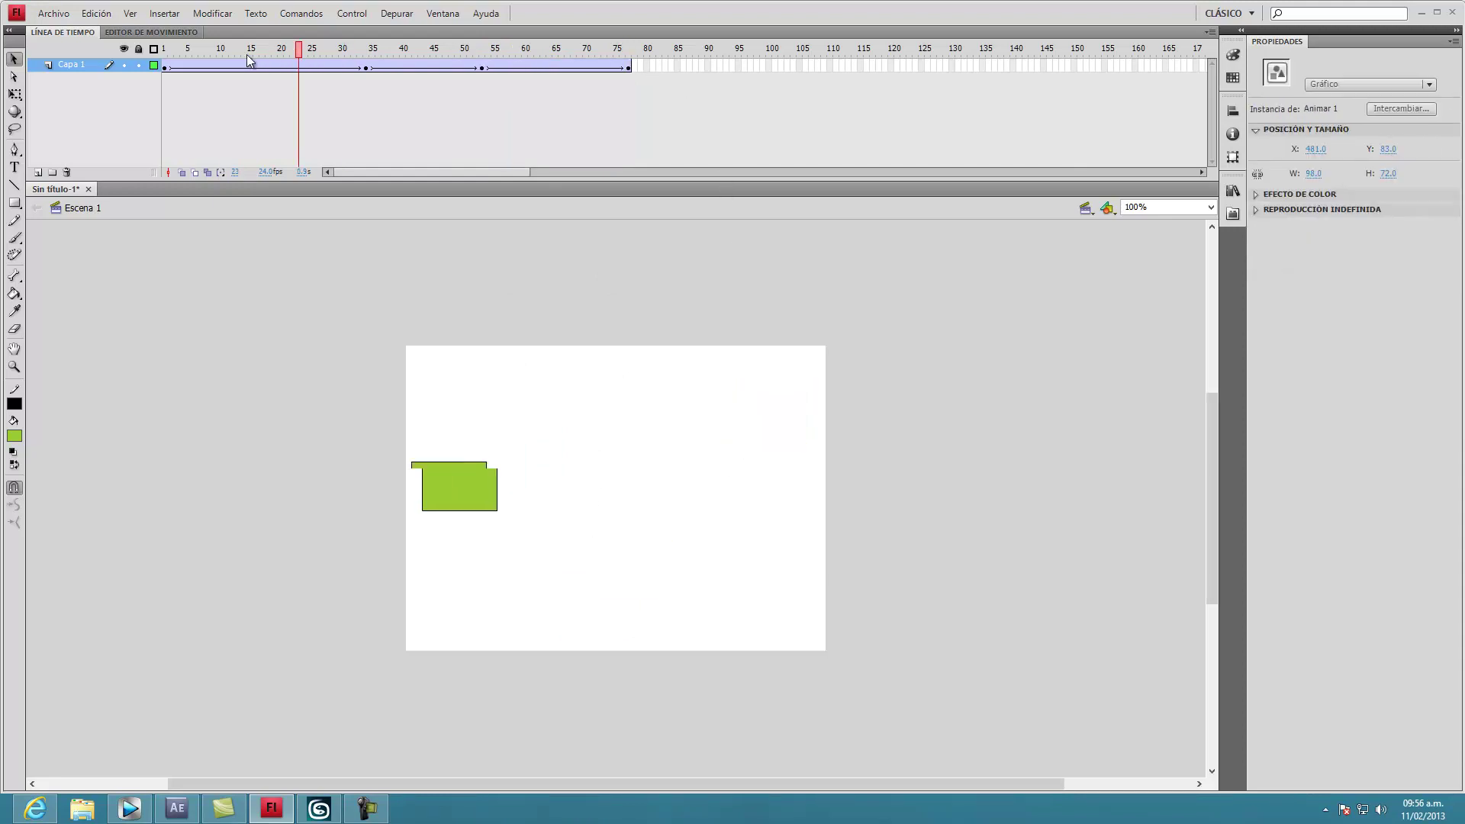
pyautogui.moveTo(441, 56); pyautogui.dragTo(703, 90)
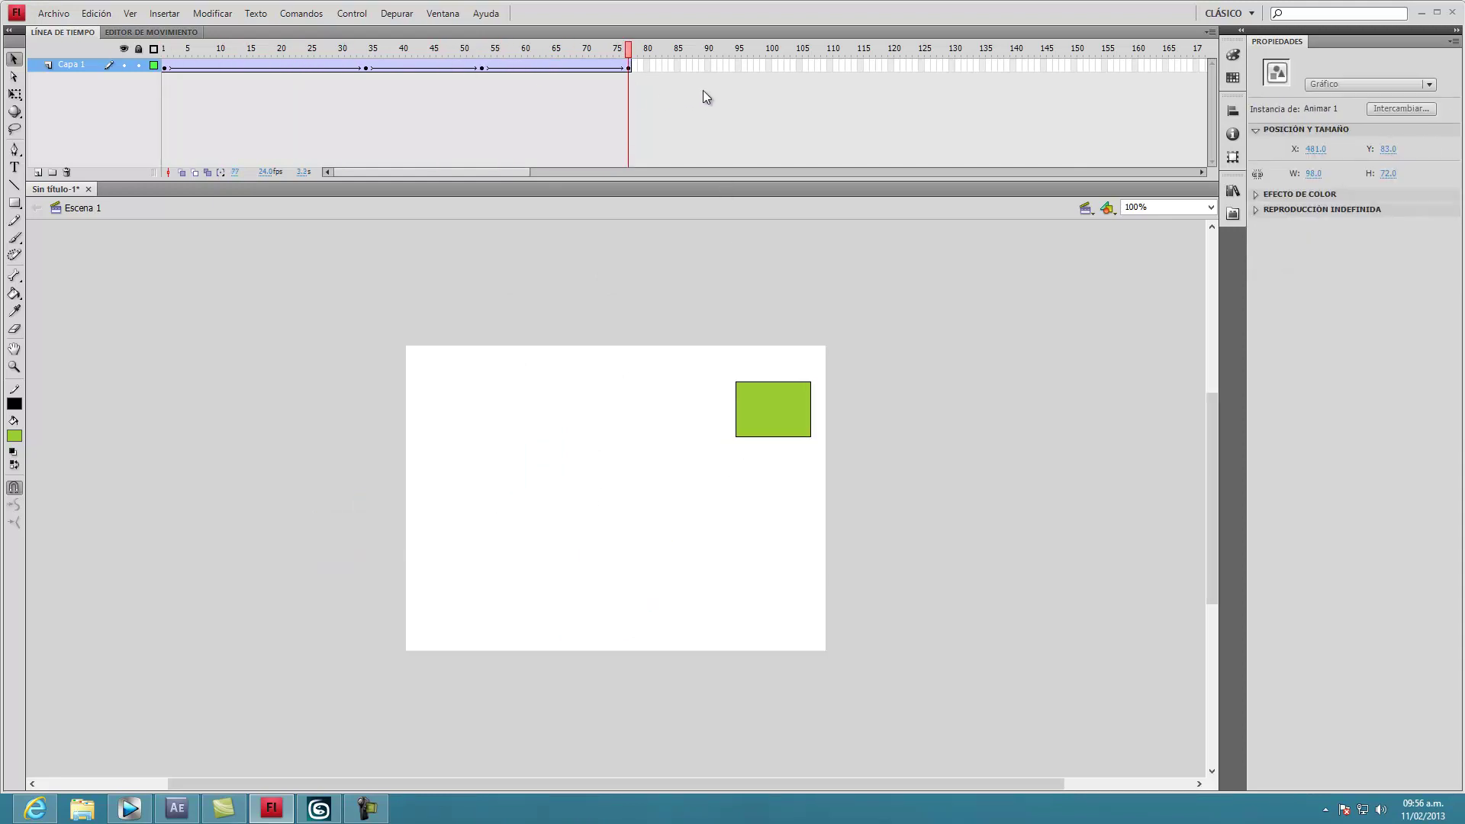
pyautogui.click(656, 113)
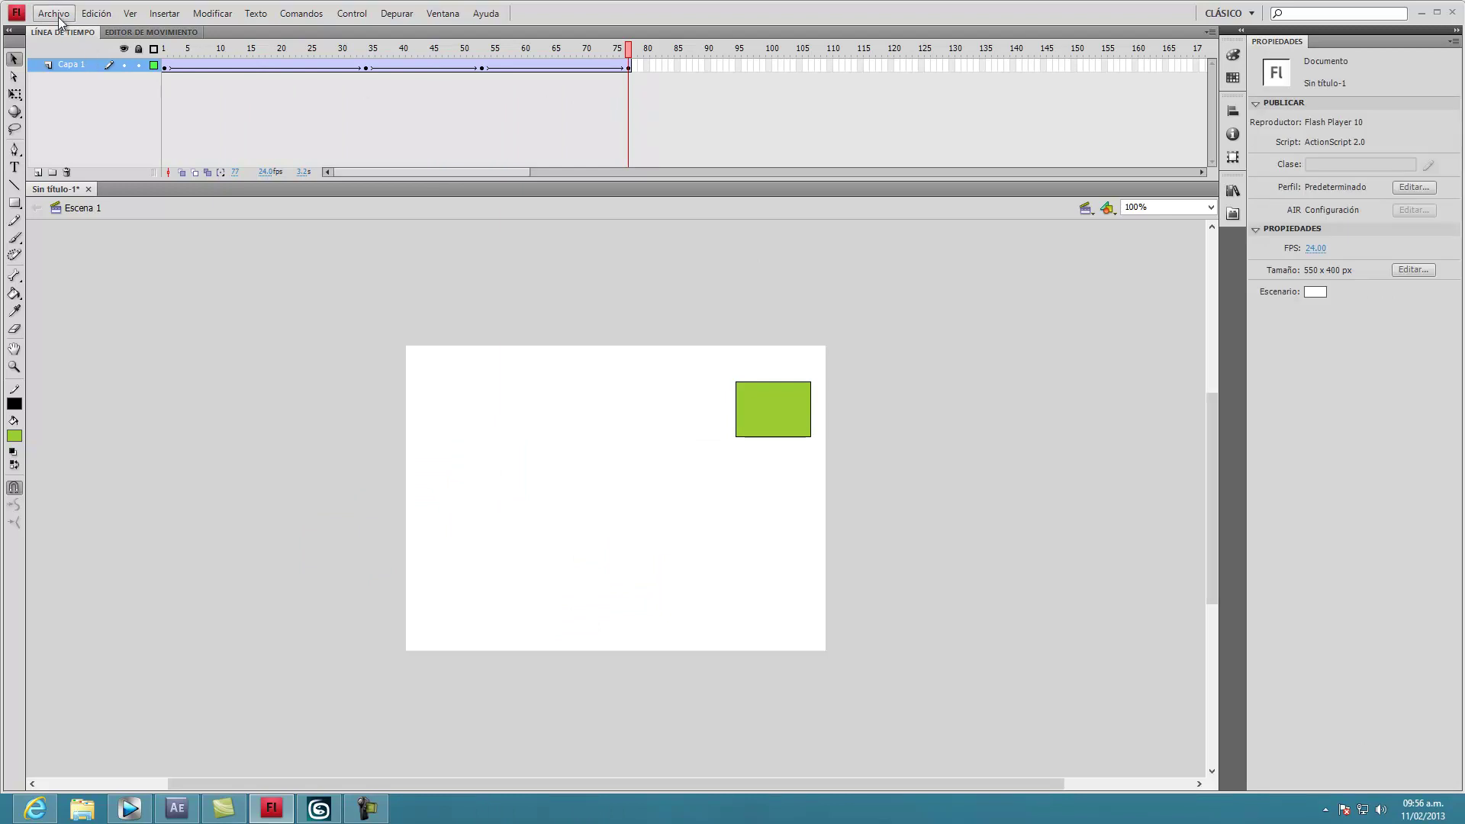
# Step: Save the Flash document as video1 in the Vídeos library, then test-play the rectangle animation
pyautogui.click(55, 13)
pyautogui.click(113, 171)
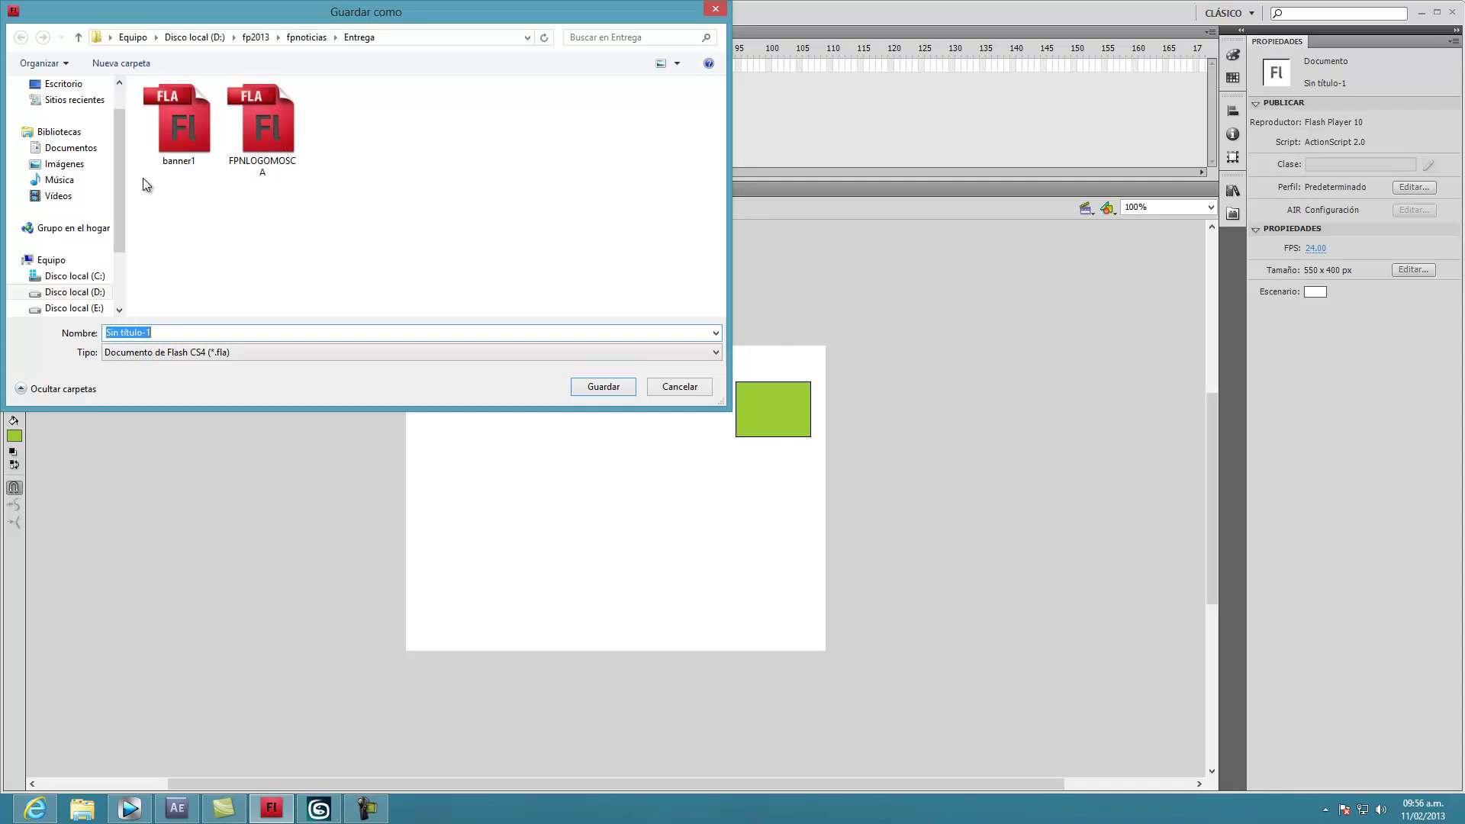
pyautogui.click(55, 197)
pyautogui.click(166, 332)
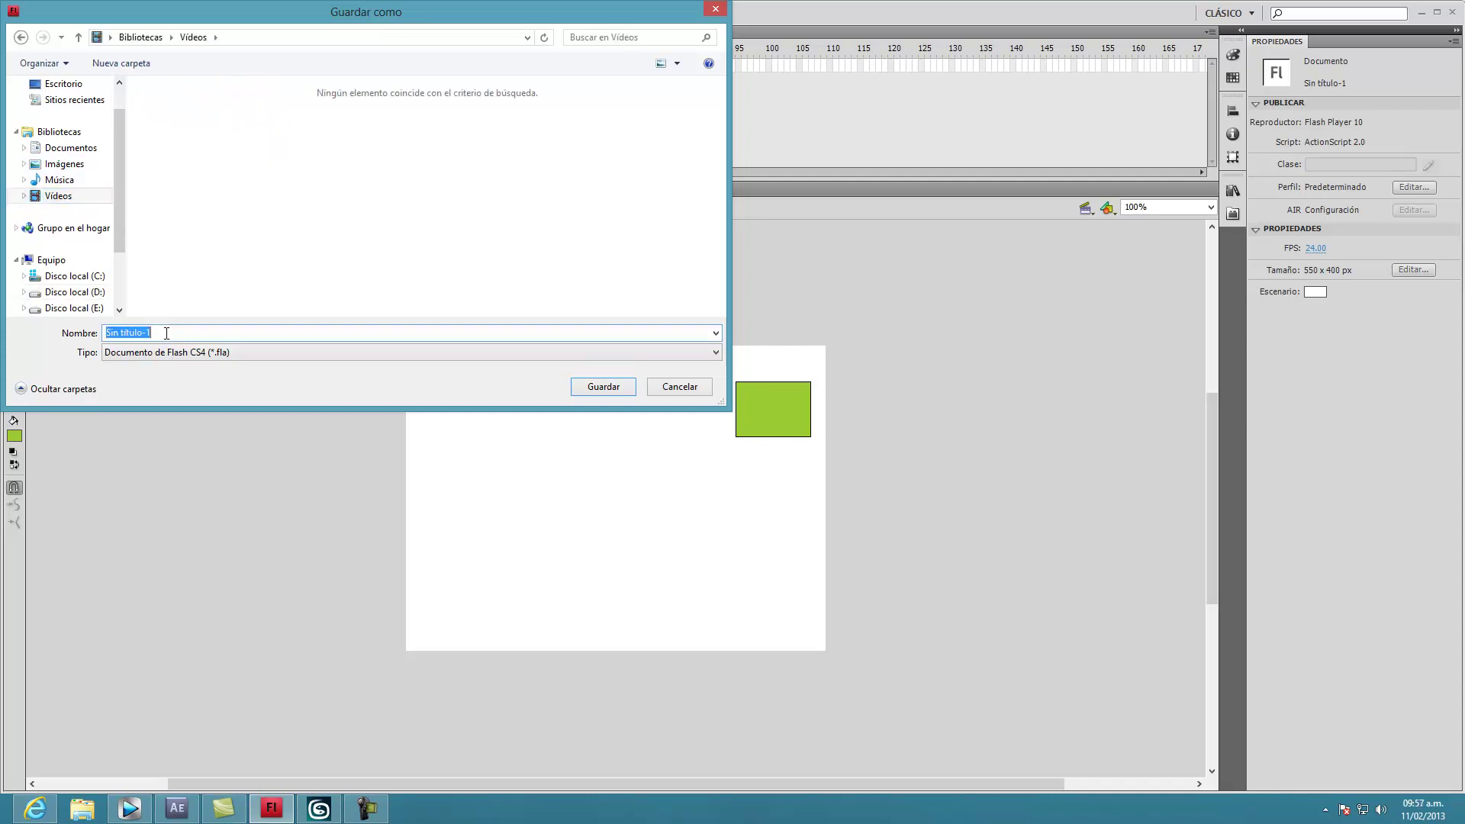
pyautogui.write('video1')
pyautogui.click(602, 389)
pyautogui.hotkey('ctrl', 'Return')
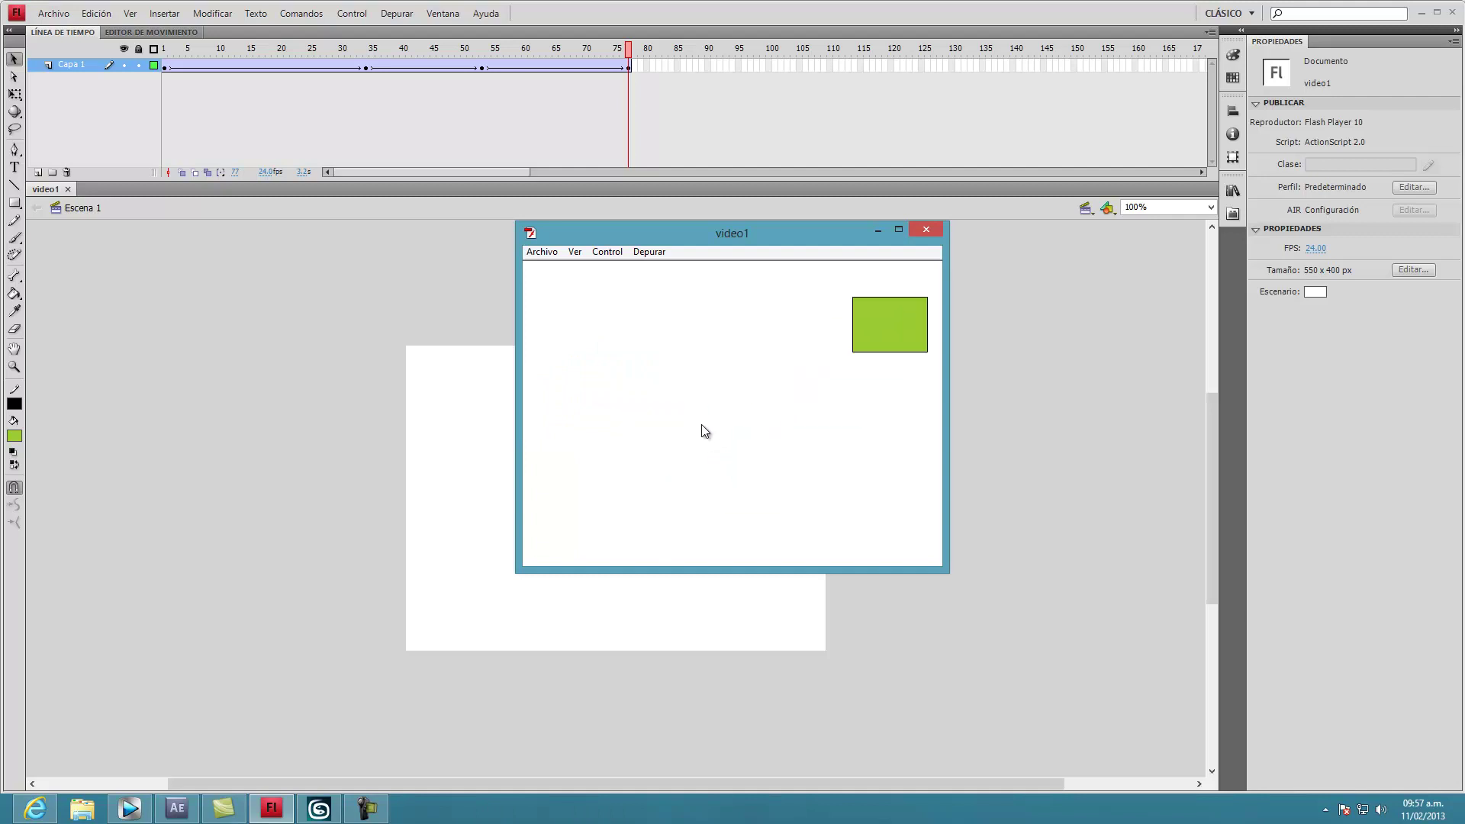
pyautogui.click(925, 229)
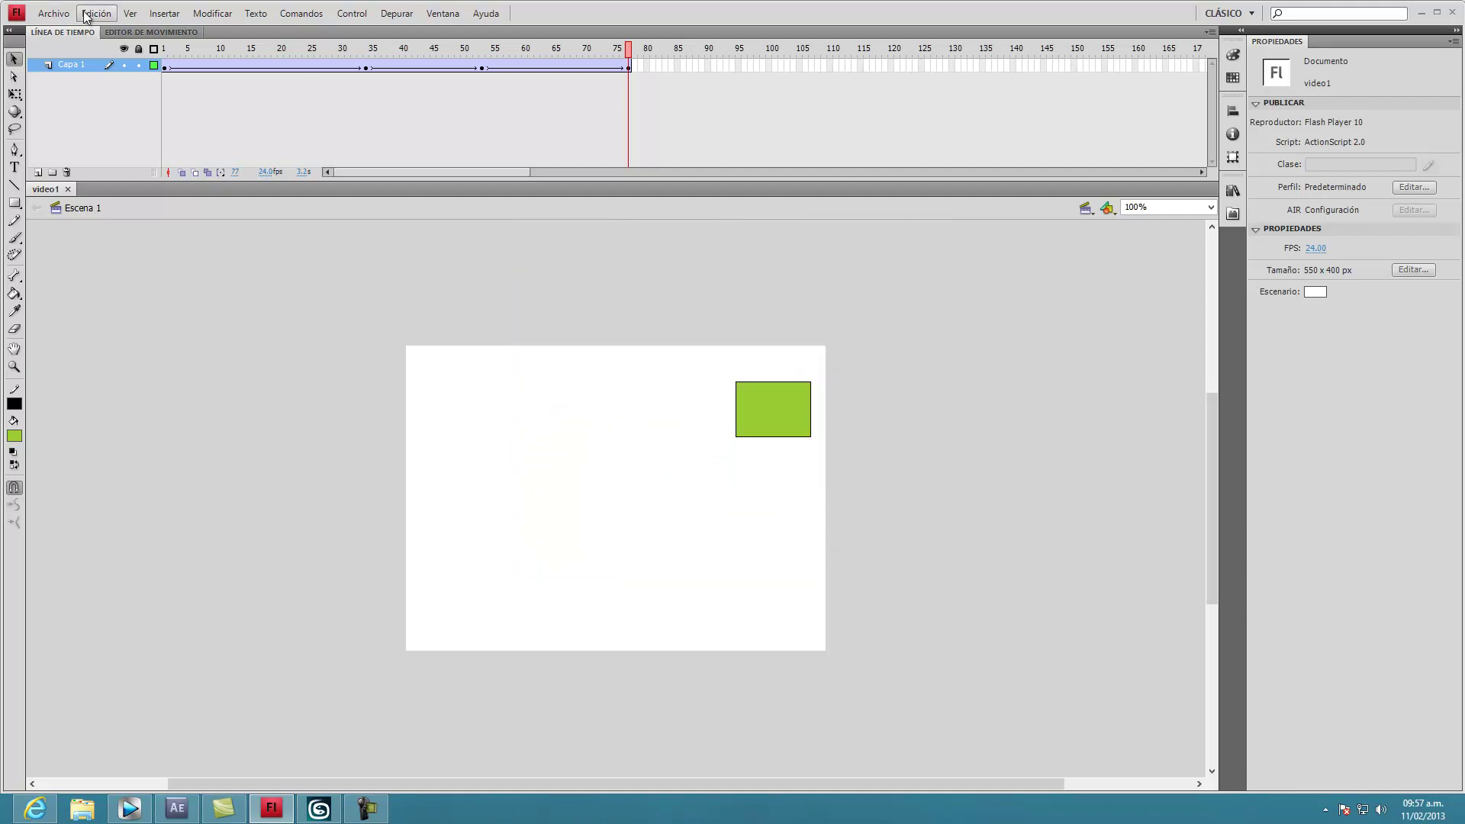
# Step: Export the movie to the Vídeos library as QuickTime file video1
pyautogui.click(53, 13)
pyautogui.moveTo(75, 277)
pyautogui.click(349, 295)
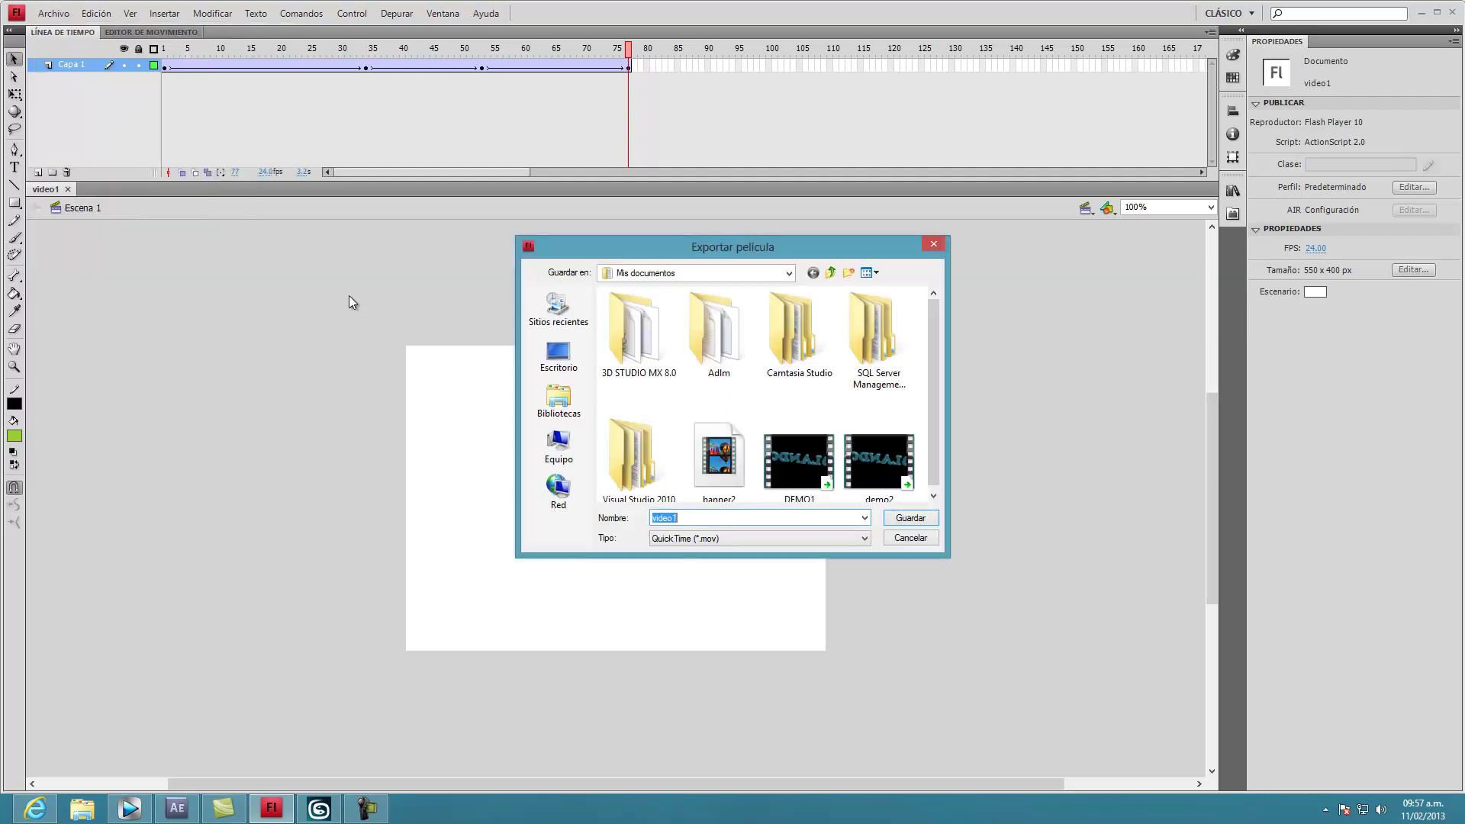
pyautogui.click(558, 401)
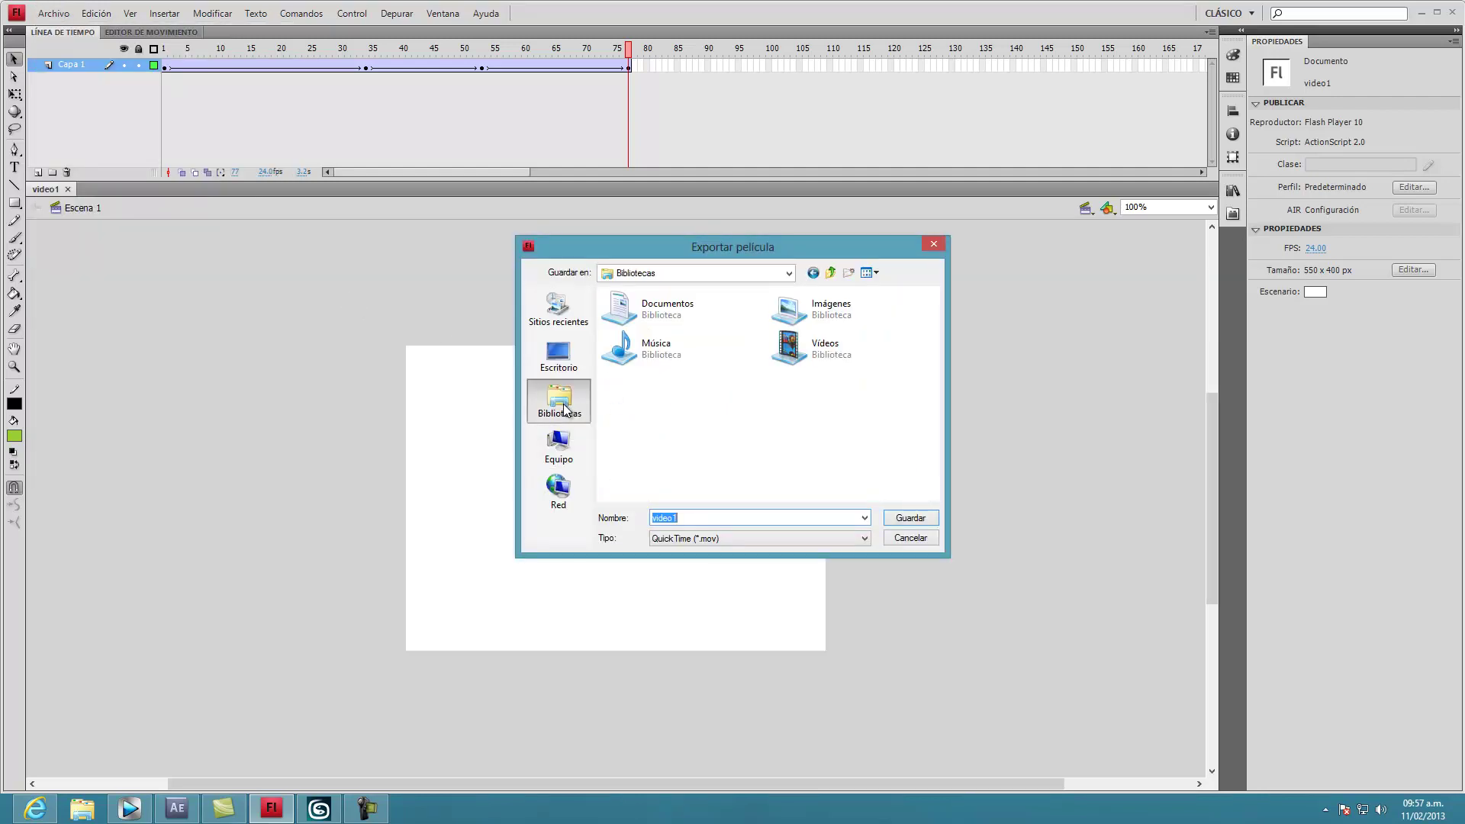
pyautogui.doubleClick(818, 358)
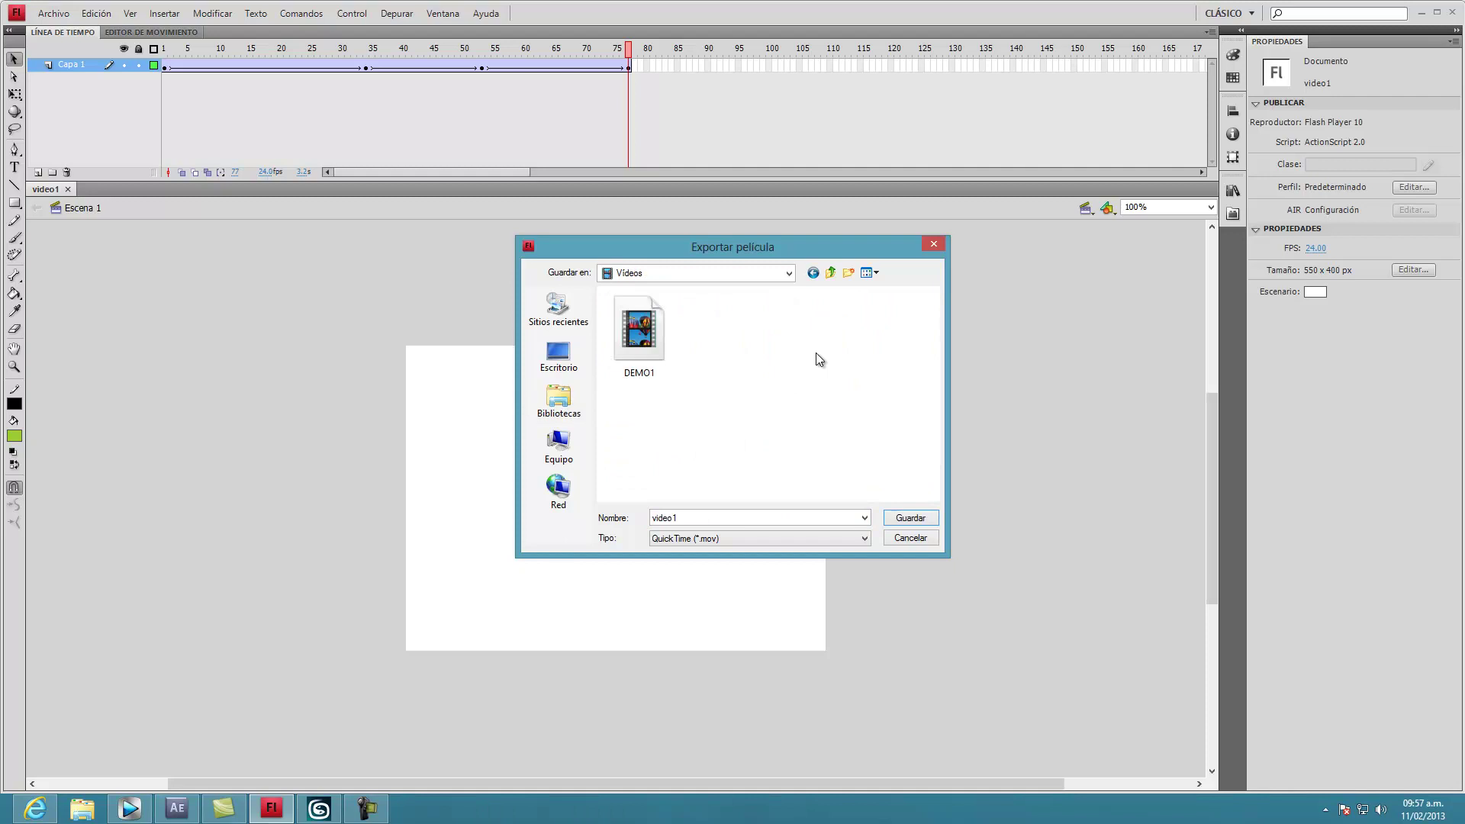
pyautogui.click(692, 517)
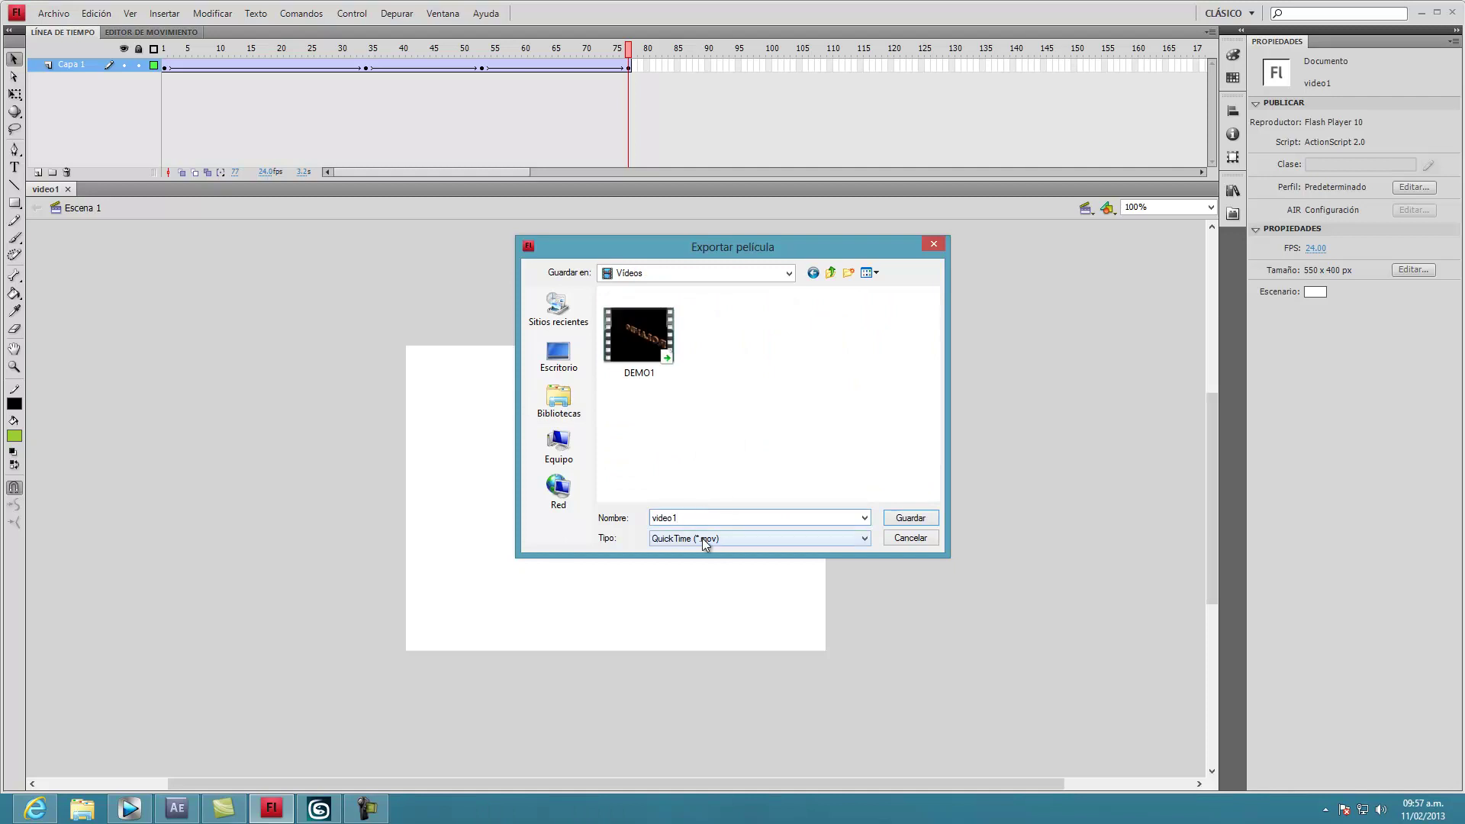
pyautogui.click(702, 538)
pyautogui.click(702, 571)
pyautogui.click(900, 518)
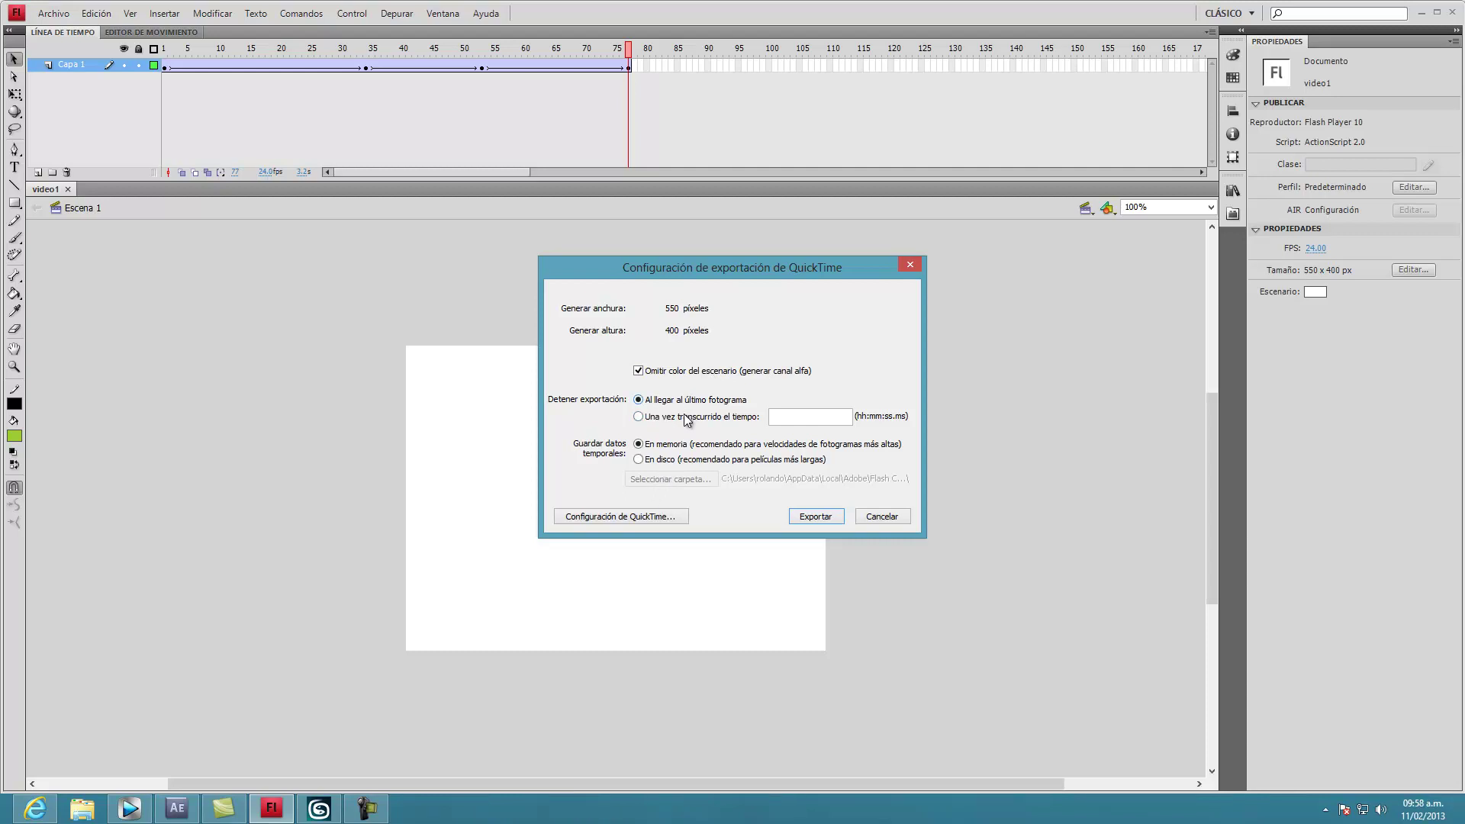
# Step: Review the QuickTime movie settings with PNG compression, then close the export settings
pyautogui.click(655, 518)
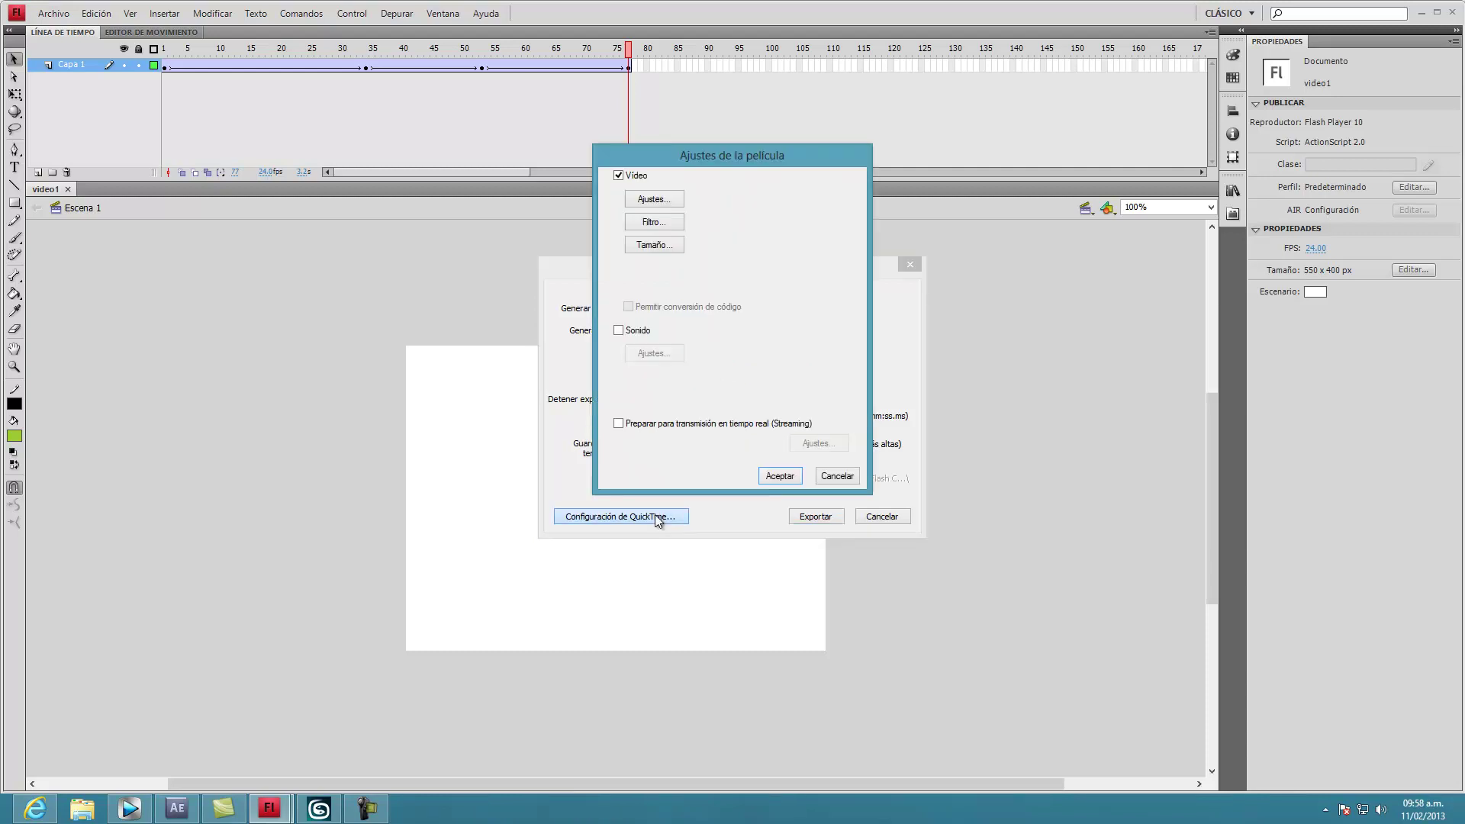
pyautogui.click(669, 205)
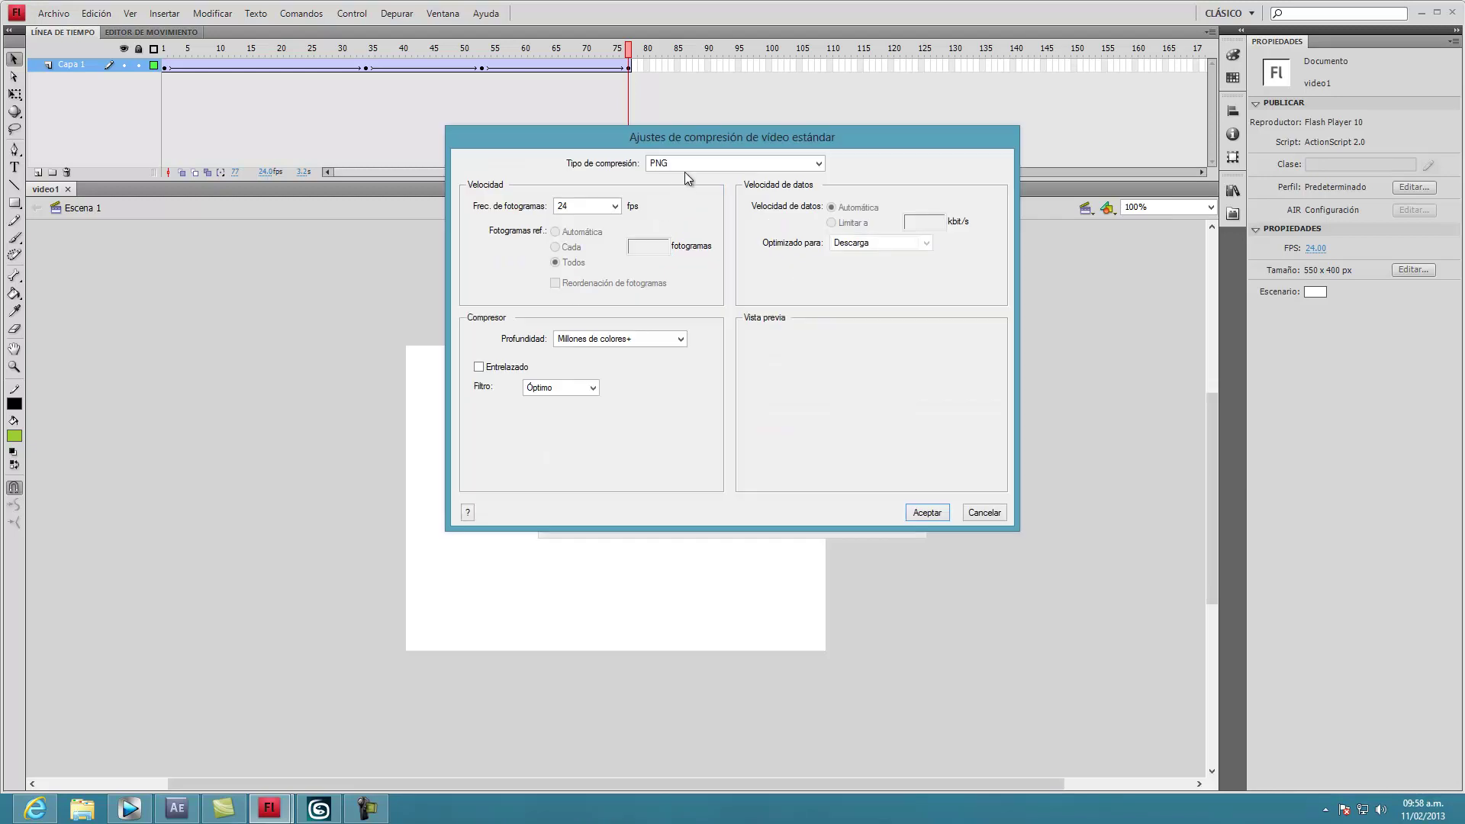
pyautogui.click(923, 511)
pyautogui.click(797, 478)
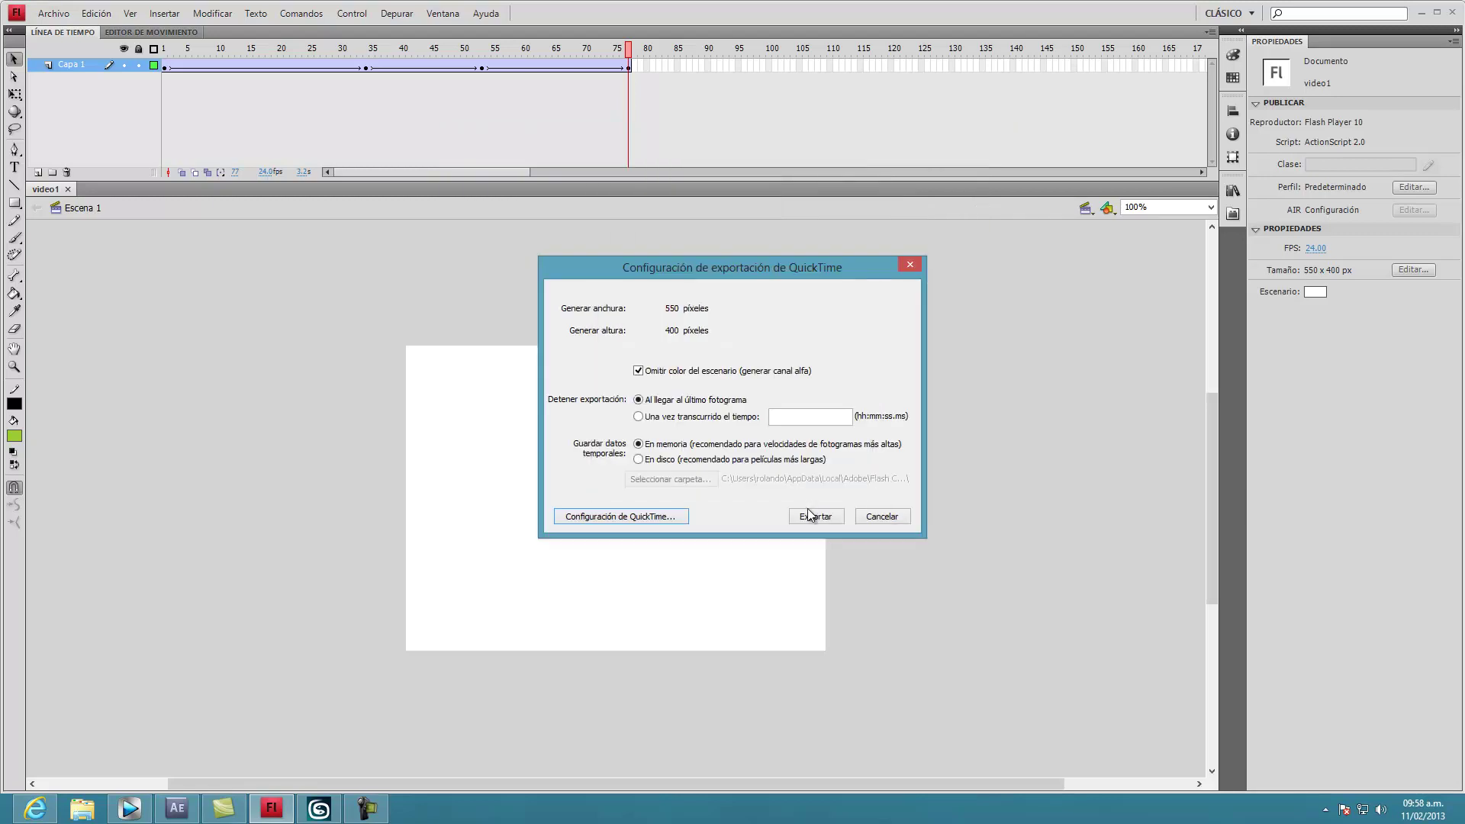
pyautogui.click(872, 517)
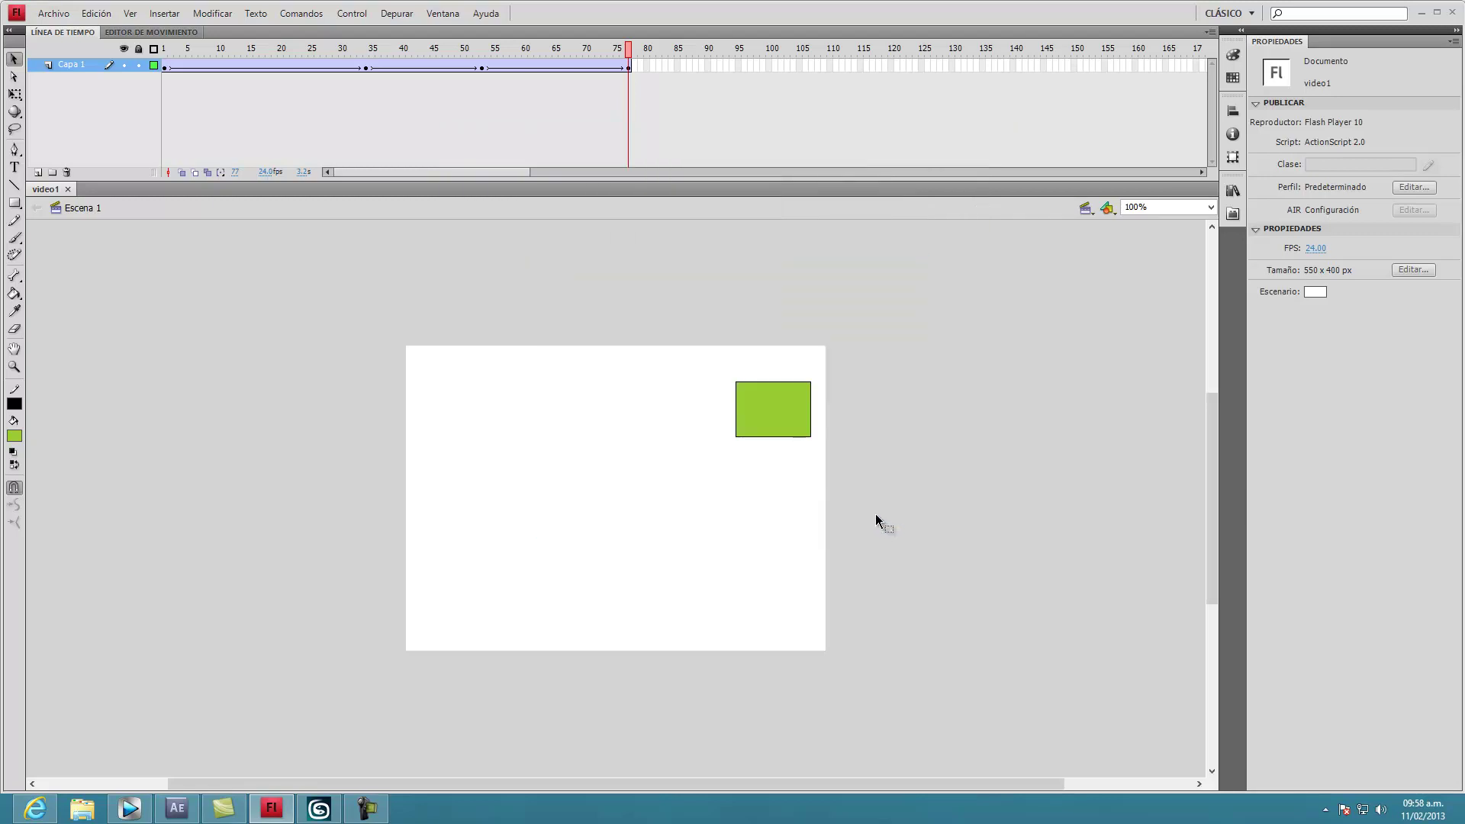
# Step: Make the stage background black, checking the publish settings without changes
pyautogui.click(1317, 291)
pyautogui.click(1238, 325)
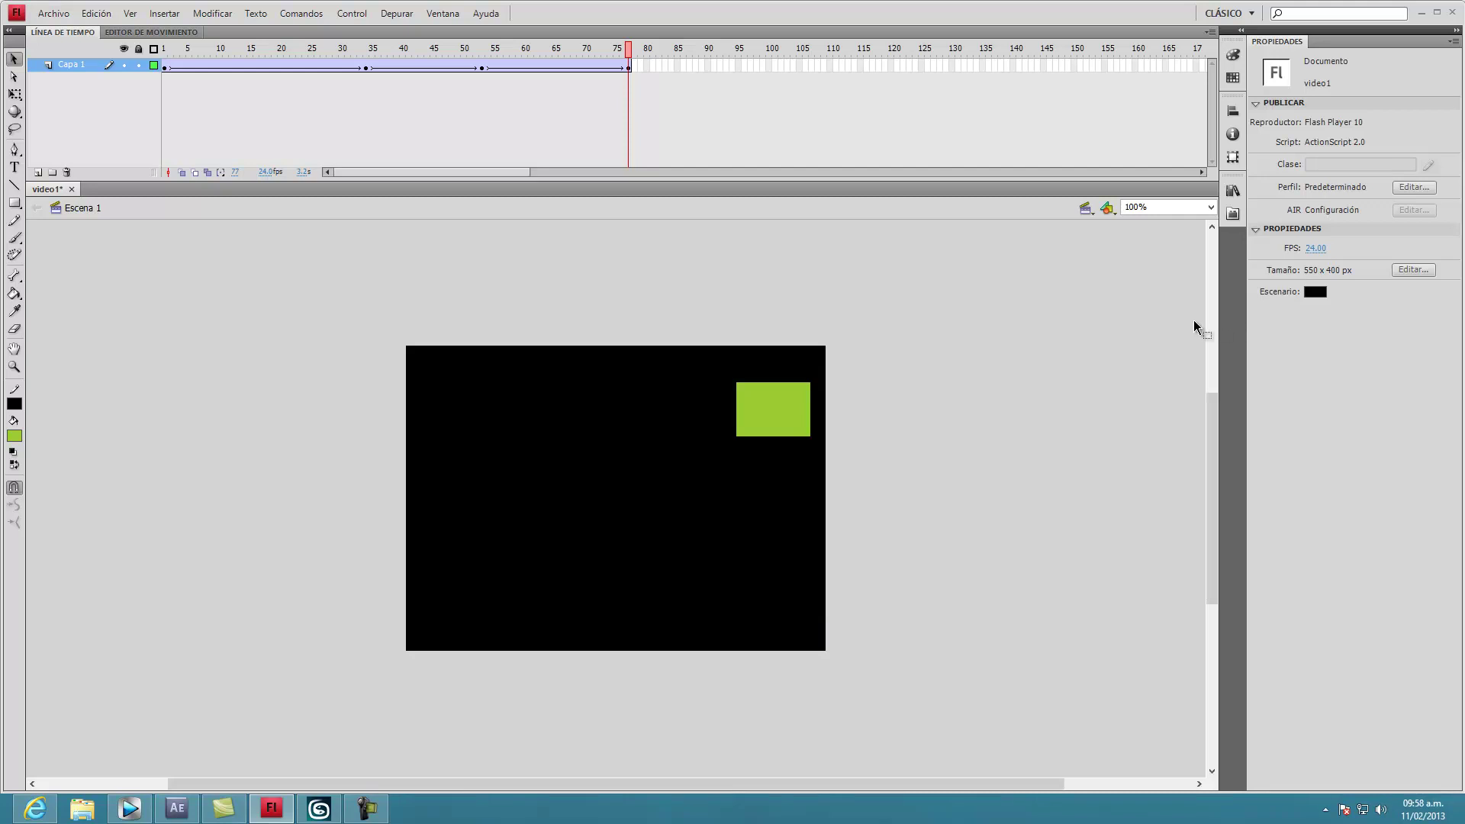
pyautogui.click(53, 13)
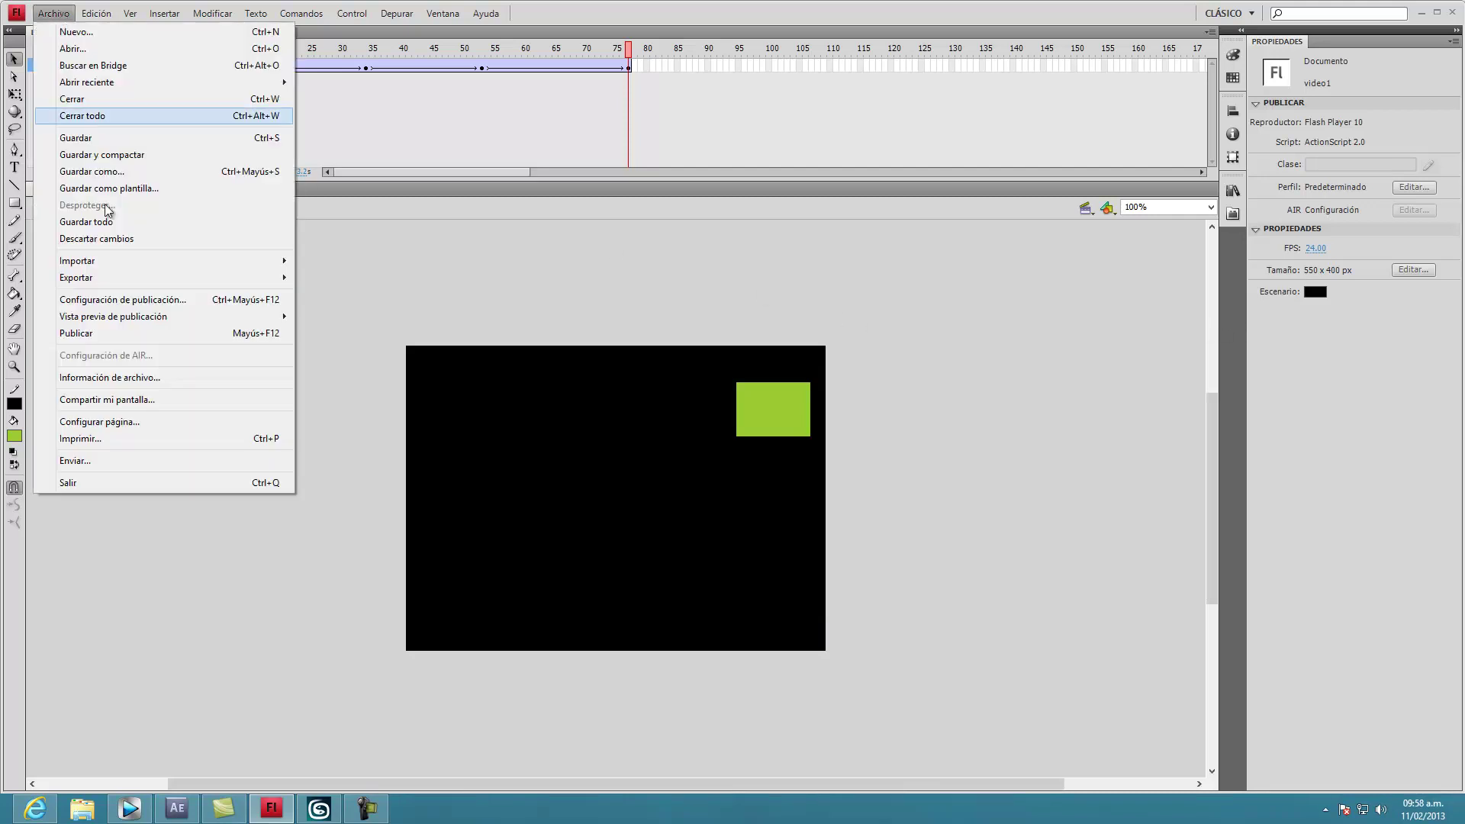
pyautogui.click(151, 300)
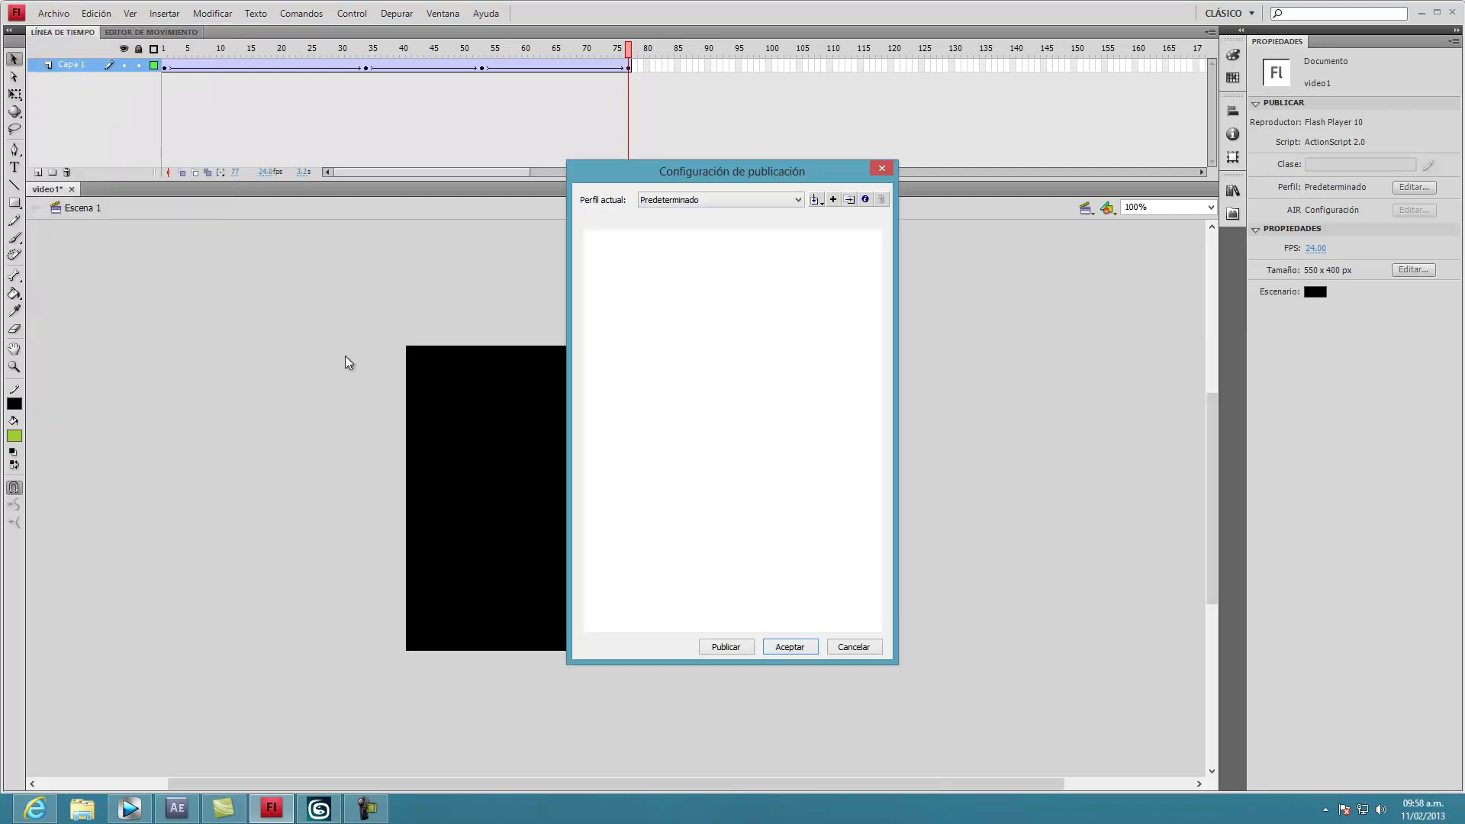
pyautogui.click(882, 169)
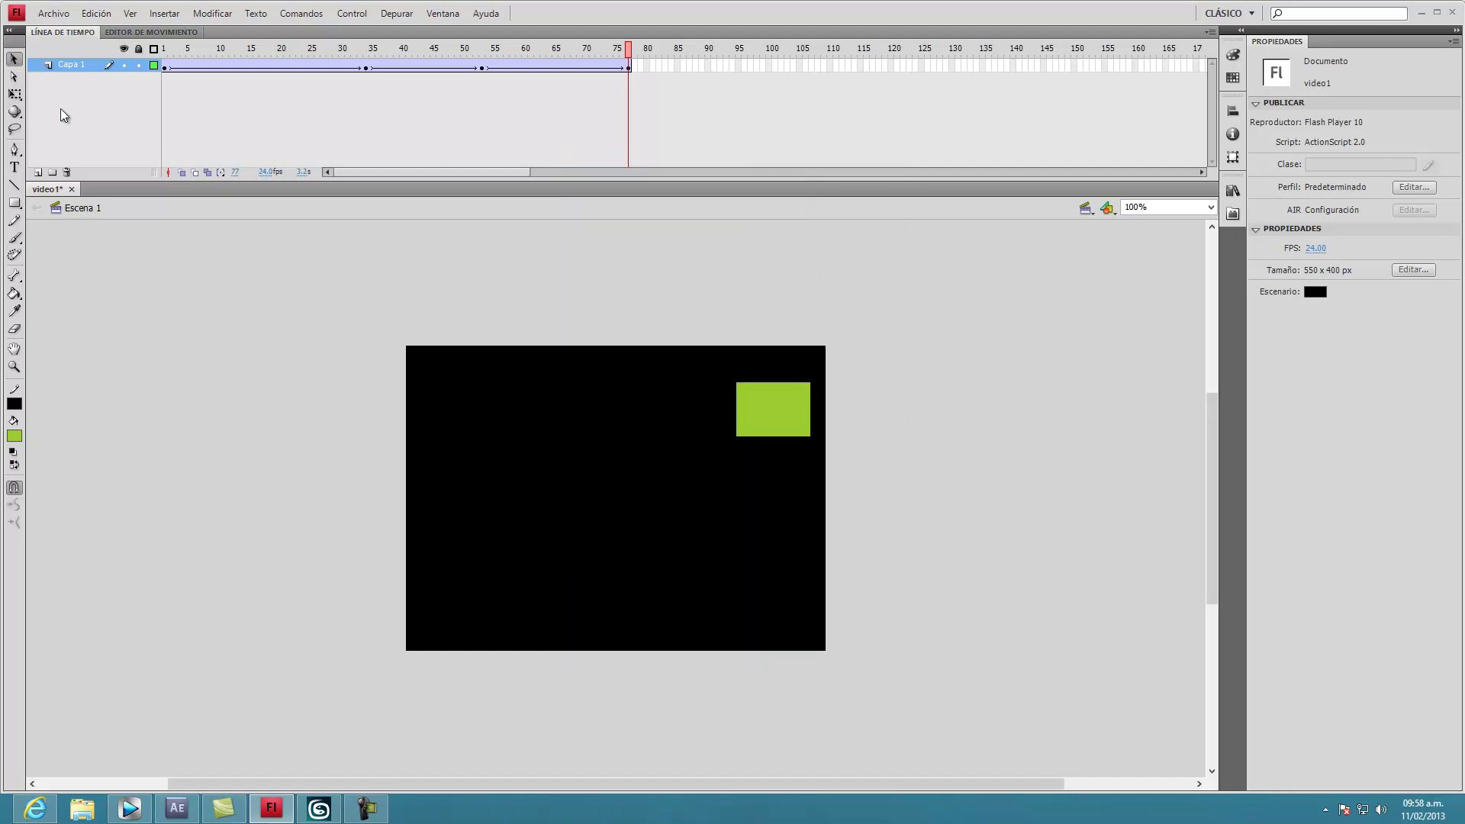
# Step: Export the animation as QuickTime movie video1 with PNG compression
pyautogui.click(63, 14)
pyautogui.moveTo(75, 277)
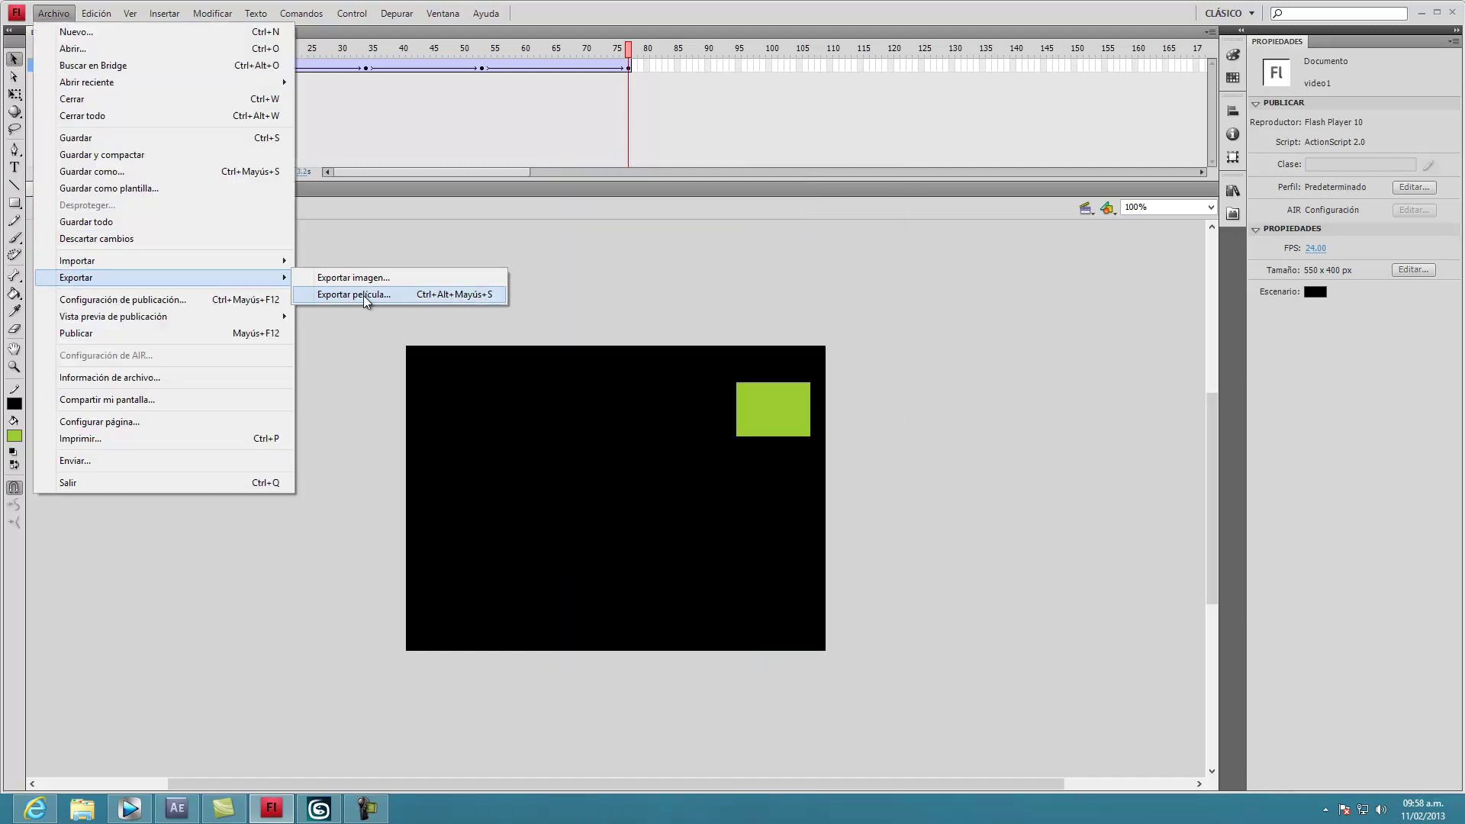
pyautogui.click(336, 294)
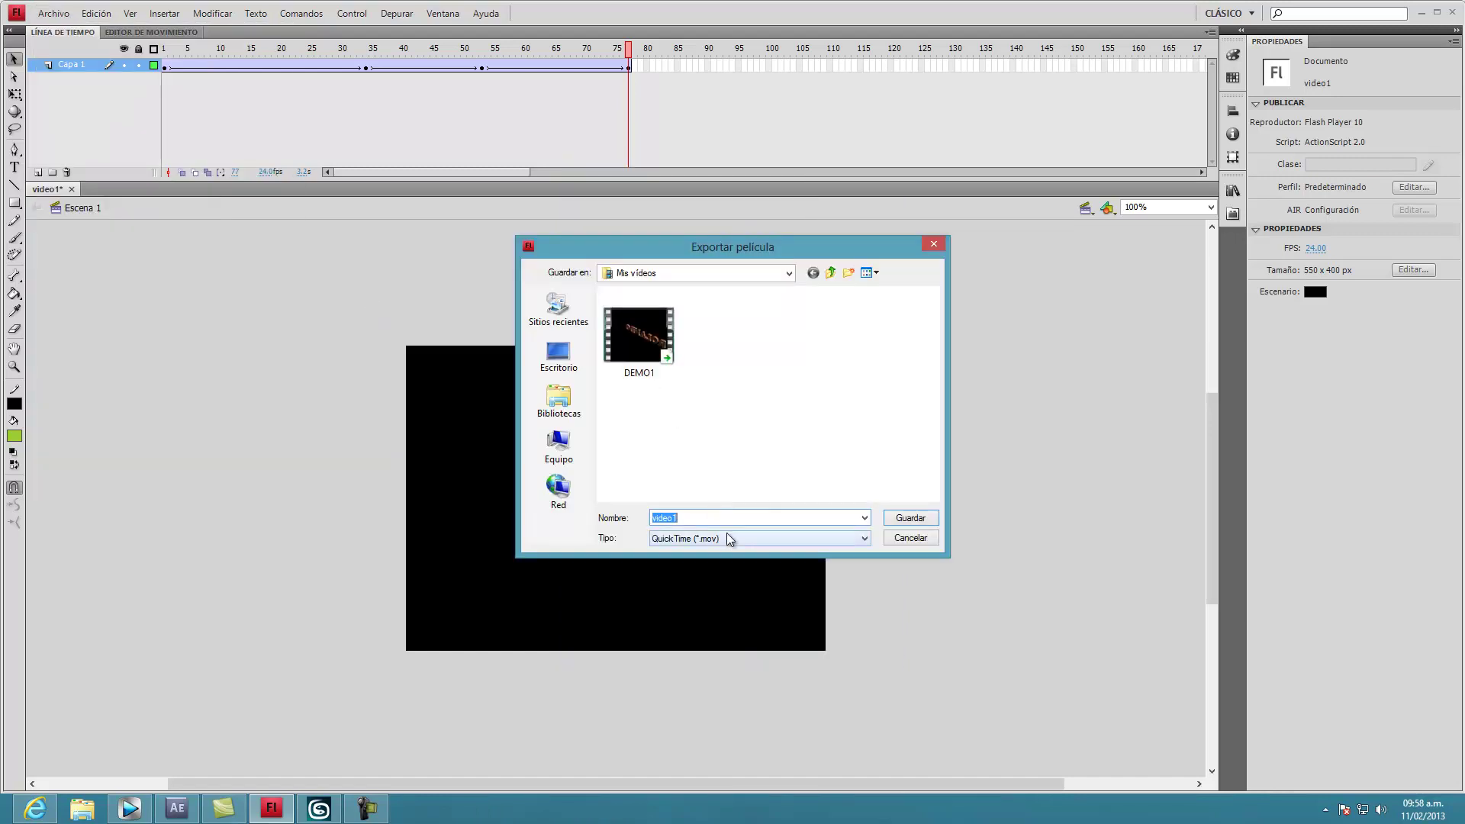
pyautogui.click(910, 518)
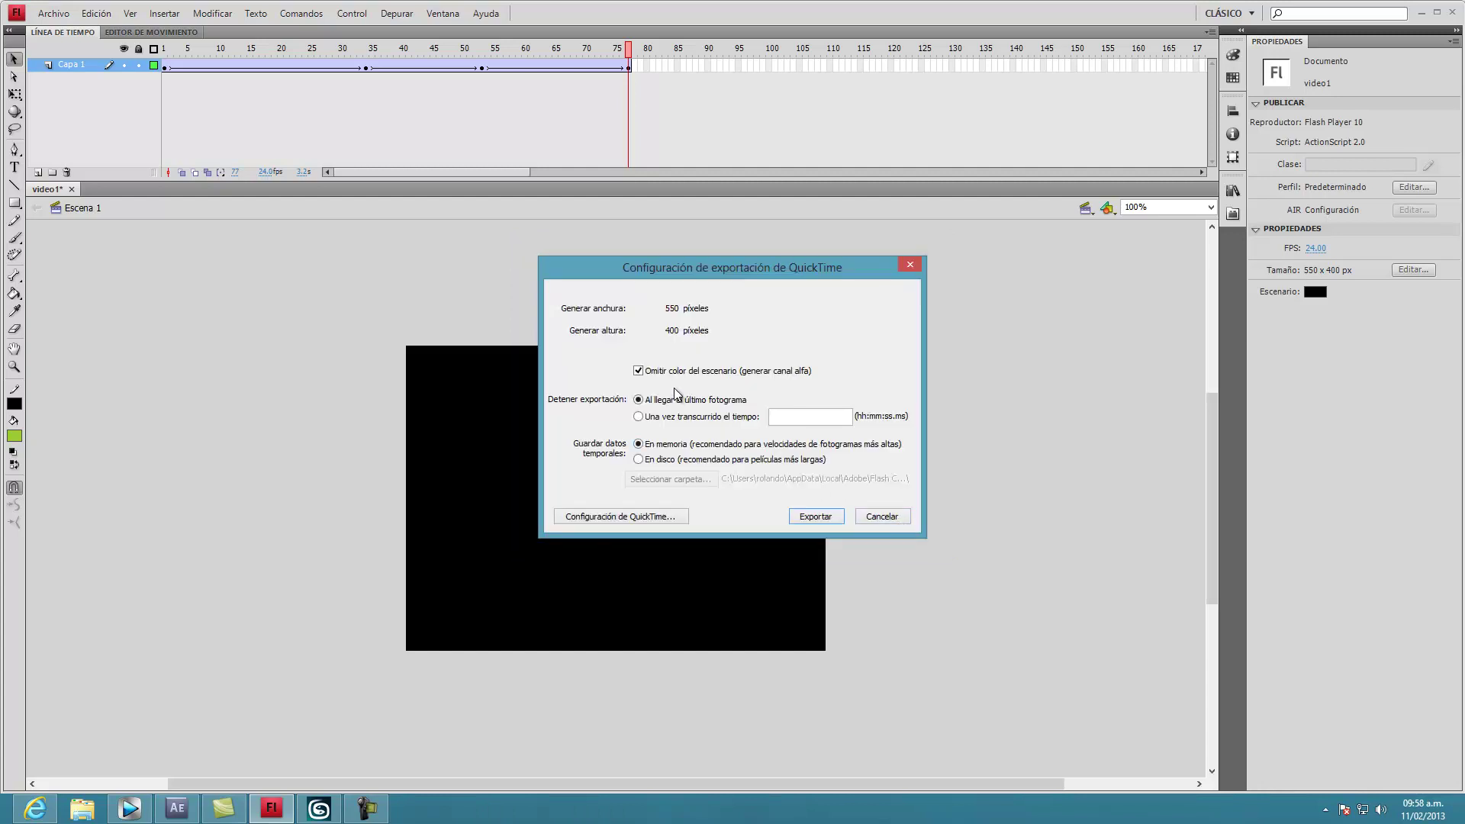
pyautogui.click(647, 516)
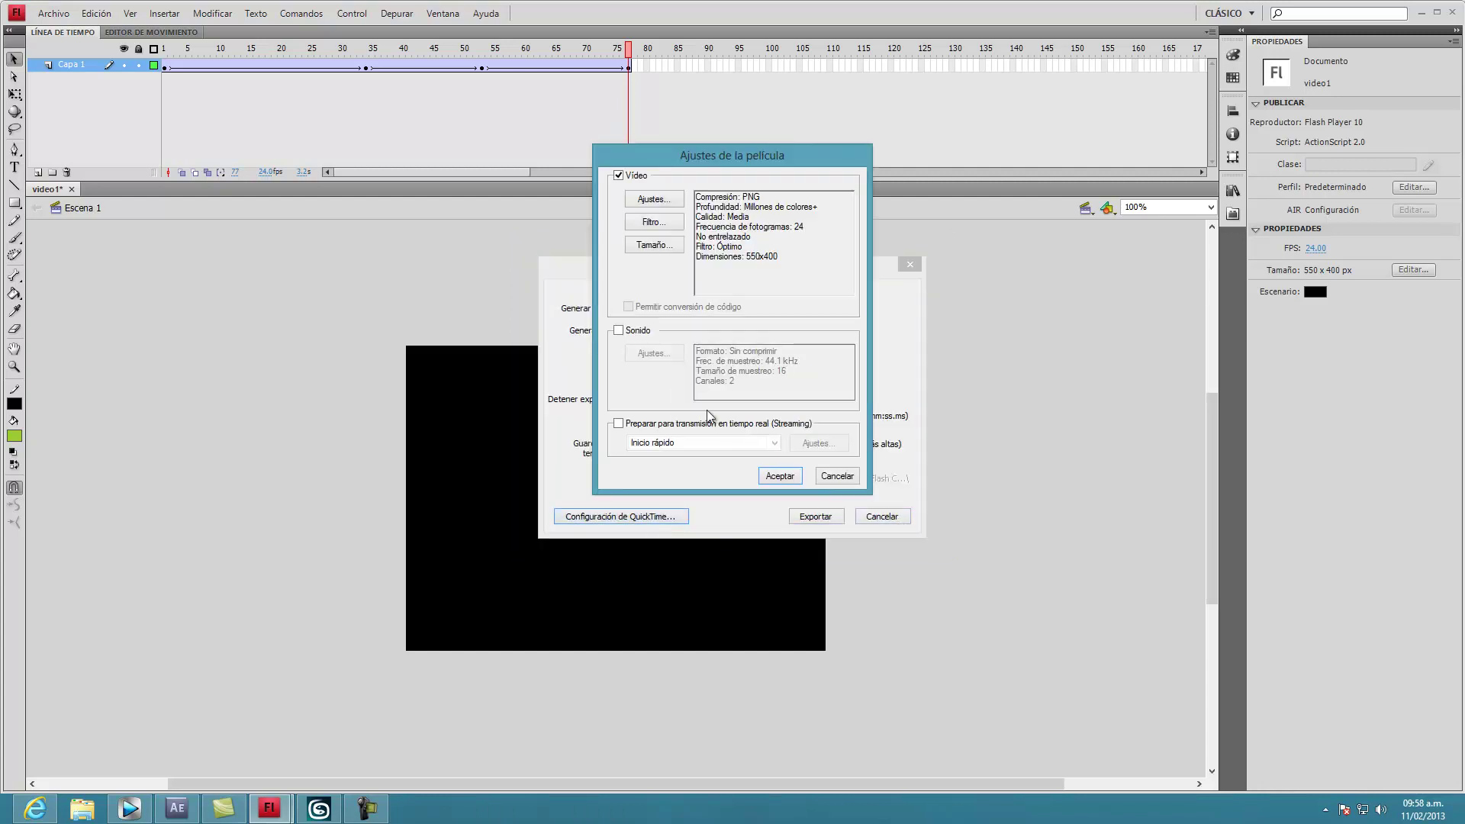
pyautogui.click(654, 200)
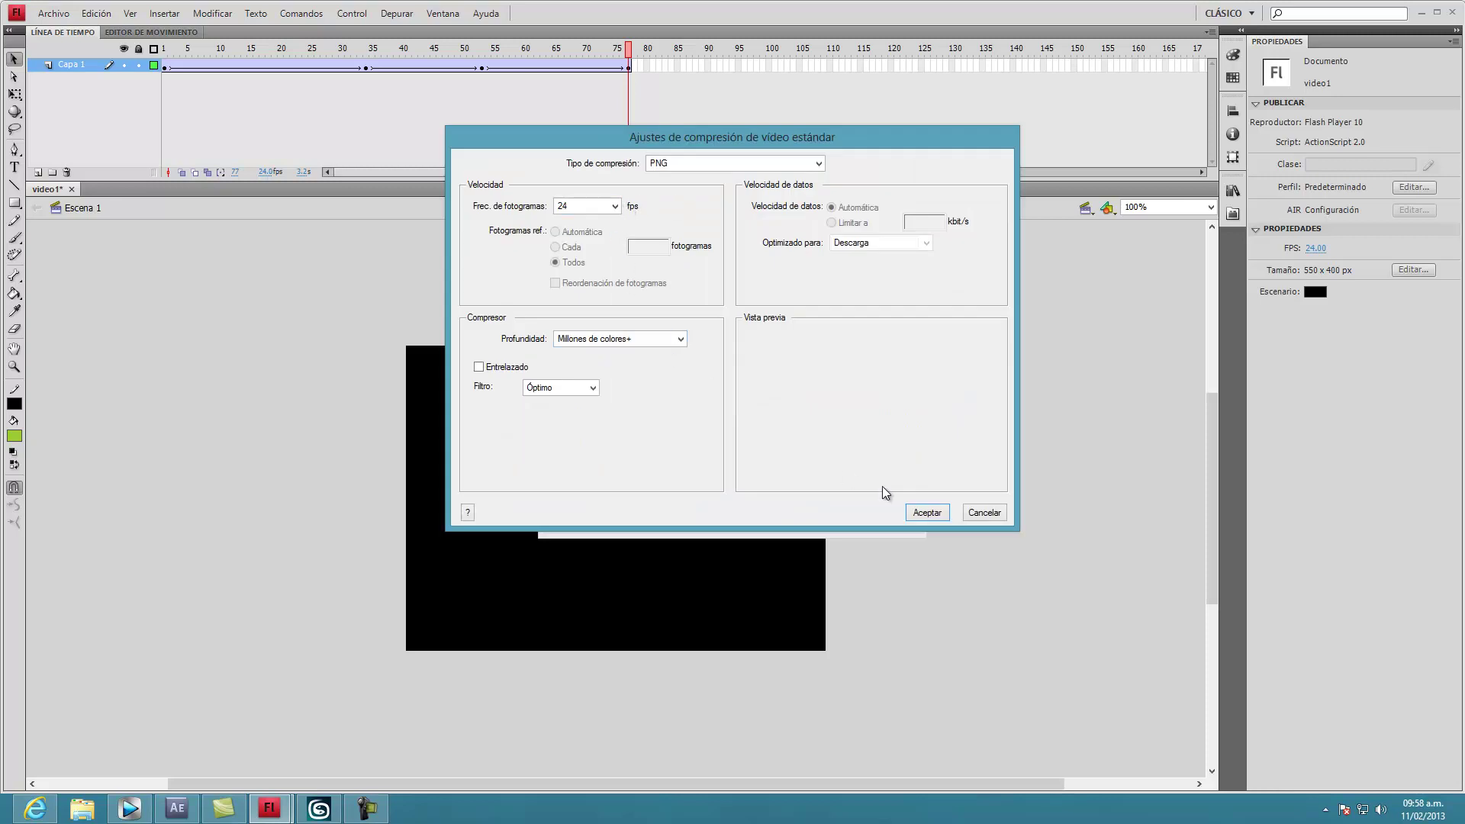
pyautogui.click(924, 512)
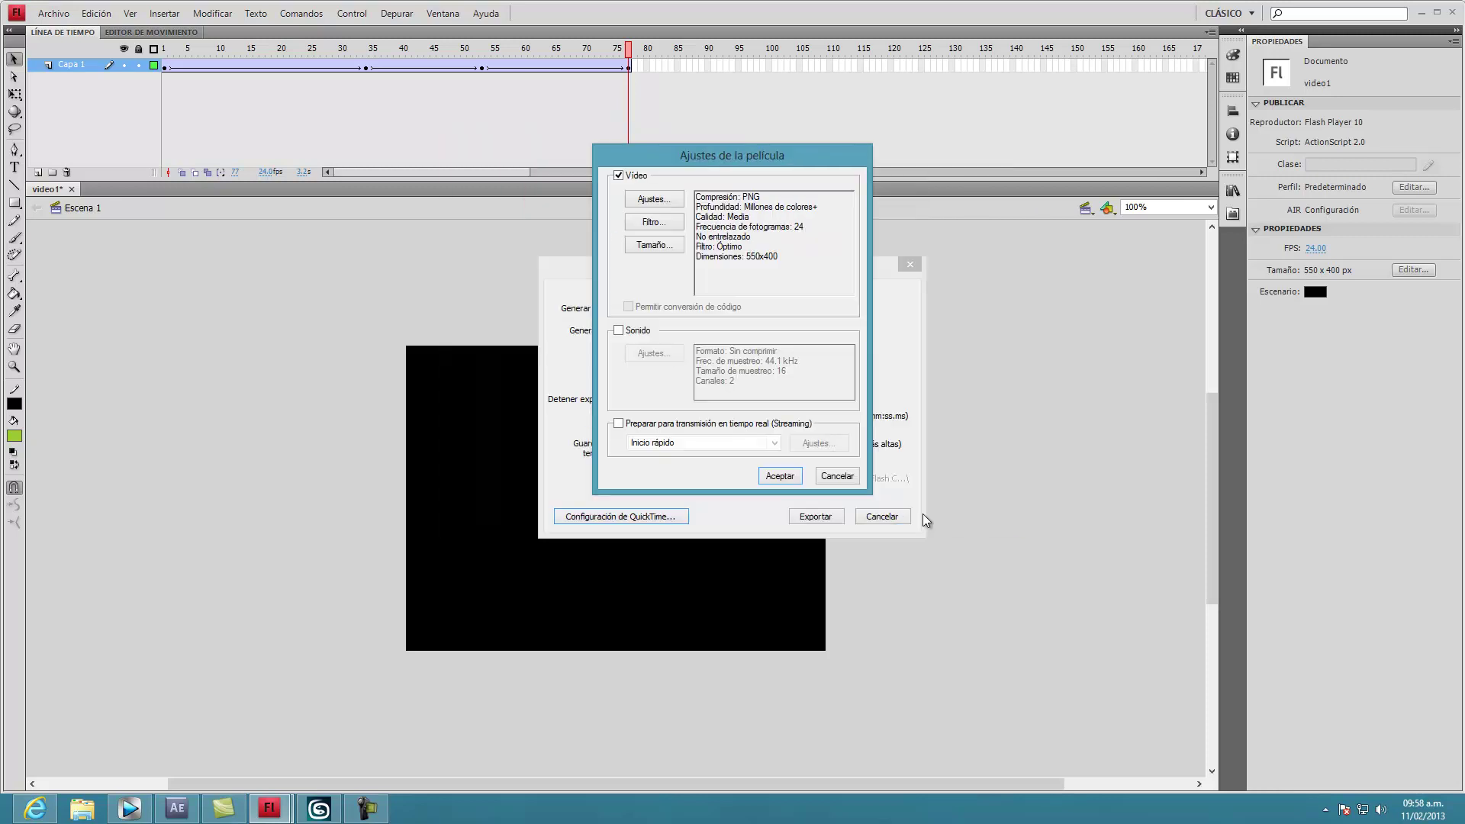
pyautogui.click(782, 478)
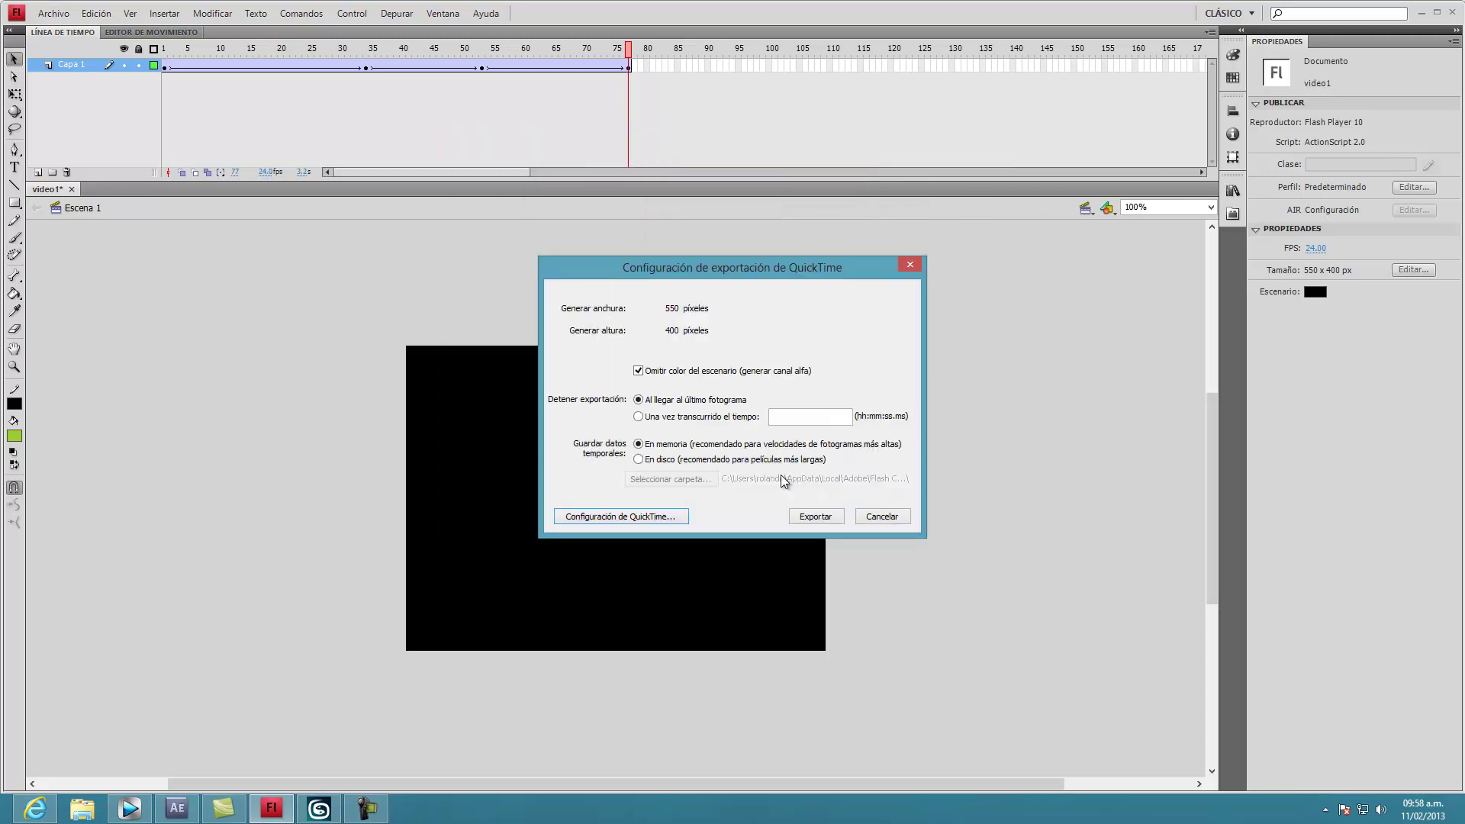
pyautogui.click(815, 516)
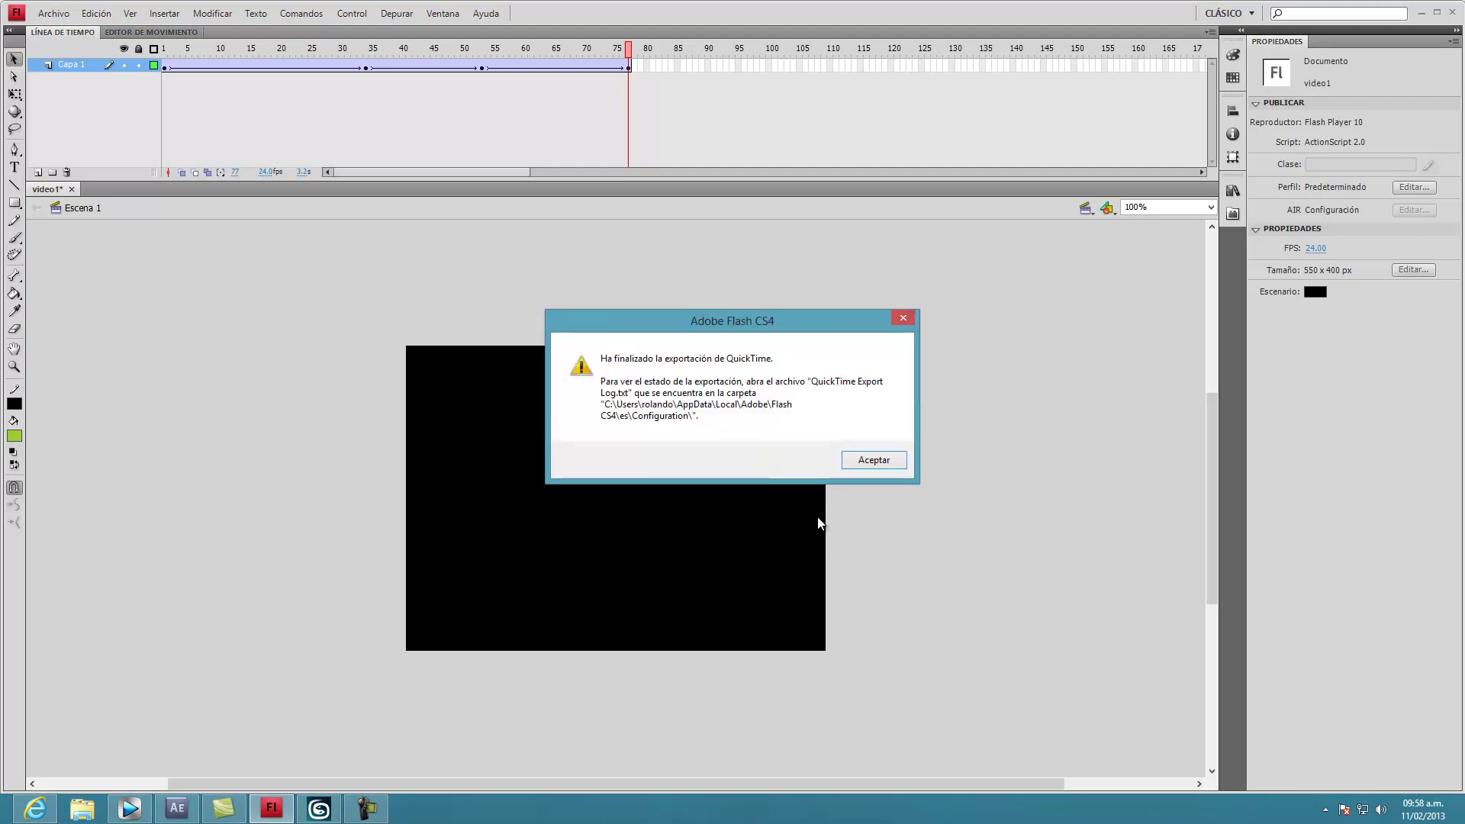
pyautogui.click(852, 461)
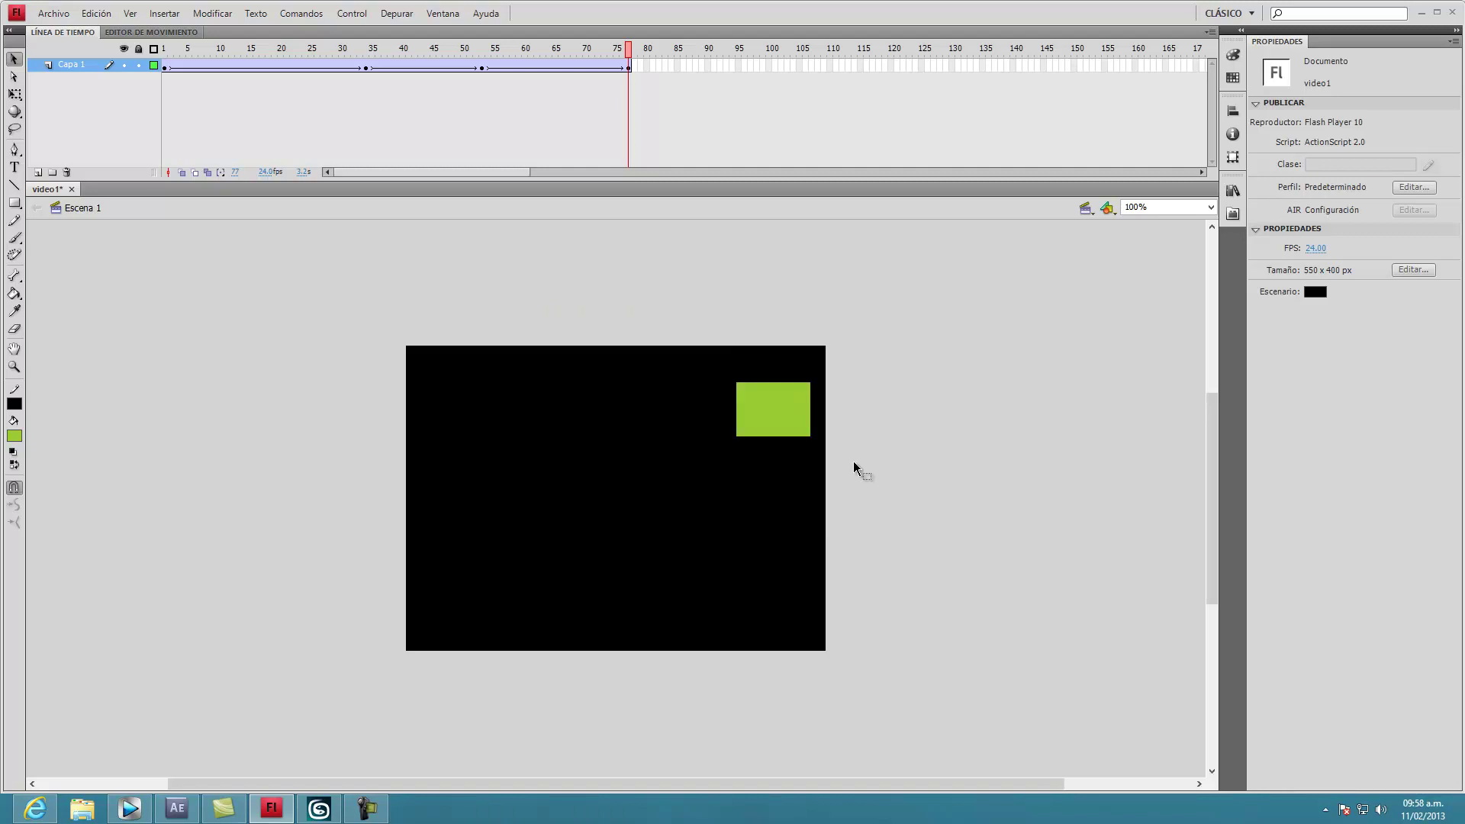
# Step: In Vegas, import video1.mov and place it on the timeline, keeping project video settings
pyautogui.click(135, 818)
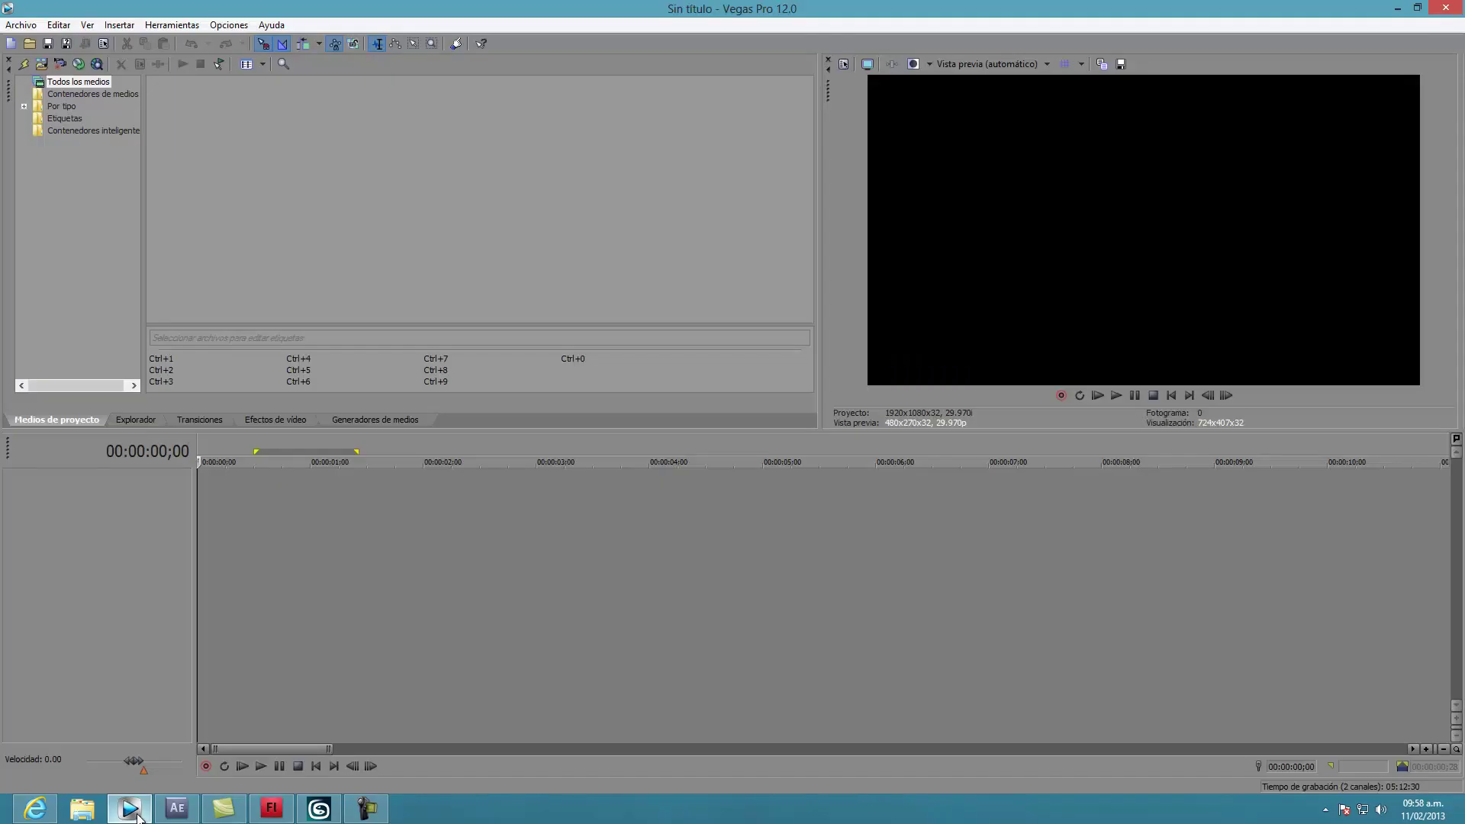
pyautogui.click(21, 25)
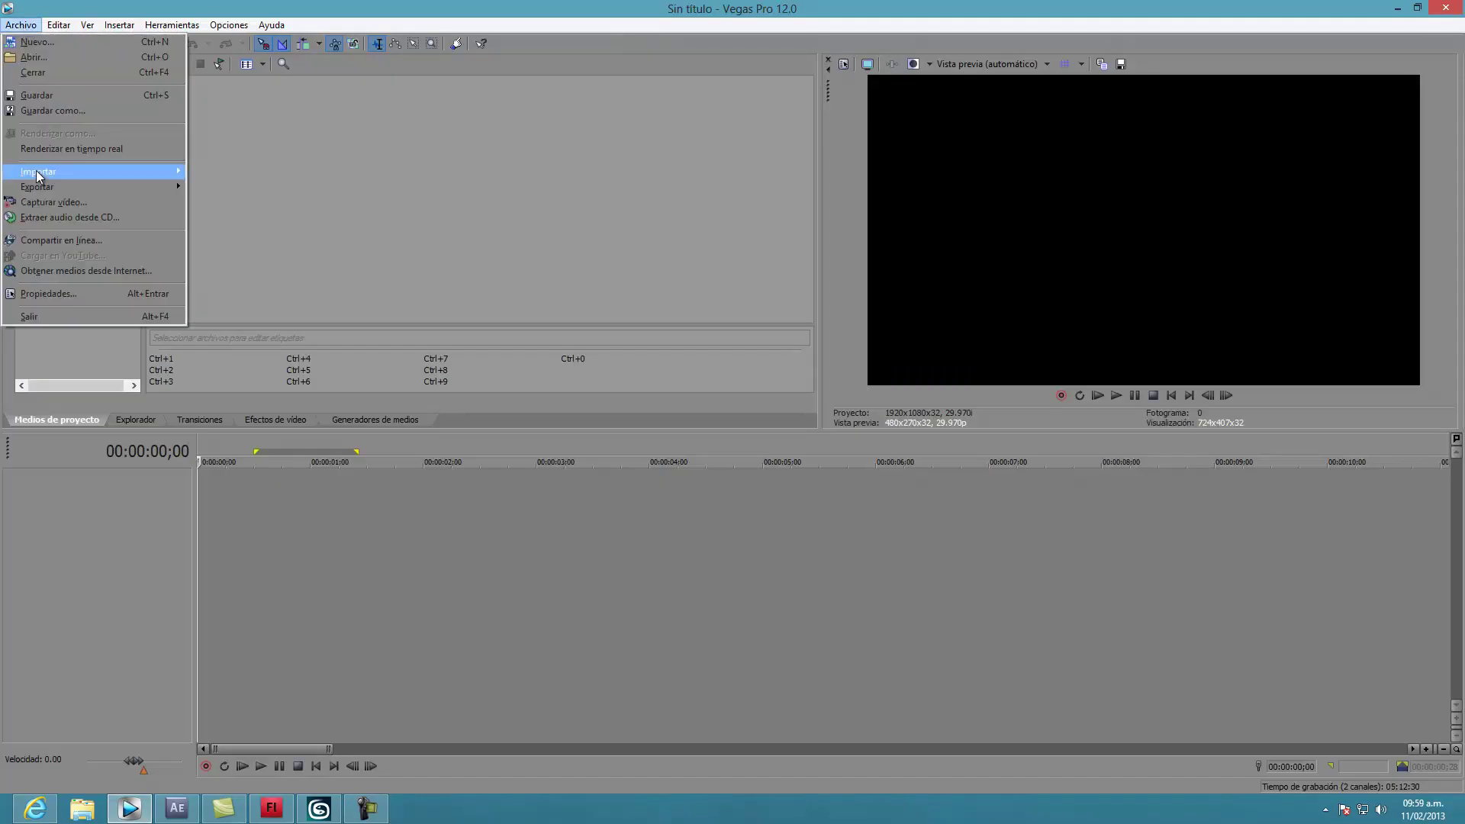
pyautogui.click(236, 172)
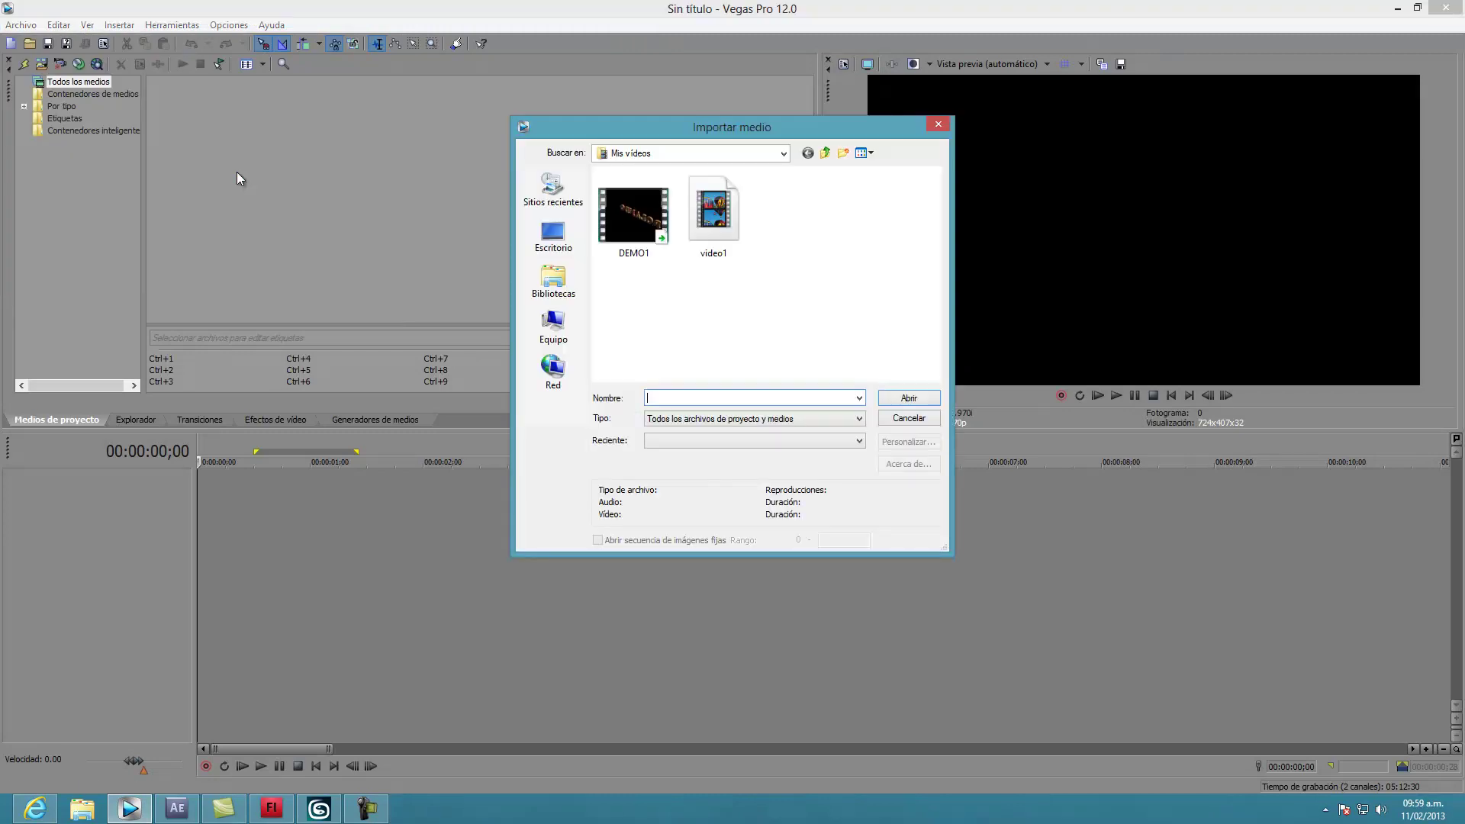
pyautogui.click(701, 226)
pyautogui.click(892, 397)
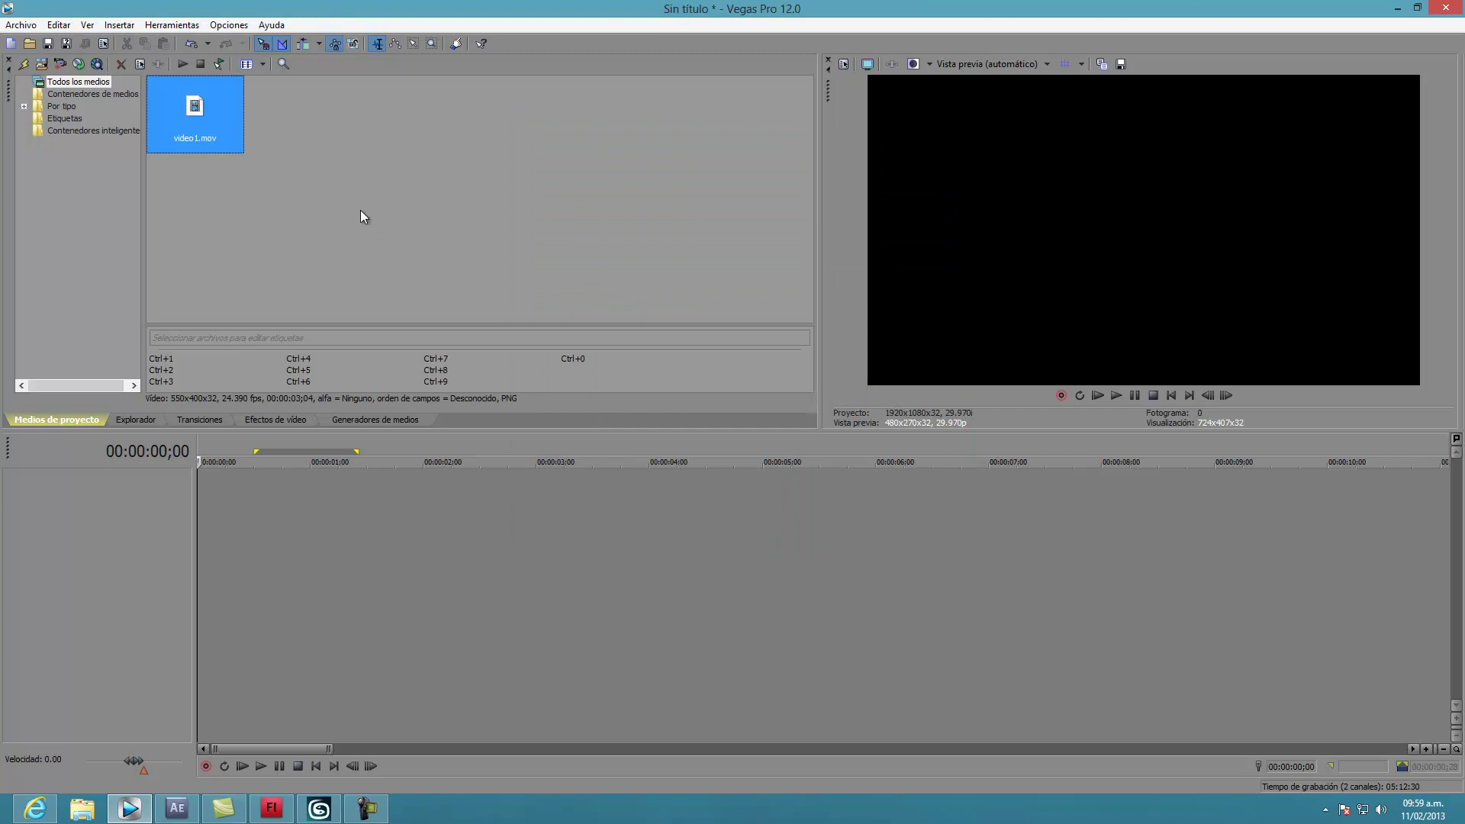
pyautogui.moveTo(199, 468); pyautogui.dragTo(193, 492)
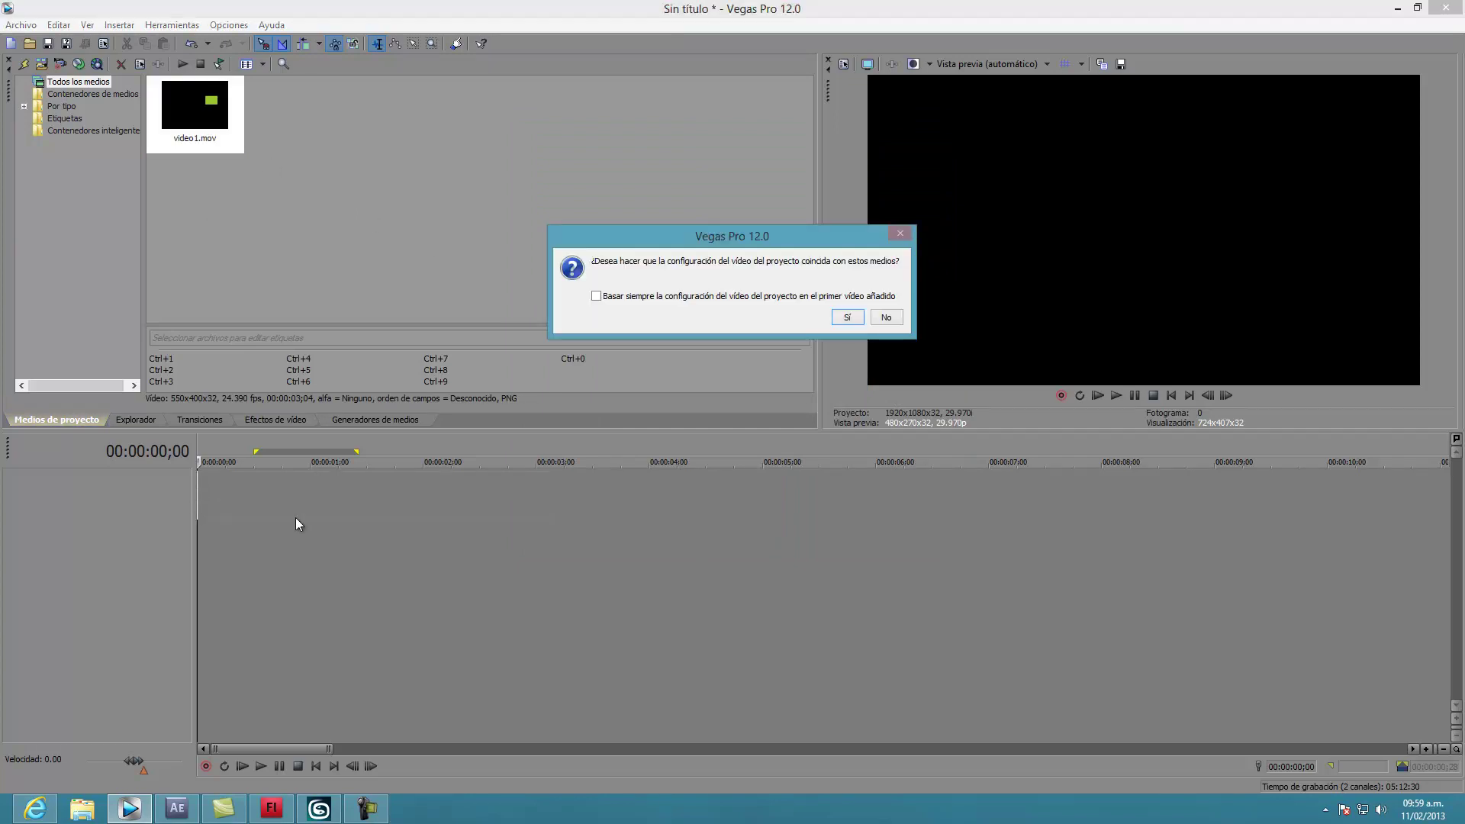
pyautogui.click(885, 317)
pyautogui.moveTo(426, 603)
pyautogui.mouseDown()
pyautogui.moveTo(260, 612)
pyautogui.moveTo(364, 597)
pyautogui.mouseUp()
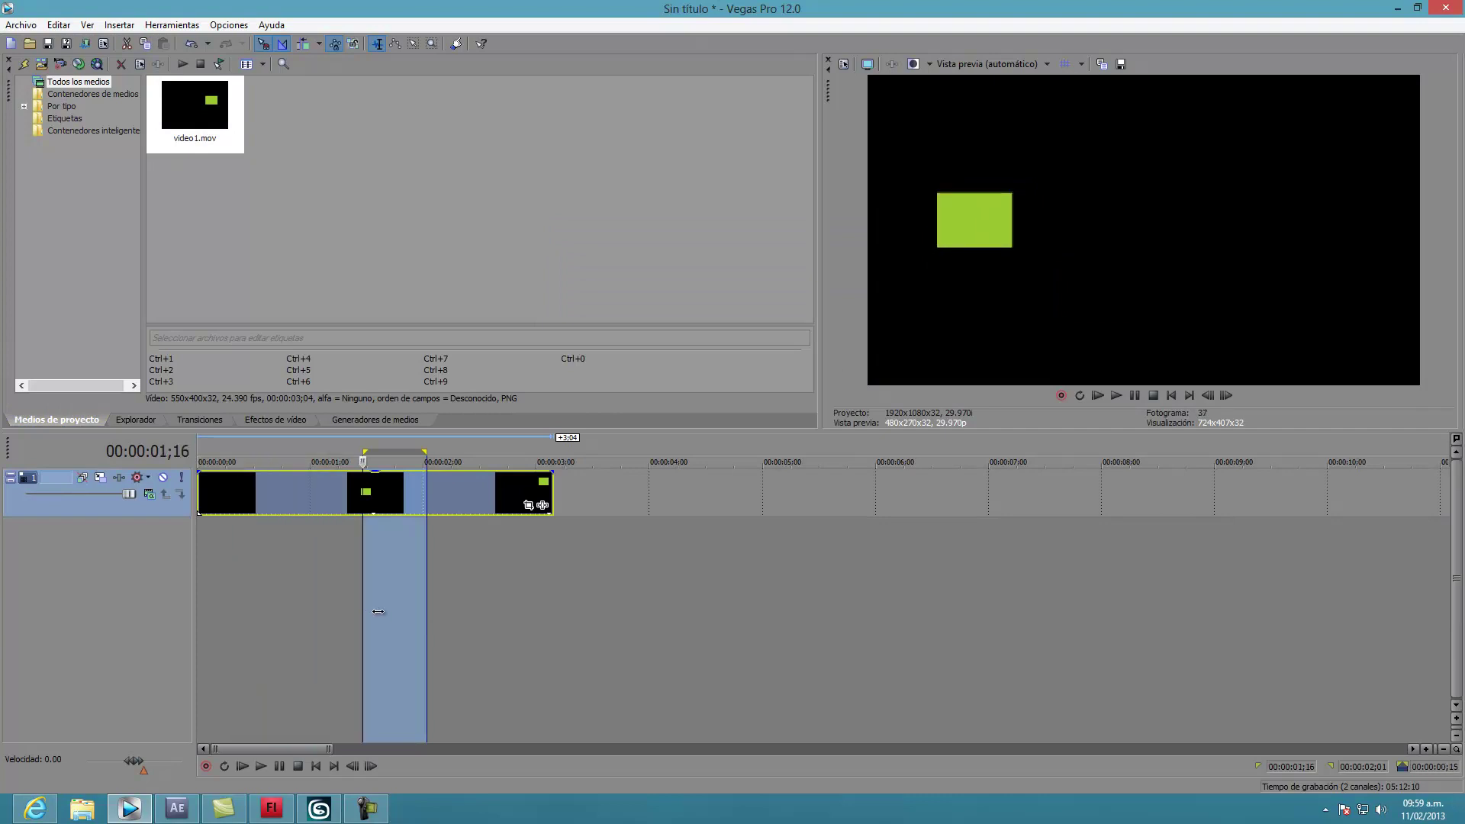
# Step: Import the IMG1 tree image from Documentos and place it on a new track below
pyautogui.click(21, 25)
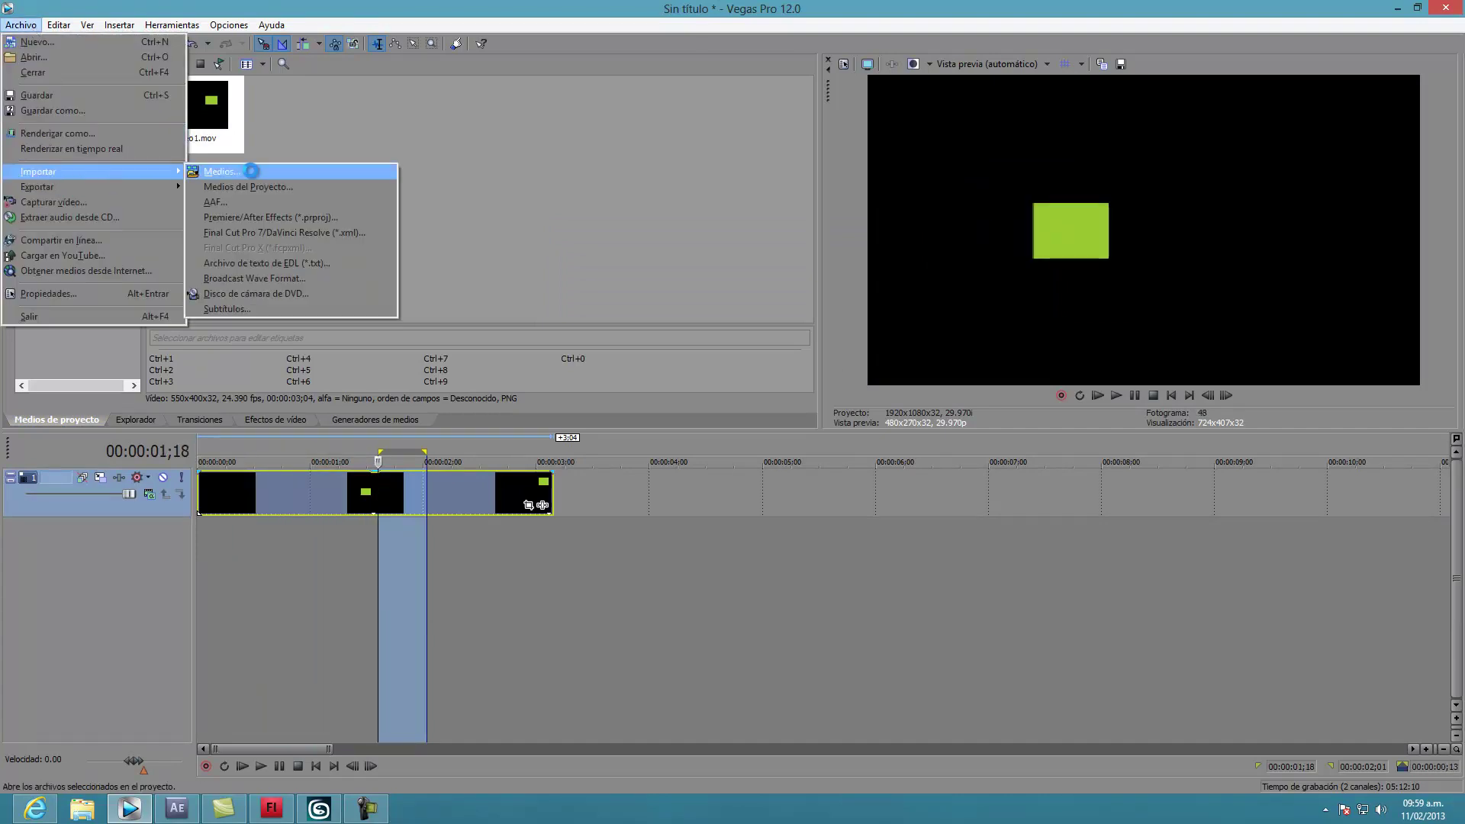
pyautogui.moveTo(38, 172)
pyautogui.click(249, 173)
pyautogui.click(554, 280)
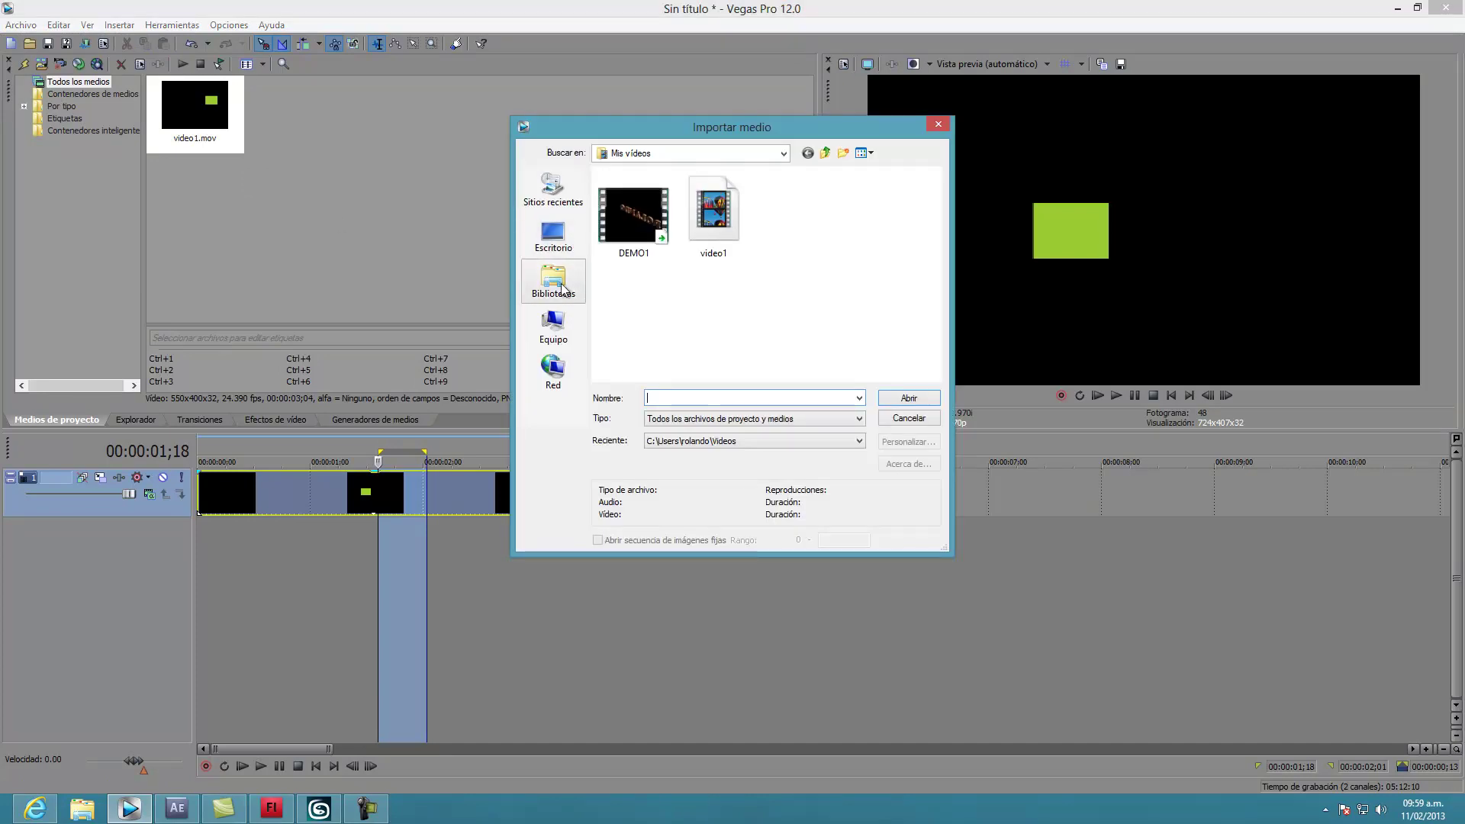
pyautogui.doubleClick(795, 174)
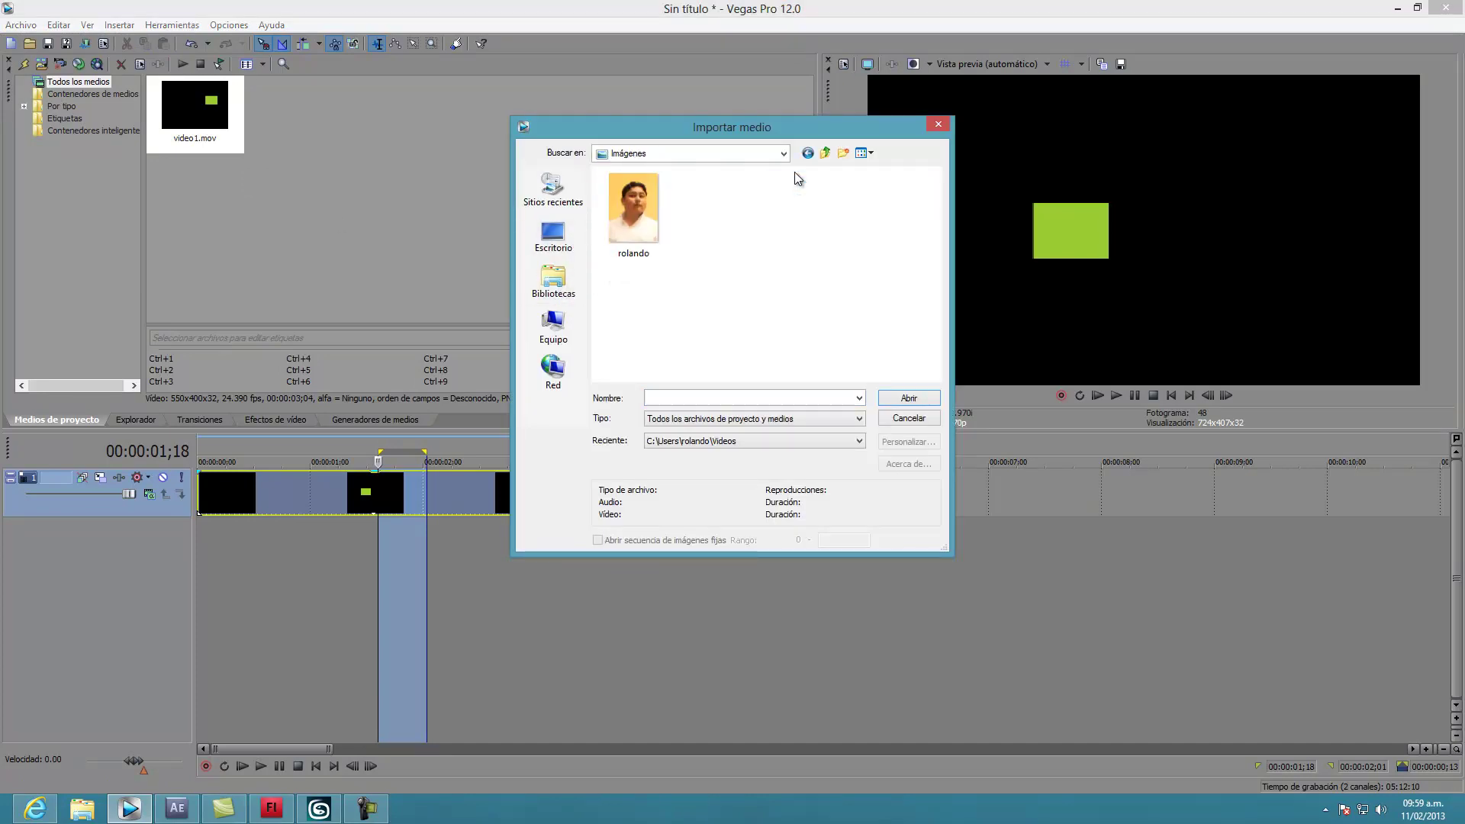
pyautogui.press('BackSpace')
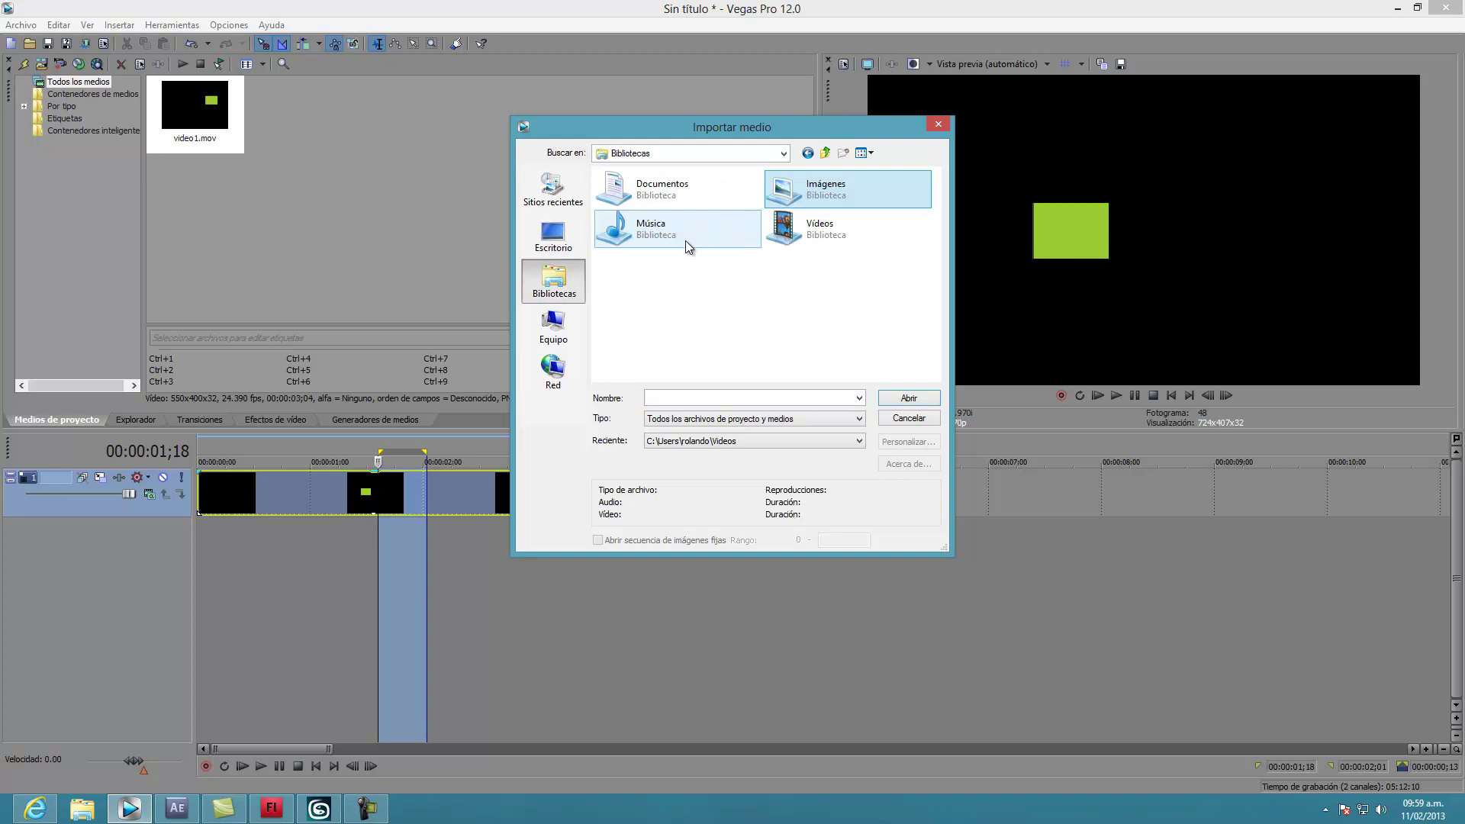
pyautogui.doubleClick(656, 191)
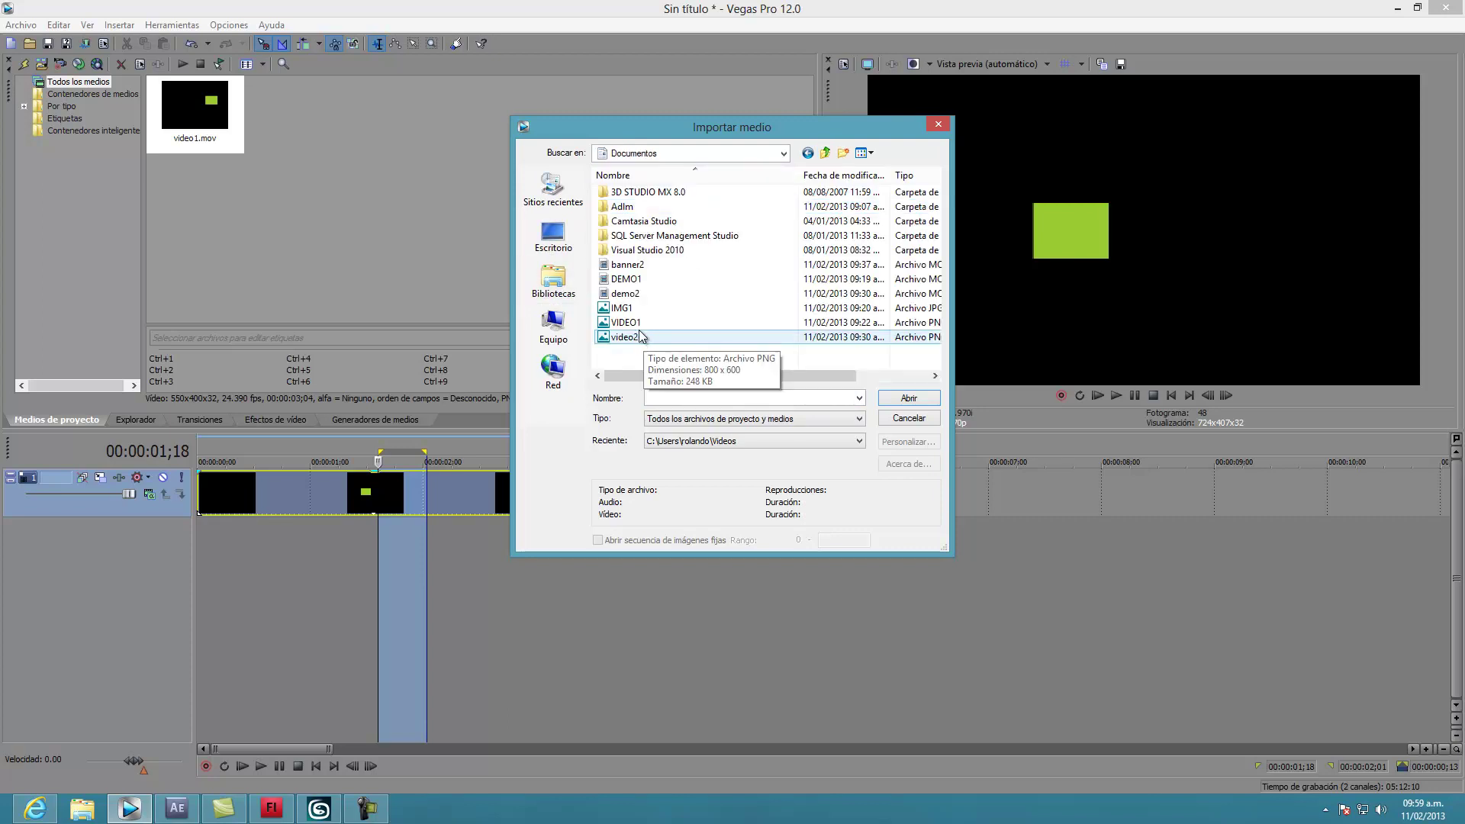
pyautogui.click(622, 308)
pyautogui.click(887, 398)
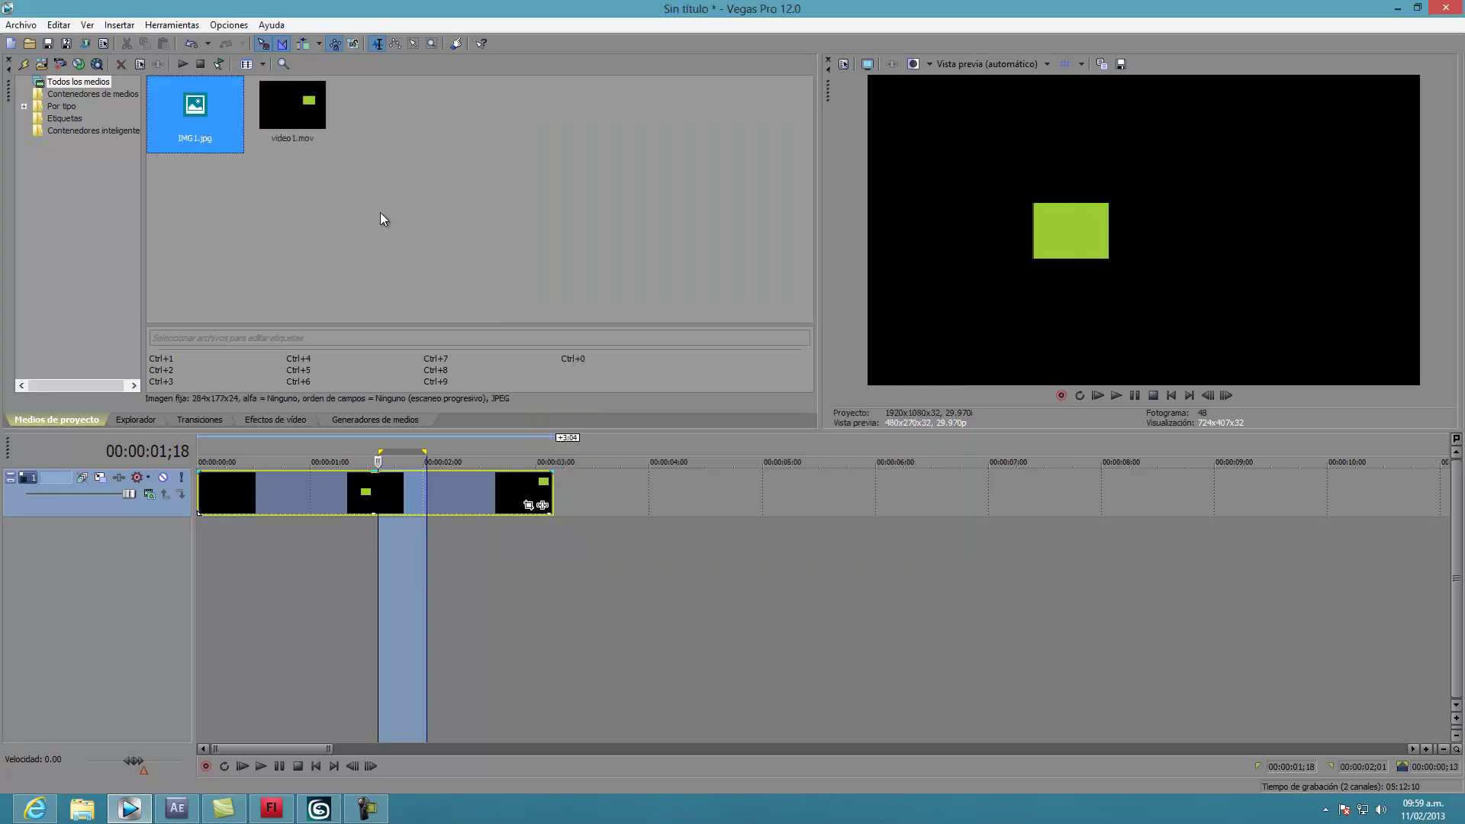
pyautogui.moveTo(168, 579); pyautogui.dragTo(415, 578)
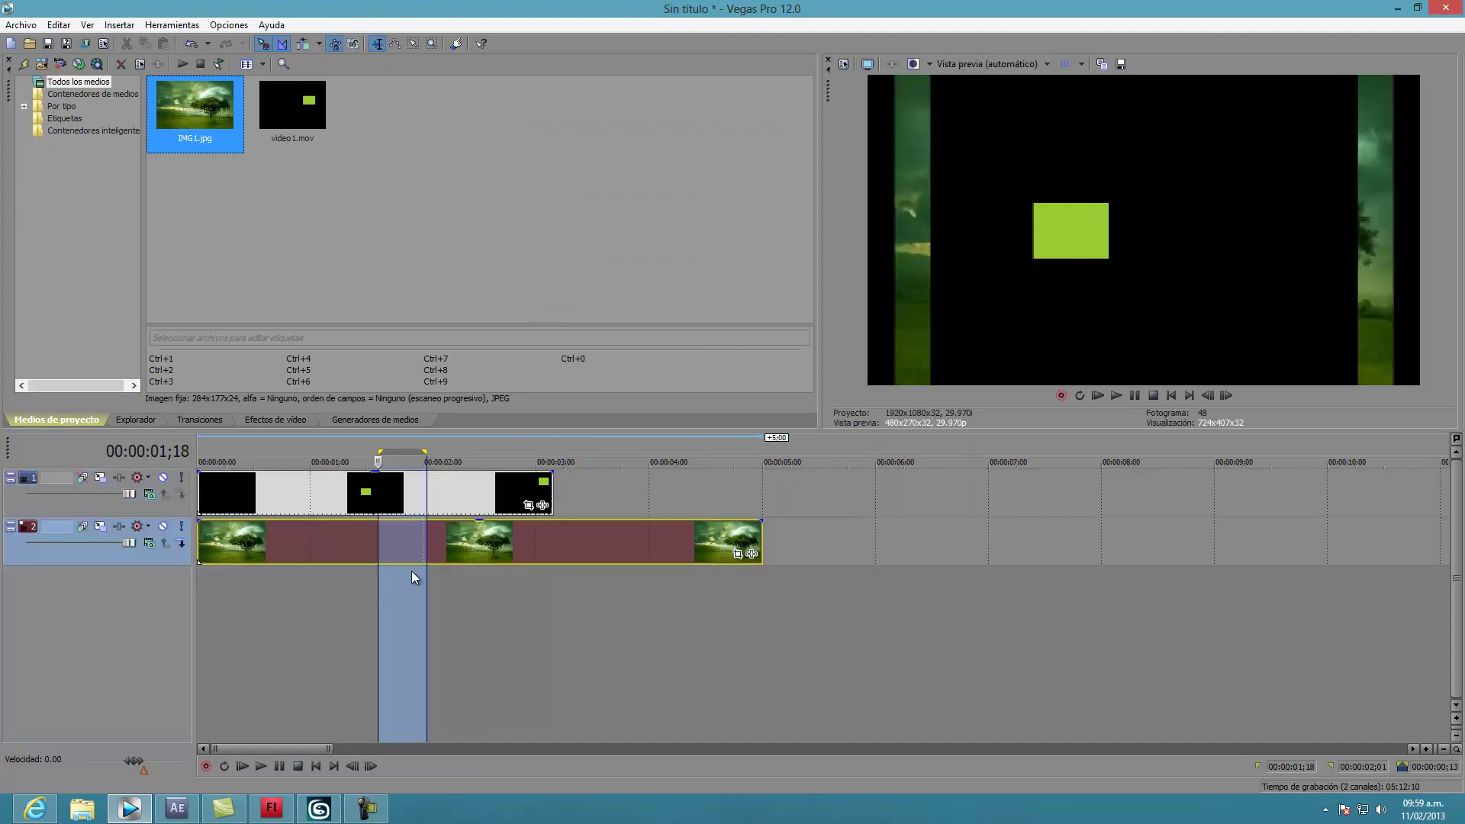
# Step: Enlarge the track 2 tree background with Track Motion to fill the frame
pyautogui.click(136, 526)
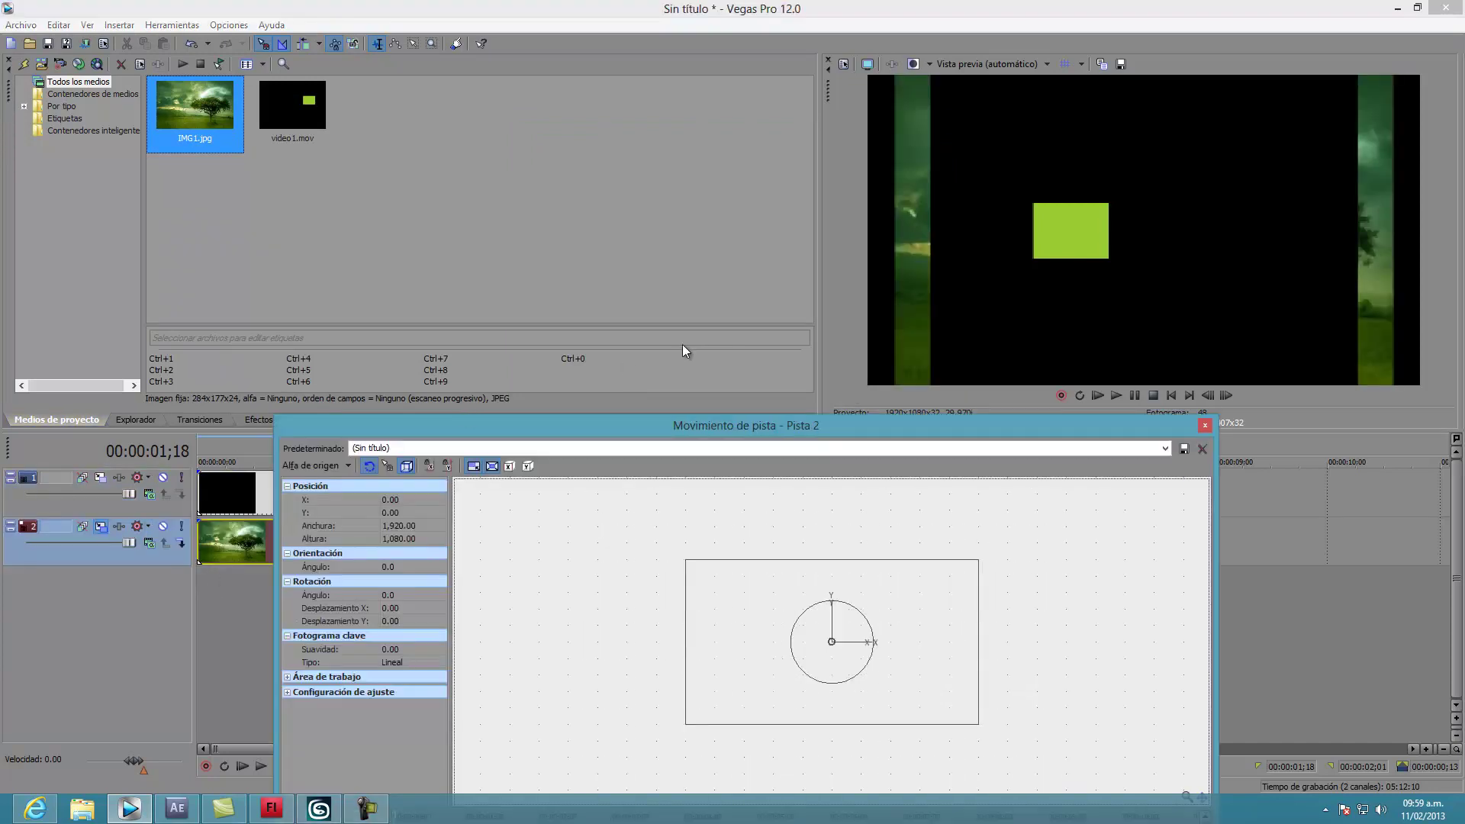
pyautogui.moveTo(685, 560); pyautogui.dragTo(662, 547)
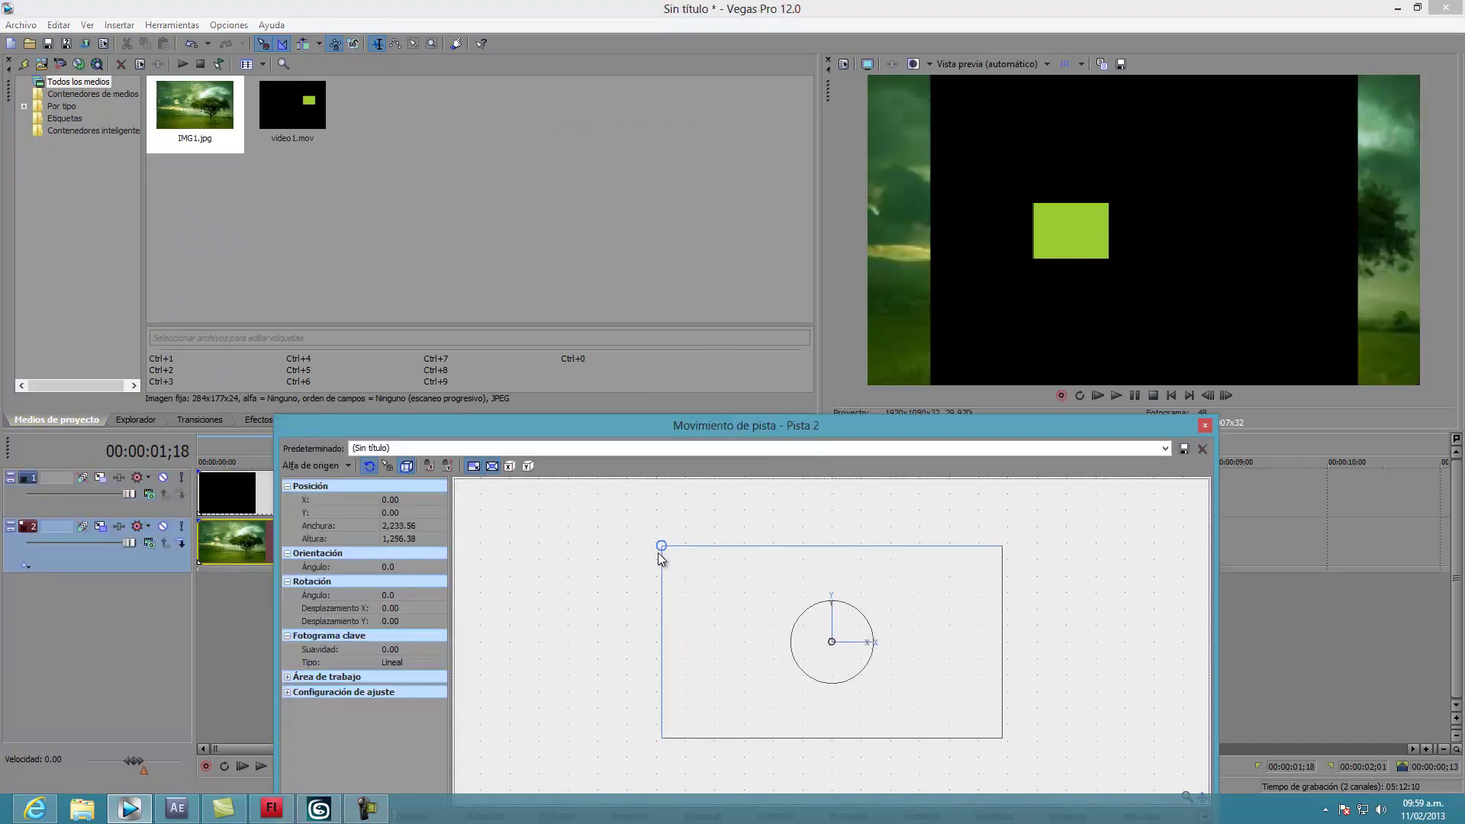
pyautogui.click(1205, 425)
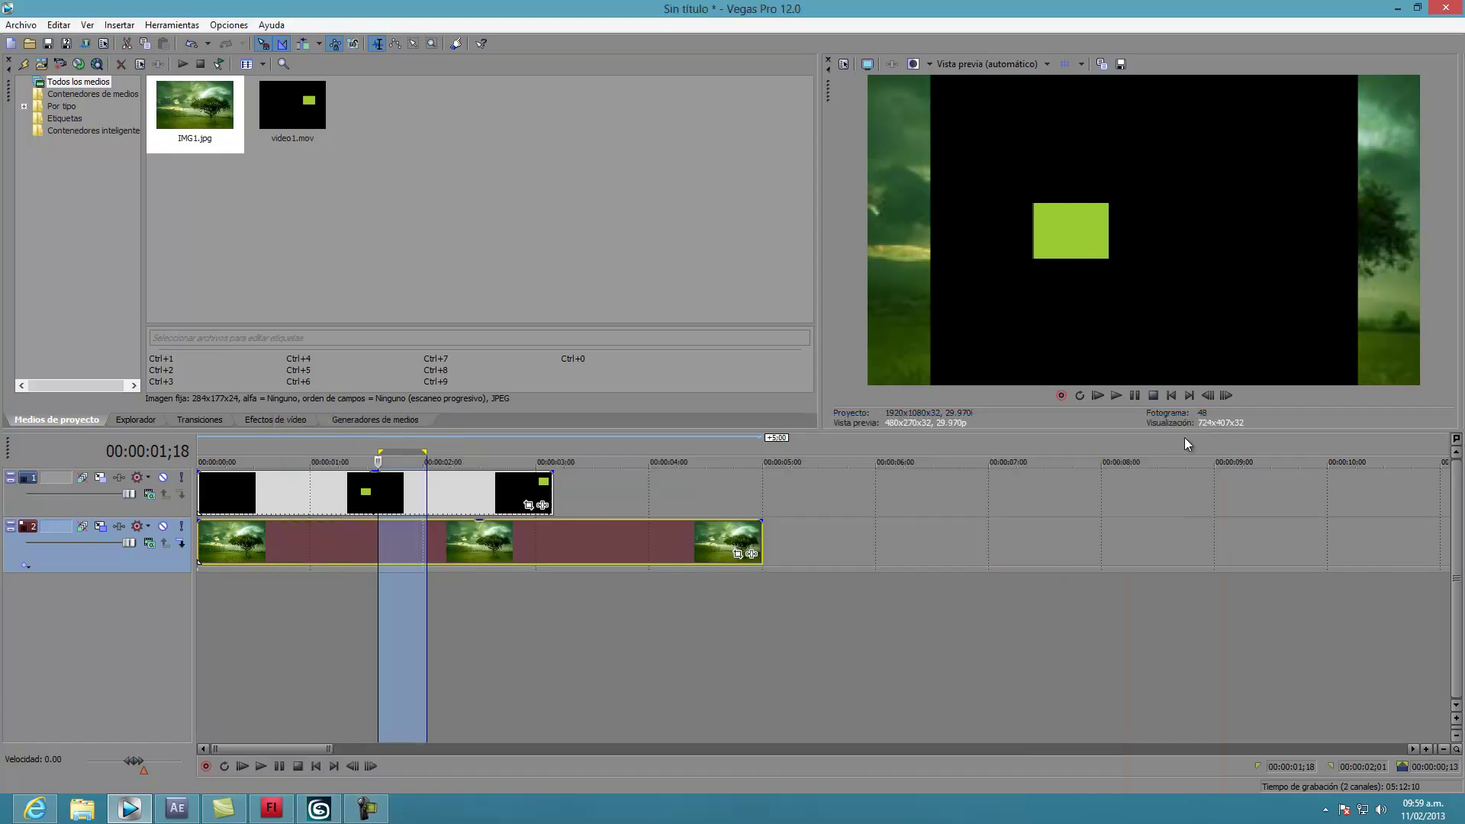
pyautogui.click(337, 475)
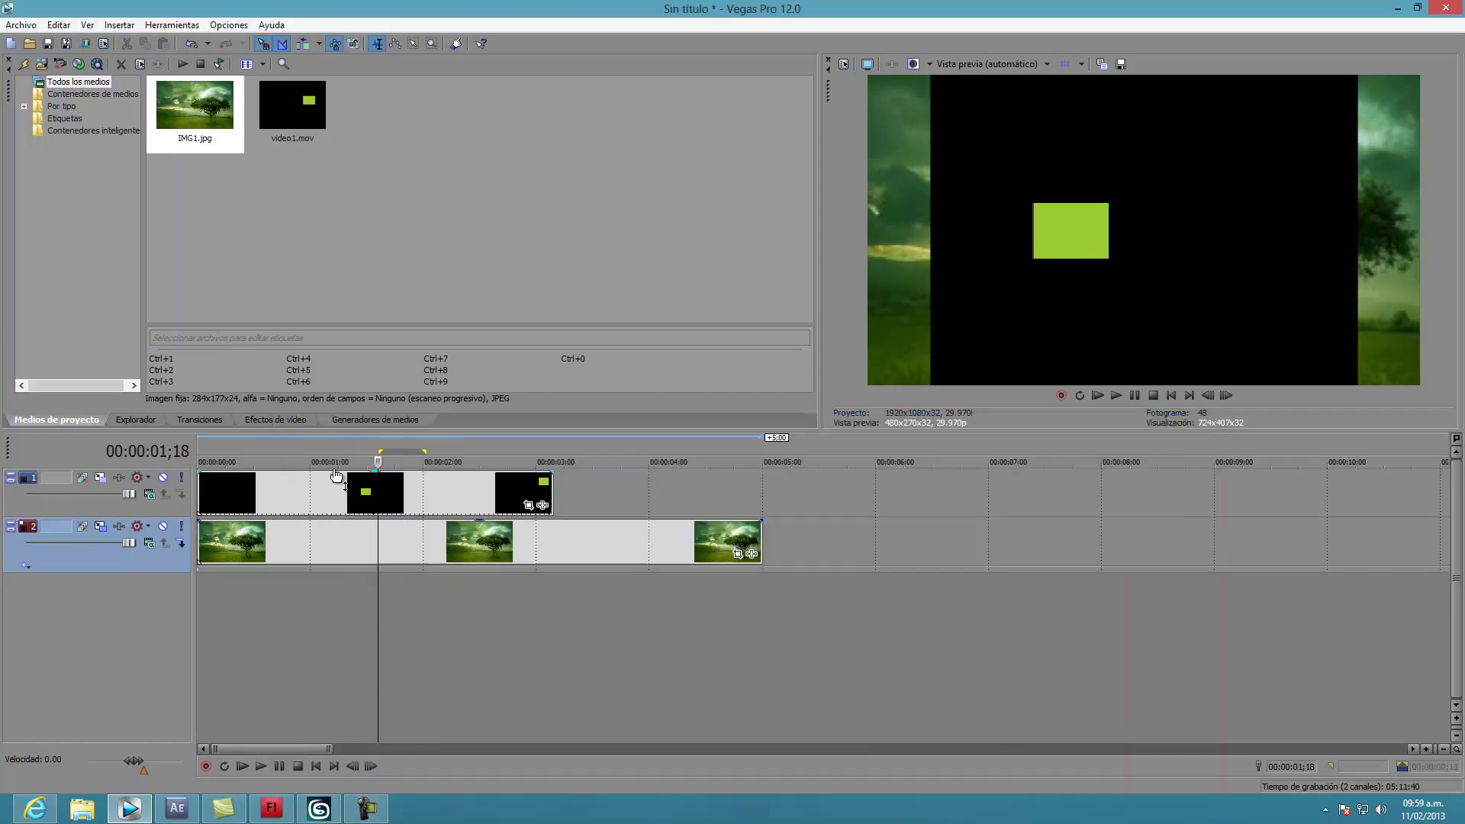
# Step: Set the video1 clip's Media alpha channel to Premultiplied in its properties
pyautogui.click(246, 494)
pyautogui.rightClick(277, 500)
pyautogui.click(309, 489)
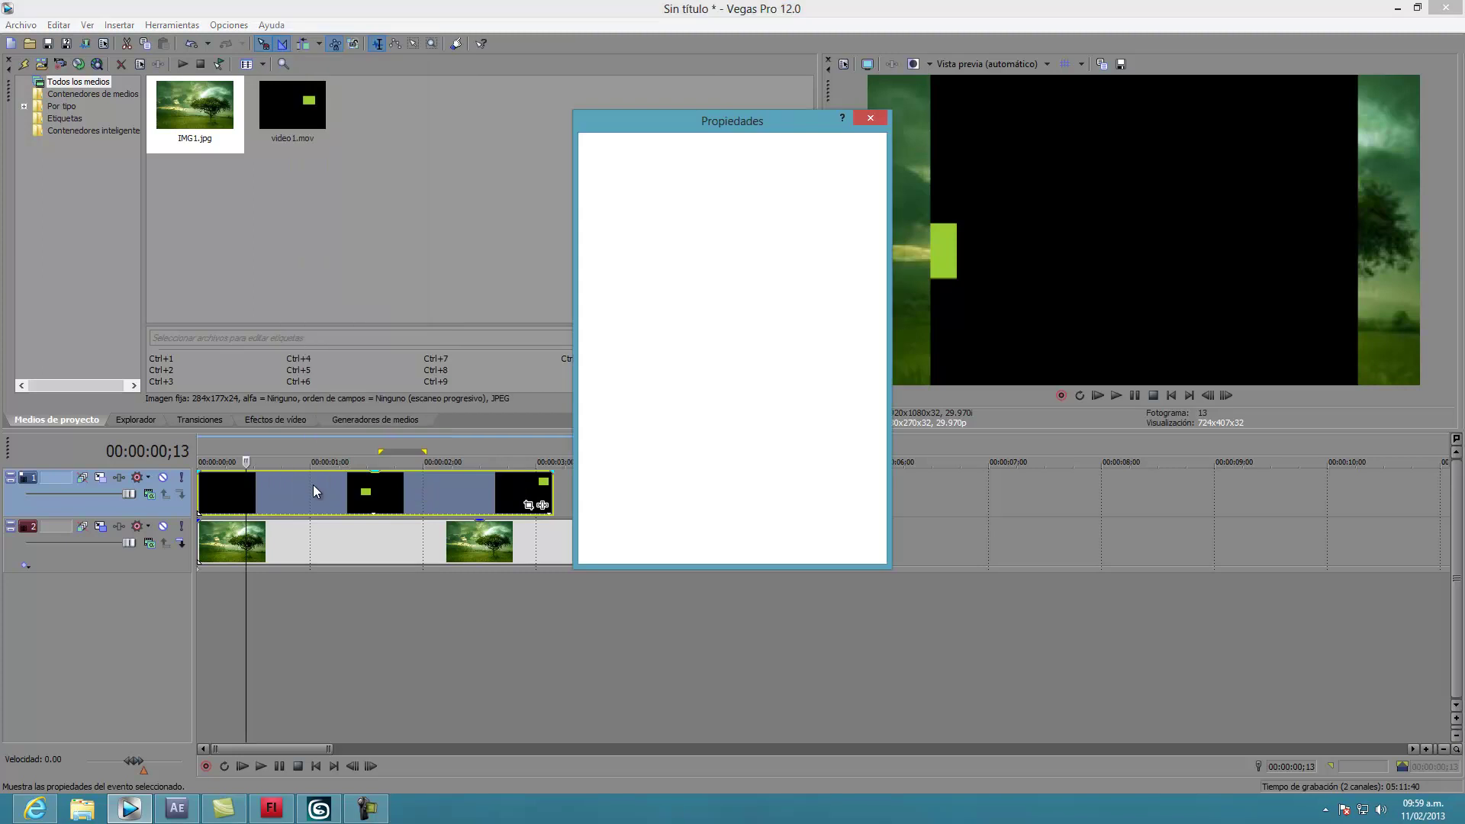
pyautogui.click(671, 150)
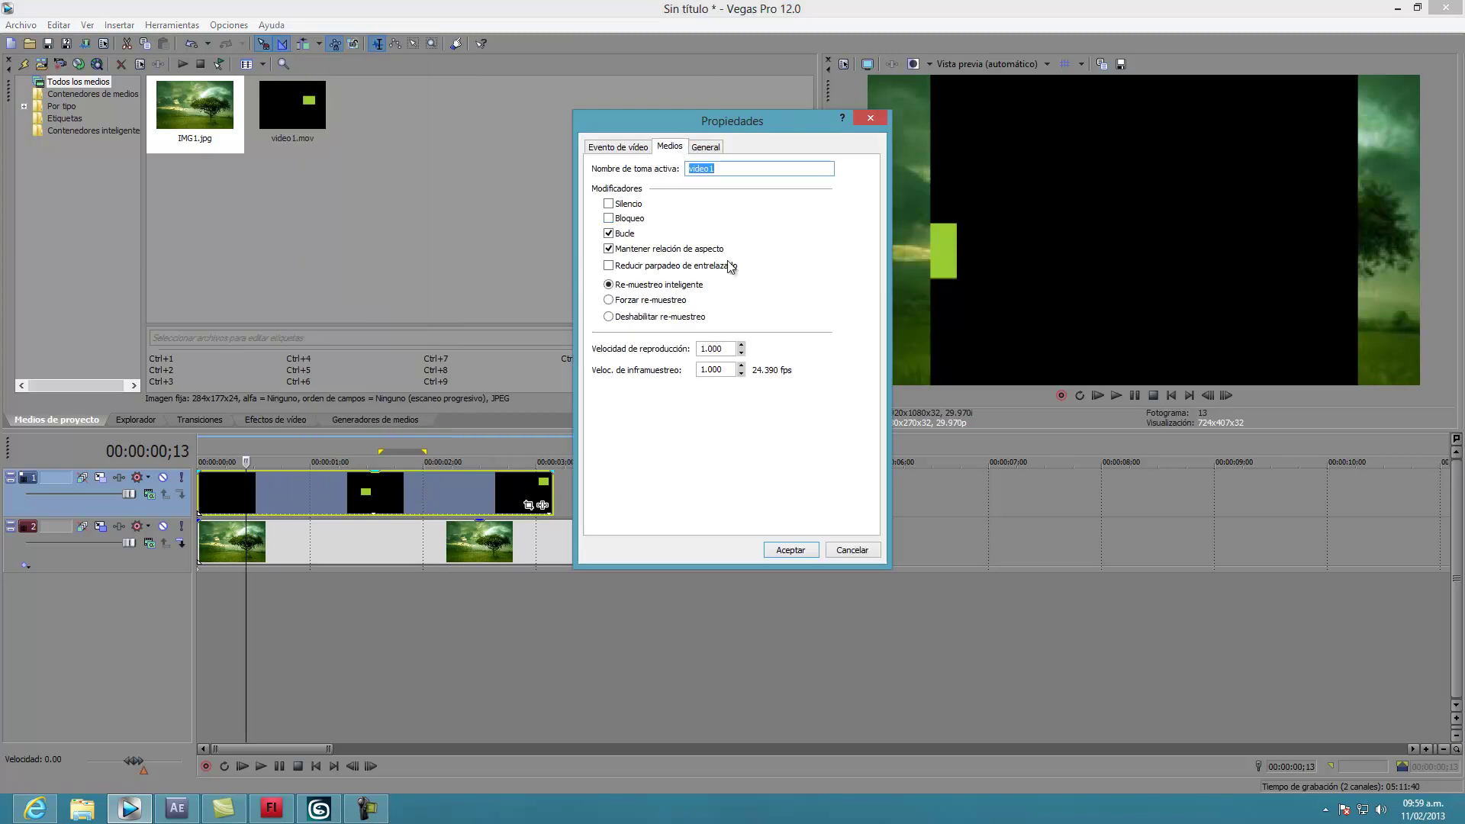
pyautogui.click(768, 425)
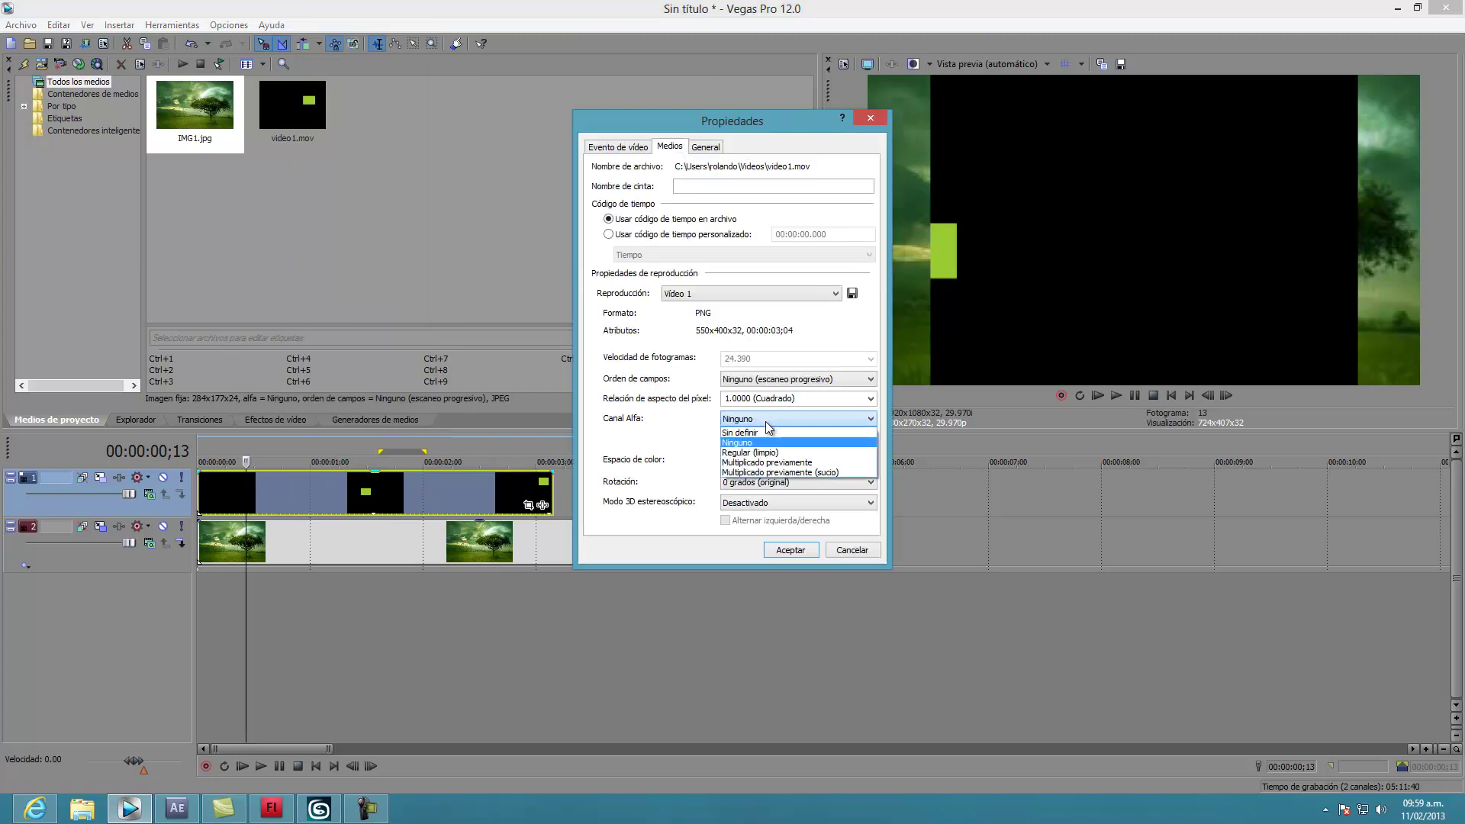
pyautogui.click(790, 468)
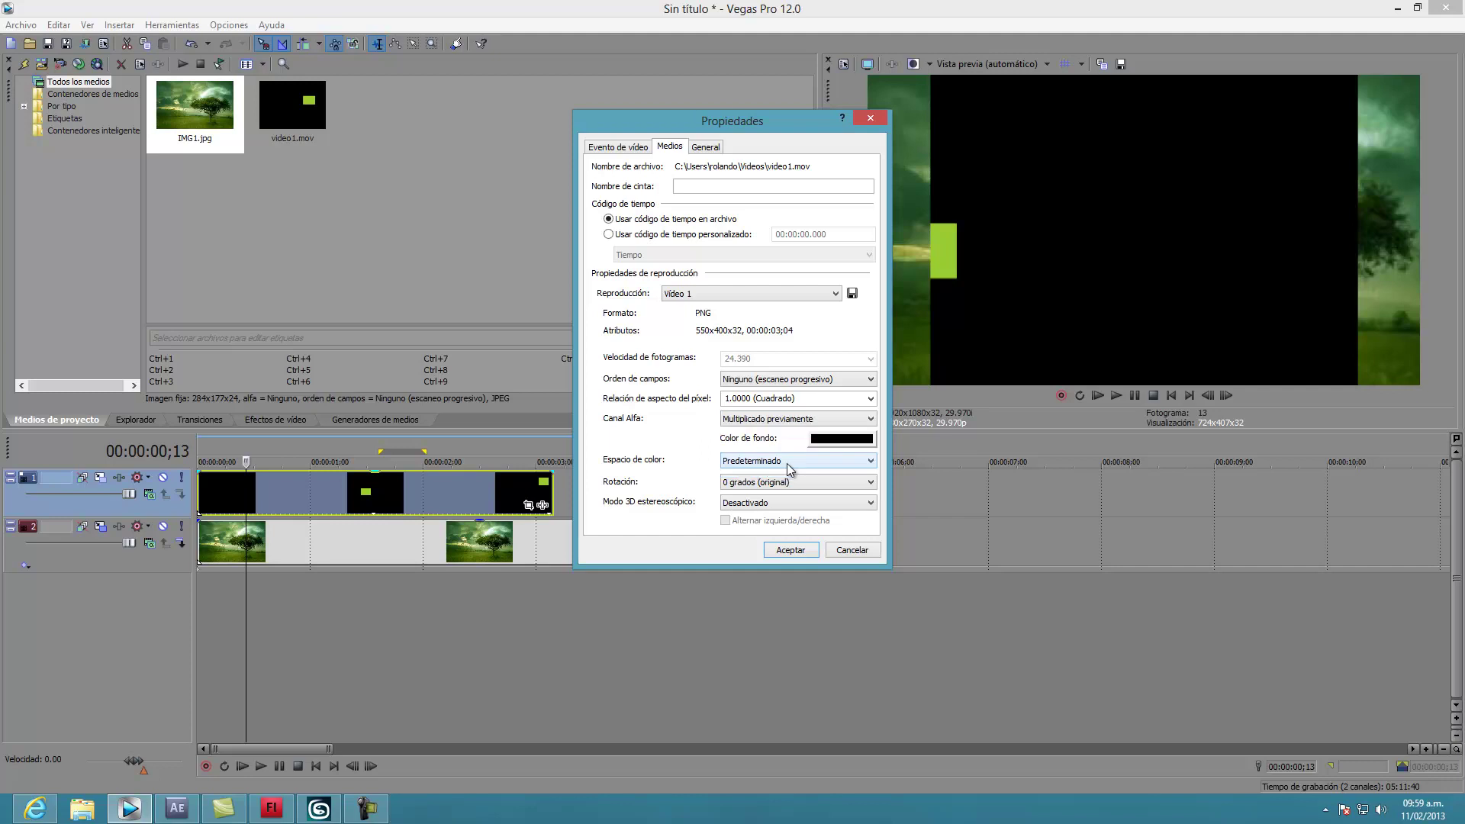
pyautogui.click(783, 558)
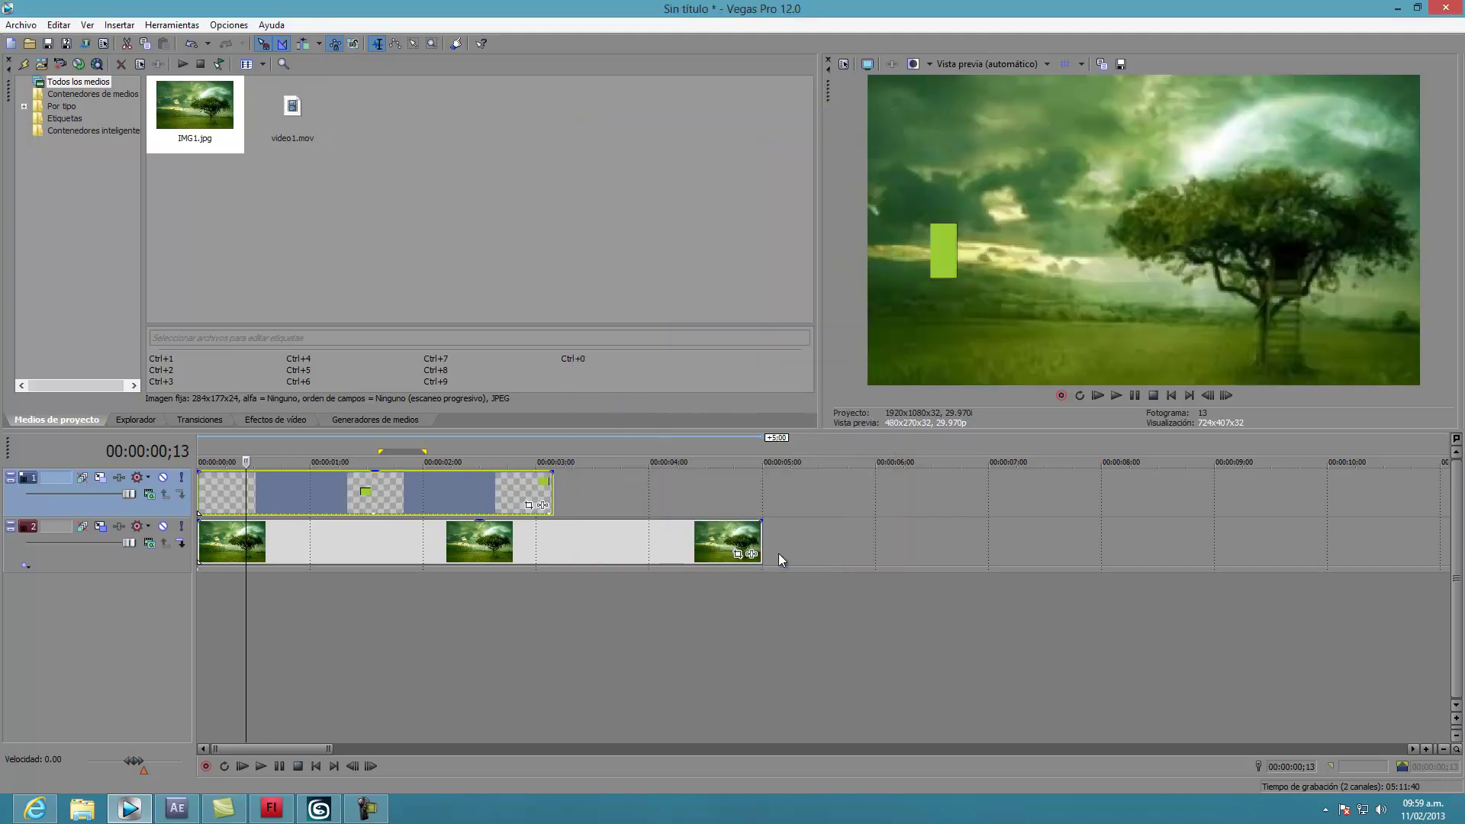
# Step: Mark a preview time range over the rectangle clip and briefly check the Flash window
pyautogui.moveTo(467, 623); pyautogui.dragTo(327, 613)
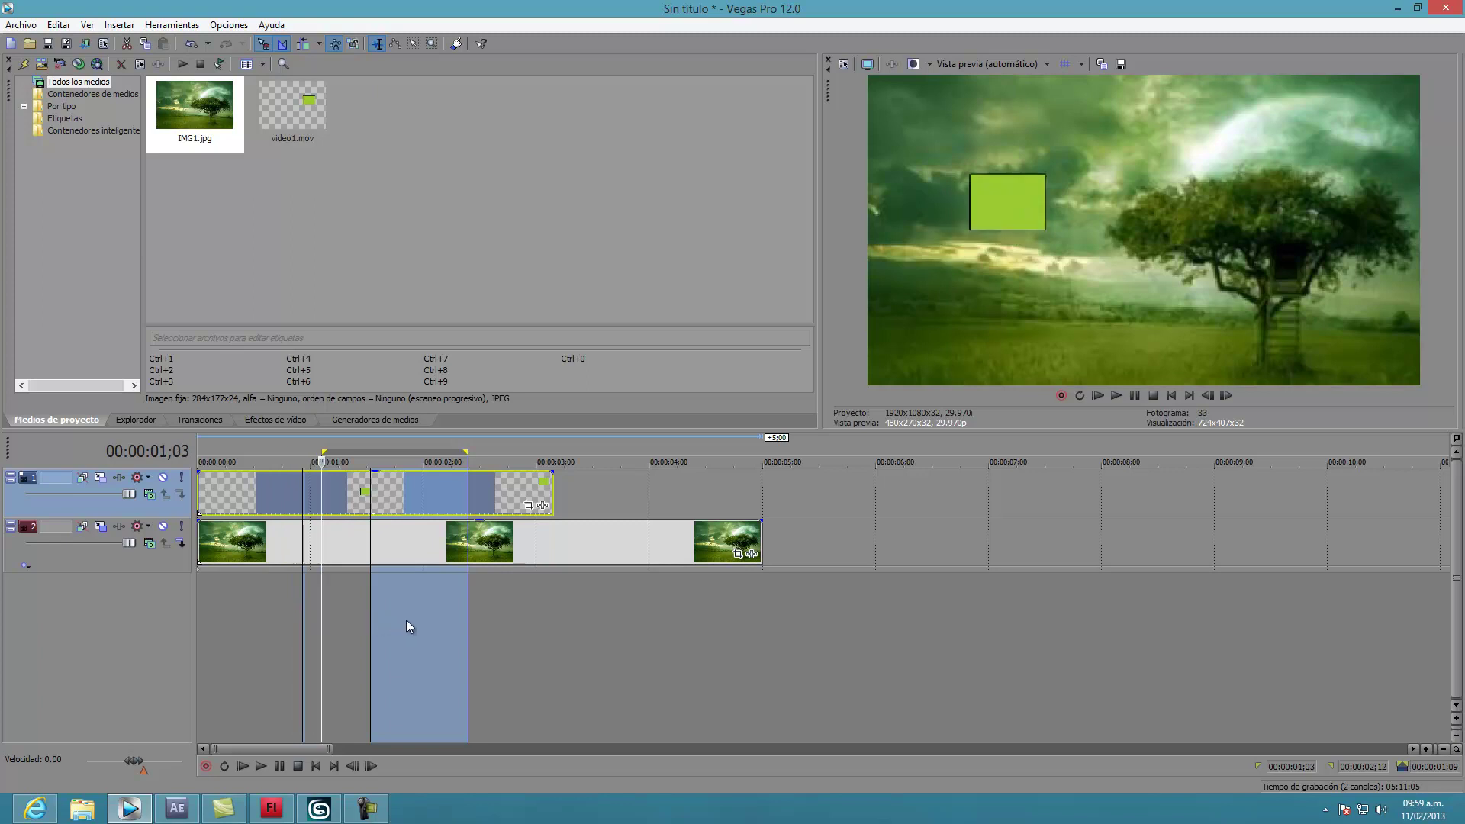
pyautogui.moveTo(512, 628)
pyautogui.mouseDown()
pyautogui.moveTo(341, 618)
pyautogui.moveTo(373, 614)
pyautogui.mouseUp()
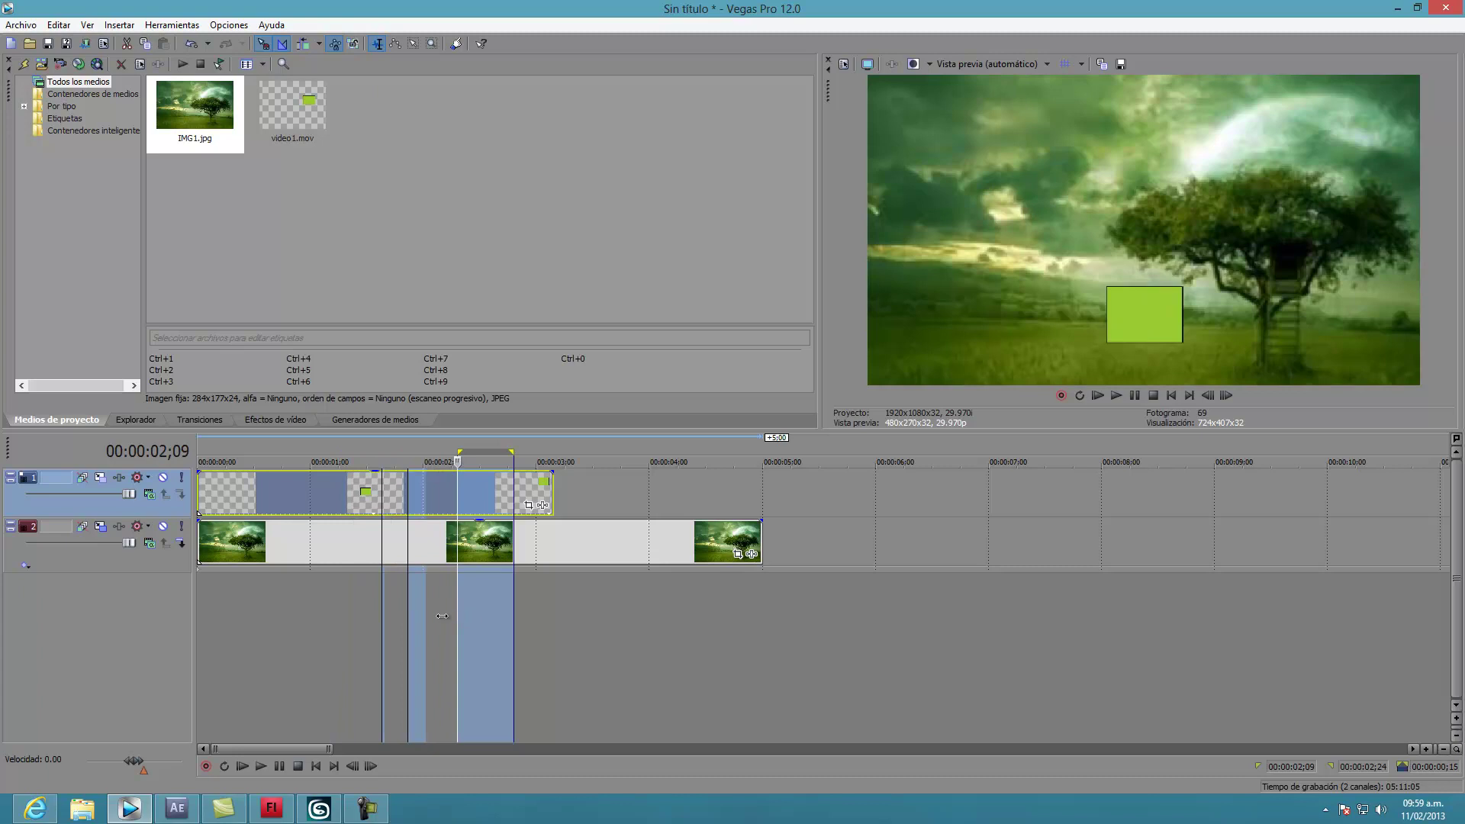
pyautogui.moveTo(457, 648); pyautogui.dragTo(259, 638)
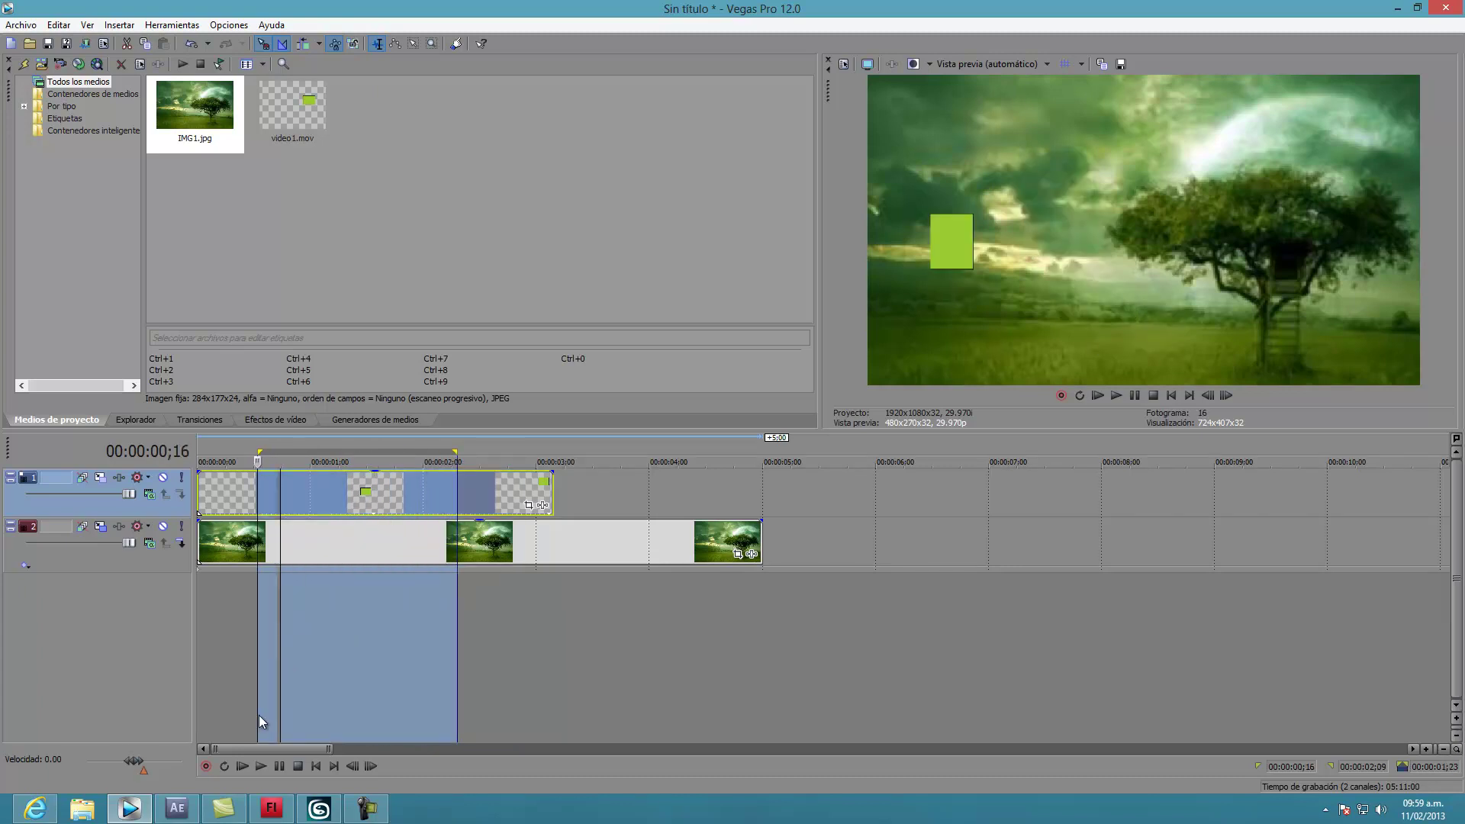
pyautogui.click(131, 814)
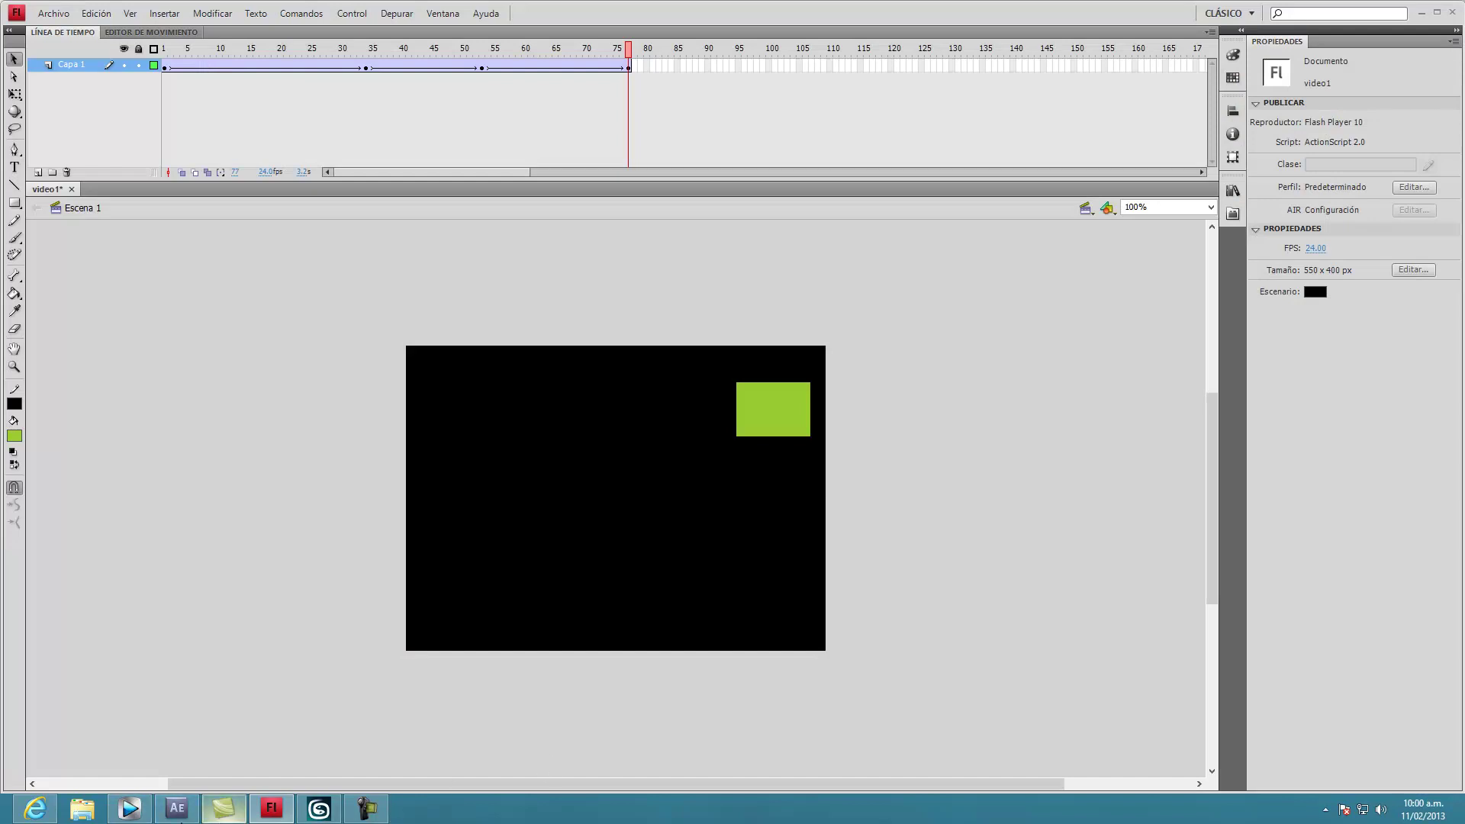
pyautogui.click(141, 819)
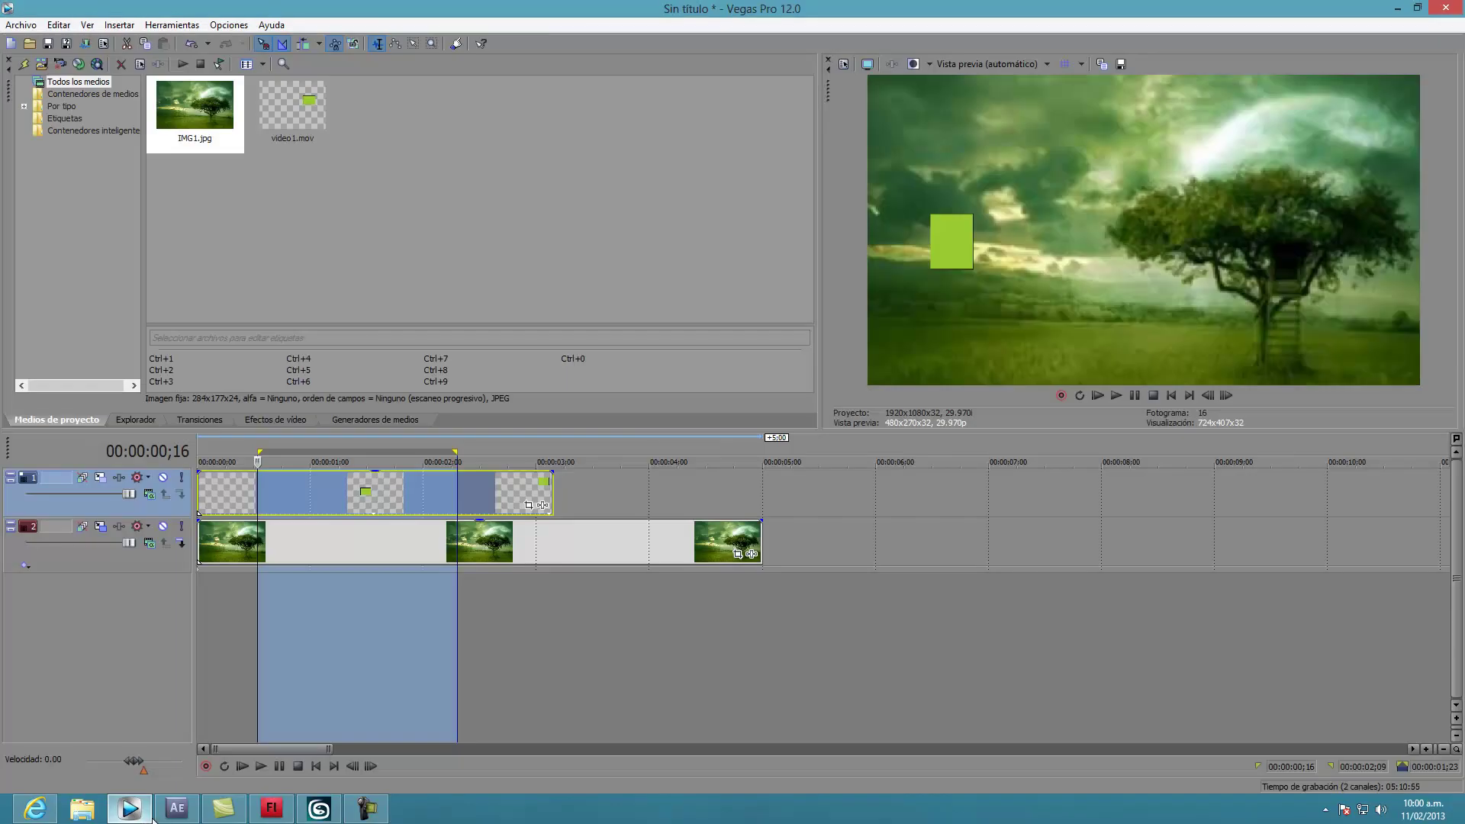
pyautogui.moveTo(176, 808)
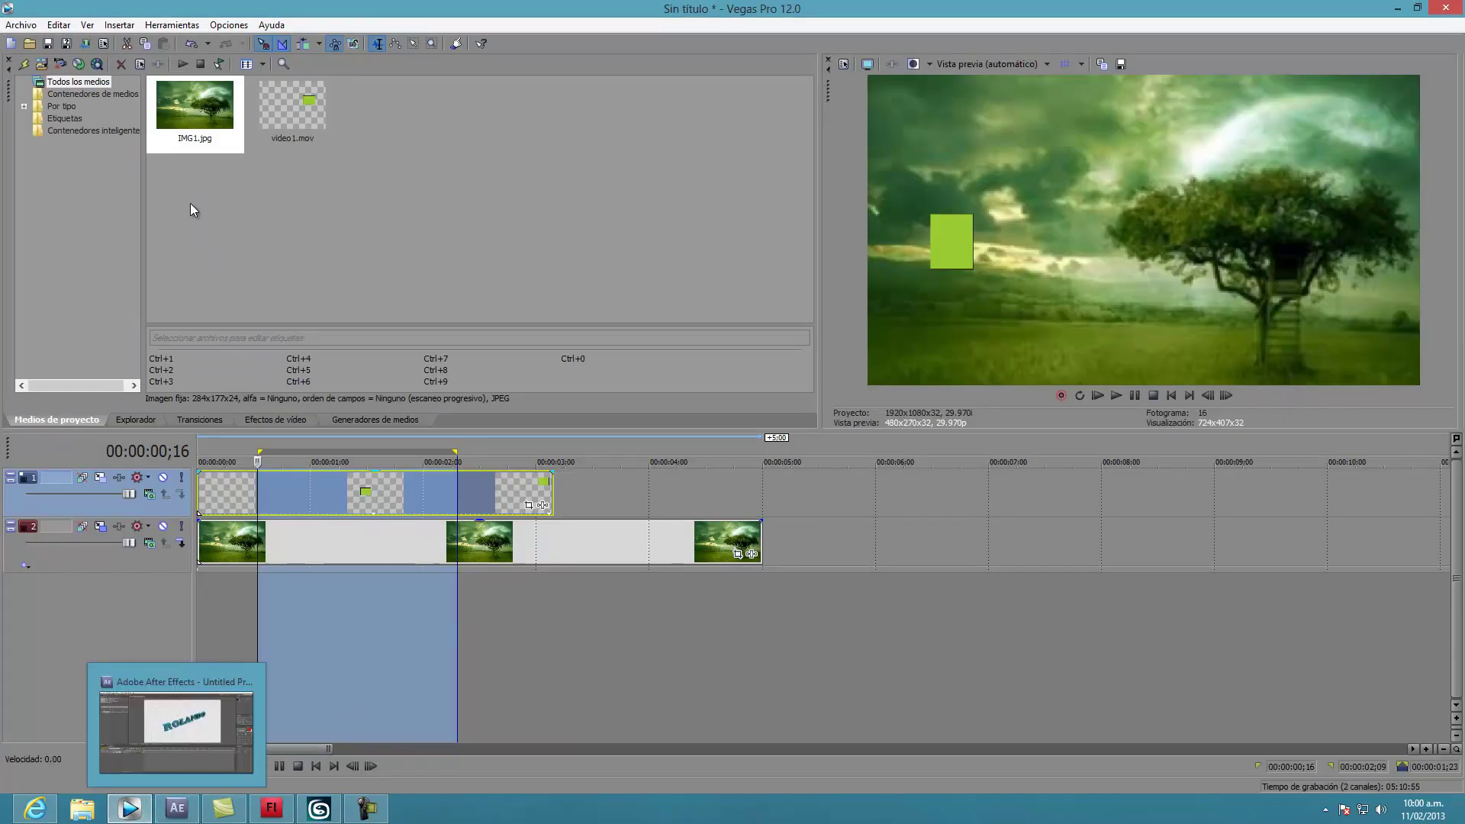
# Step: Import DEMO1.mov from the Vídeos library into the project media
pyautogui.click(21, 24)
pyautogui.moveTo(38, 172)
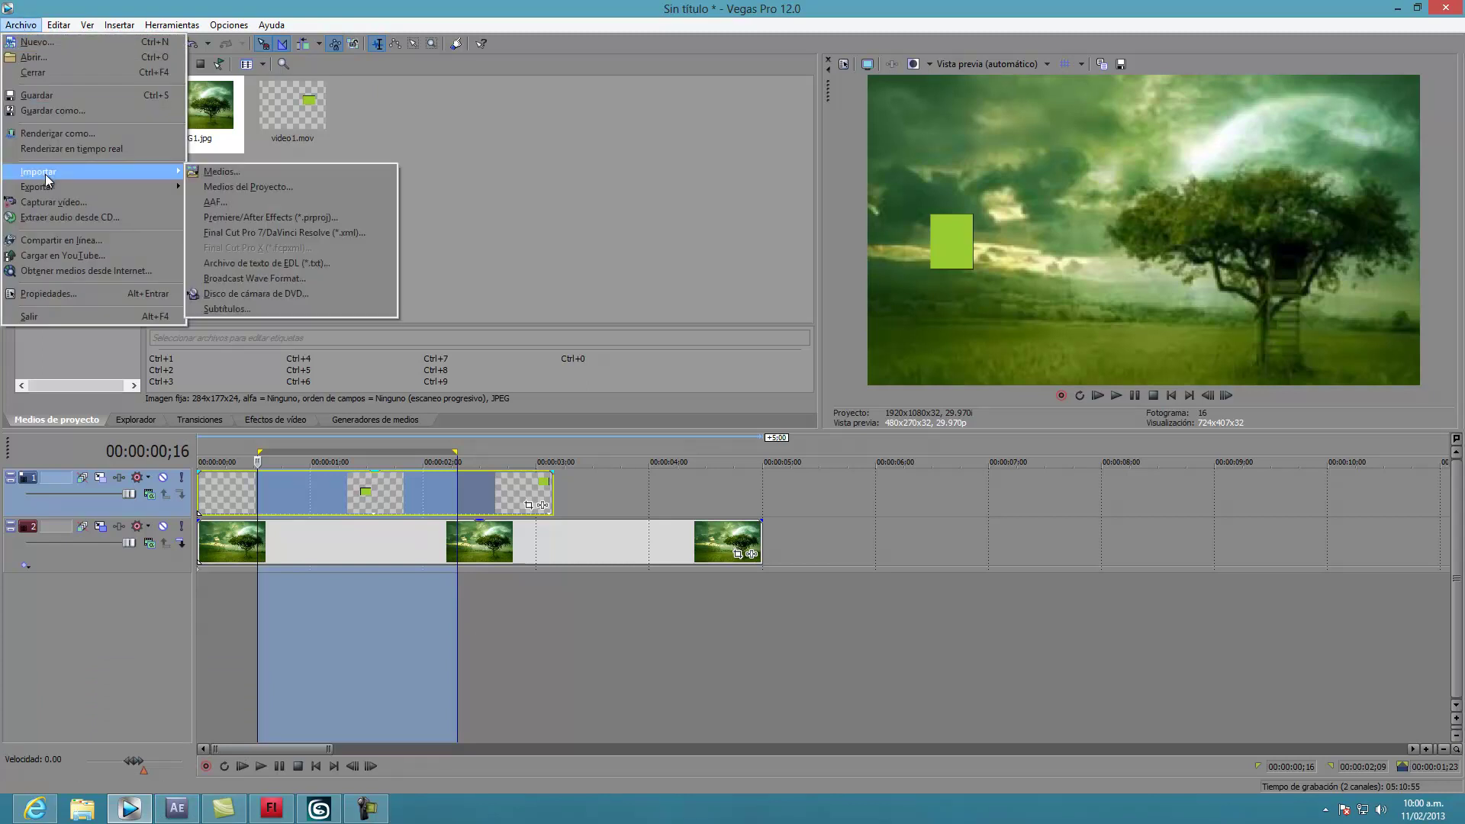
pyautogui.click(245, 176)
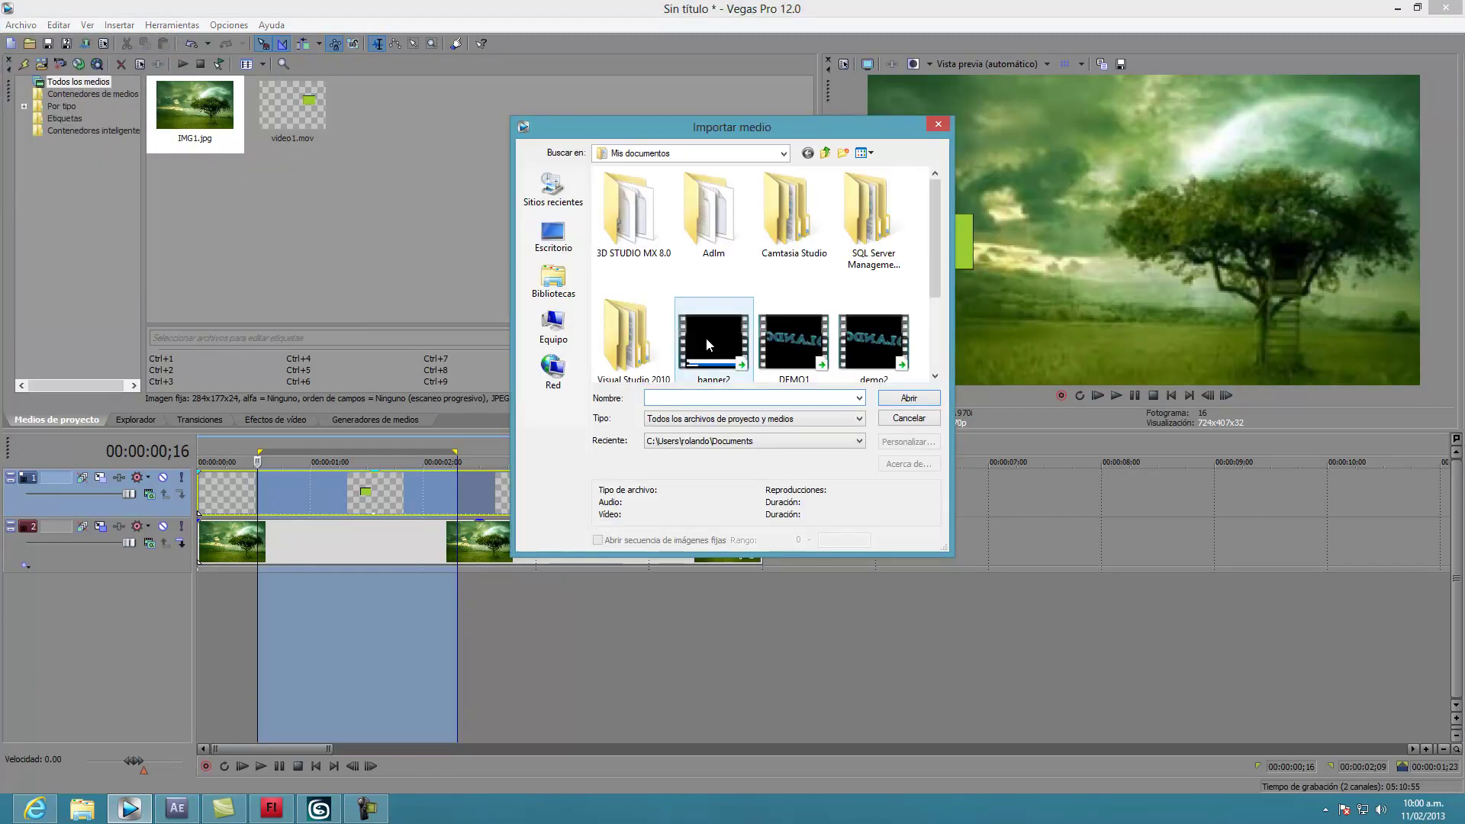
pyautogui.click(553, 281)
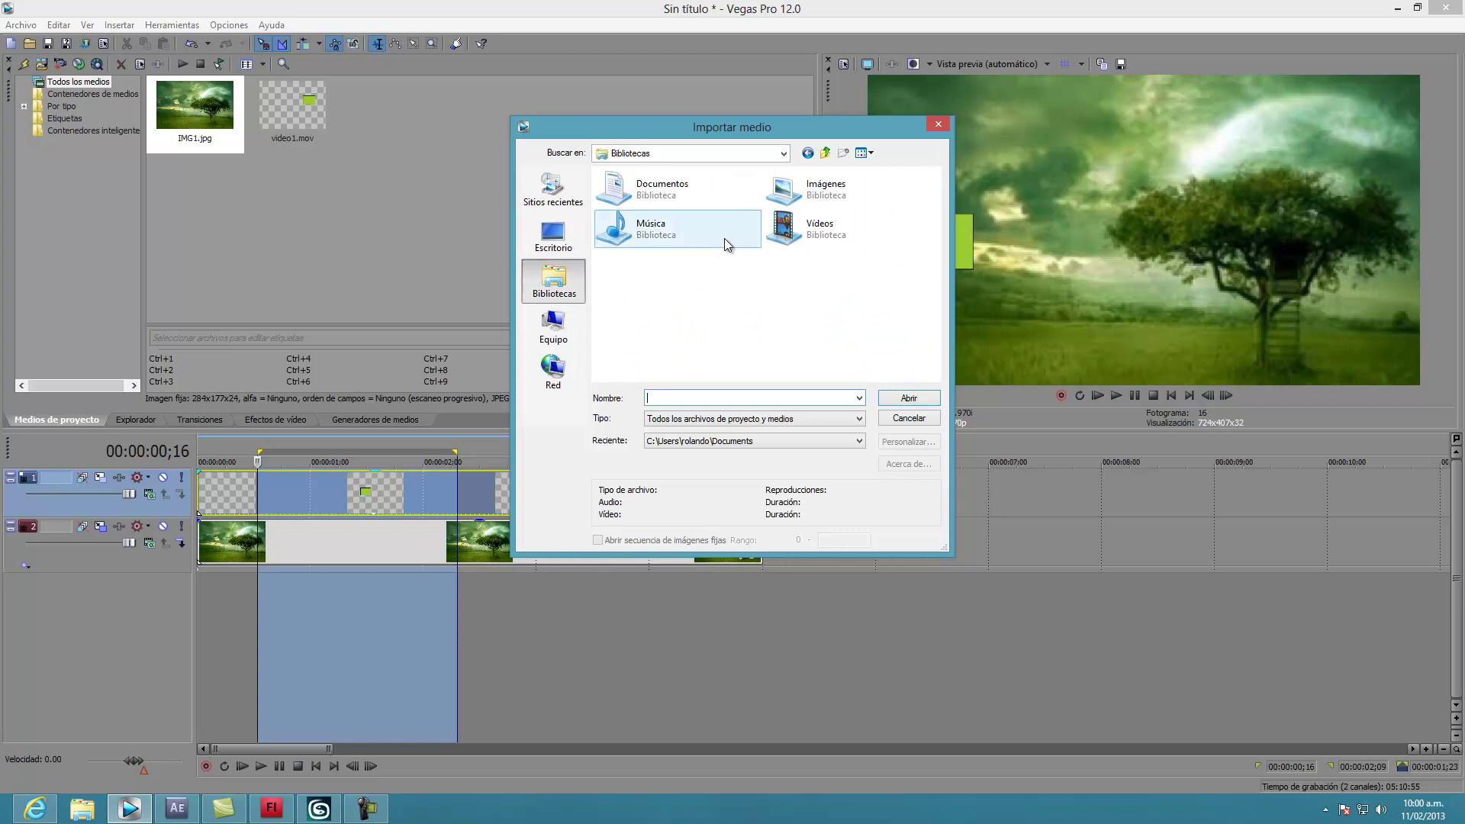
pyautogui.doubleClick(781, 234)
pyautogui.click(633, 218)
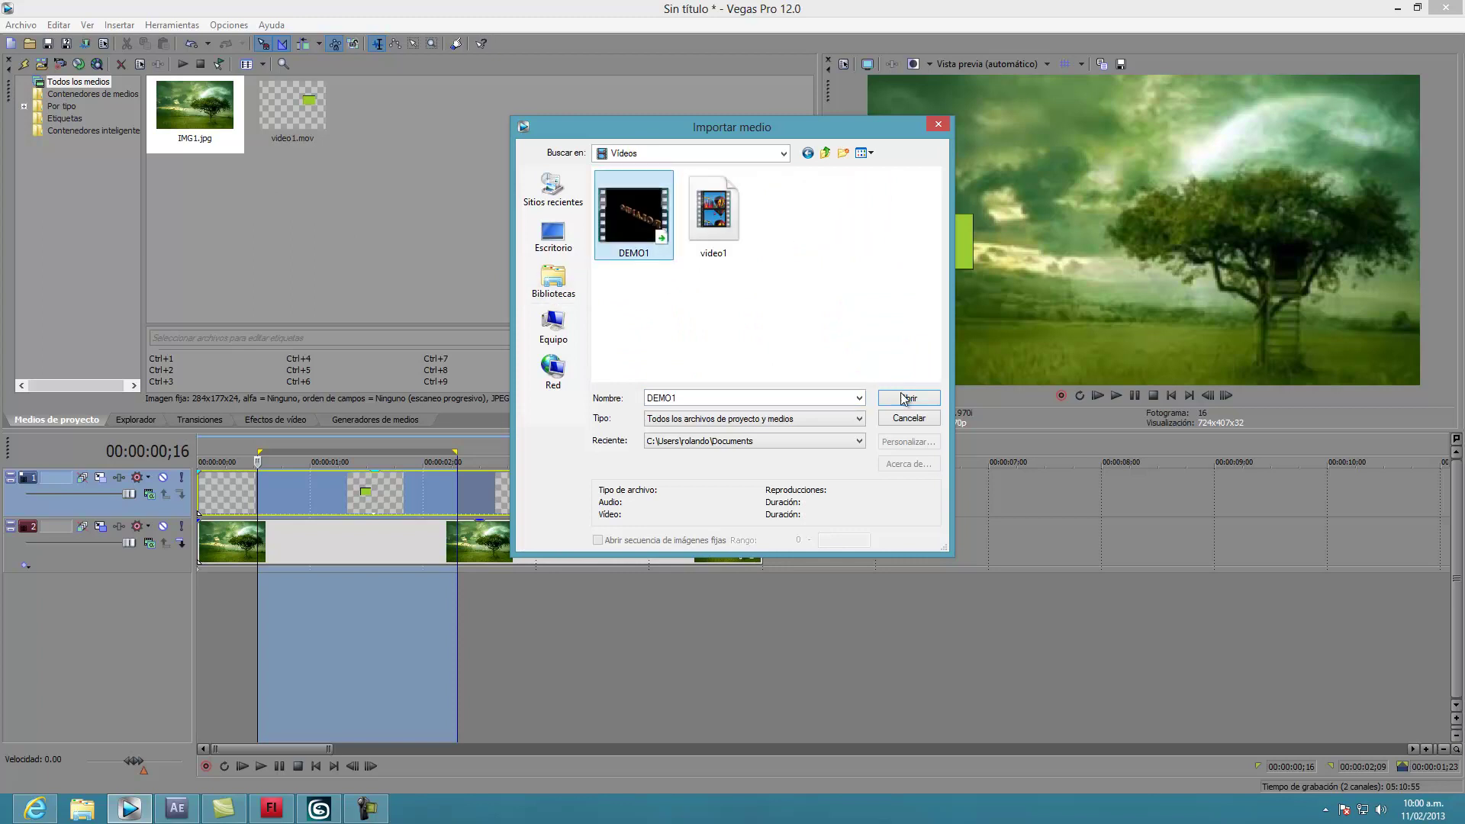
pyautogui.click(903, 399)
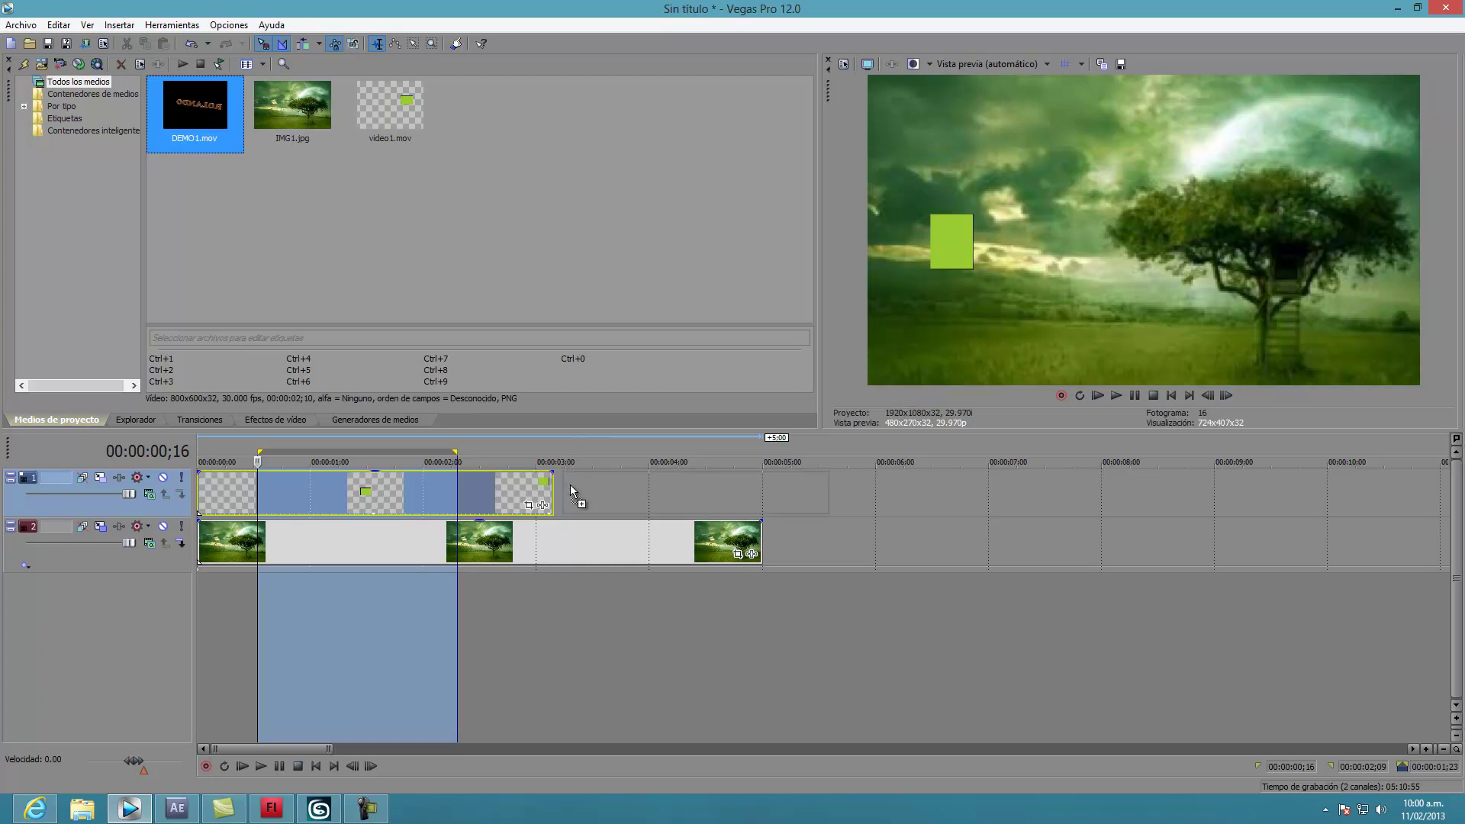
# Step: Place DEMO1.mov on track 1 after video1 and extend the tree image beneath it
pyautogui.moveTo(570, 483); pyautogui.dragTo(571, 486)
pyautogui.moveTo(761, 555); pyautogui.dragTo(846, 554)
pyautogui.moveTo(745, 618); pyautogui.dragTo(688, 618)
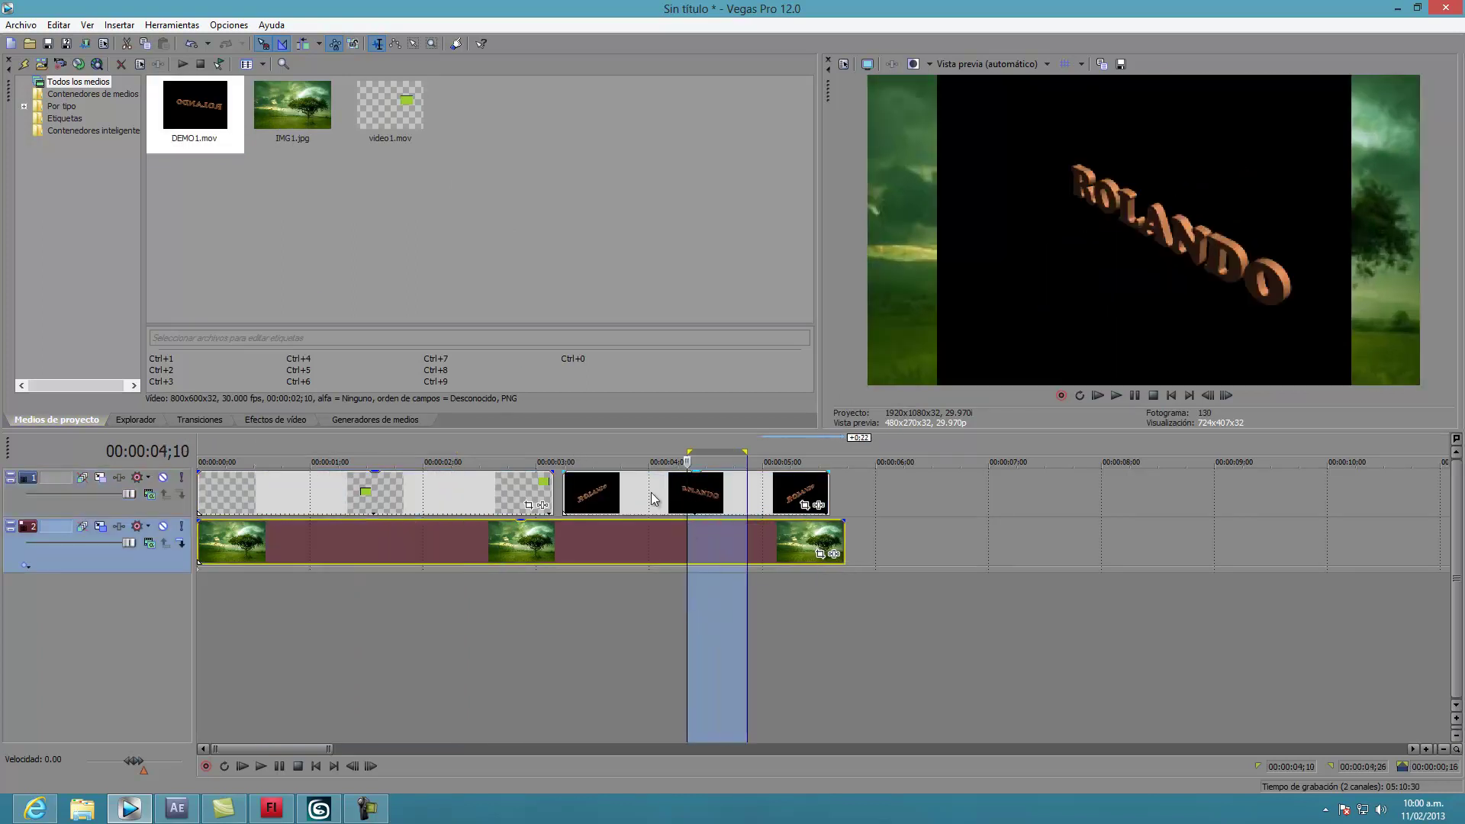
# Step: Set the DEMO1 clip's Media alpha channel to Premultiplied
pyautogui.rightClick(652, 492)
pyautogui.click(713, 761)
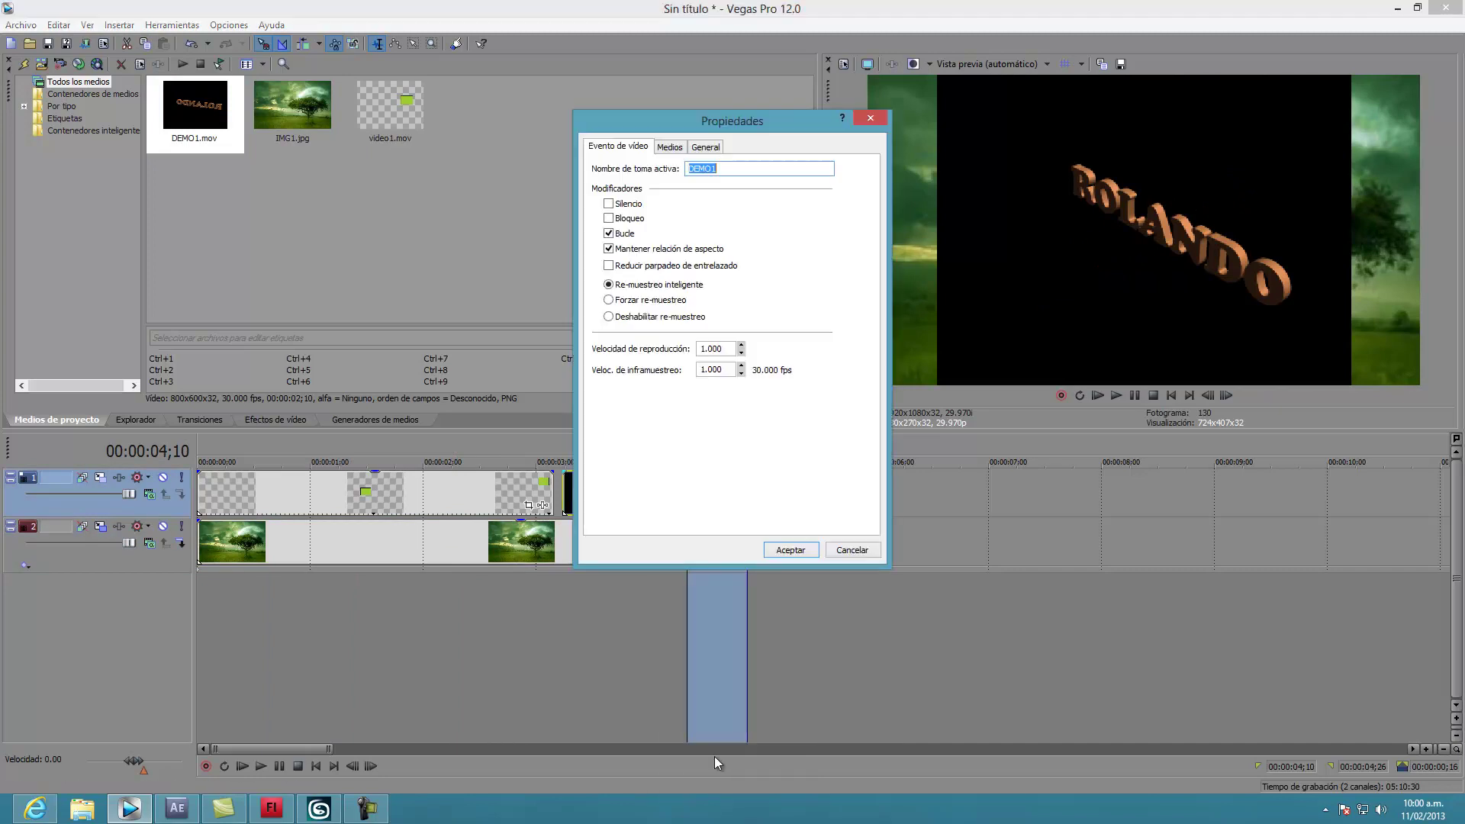
pyautogui.click(670, 146)
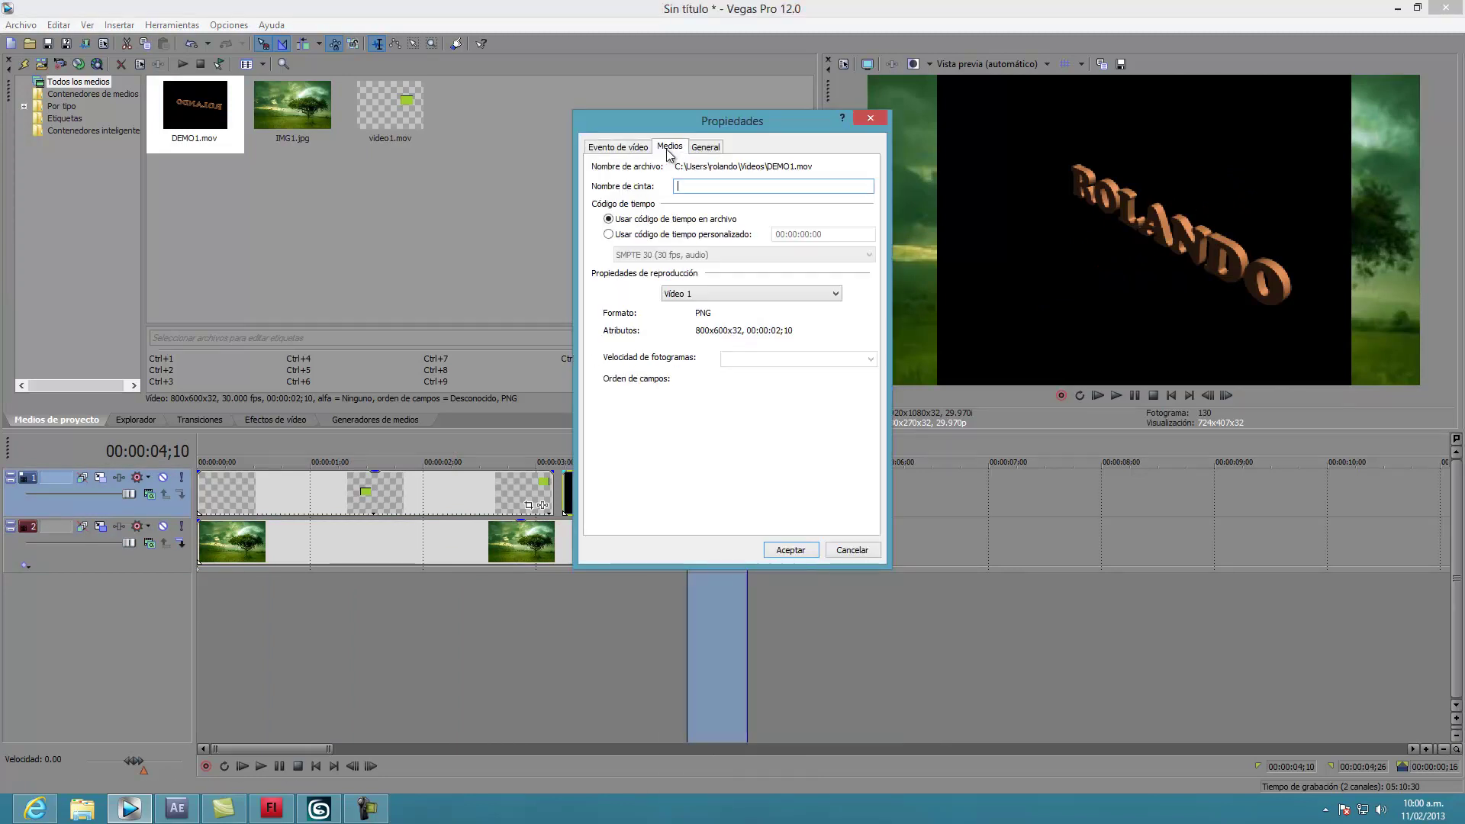
pyautogui.click(745, 419)
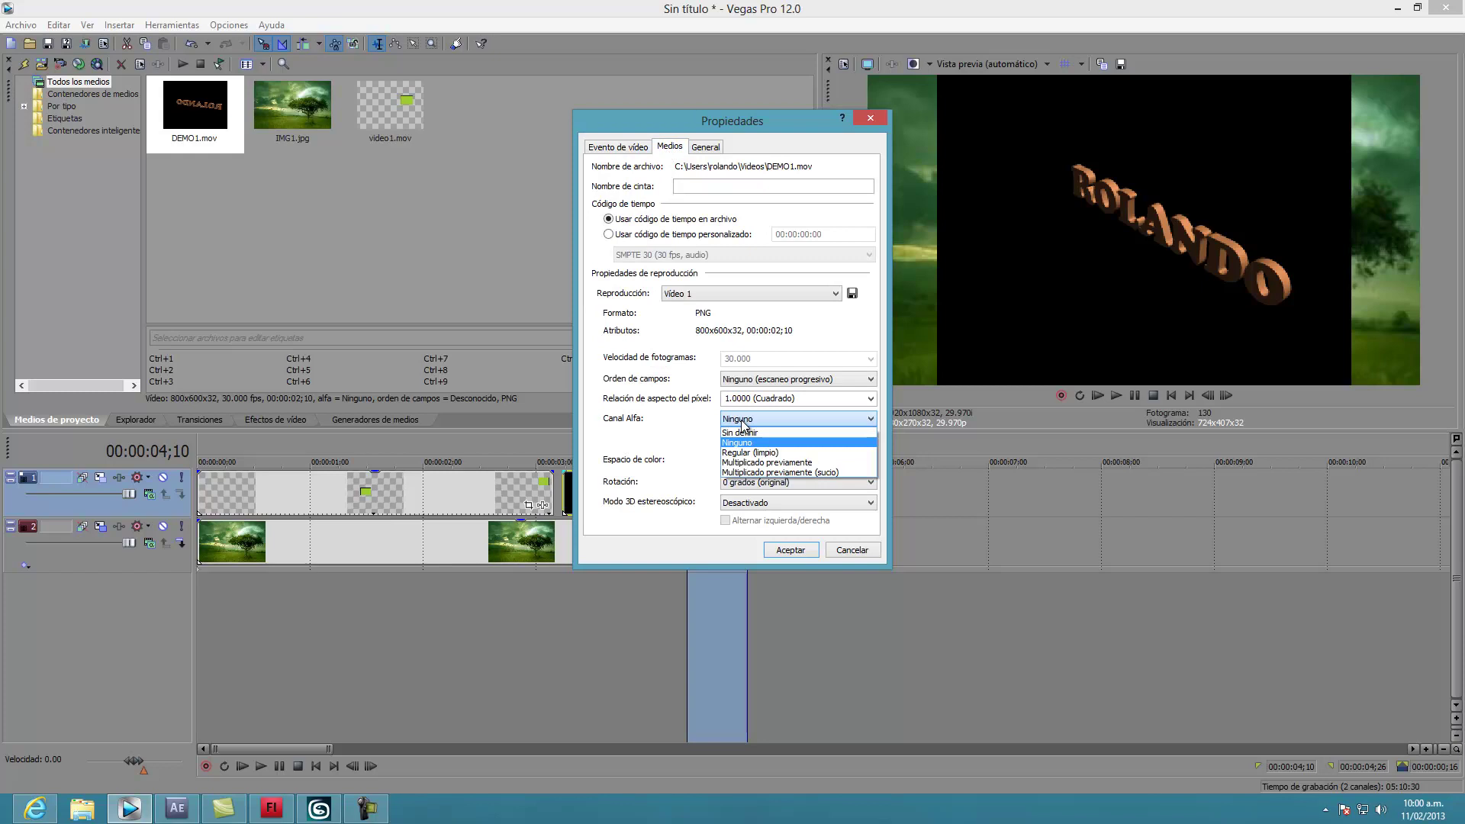
pyautogui.click(771, 461)
pyautogui.click(798, 556)
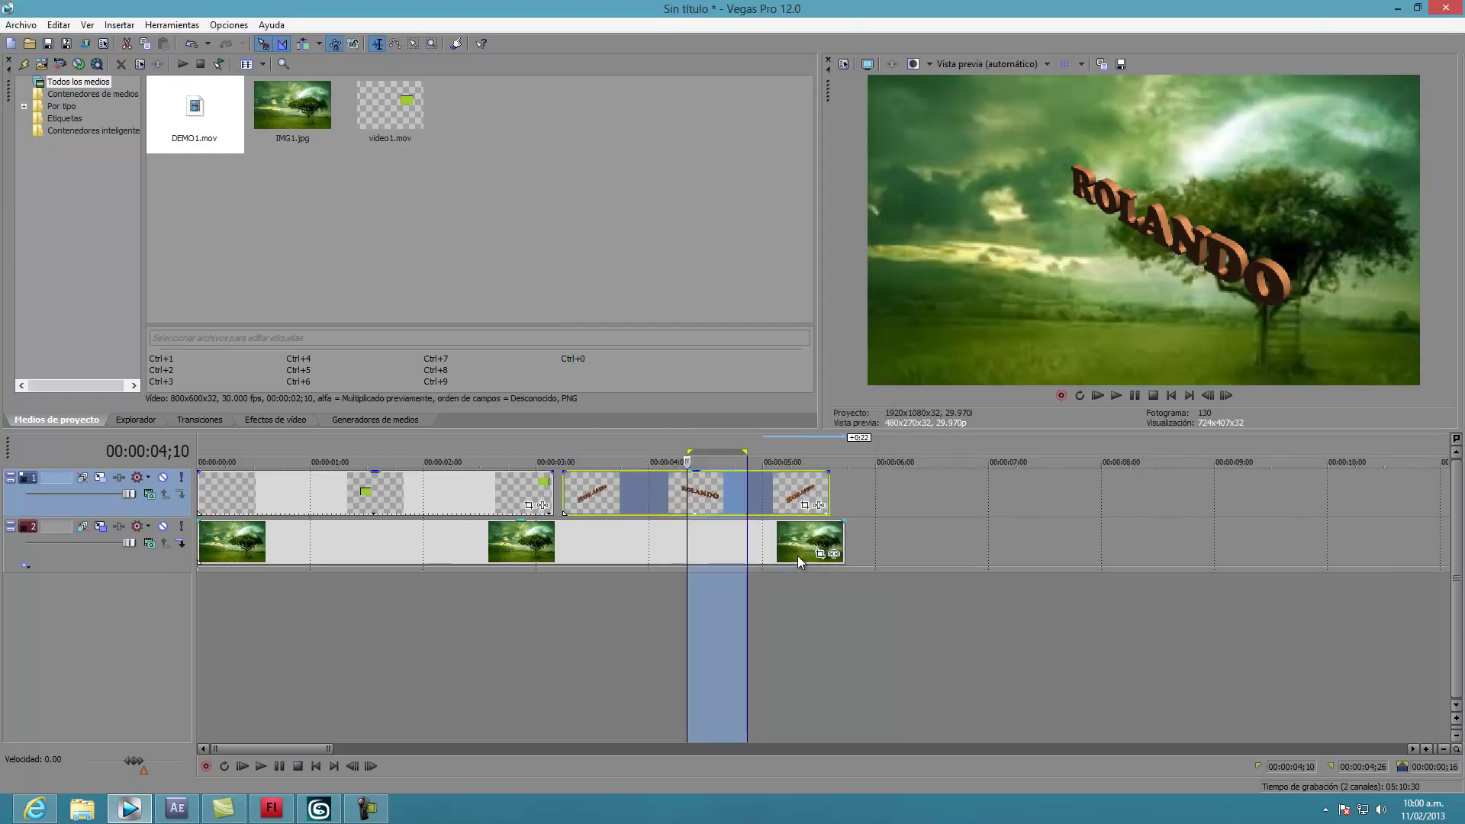
# Step: Nudge the ROLANDO clip earlier and mark a preview range over it
pyautogui.moveTo(593, 508); pyautogui.dragTo(588, 494)
pyautogui.moveTo(640, 626)
pyautogui.mouseDown()
pyautogui.moveTo(499, 609)
pyautogui.moveTo(532, 618)
pyautogui.moveTo(359, 631)
pyautogui.moveTo(412, 636)
pyautogui.mouseUp()
pyautogui.moveTo(638, 653); pyautogui.dragTo(716, 648)
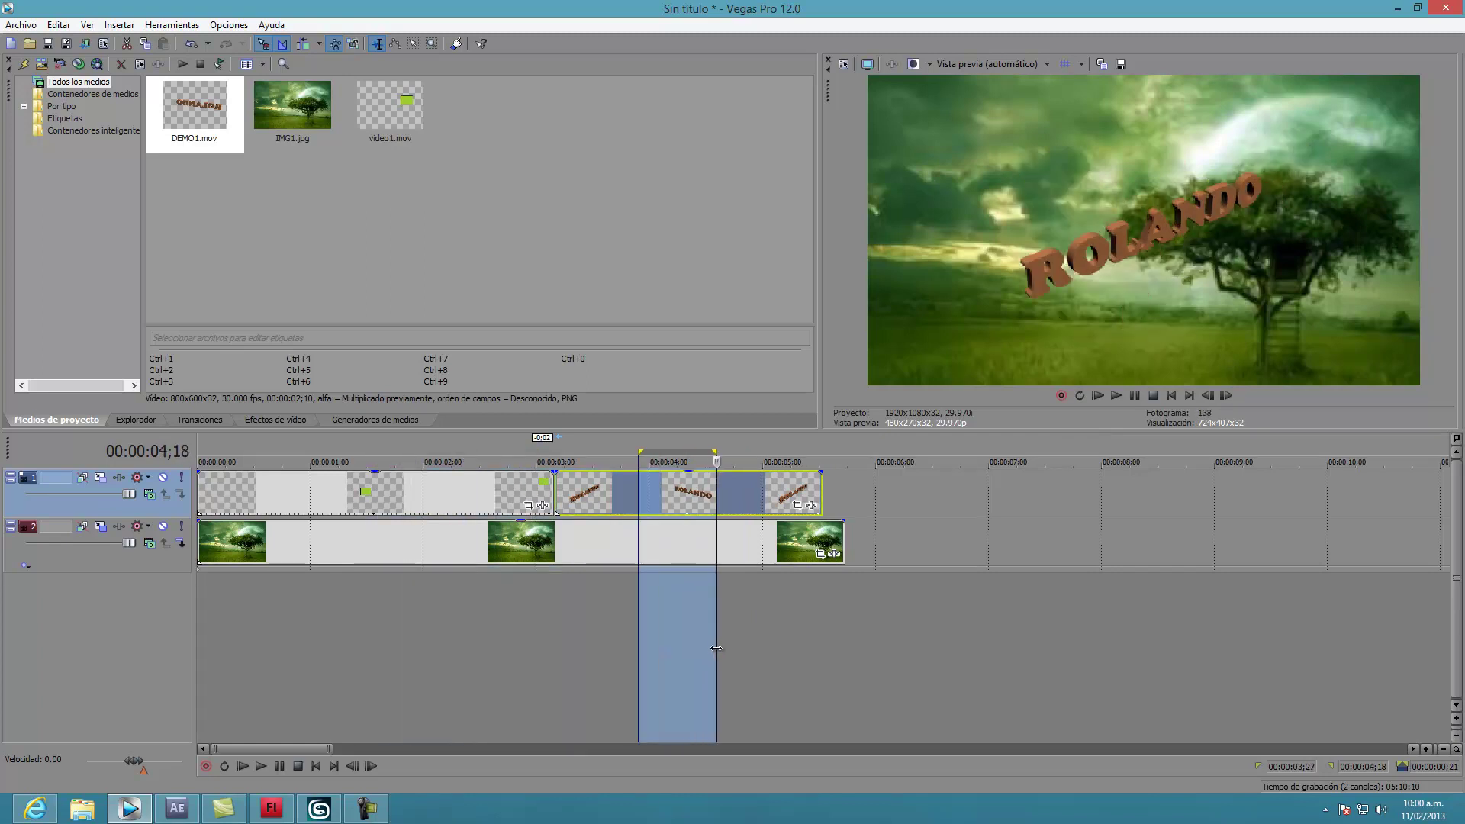
# Step: View After Effects briefly, then minimize it to return to Vegas Pro
pyautogui.click(176, 808)
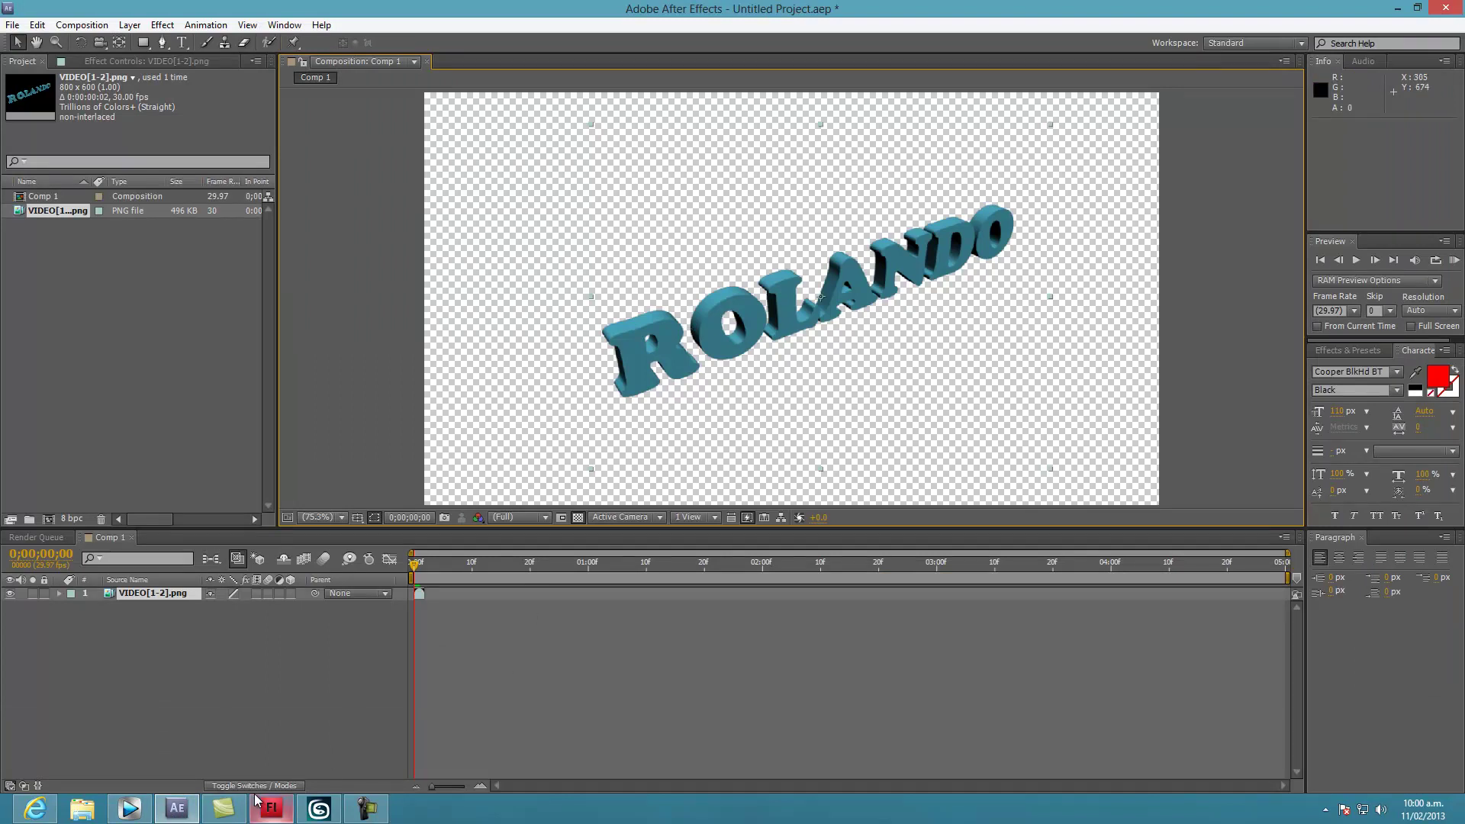
pyautogui.moveTo(319, 809)
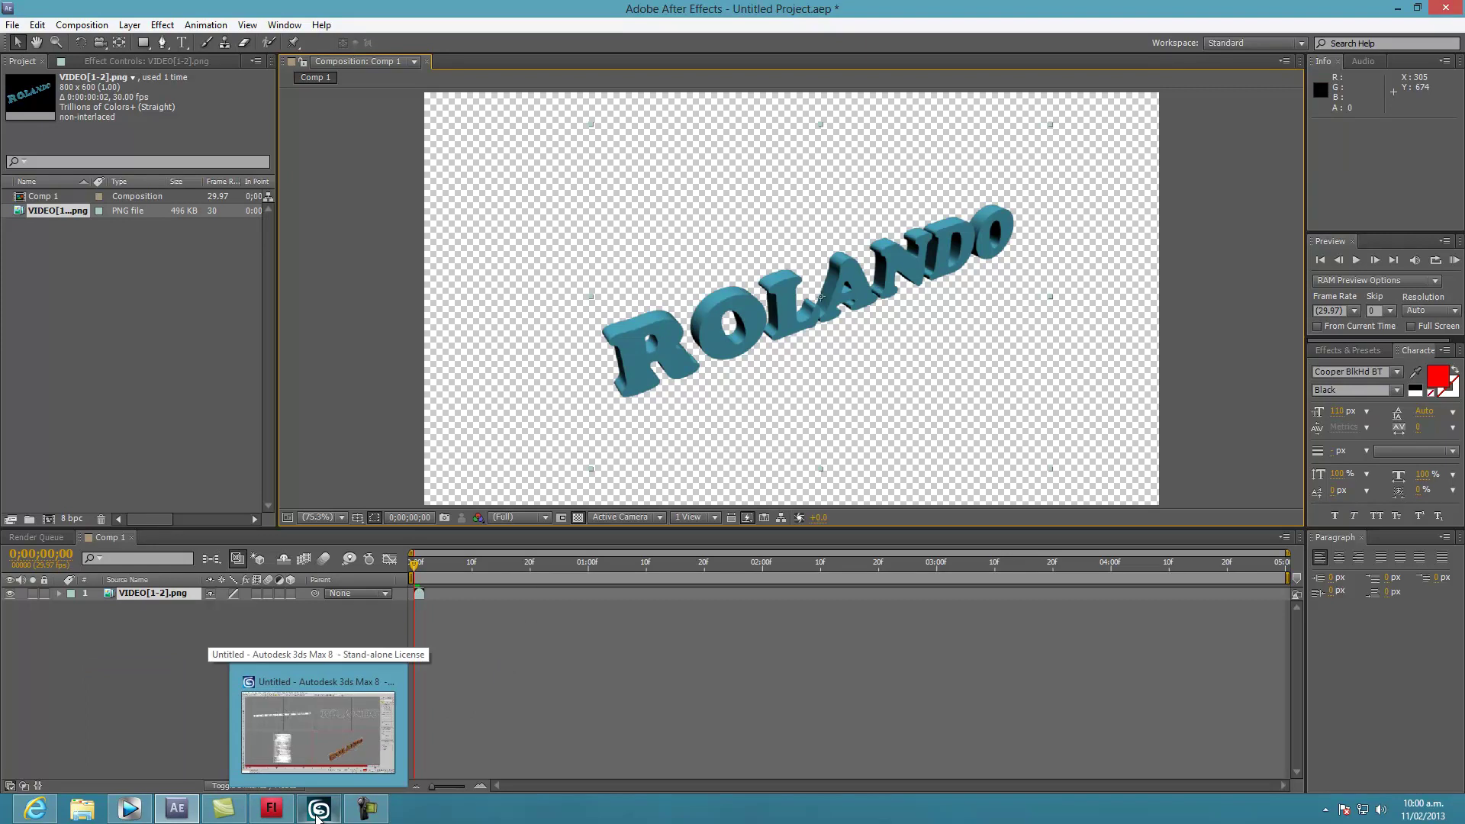
pyautogui.click(1397, 8)
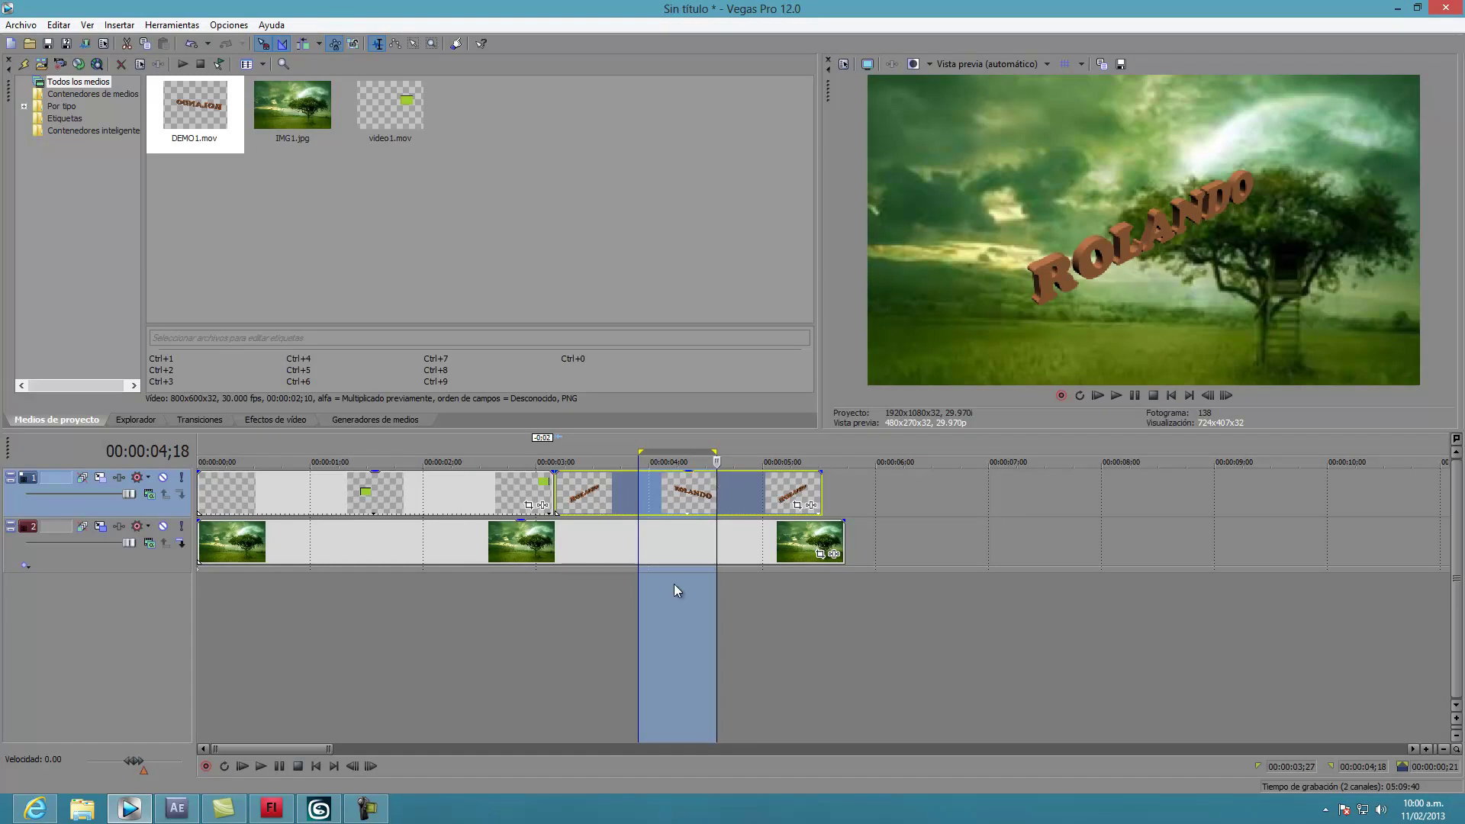
pyautogui.moveTo(671, 626); pyautogui.dragTo(433, 642)
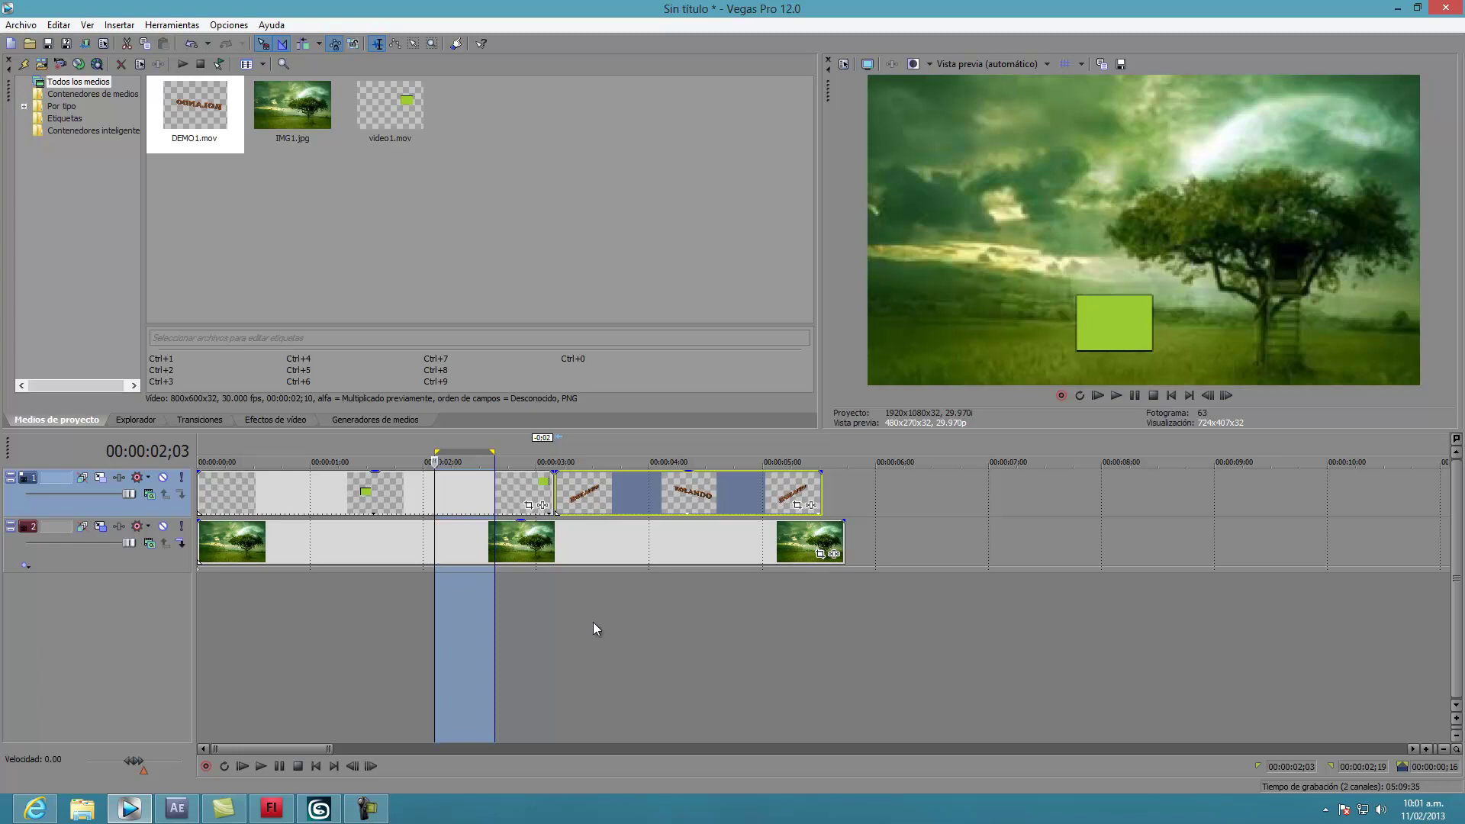
pyautogui.moveTo(698, 619); pyautogui.dragTo(645, 618)
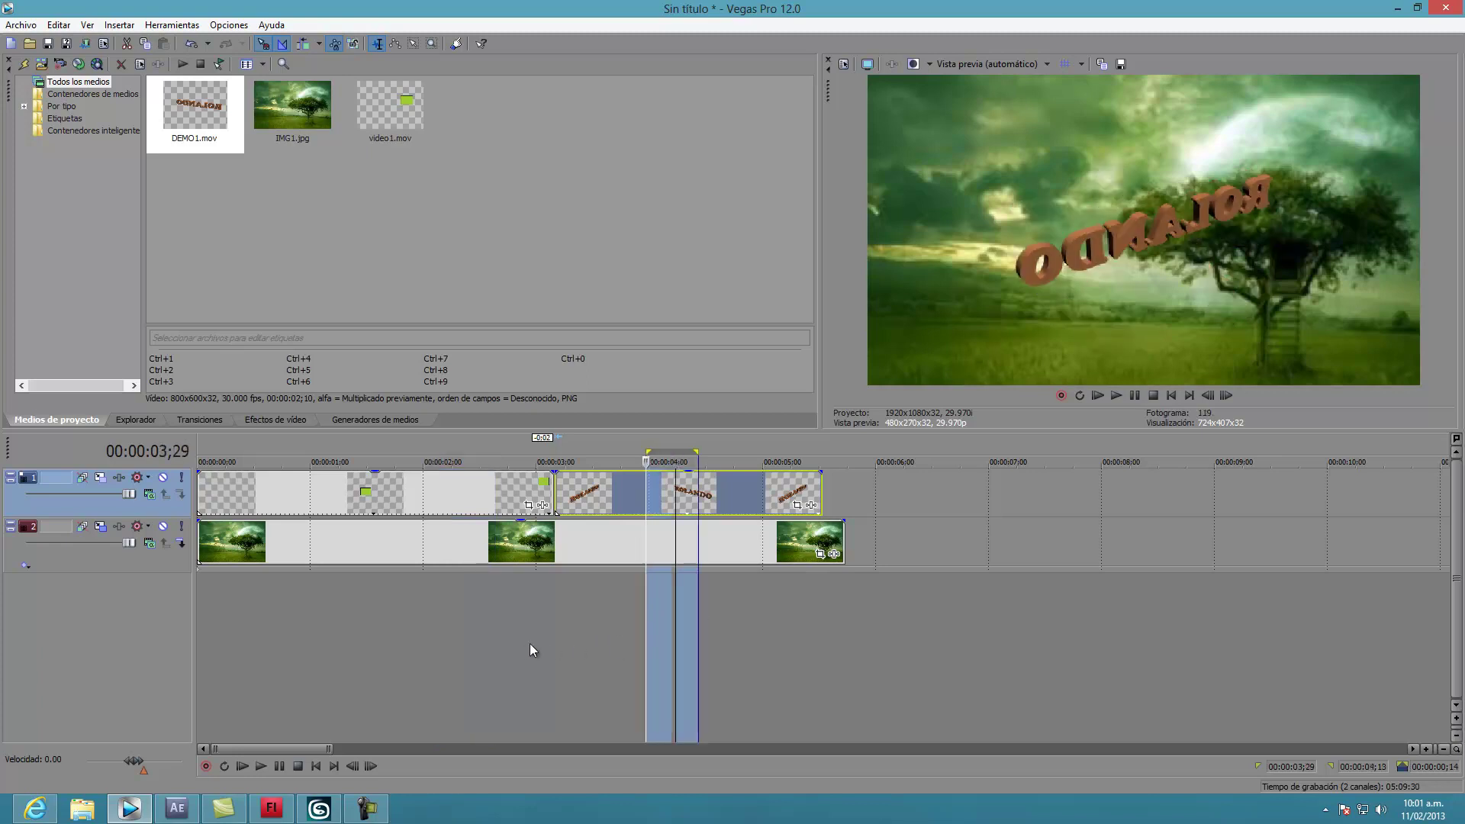